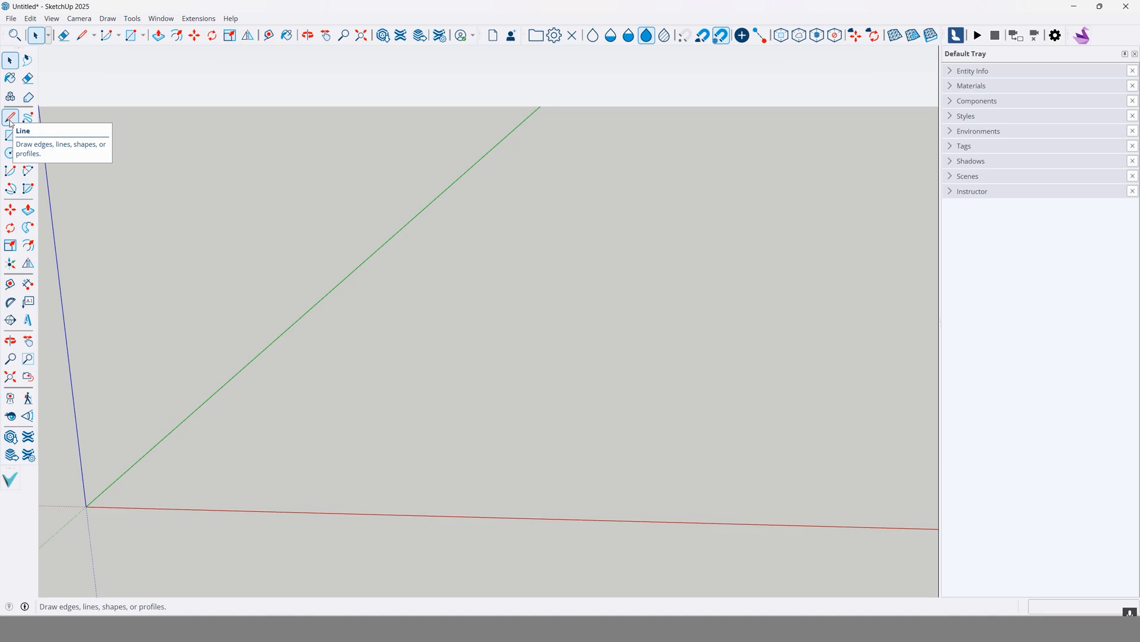
Step: Draw a closed 5000 x 5000 mm square on the ground with the Line tool, aligned to the red and green axes
left_click(10, 119)
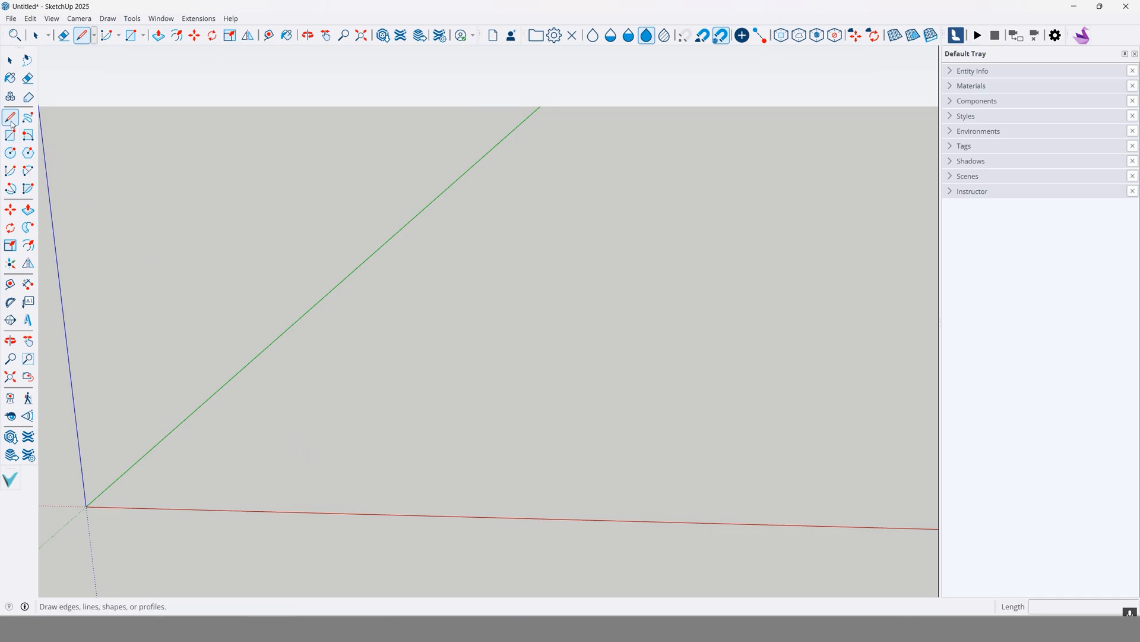
left_click(253, 468)
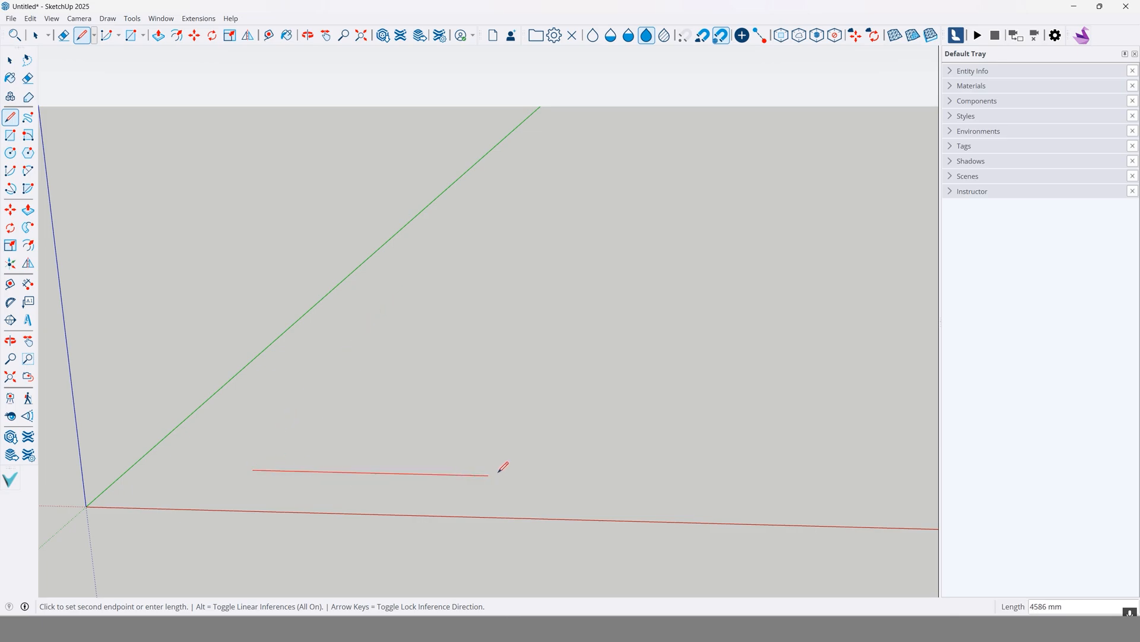
middle_click_drag(512, 469, 384, 374)
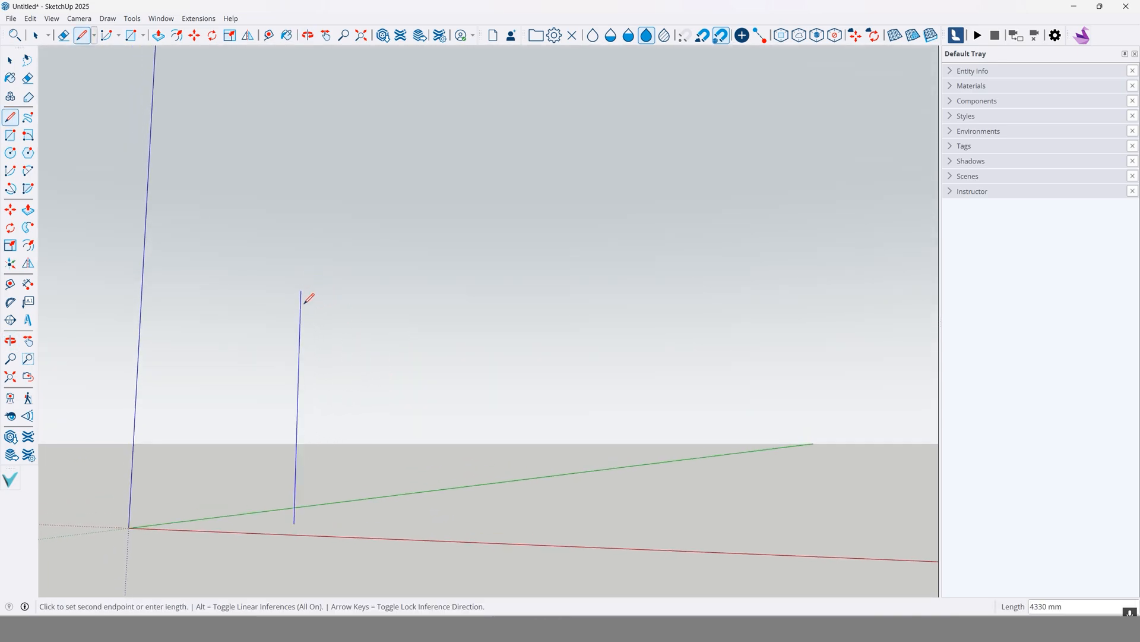
middle_click_drag(313, 281, 369, 438)
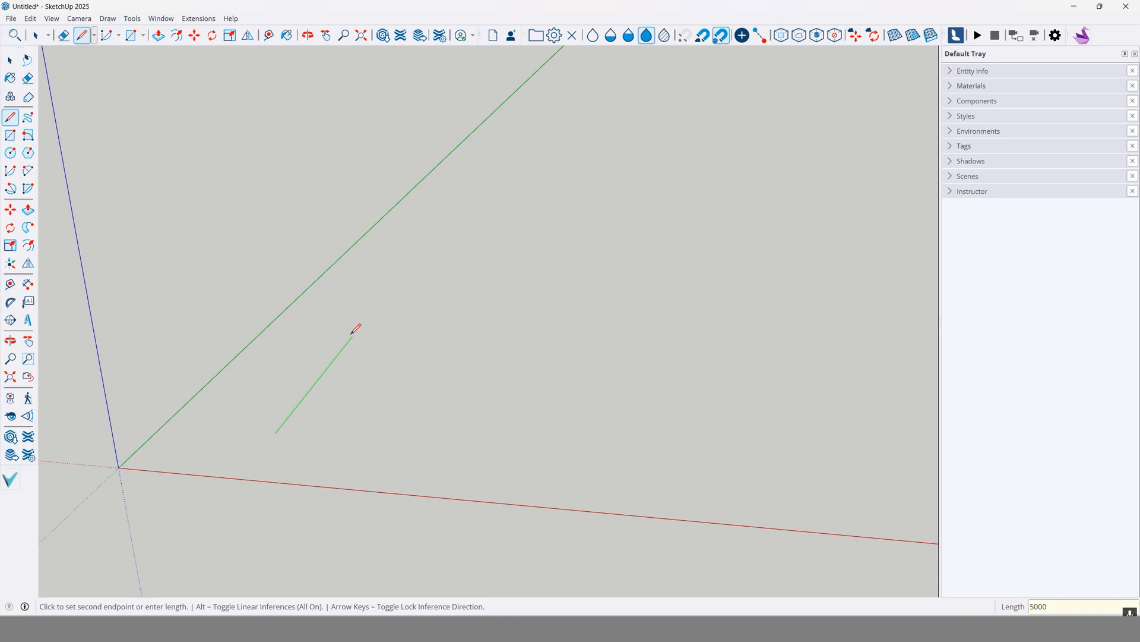
key("Return")
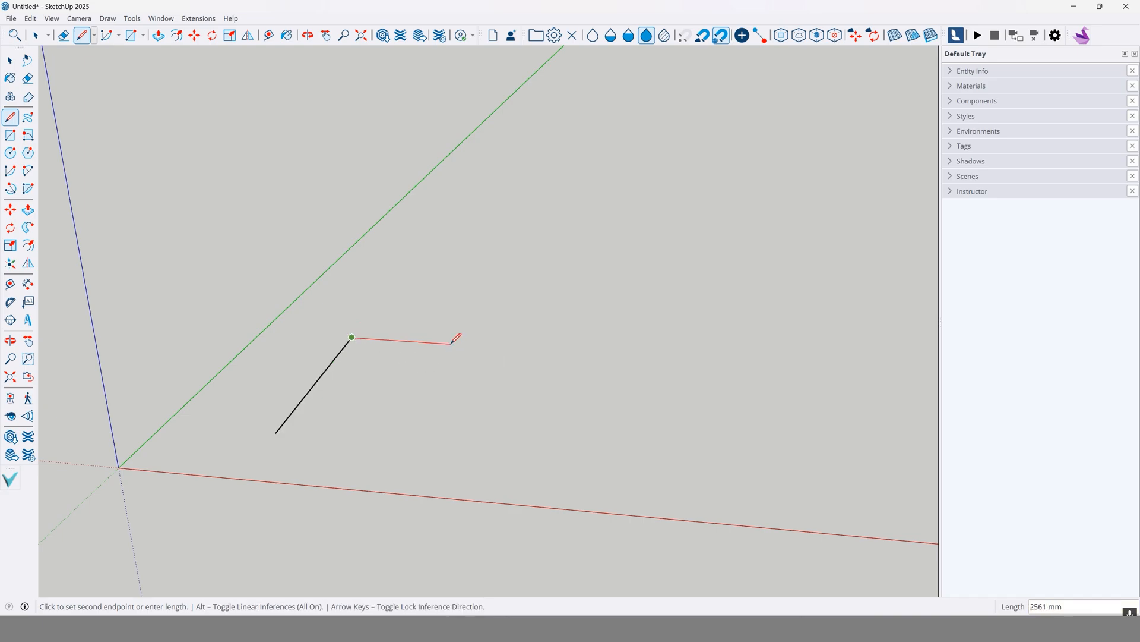
type("5000")
key("Return")
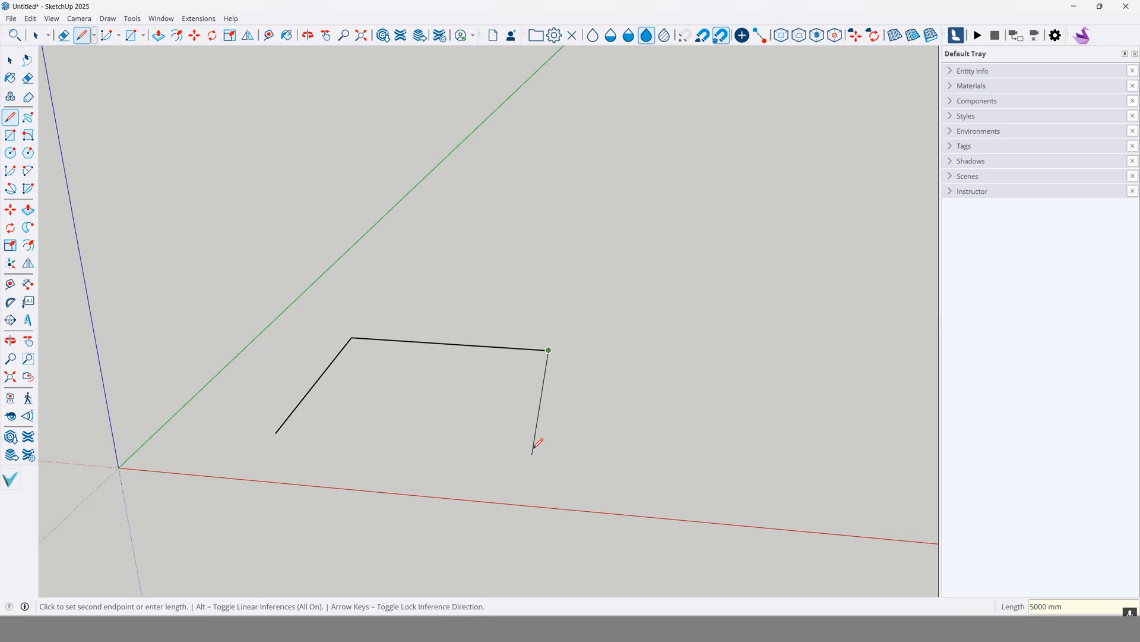
type("5000")
key("Return")
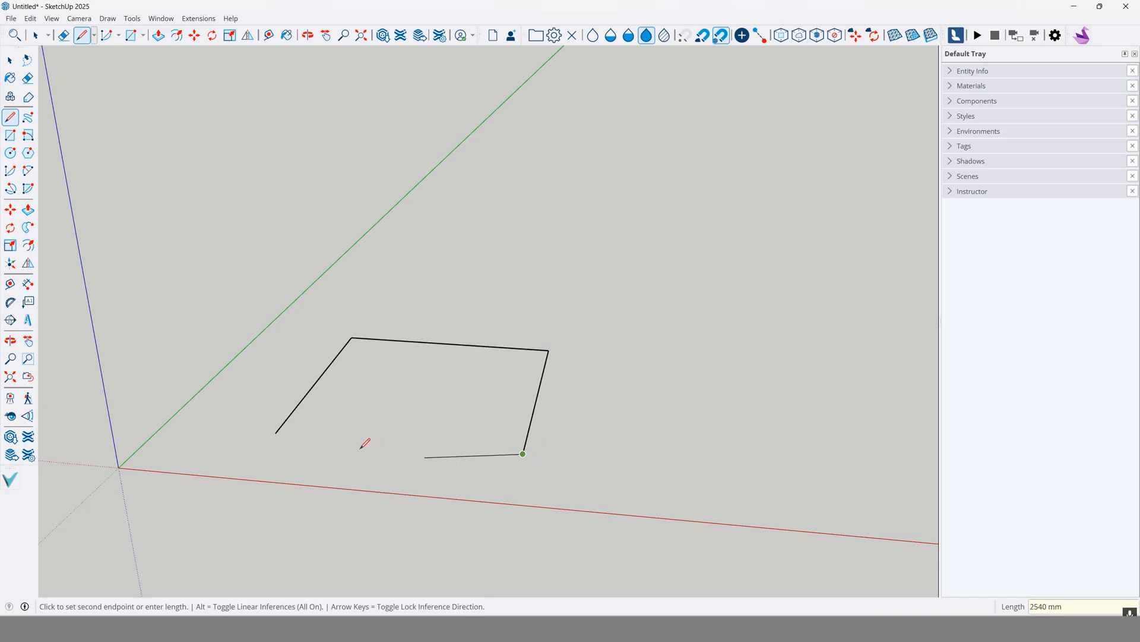
left_click(276, 433)
middle_click_drag(382, 305, 458, 390)
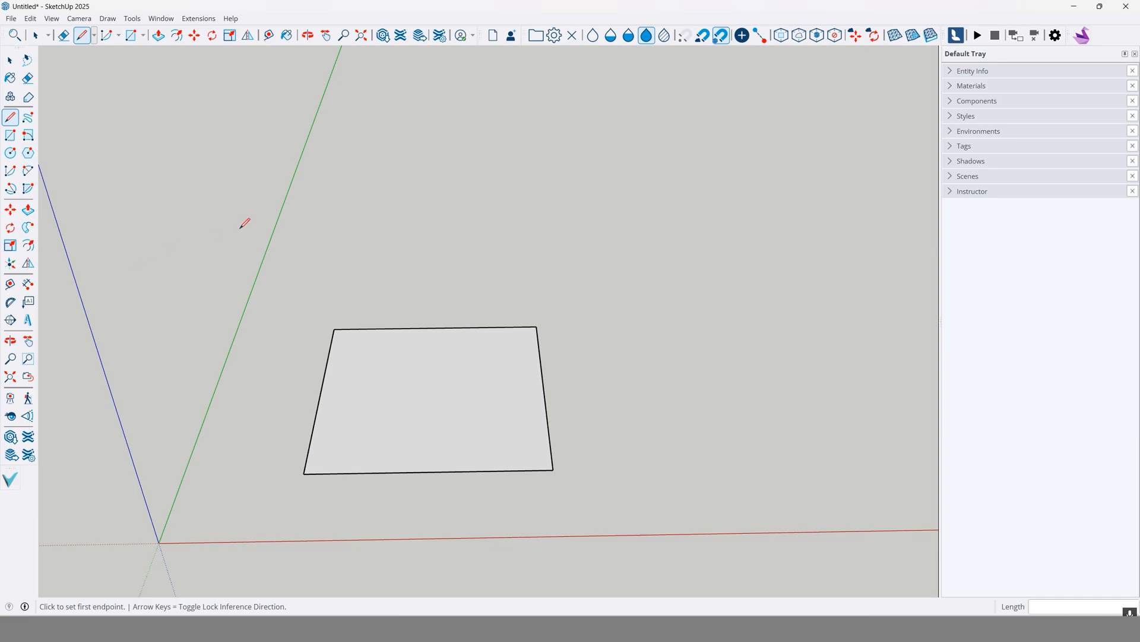
Step: Draw a 100 mm wide strip along the outside of the square's edge nearest the green axis, spanning the full edge
middle_click_drag(245, 222, 215, 249)
left_click(294, 464)
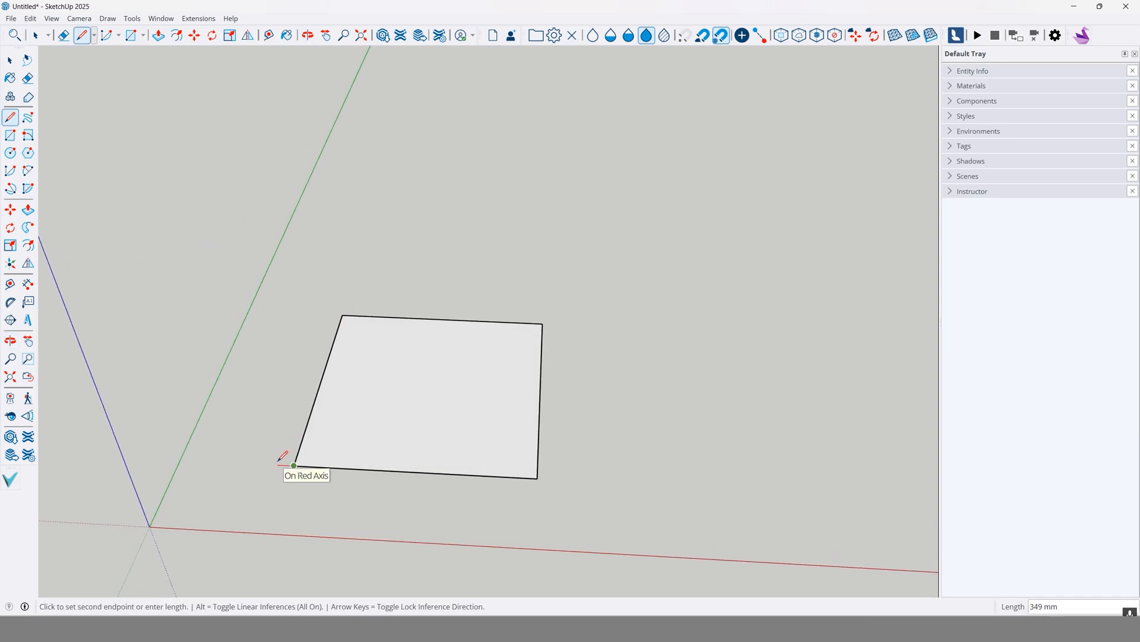
type("100")
key("Return")
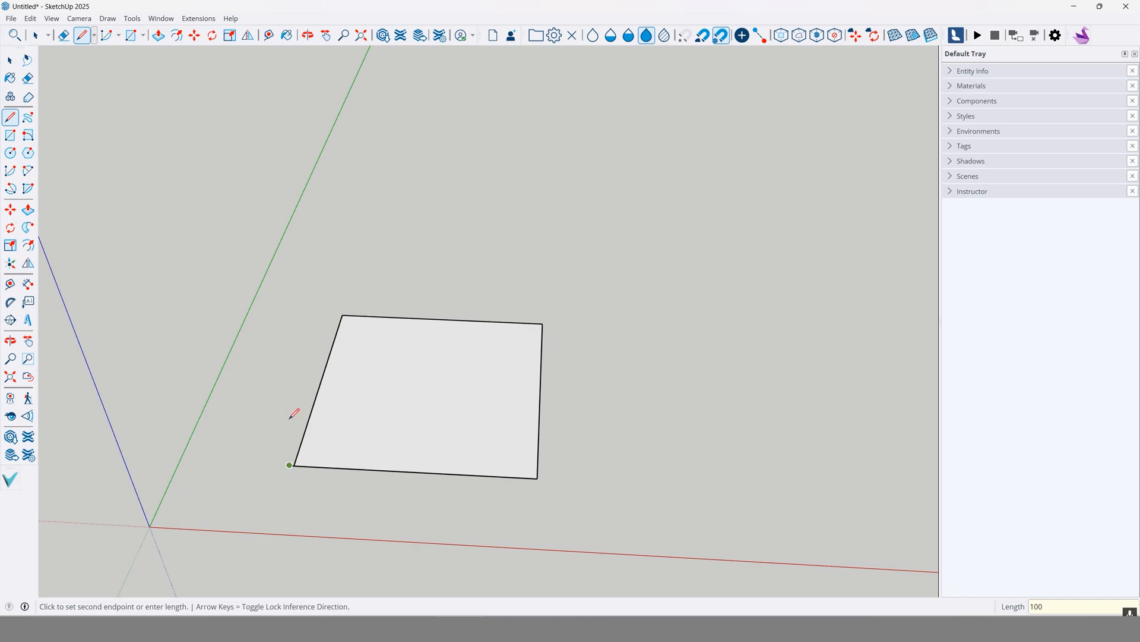
type("500")
key("Return")
left_click(343, 316)
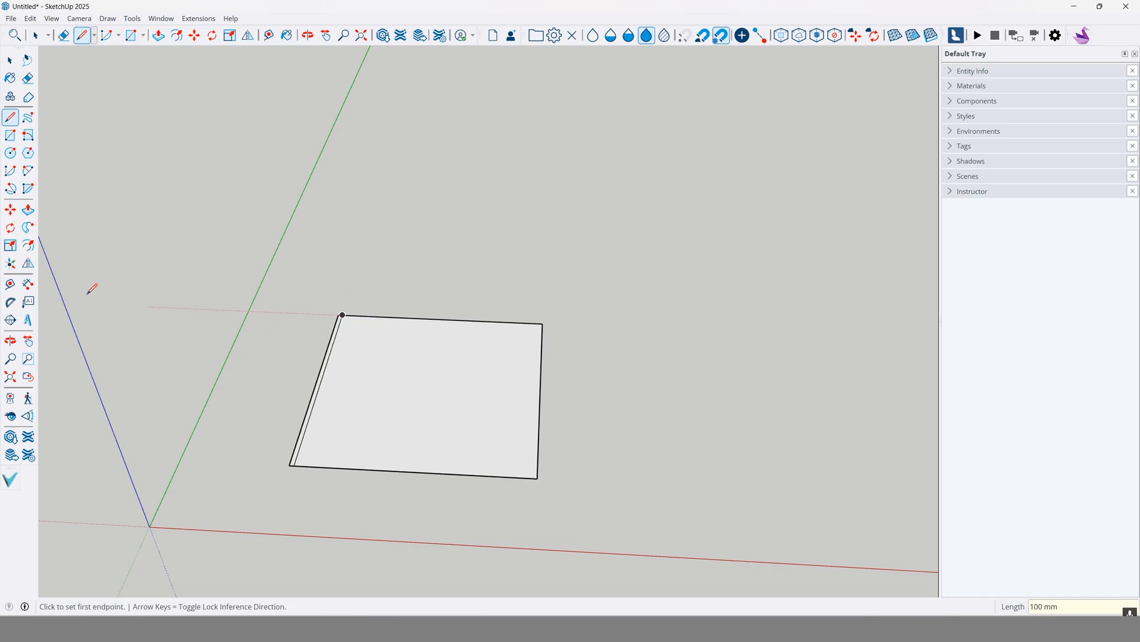
Step: Push/Pull the narrow strip up 3000 mm to form the first wall
left_click(28, 212)
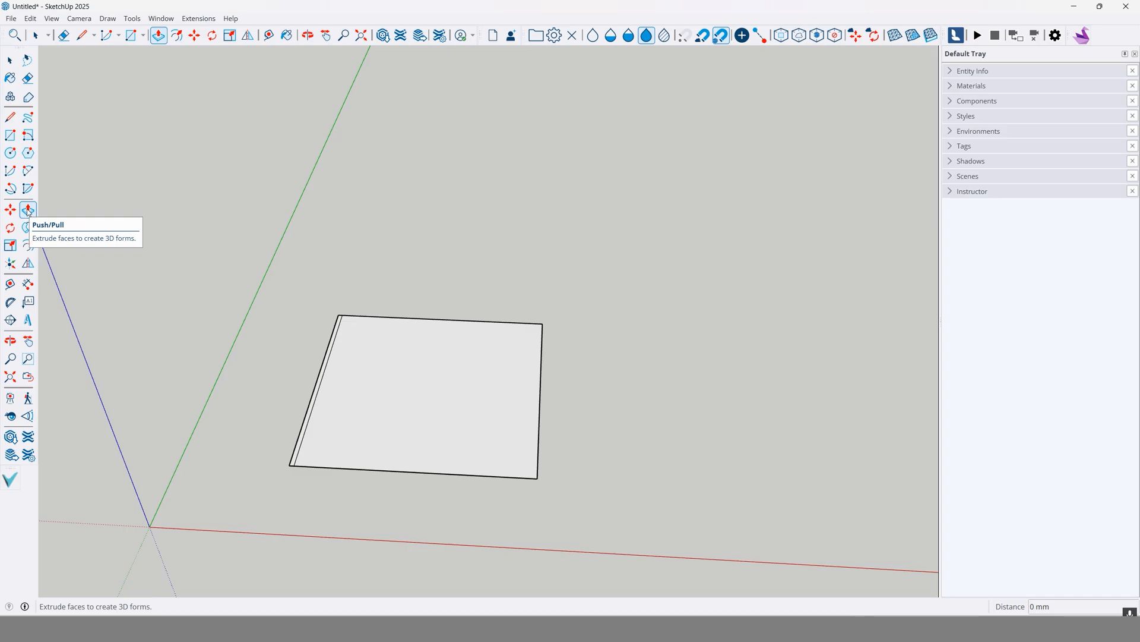
middle_click_drag(320, 414, 293, 358)
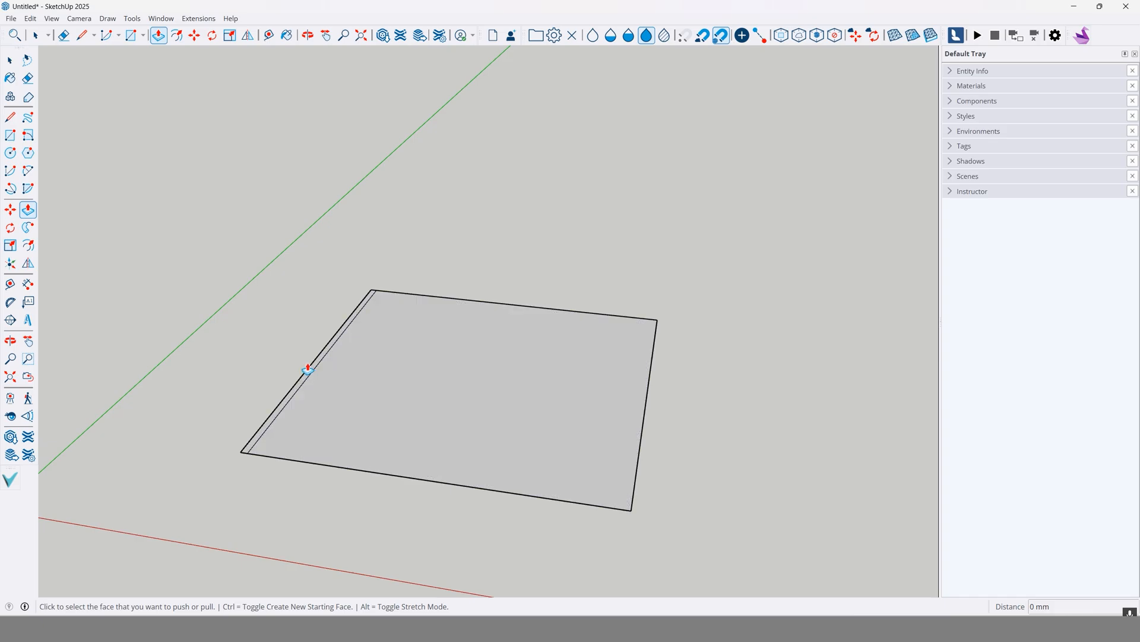
left_click(313, 372)
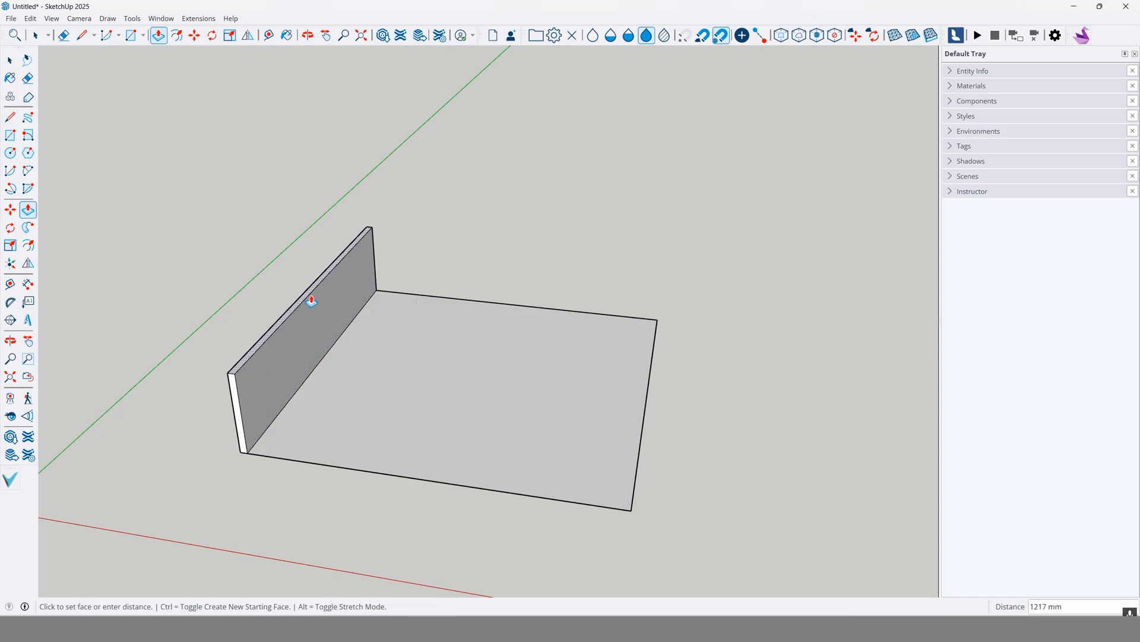
middle_click_drag(310, 267, 288, 229)
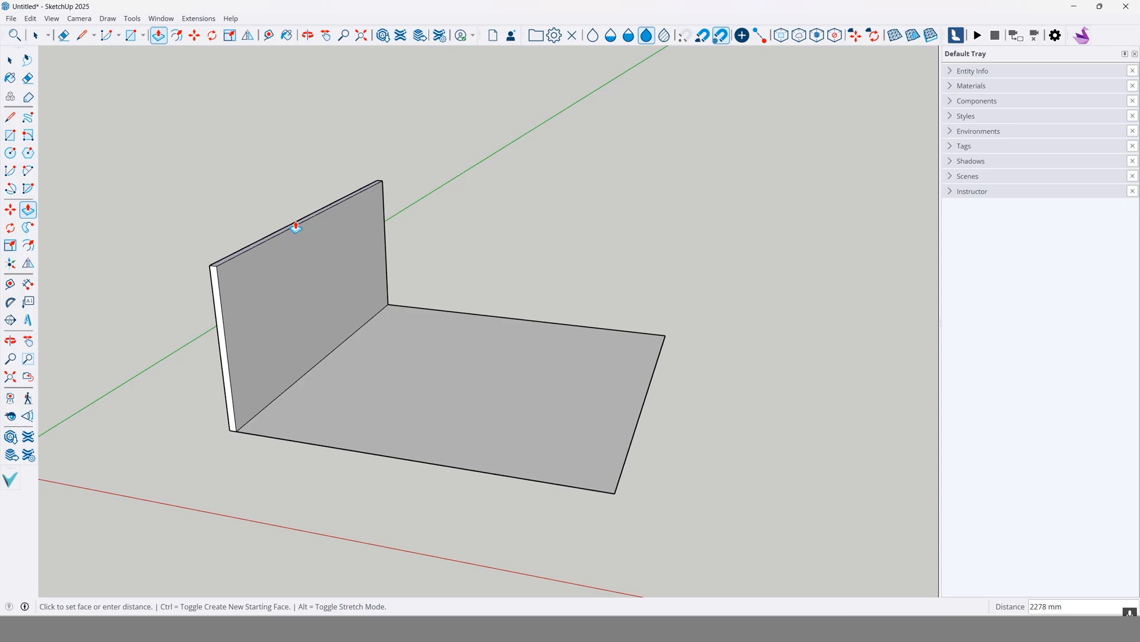
type("3000")
key("Return")
Step: Push/Pull the first wall's end face nearest the red axis outward 100 mm, creating a new starting face
key("o")
left_click_drag(321, 323, 402, 361)
key("p")
middle_click_drag(402, 362, 343, 291)
scroll(342, 291, "up", 5)
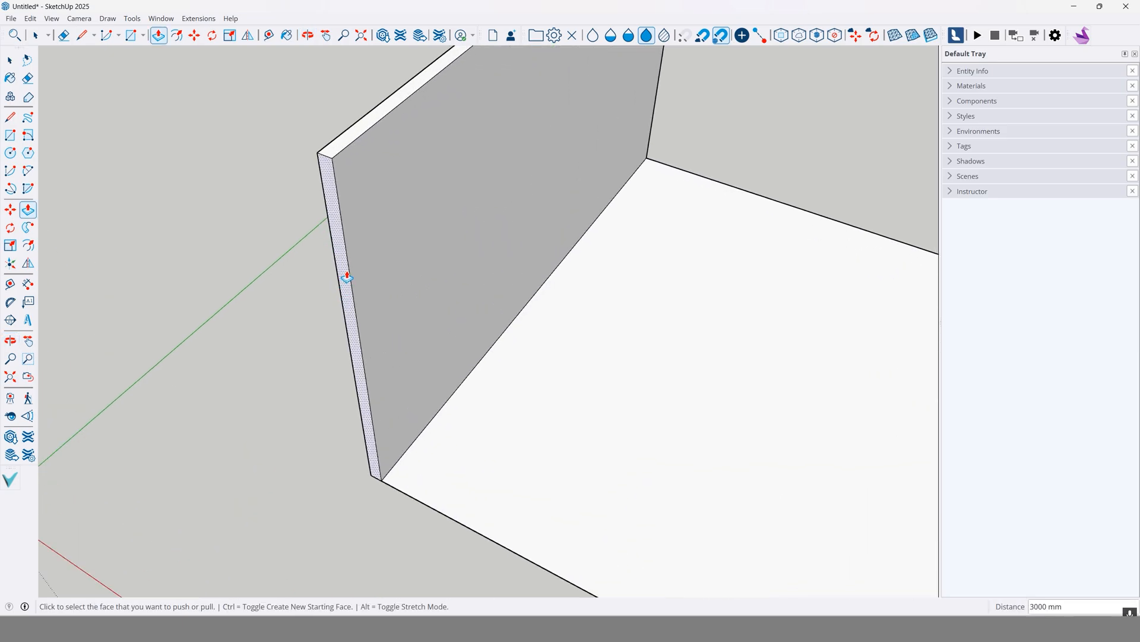
left_click(344, 266)
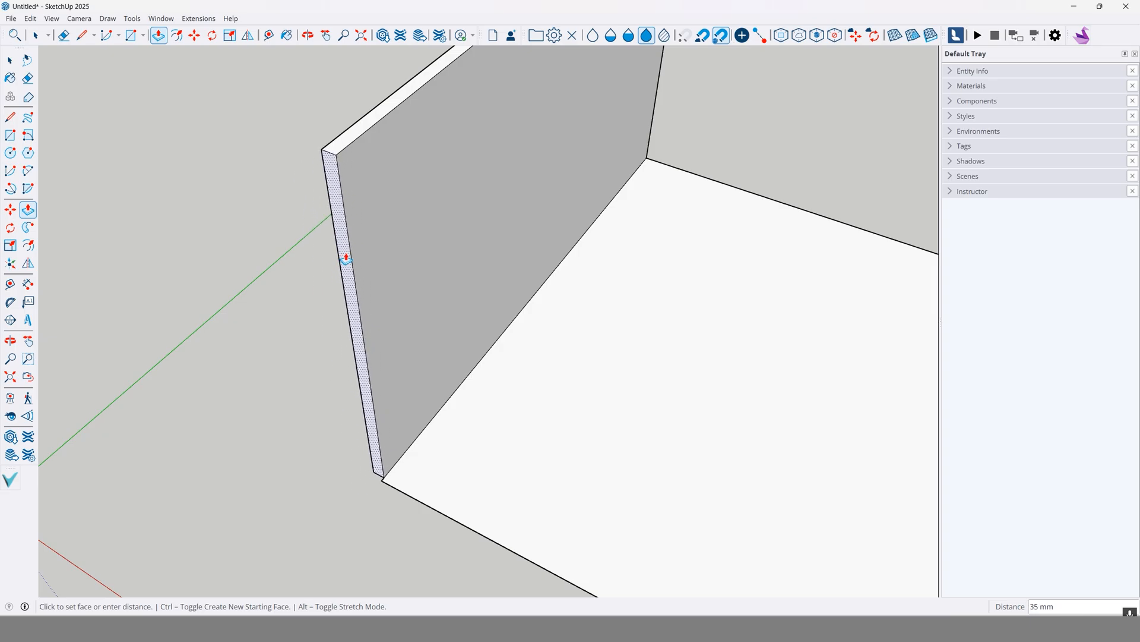
left_click(346, 261)
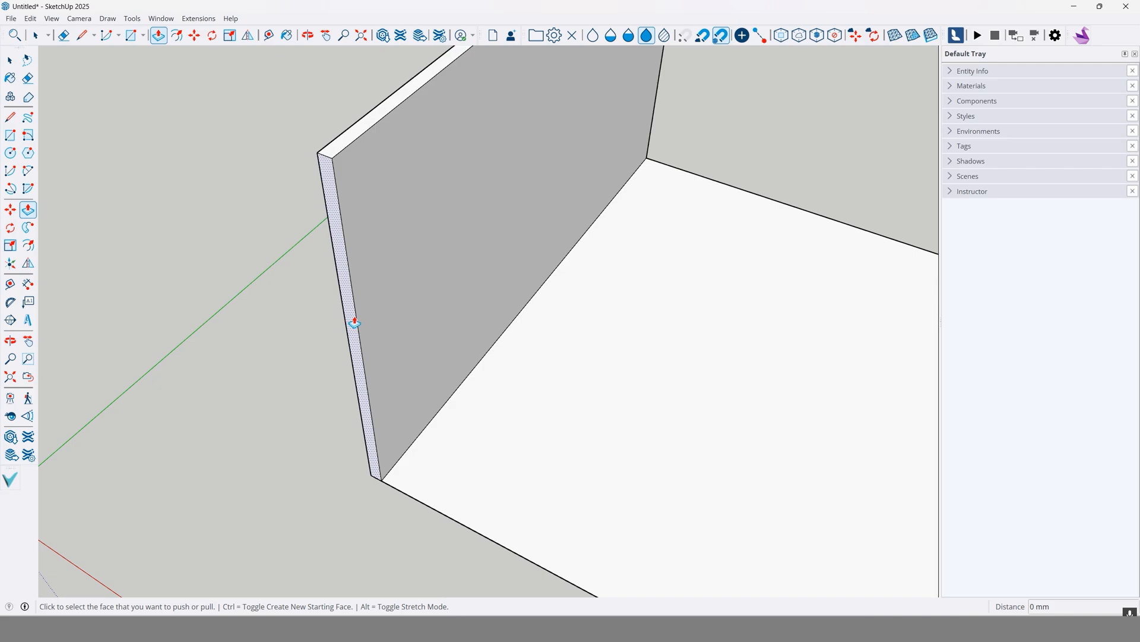
left_click(355, 323)
key("ctrl")
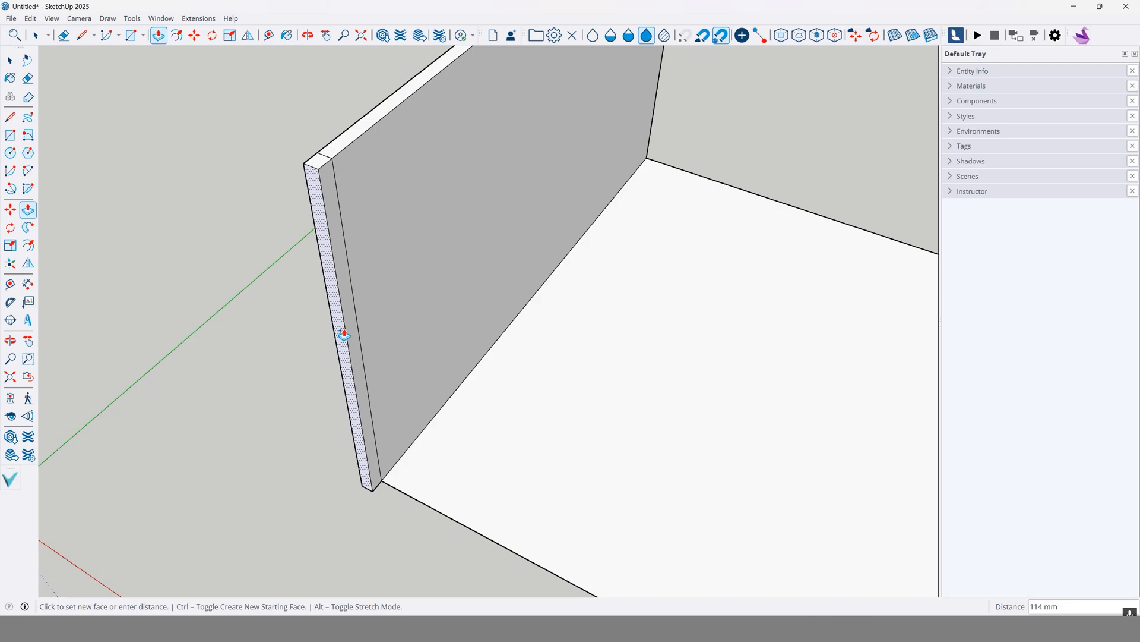
type("100")
key("Return")
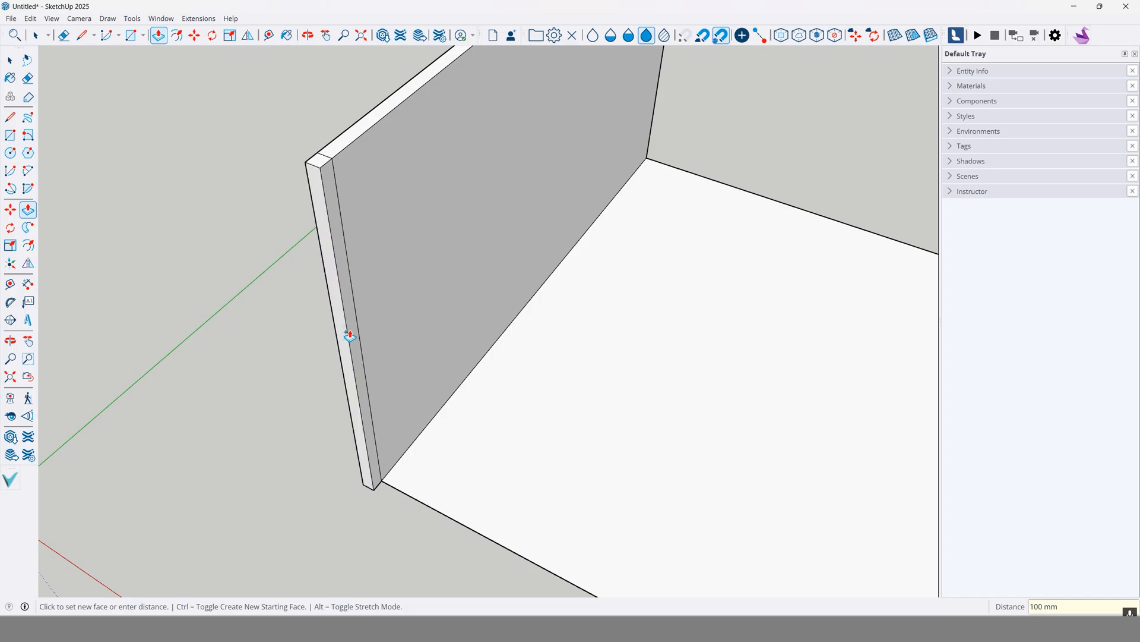
Step: Push/Pull the first wall's opposite end face outward 100 mm as a new starting face
middle_click_drag(469, 351, 712, 341)
left_click(677, 267)
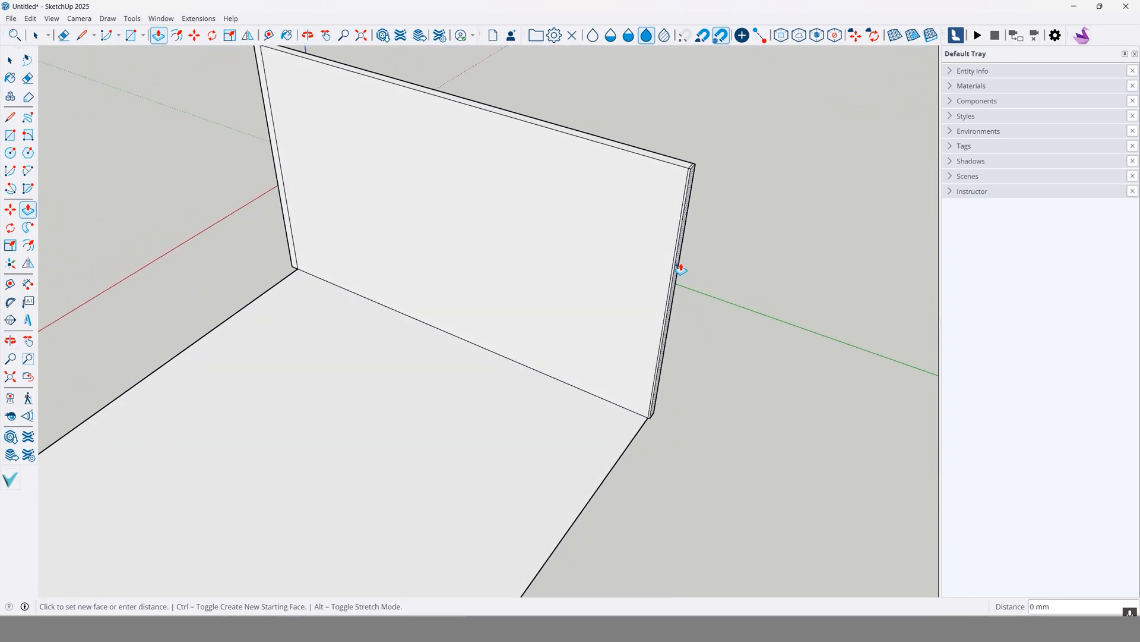
type("100")
key("Return")
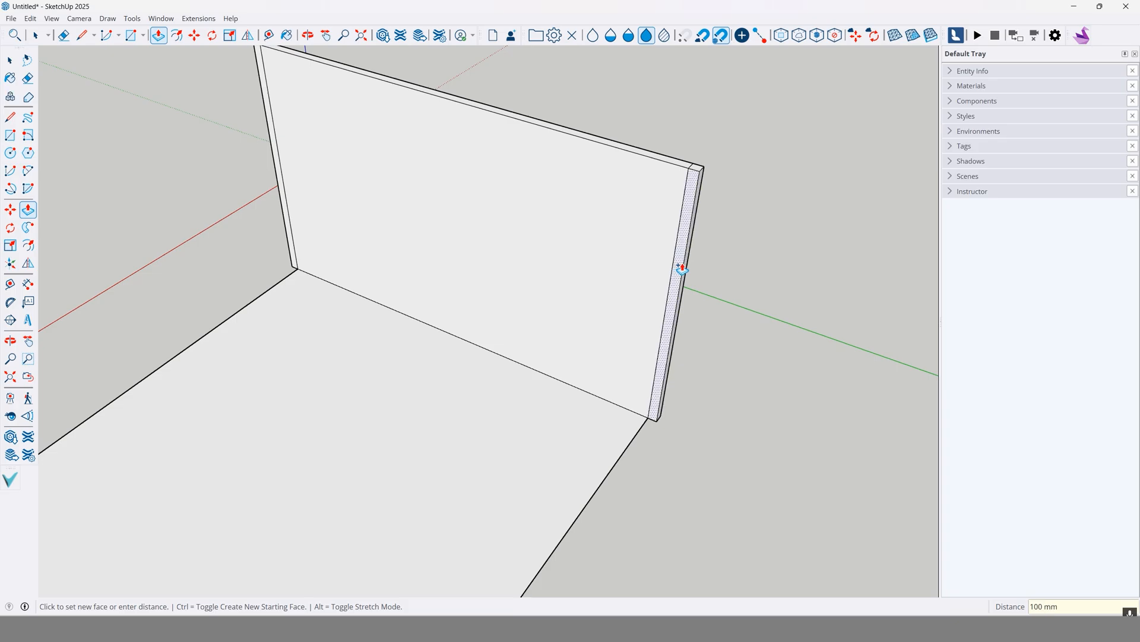
Step: Push/Pull the inner faces of both 100 mm end extensions to the floor's far corners, forming two 5000 mm side walls
middle_click_drag(680, 268, 685, 307)
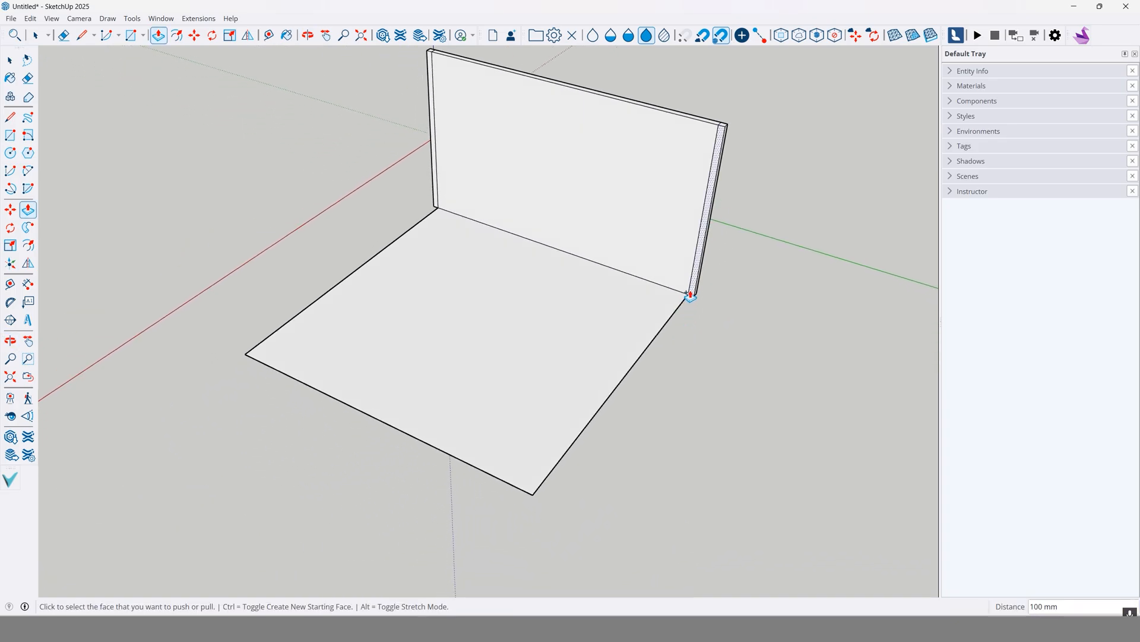
left_click(693, 295)
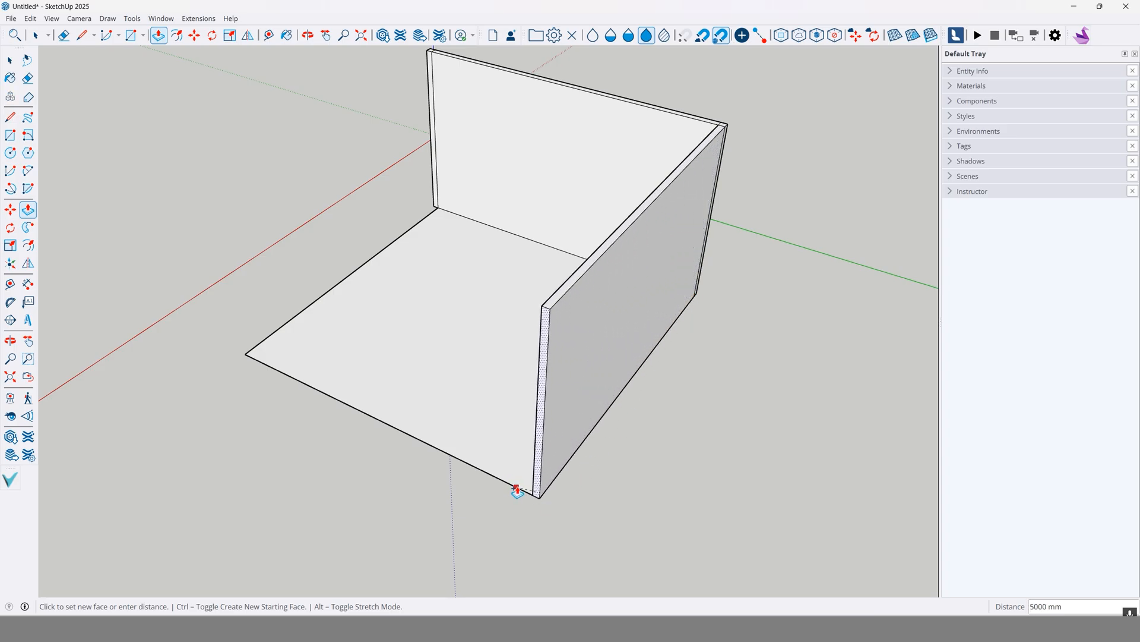
left_click(516, 490)
middle_click_drag(516, 490, 313, 241)
left_click(313, 241)
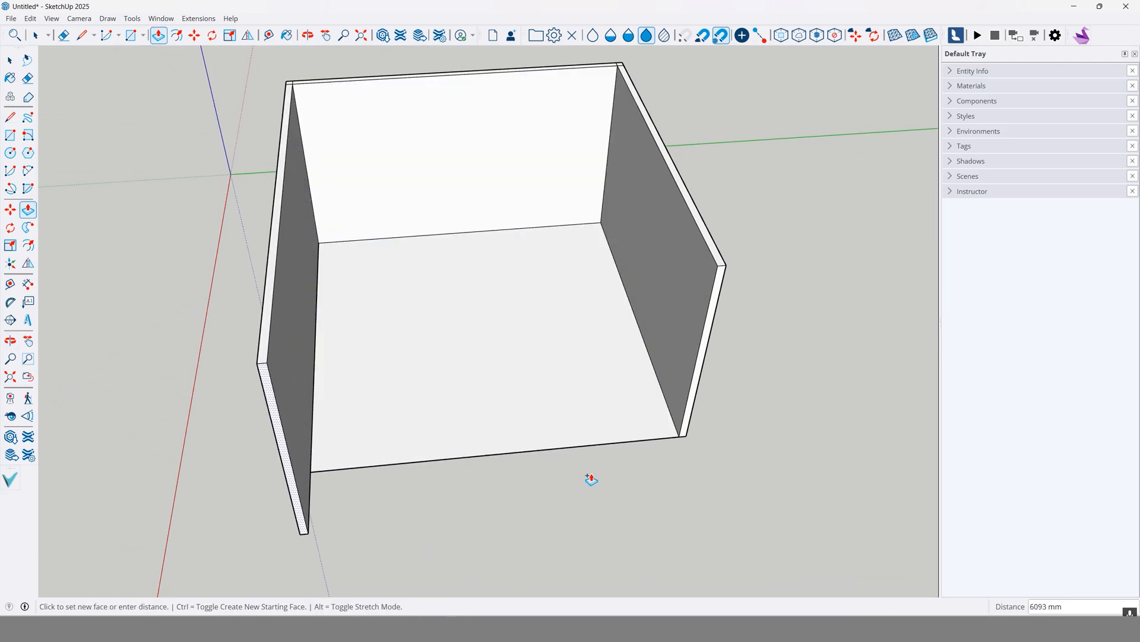
left_click(679, 440)
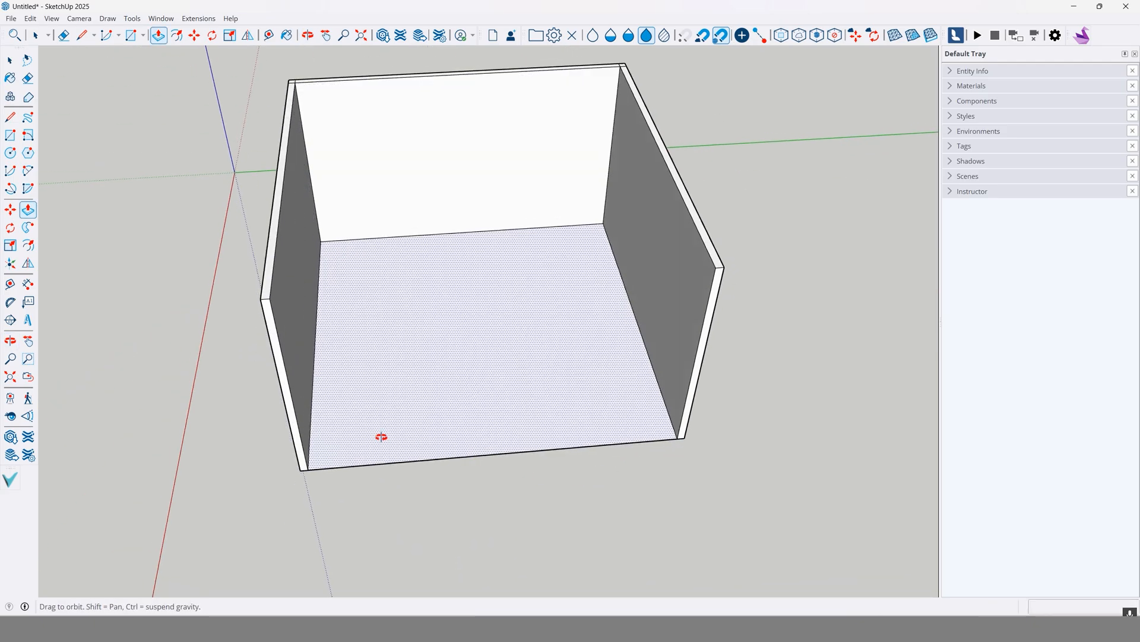
Step: Push/Pull the free end of a side wall outward 100 mm as a new starting face
middle_click_drag(407, 438, 280, 407)
left_click(259, 415)
type("100")
key("Return")
Step: Push/Pull the new 100 mm corner face across the open side to form the fourth wall and enclose the room
middle_click_drag(496, 491, 268, 248)
left_click(228, 168)
left_click(547, 298)
middle_click_drag(547, 298, 695, 363)
left_click(12, 61)
middle_click_drag(499, 223, 635, 199)
middle_click_drag(422, 195, 511, 261)
scroll(476, 227, "down", 3)
scroll(469, 286, "up", 3)
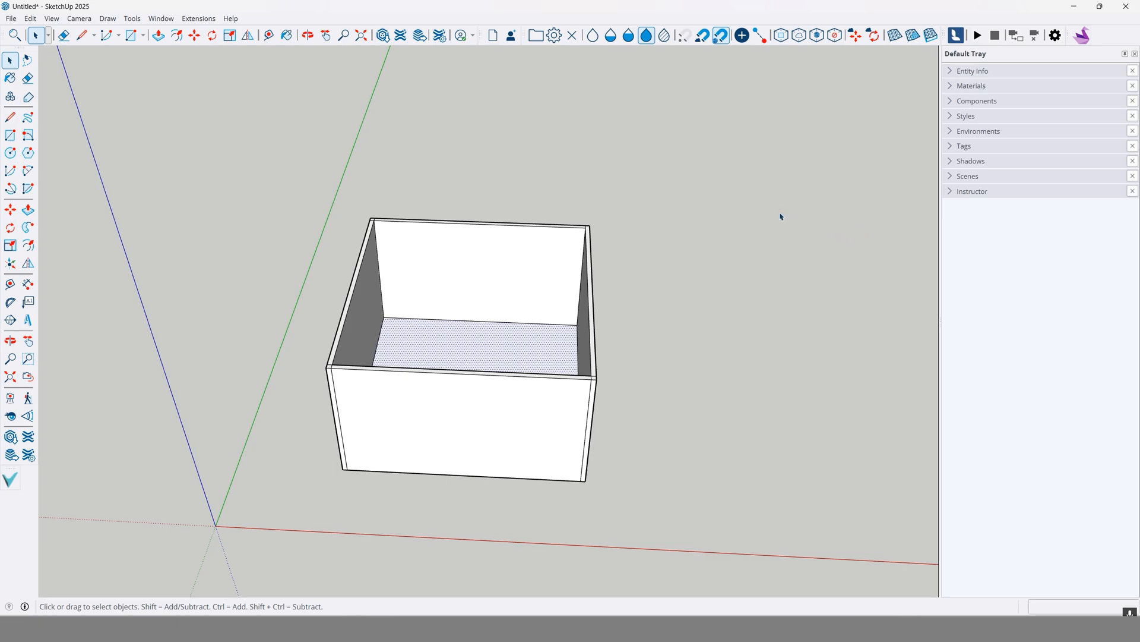
Step: Create three tags named Floor, Walls and Ceiling
left_click(951, 146)
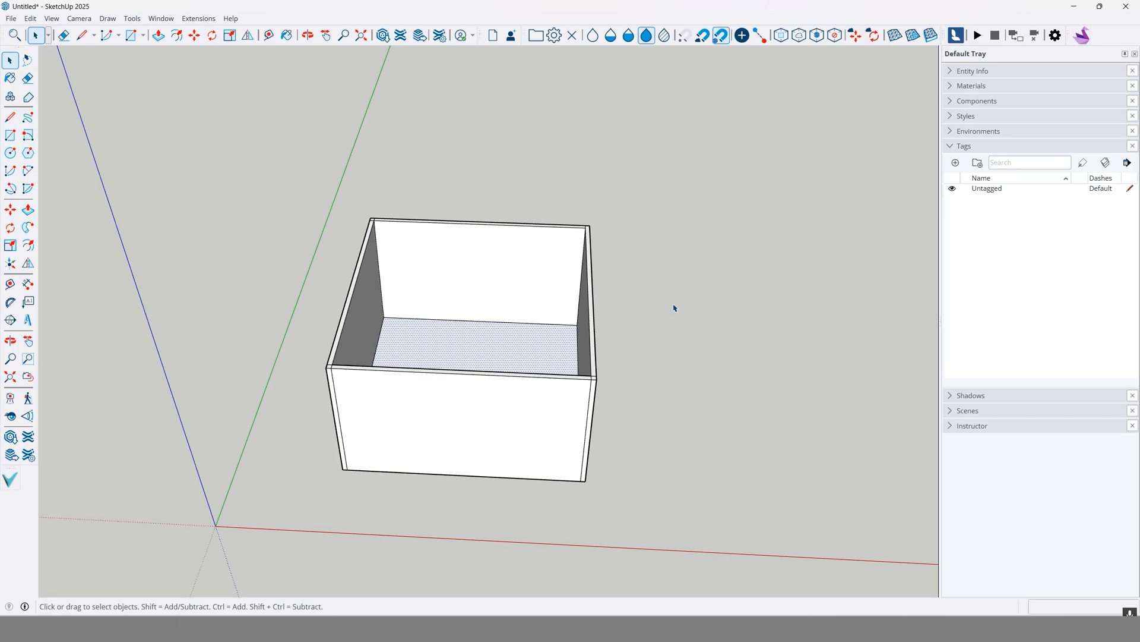
left_click(955, 164)
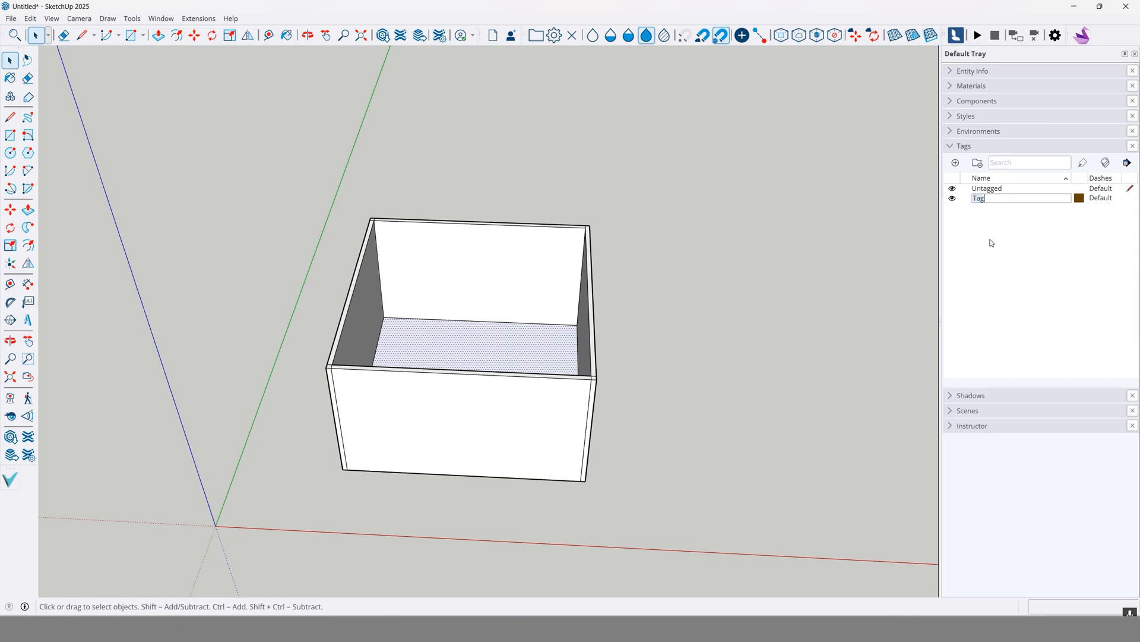
left_click(747, 275)
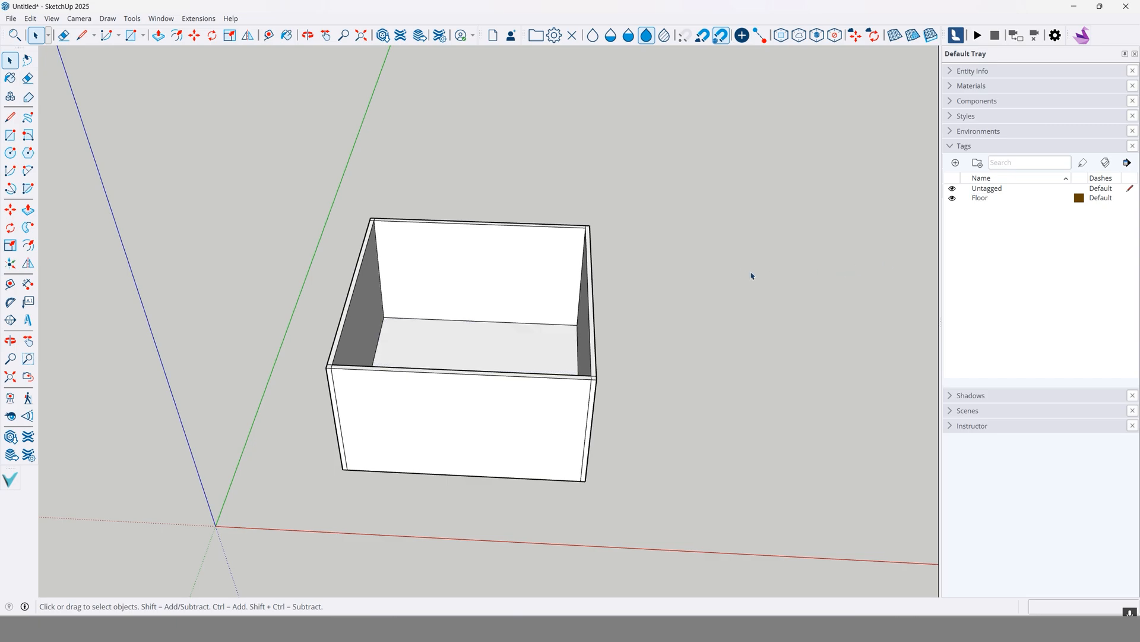
left_click(957, 164)
left_click(955, 163)
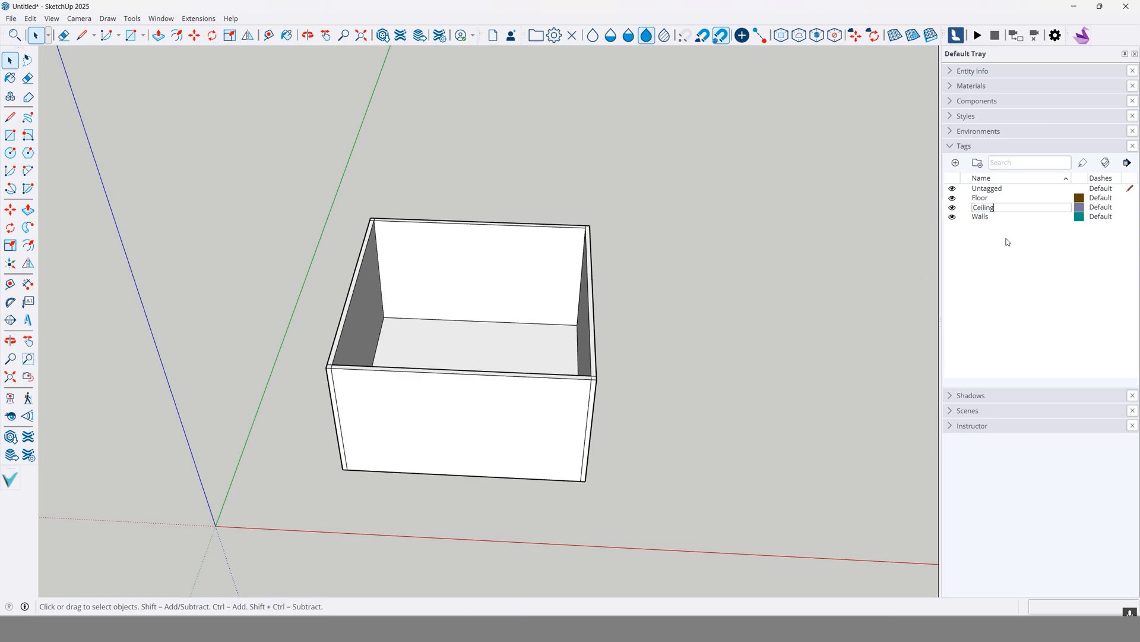
left_click(868, 353)
Step: Assign the Floor tag to the room's floor face
left_click(525, 351)
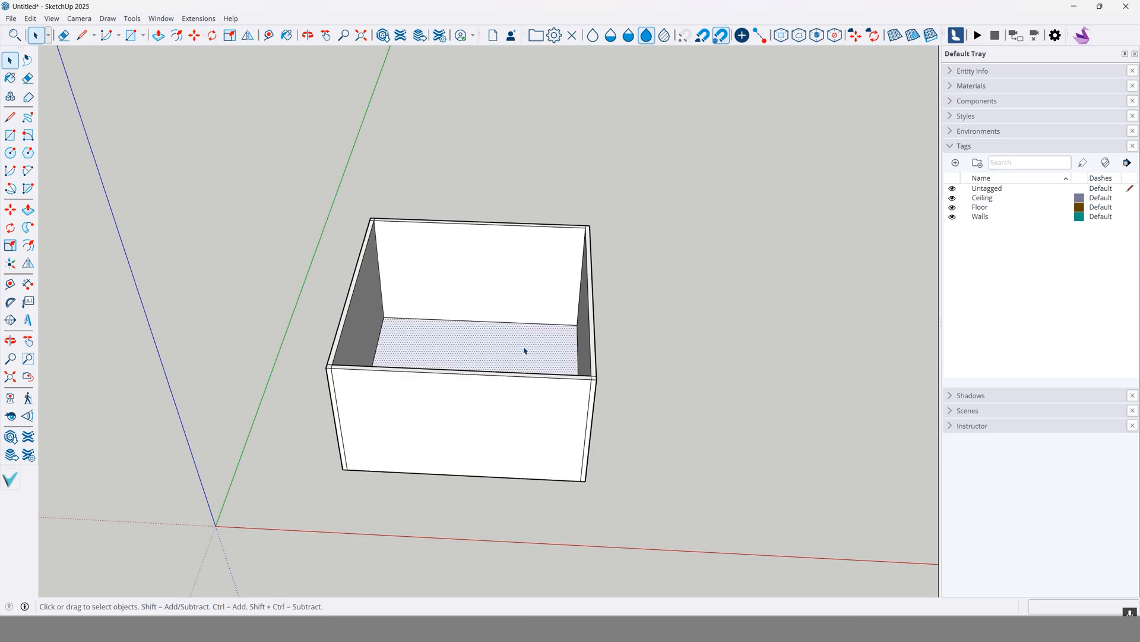
left_click(952, 71)
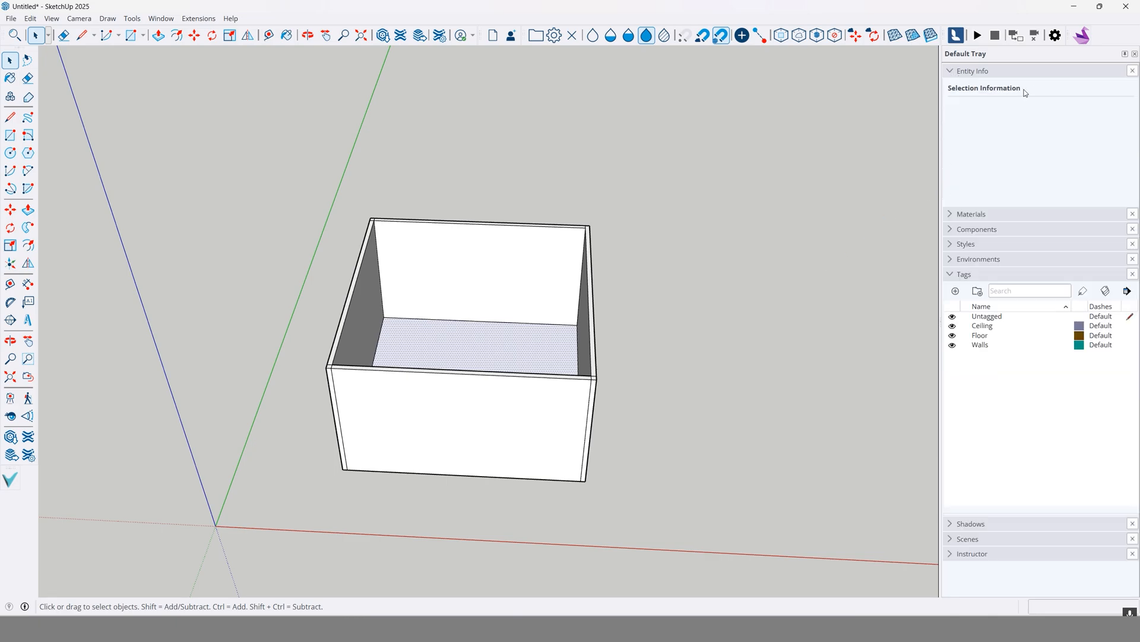
left_click(1128, 108)
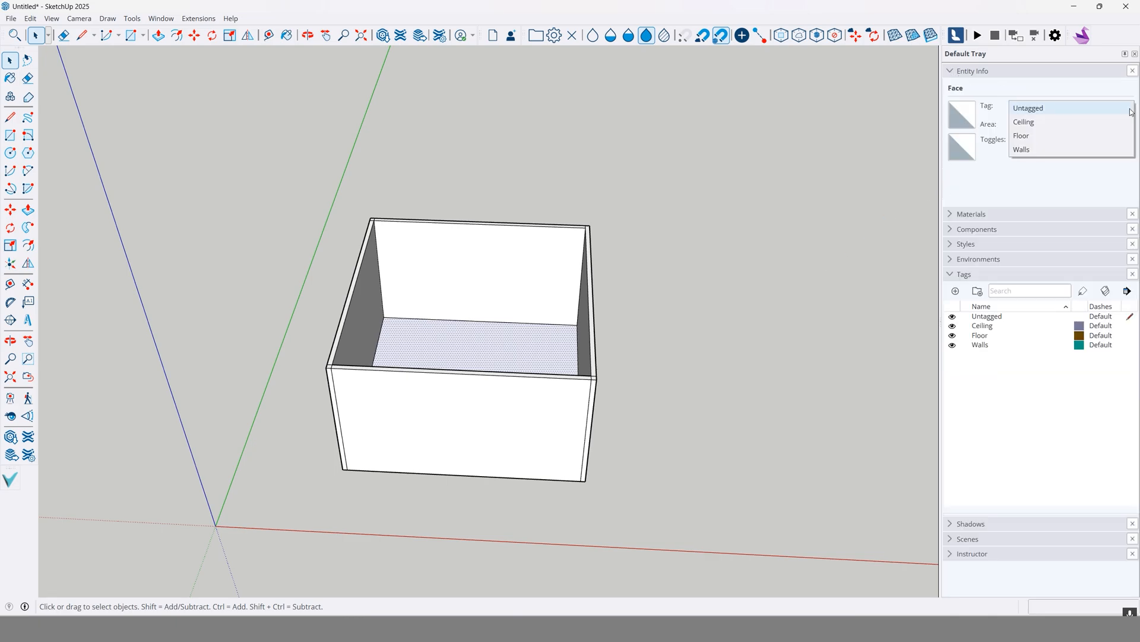
left_click(1039, 135)
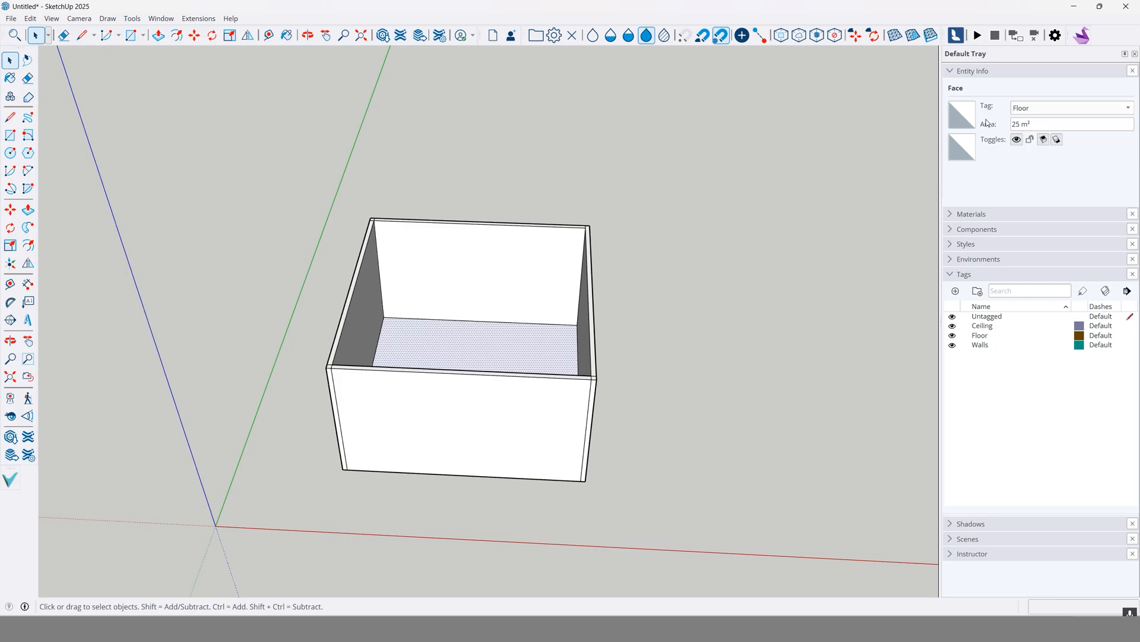
Step: Select the floor face and the back wall face one at a time to check which tag each has
left_click(734, 321)
left_click(529, 356)
left_click(721, 300)
left_click(514, 279)
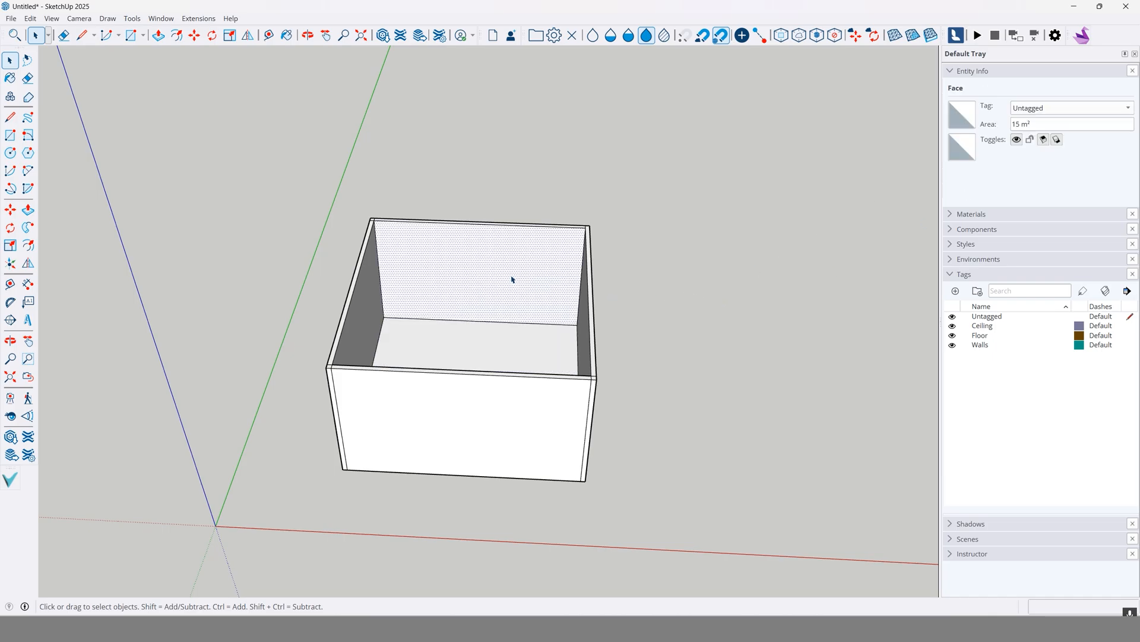
left_click(711, 323)
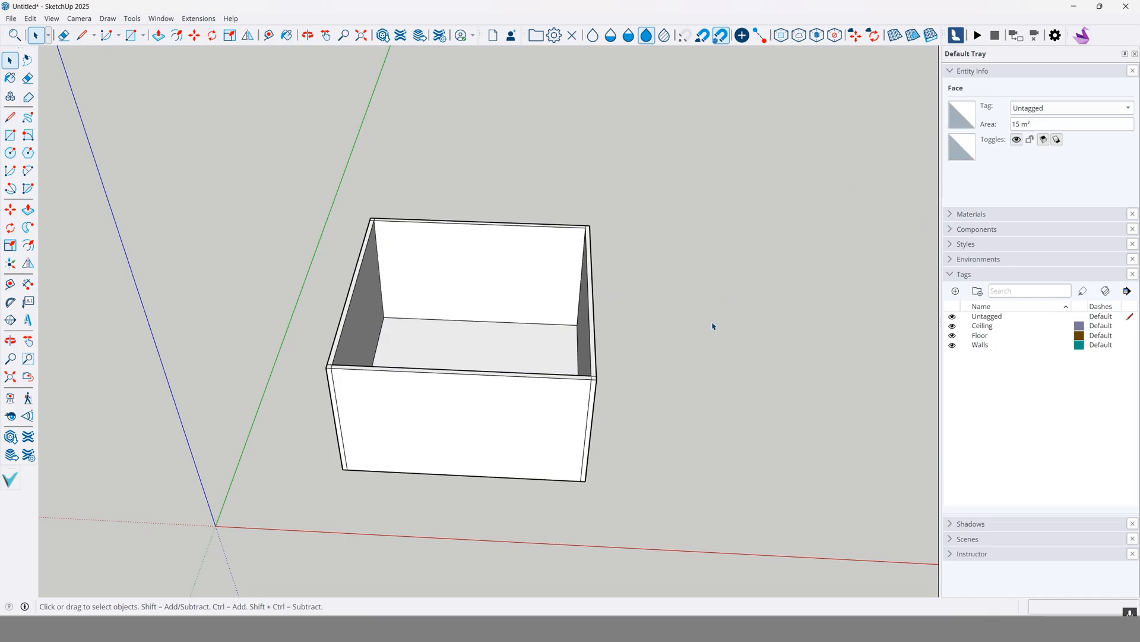
Step: Toggle the Floor tag's visibility off and on while viewing the room from several angles to check which geometry it controls
middle_click_drag(718, 366, 678, 285)
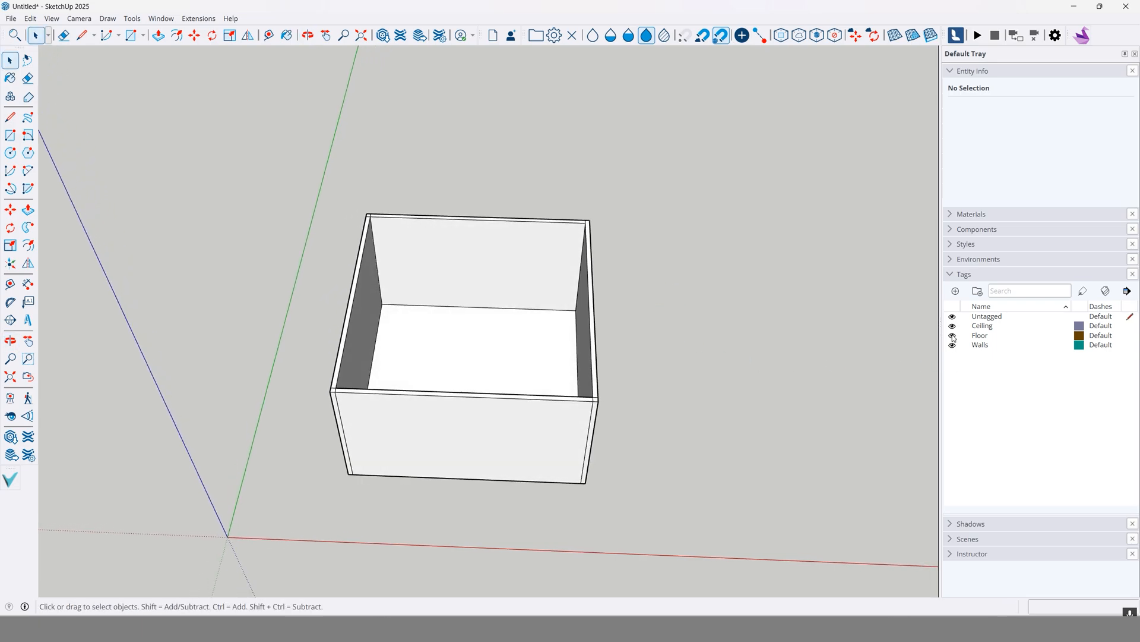
left_click(953, 336)
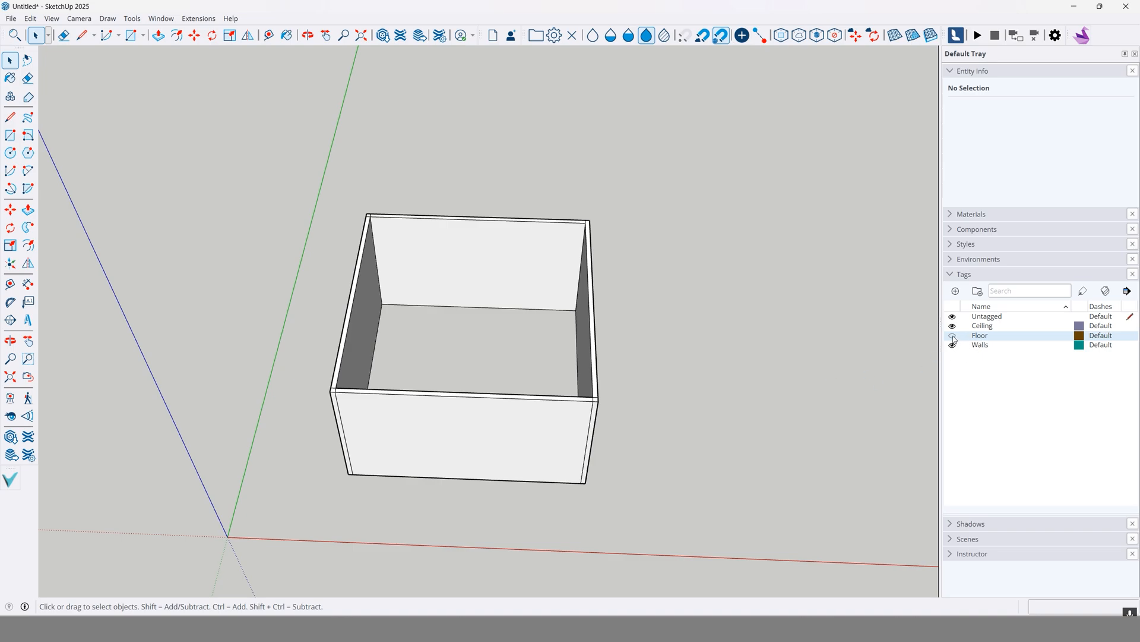
left_click(953, 336)
middle_click_drag(568, 448, 511, 374)
scroll(493, 412, "up", 5)
middle_click_drag(492, 412, 807, 324)
left_click(952, 336)
middle_click_drag(520, 324, 604, 387)
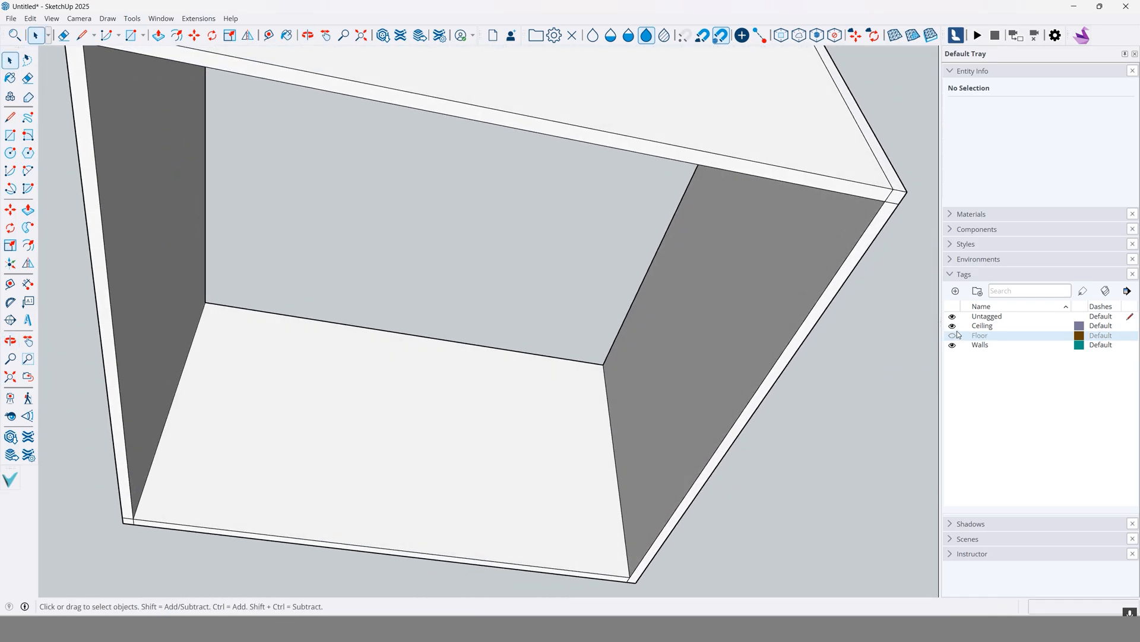
left_click(952, 336)
middle_click_drag(588, 433, 930, 335)
Step: Hide the Floor tag and make a group from all the wall geometry
left_click(542, 315)
left_click(952, 335)
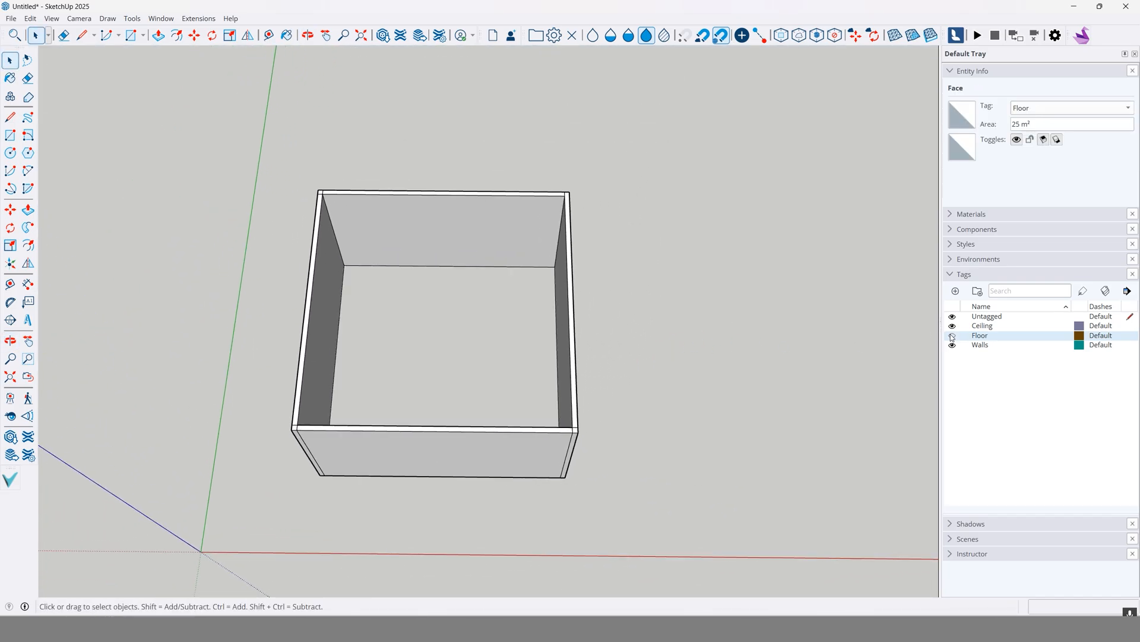
left_click_drag(202, 504, 656, 154)
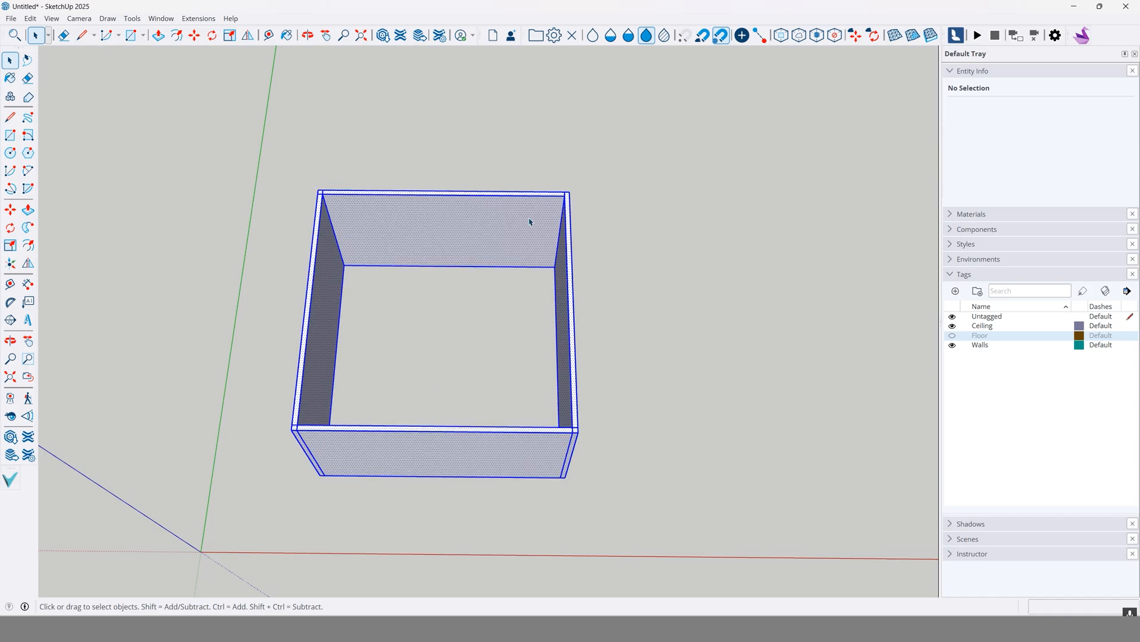
right_click(490, 233)
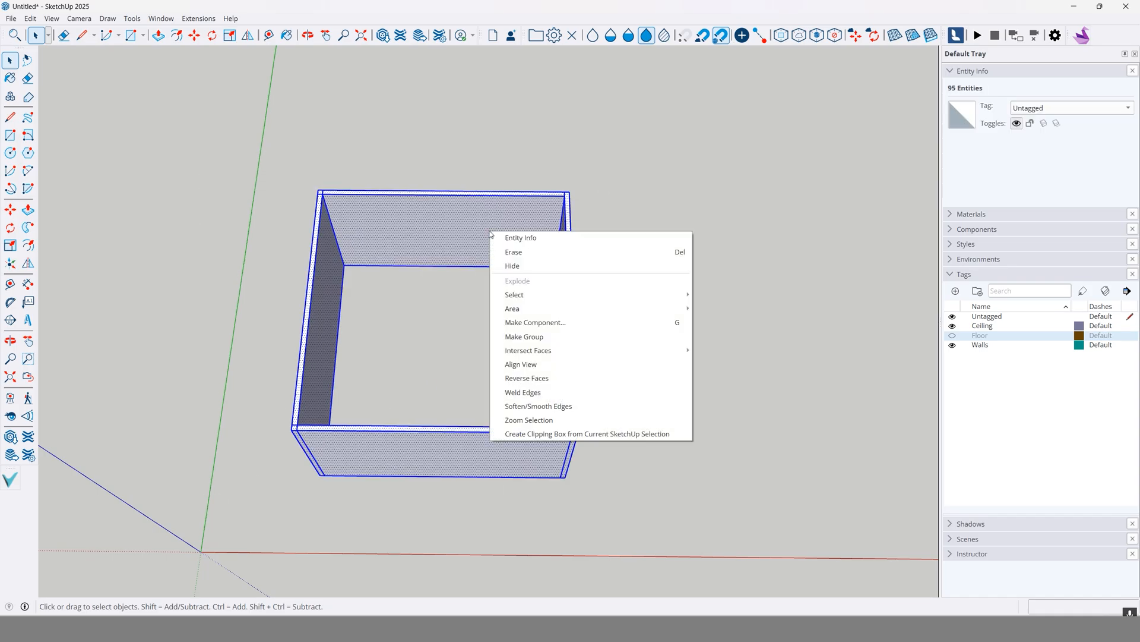
left_click(539, 337)
left_click(626, 334)
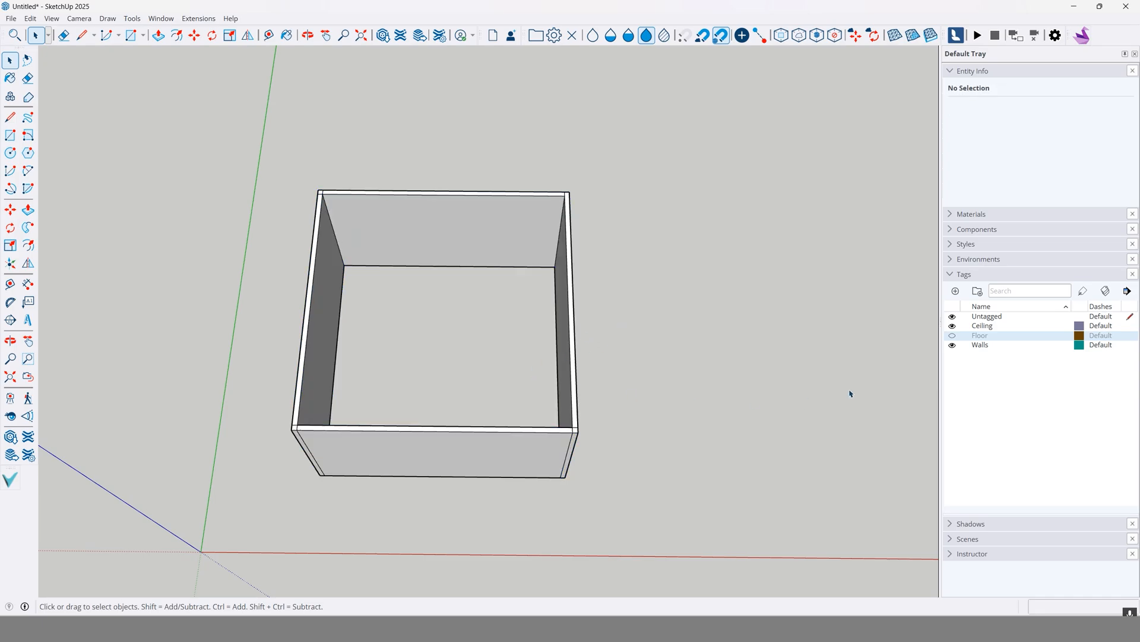
Step: Try moving the wall group along the red axis to test that the walls move as one object
left_click(482, 215)
middle_click_drag(598, 272, 392, 153)
left_click(11, 210)
middle_click_drag(178, 297, 410, 384)
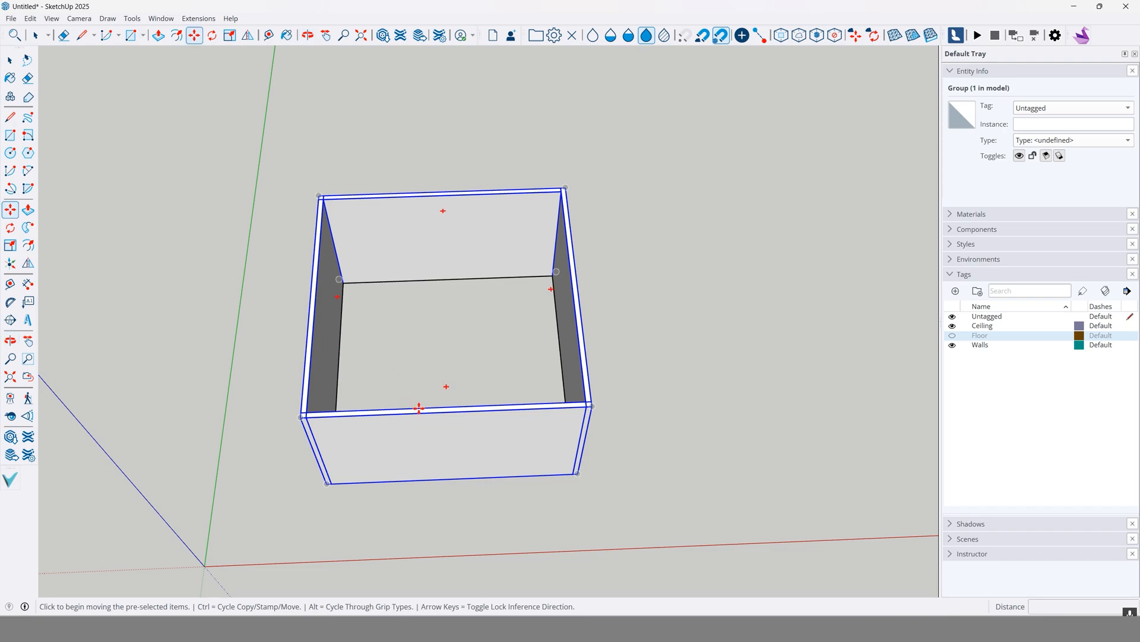
left_click(420, 410)
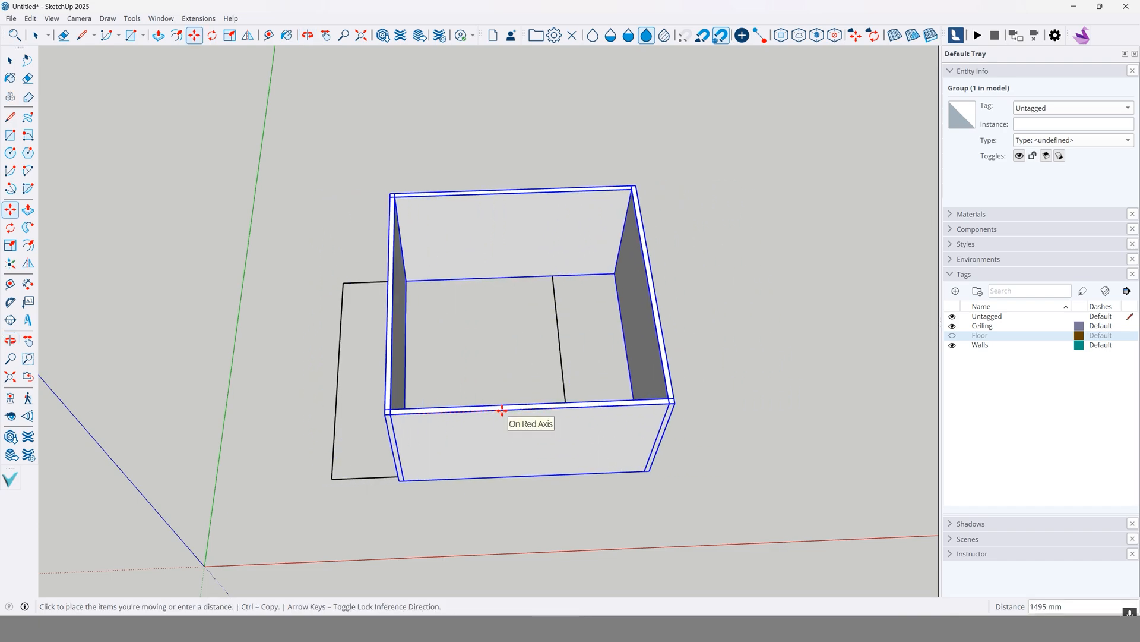
key("Escape")
key("space")
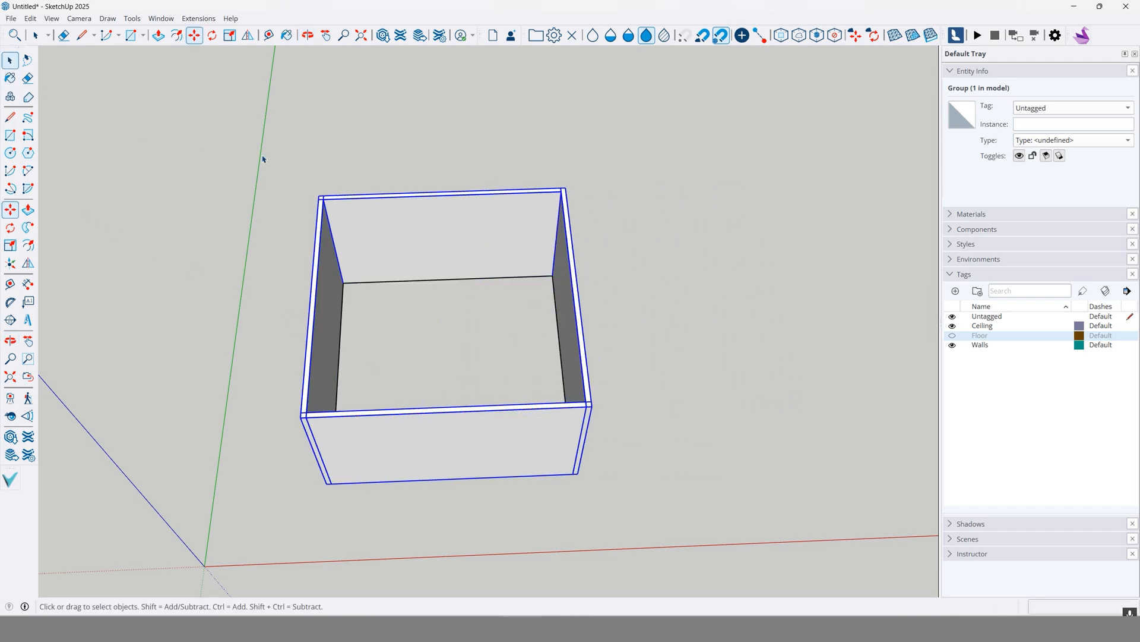
Step: Open the wall group and try to Push/Pull the back wall's inner face inward
middle_click_drag(504, 279, 408, 220)
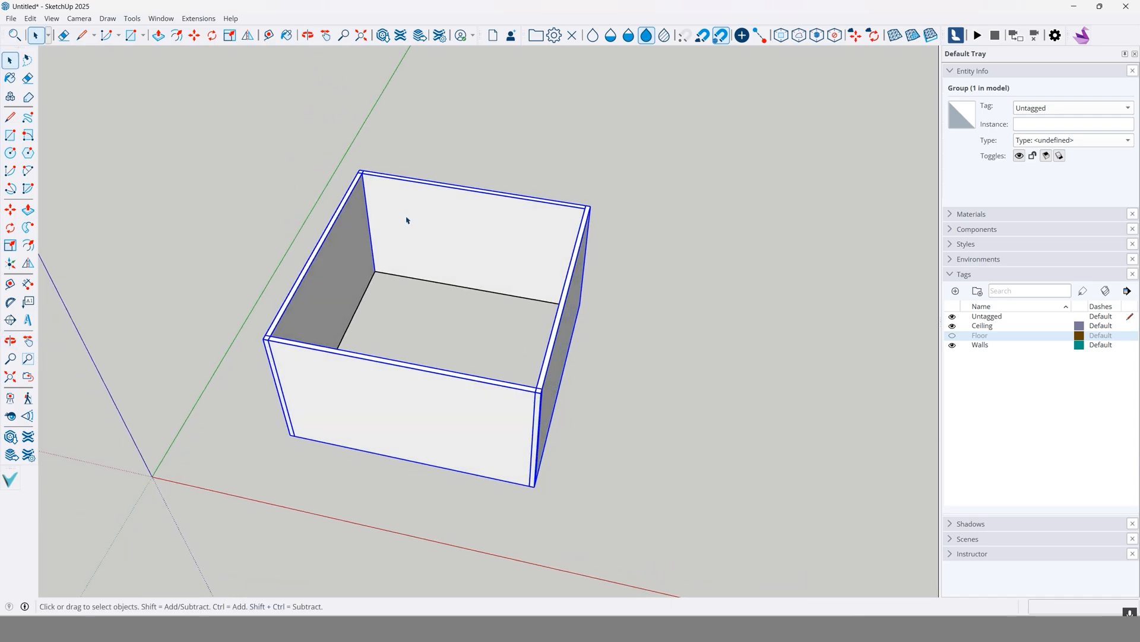
scroll(412, 210, "up", 2)
double_click(412, 210)
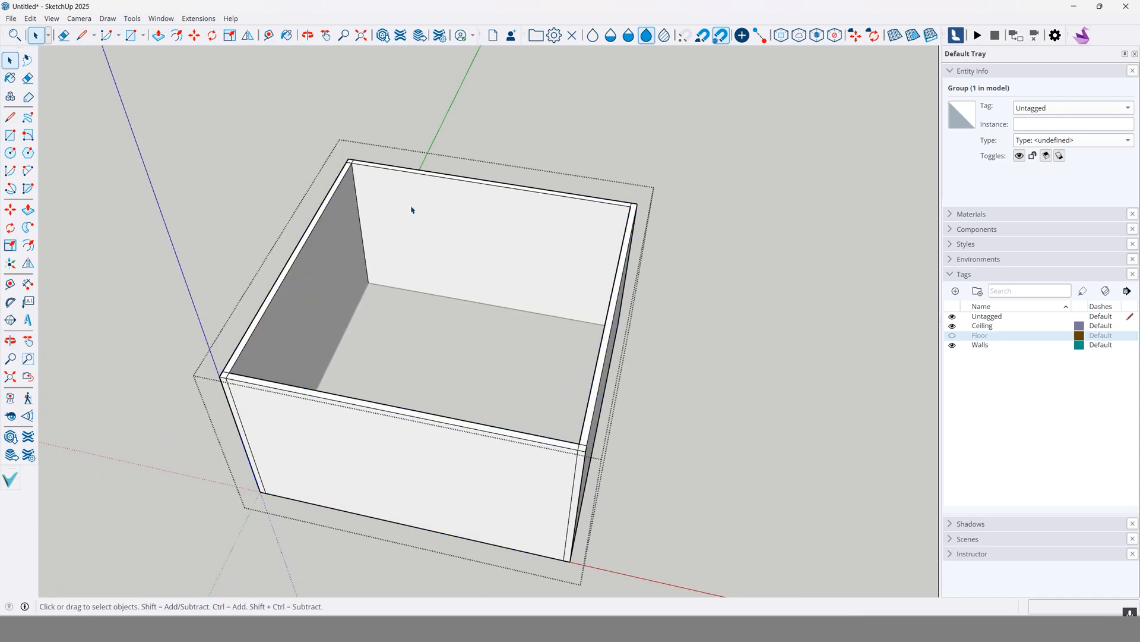
left_click(414, 209)
key("p")
left_click(402, 217)
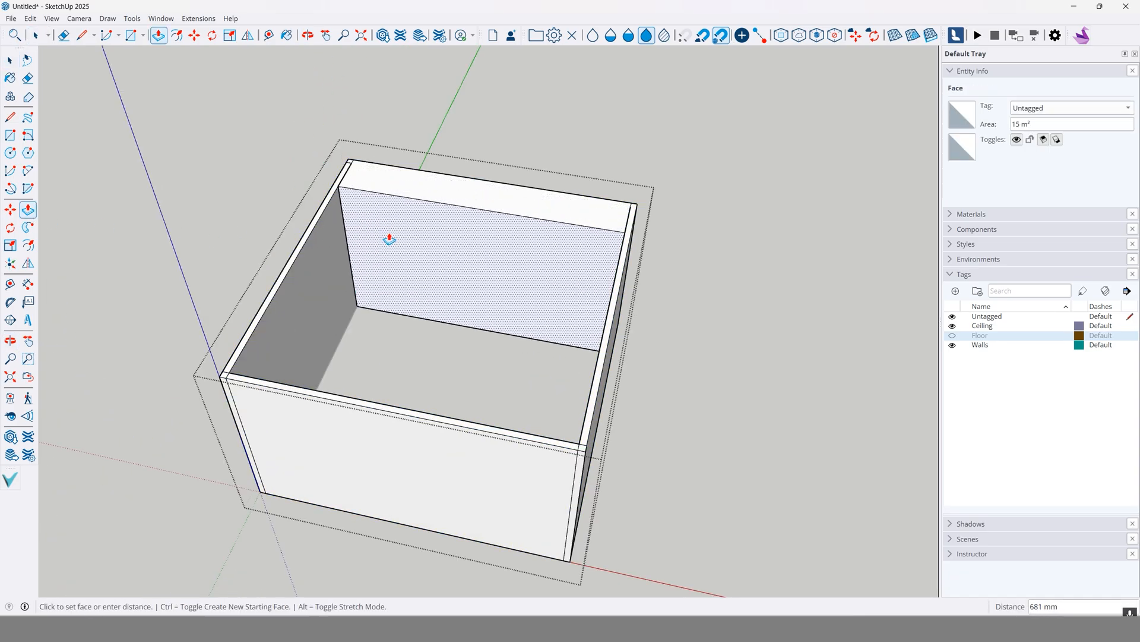
key("Escape")
left_click(9, 60)
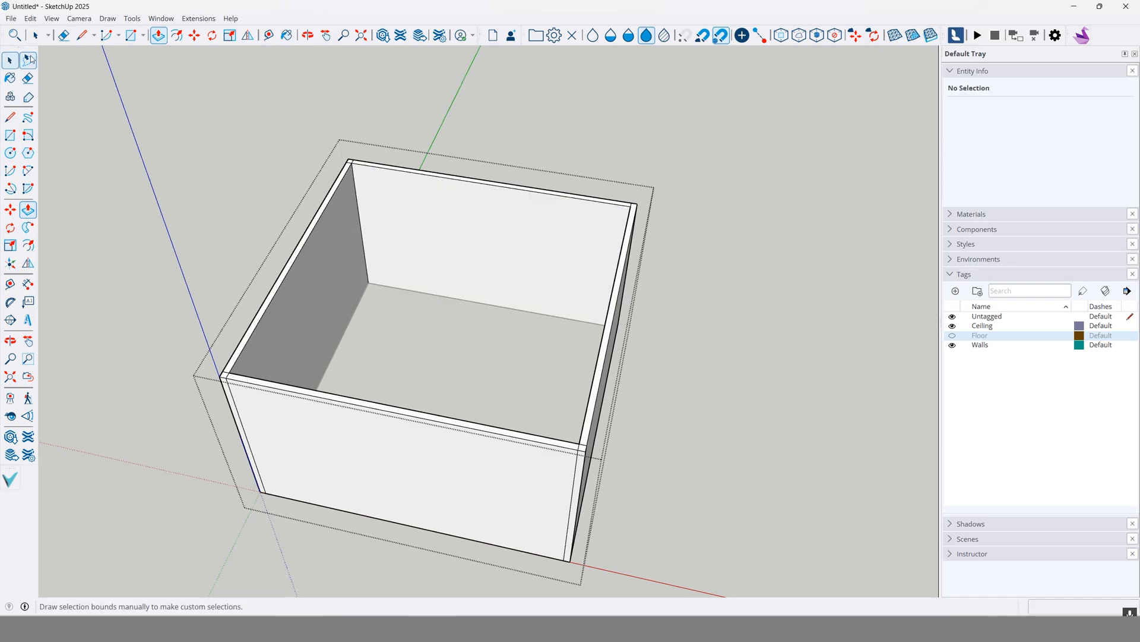
left_click(281, 92)
Step: Assign the Walls tag to the wall group
middle_click_drag(482, 199, 535, 262)
scroll(573, 235, "down", 3)
left_click(566, 235)
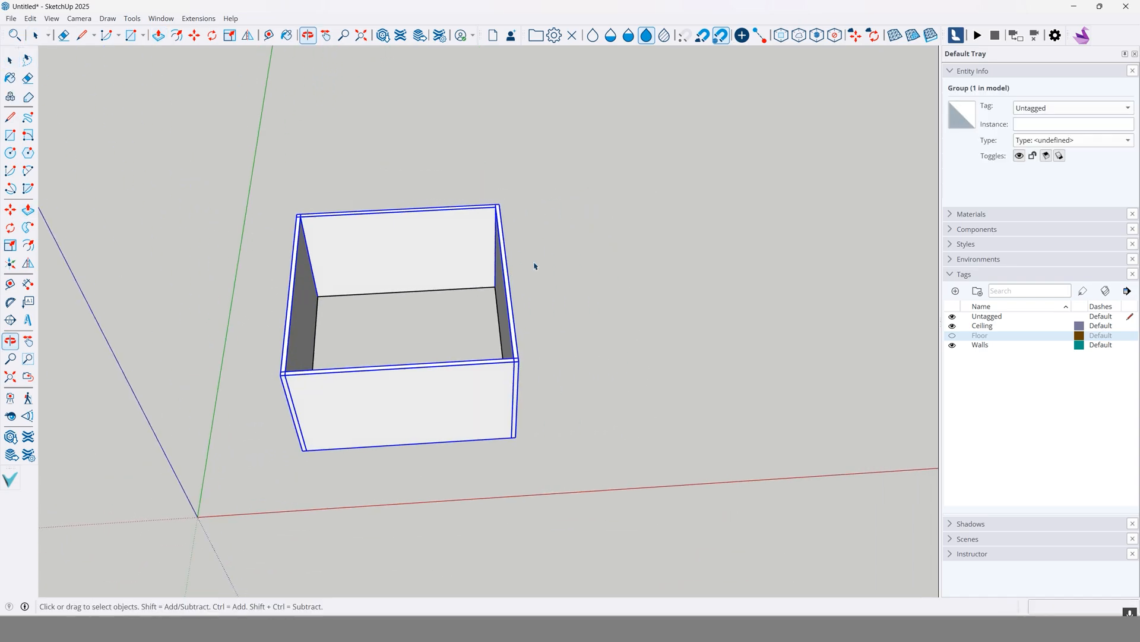
left_click(1128, 109)
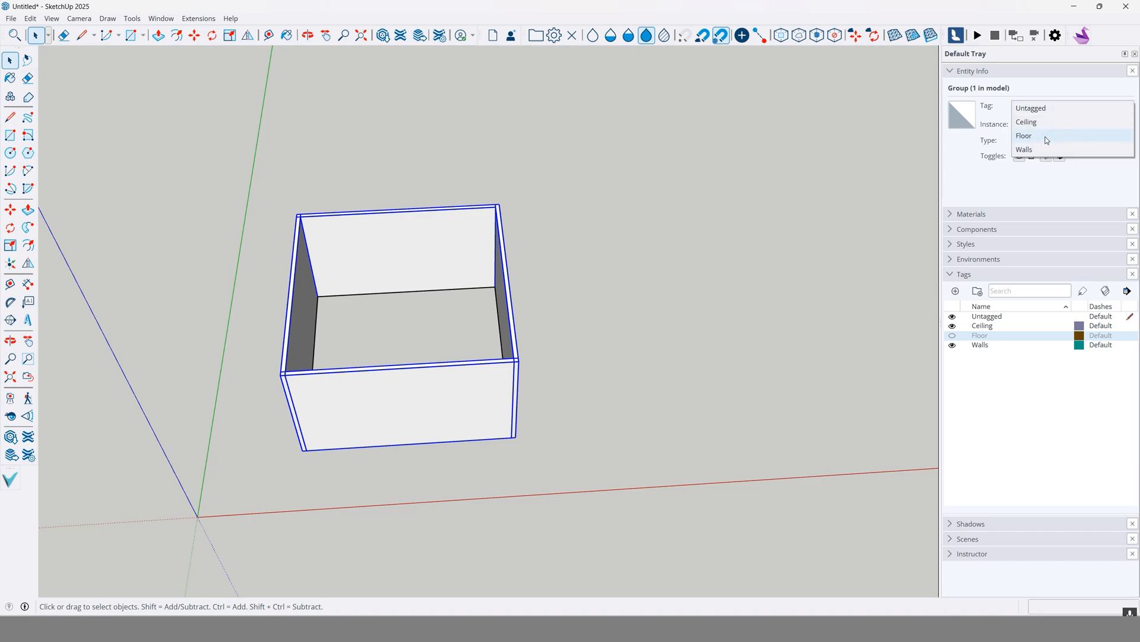
left_click(1063, 149)
left_click(741, 283)
Step: Toggle the Walls tag off and back on to test it, and make the Floor tag visible again
middle_click_drag(699, 279, 658, 302)
left_click(952, 345)
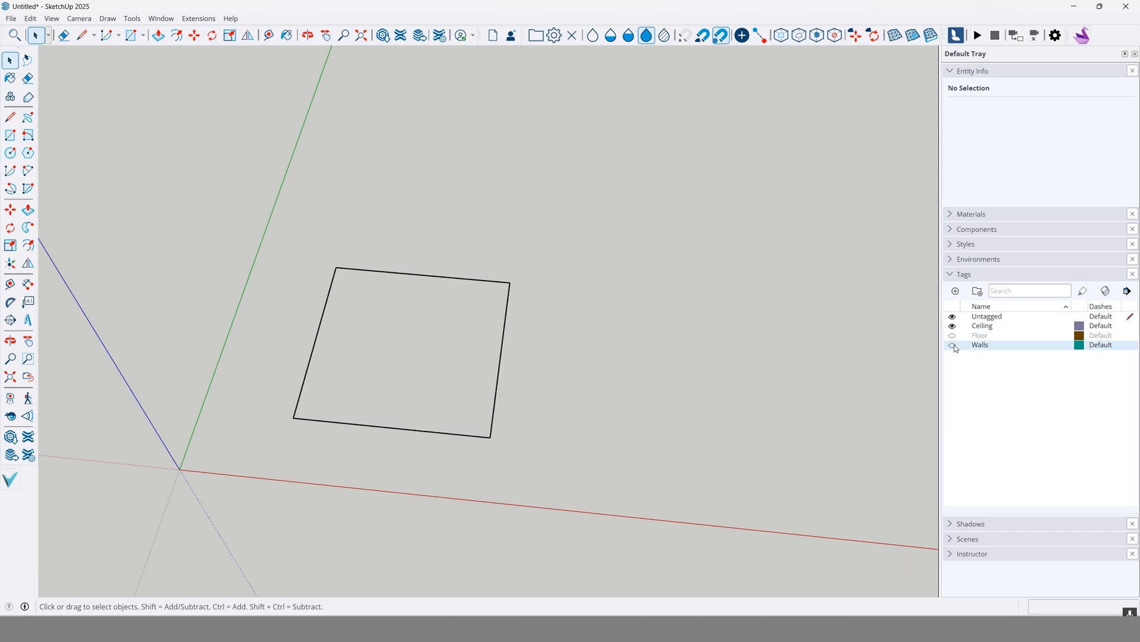
left_click(953, 336)
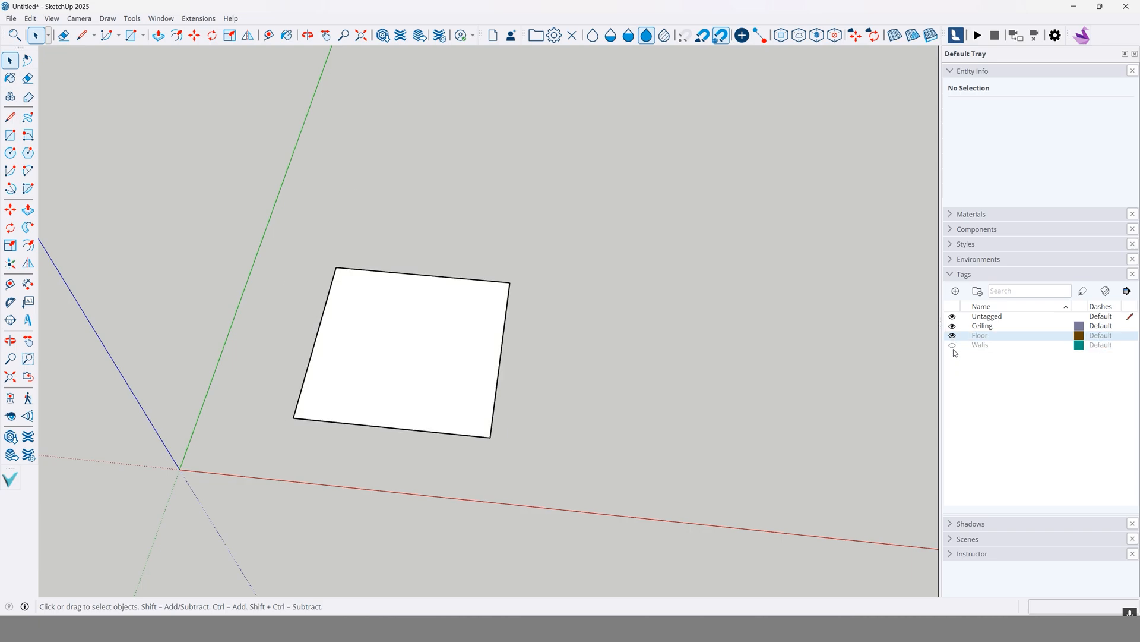
left_click(953, 345)
middle_click_drag(555, 333, 558, 350)
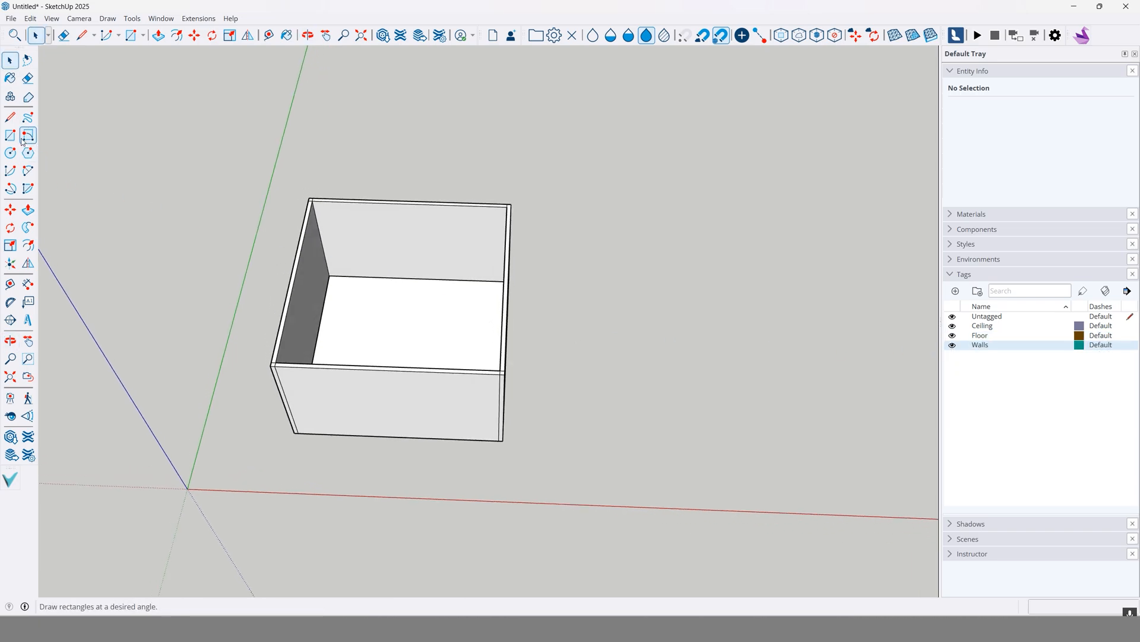
Step: Draw a 5000 x 5000 mm rectangle between opposite inner top corners of the walls as the ceiling
key("r")
left_click(314, 200)
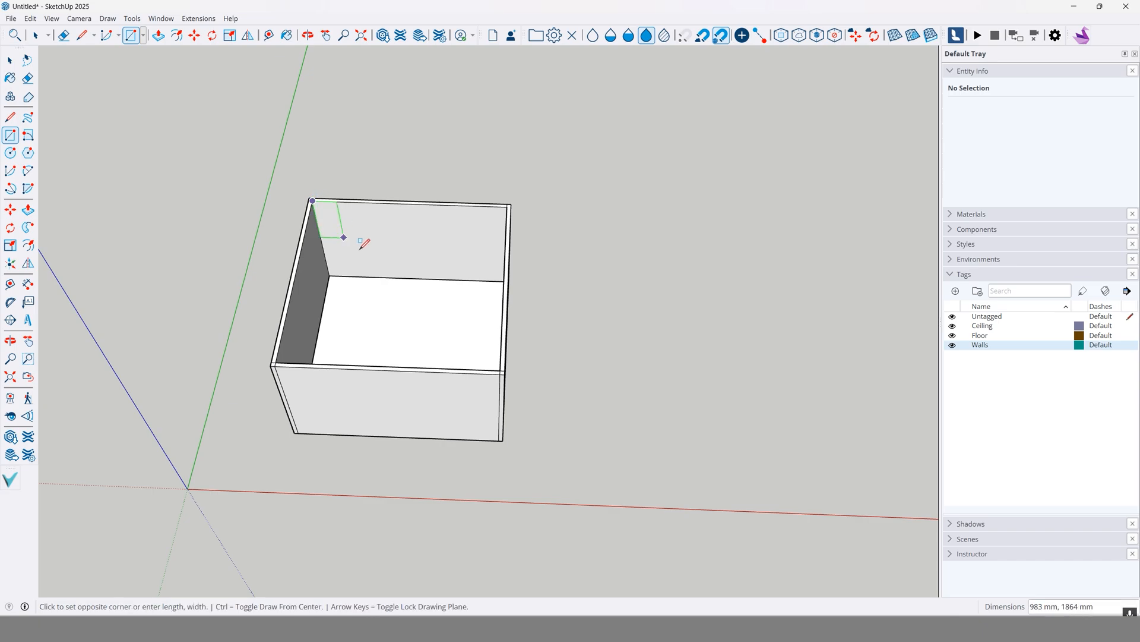
middle_click_drag(395, 326, 433, 305)
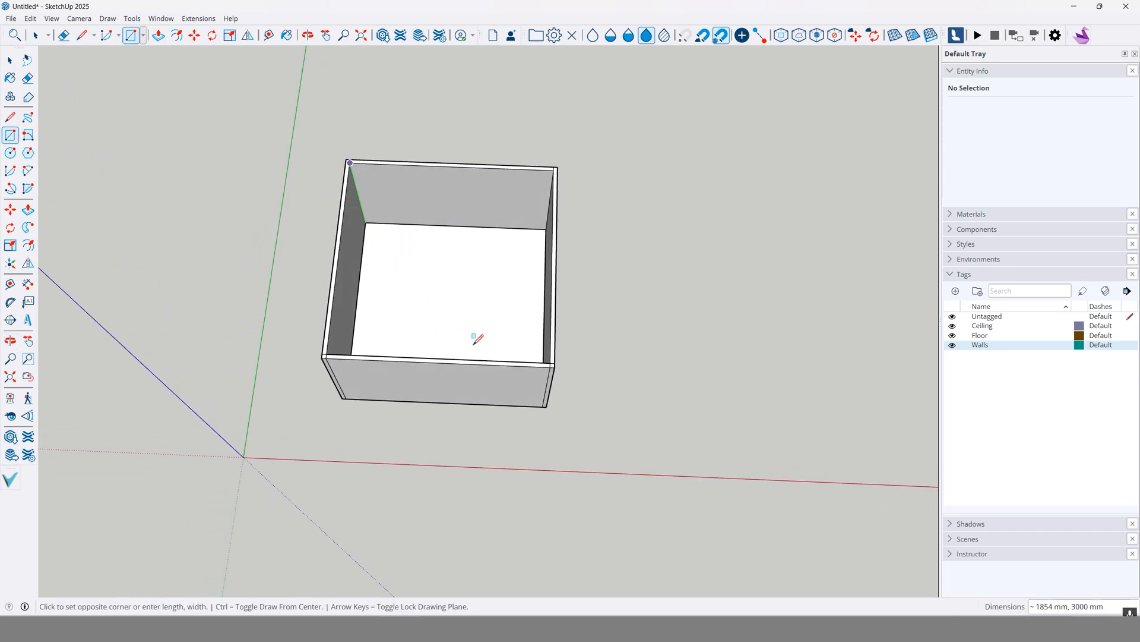
left_click(549, 359)
key("space")
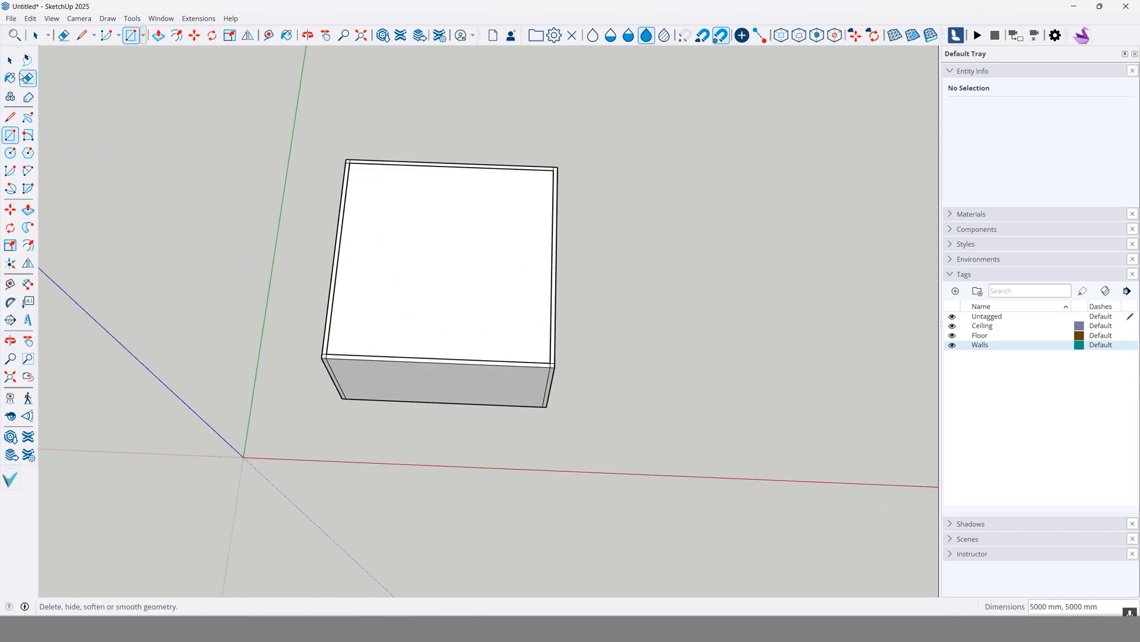
Step: Assign the Ceiling tag to the new ceiling face
left_click(487, 262)
middle_click_drag(486, 262, 498, 416)
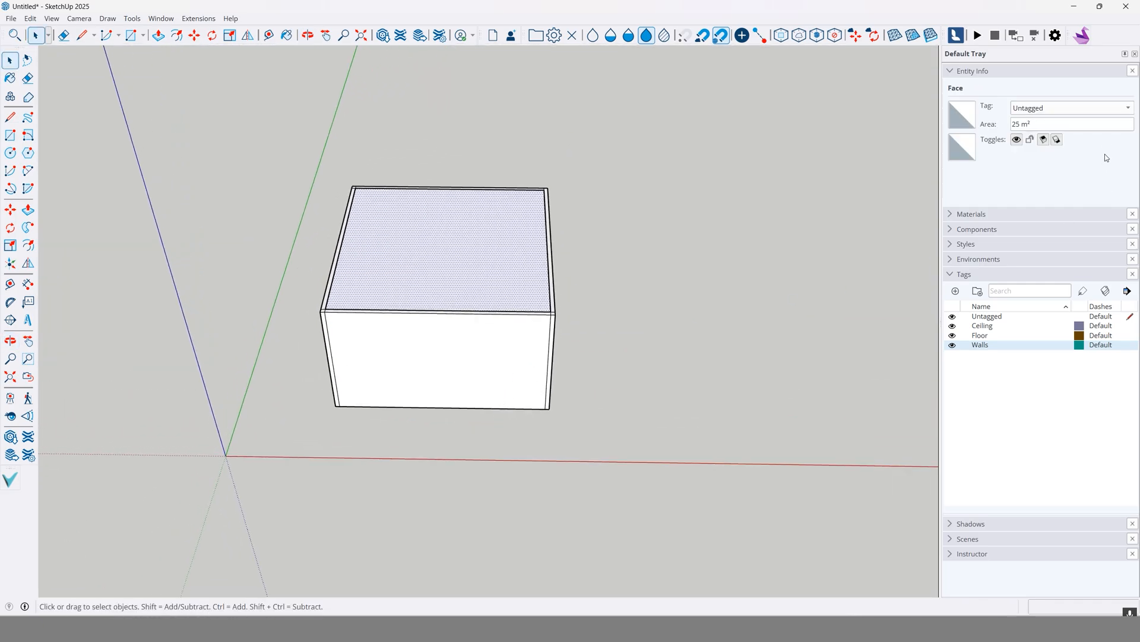
left_click(1128, 109)
left_click(1040, 117)
left_click(604, 197)
Step: Hide the Ceiling tag and test the Floor and Walls tags by toggling each off and back on
middle_click_drag(603, 197, 611, 311)
left_click(952, 326)
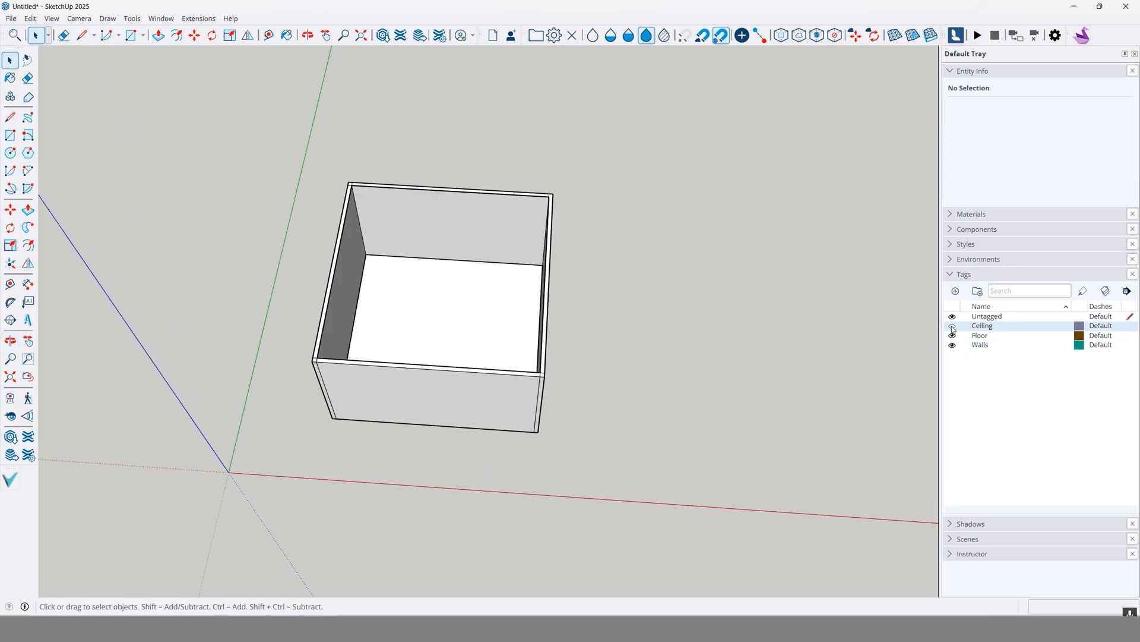
left_click(953, 326)
left_click(952, 326)
left_click(952, 335)
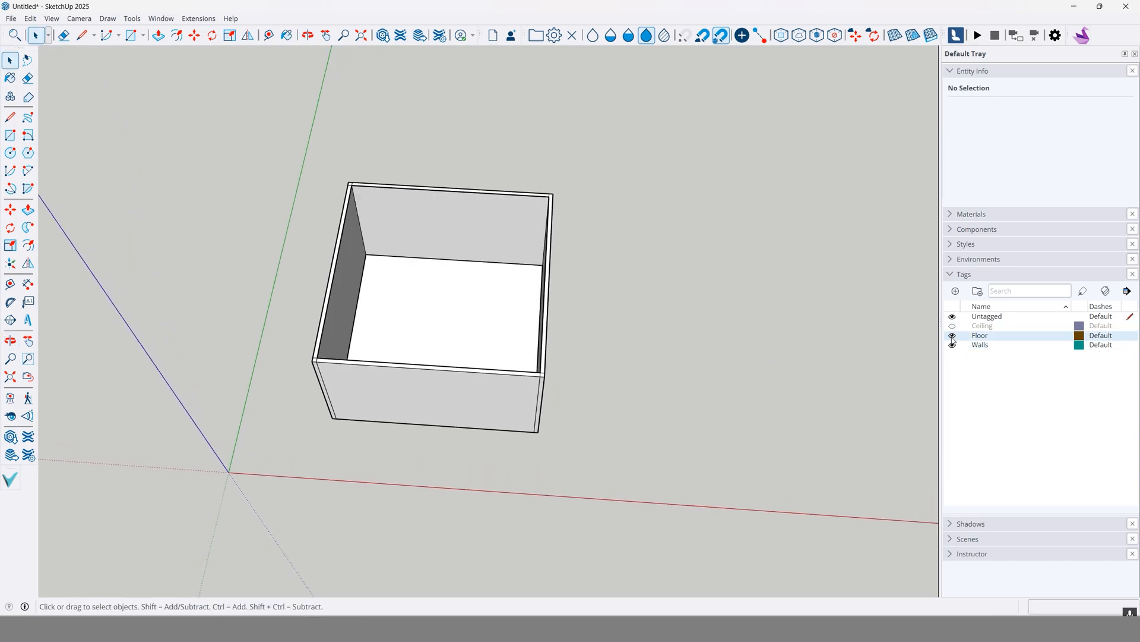
left_click(952, 335)
left_click(952, 345)
left_click(952, 344)
Step: Open the Walls group for editing and select the inner face of the far wall
scroll(644, 295, "down", 2)
middle_click_drag(644, 296, 531, 313)
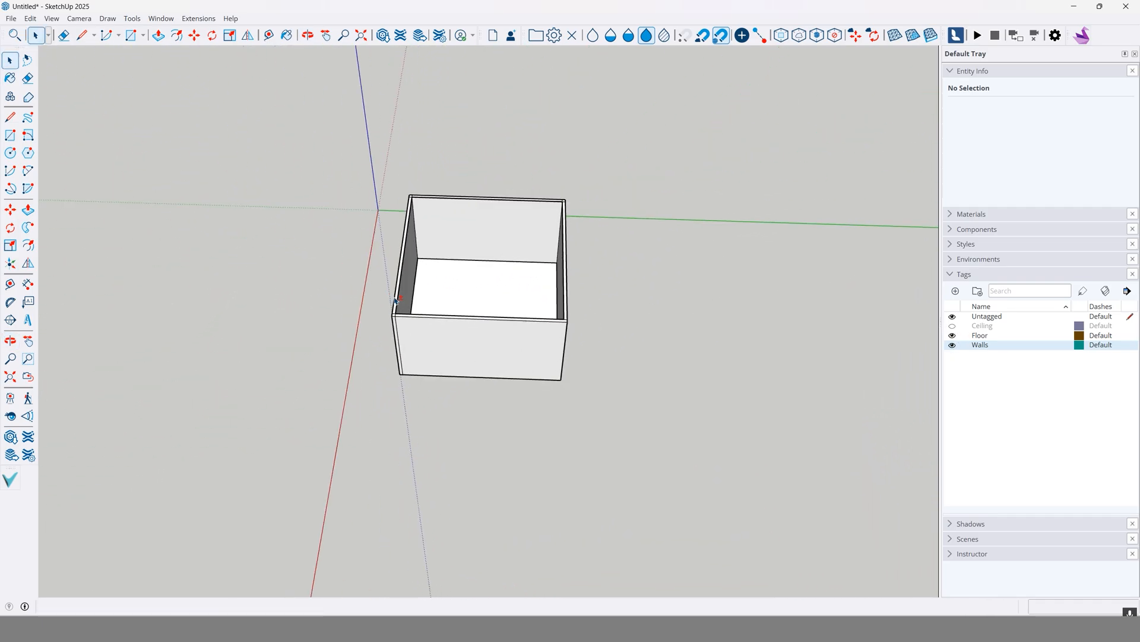
scroll(515, 291, "up", 7)
middle_click_drag(534, 250, 517, 333)
scroll(563, 312, "down", 3)
scroll(467, 307, "up", 2)
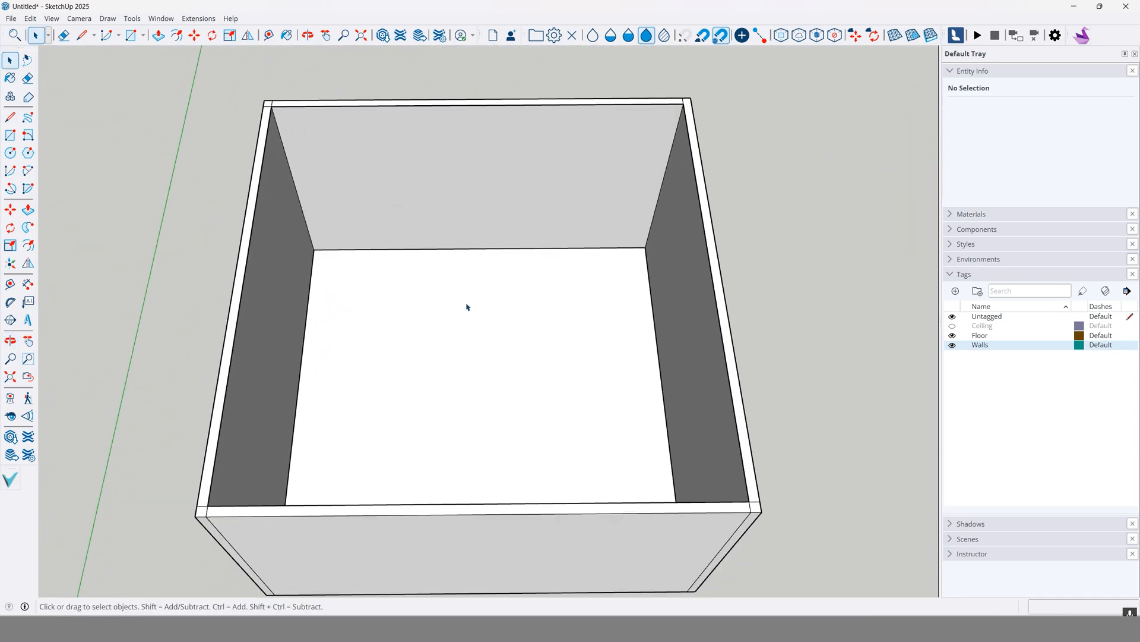
middle_click_drag(427, 268, 524, 278)
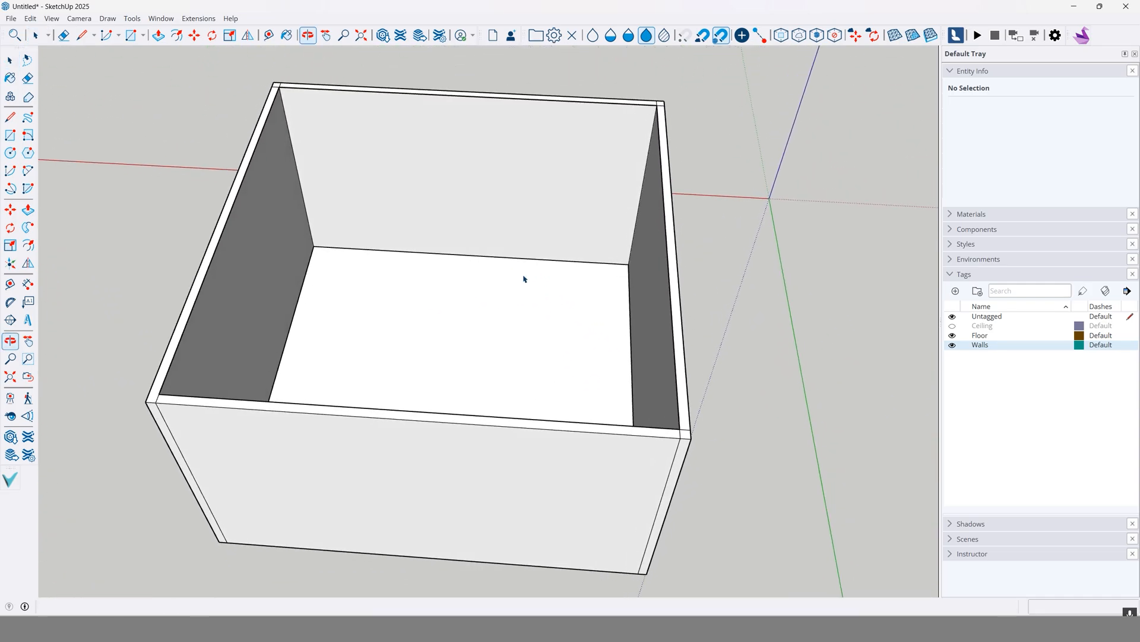
left_click(357, 200)
middle_click_drag(364, 193, 453, 217)
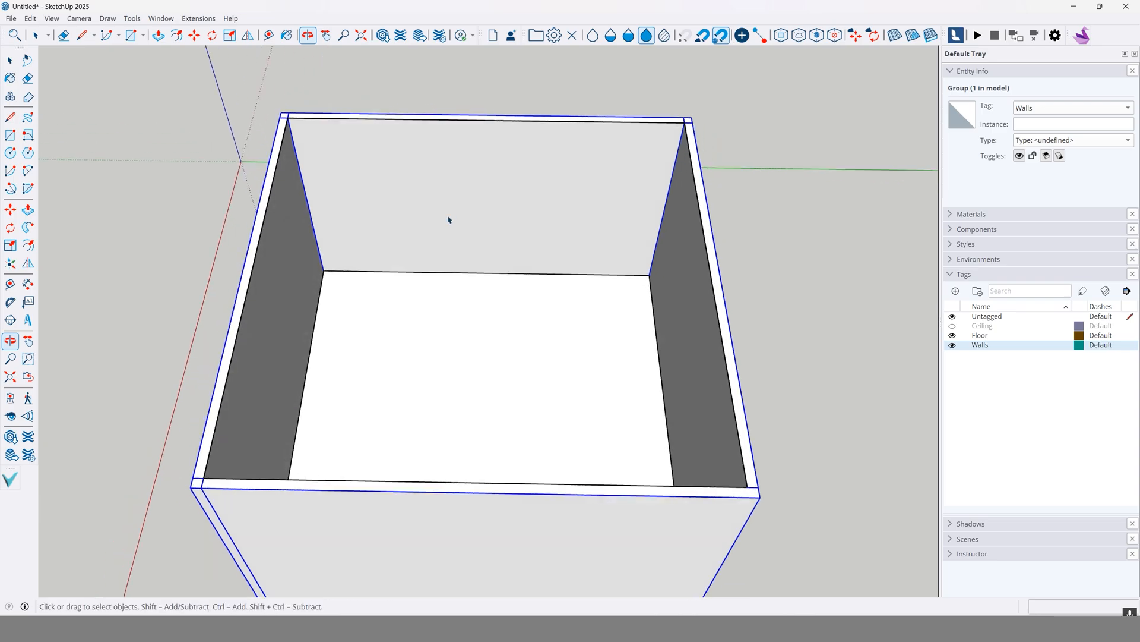
double_click(450, 220)
scroll(448, 226, "up", 5)
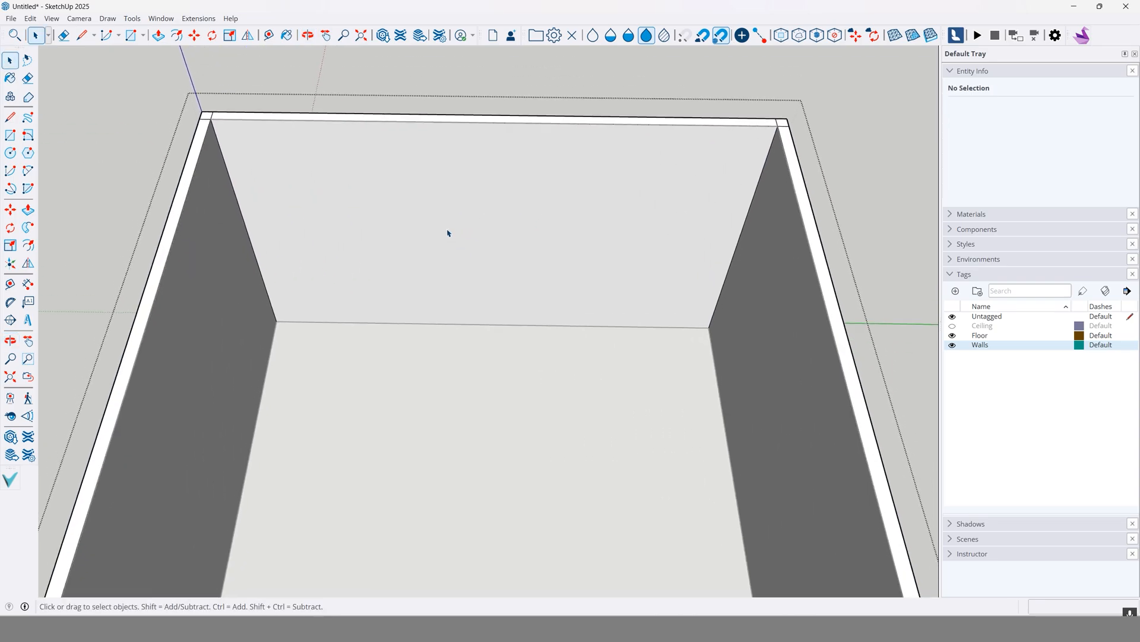
left_click(448, 233)
Step: Draw a 200 mm line along the far wall's base edge, starting from its left inner corner
mouse_move(449, 232)
middle_mouse_down()
mouse_move(331, 230)
mouse_move(457, 226)
middle_mouse_up()
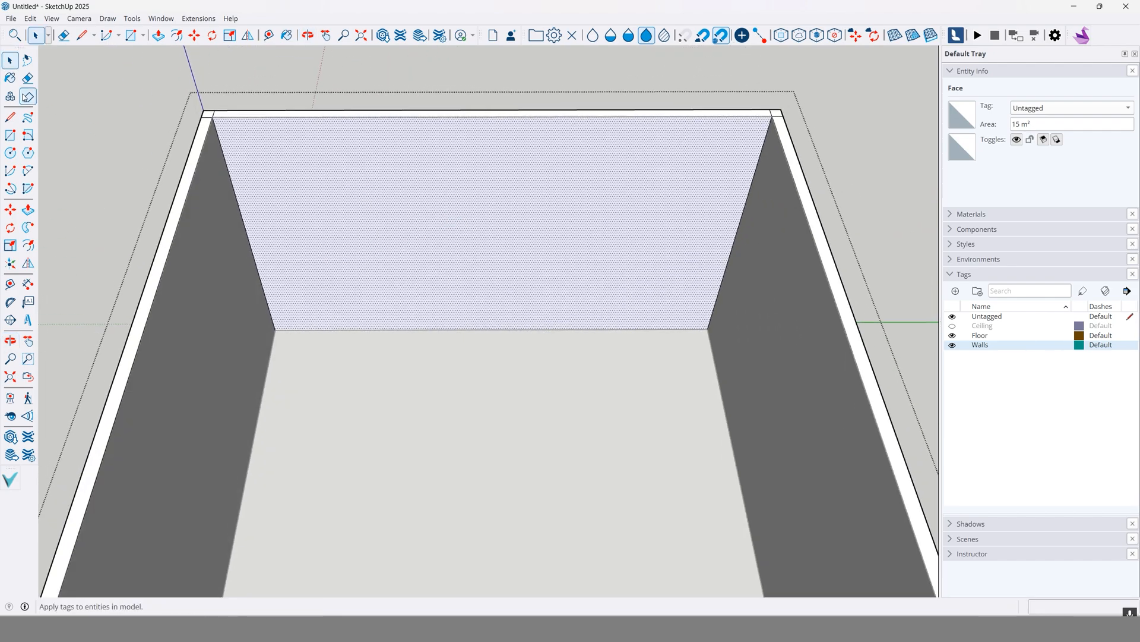
left_click(9, 117)
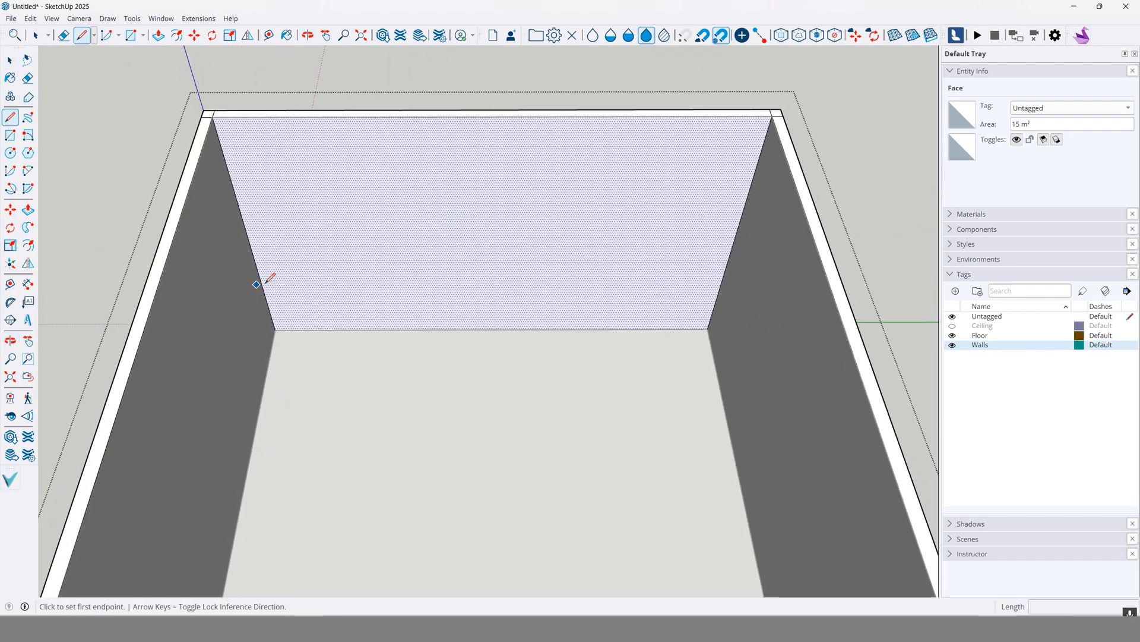
left_click(329, 328)
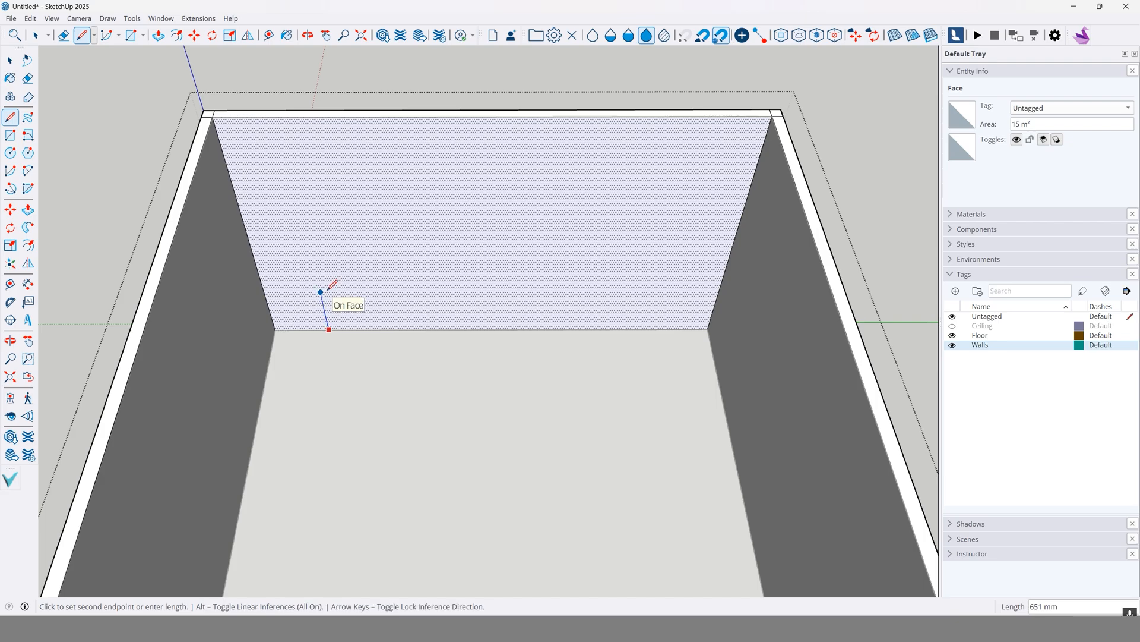
key("Escape")
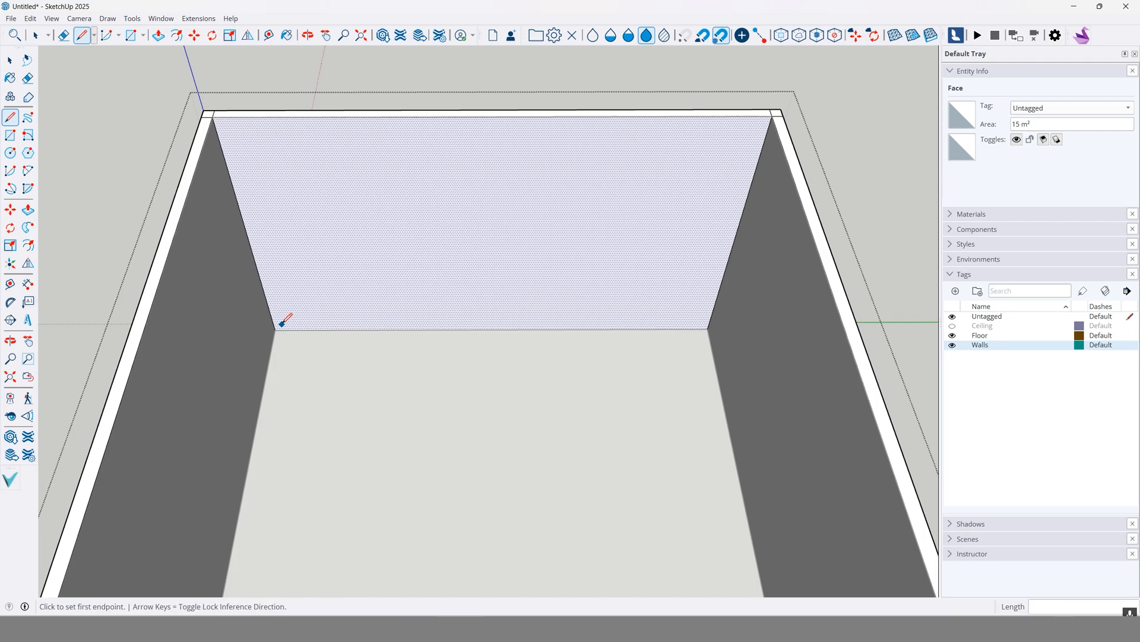
left_click(275, 329)
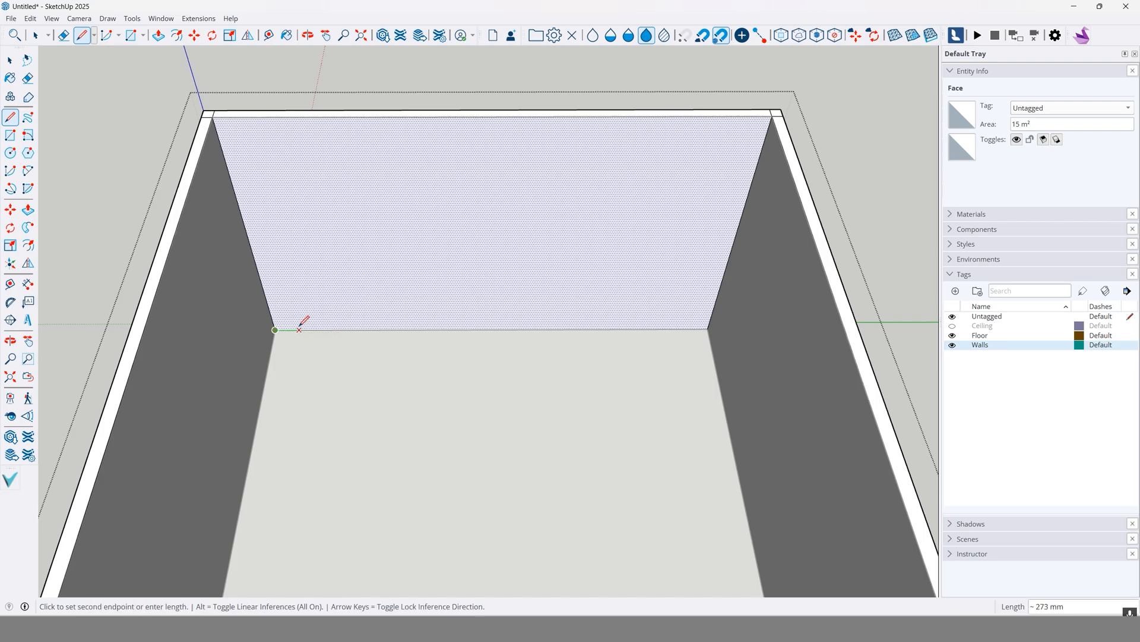
type("200")
key("Return")
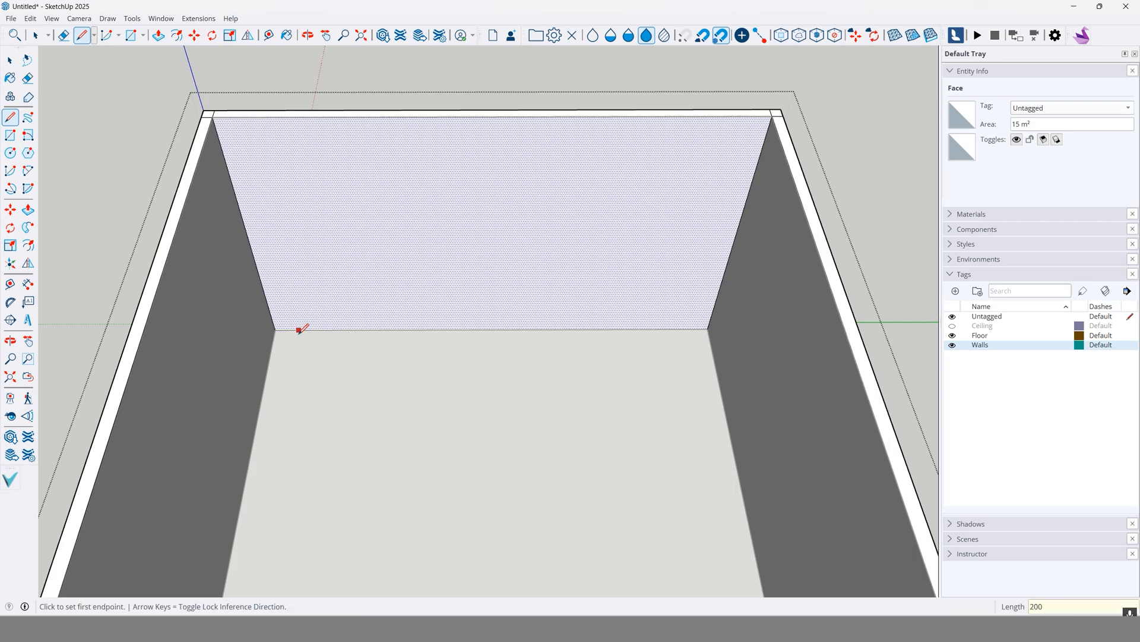
Step: Draw the door outline on the far wall from the 200 mm point, 2100 mm high and 750 mm wide, down to the floor
left_click(294, 330)
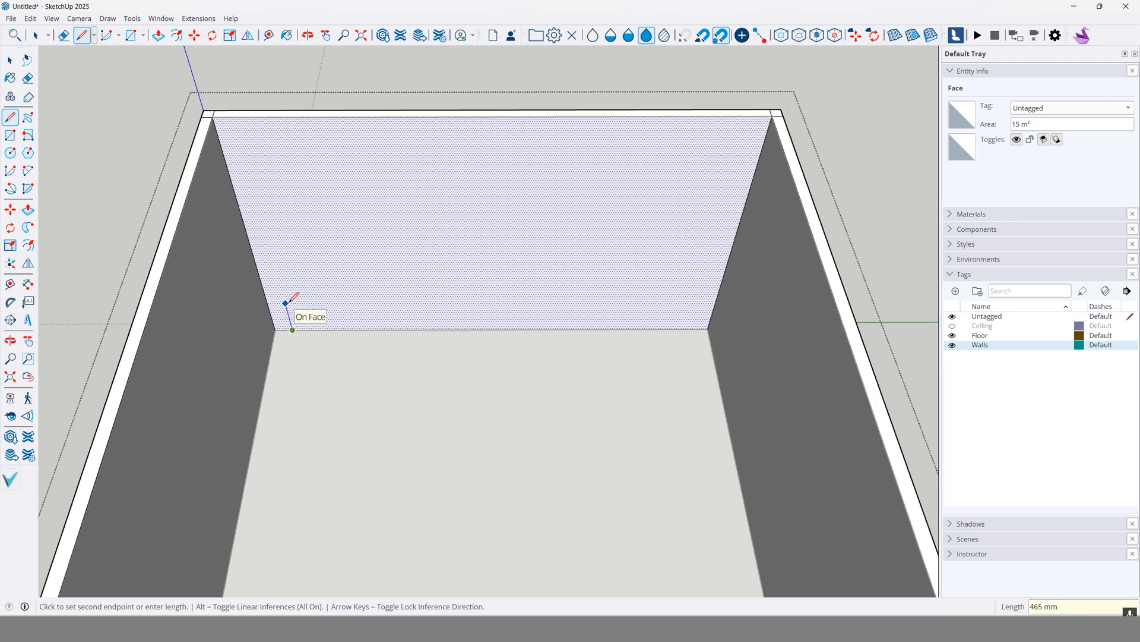
type("2100")
key("Return")
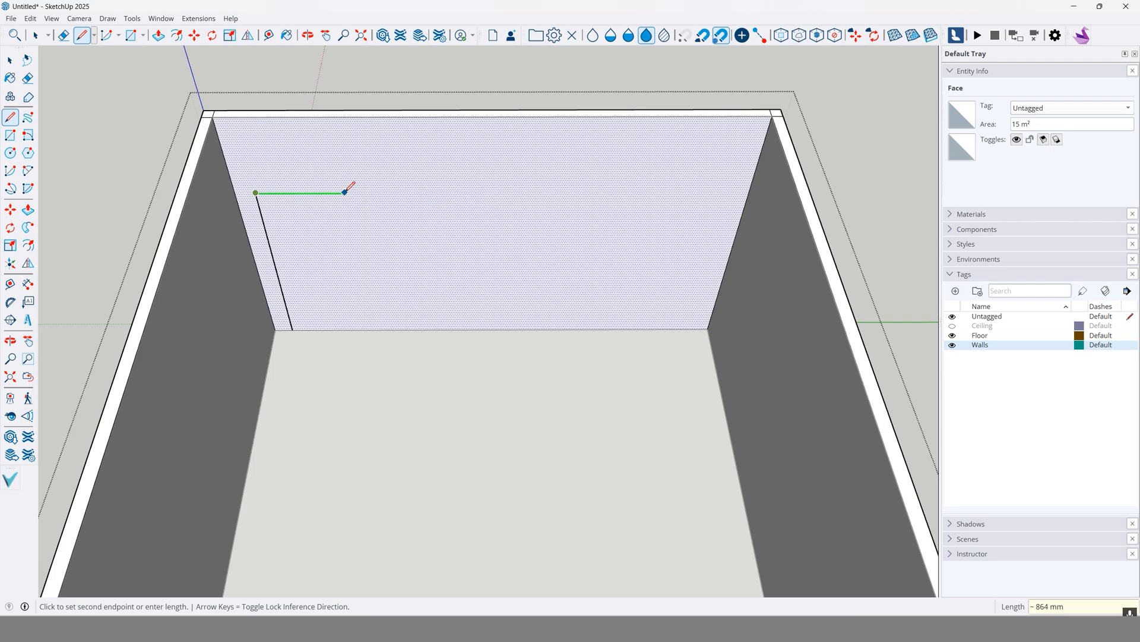
type("750")
key("Return")
type("2100")
key("Return")
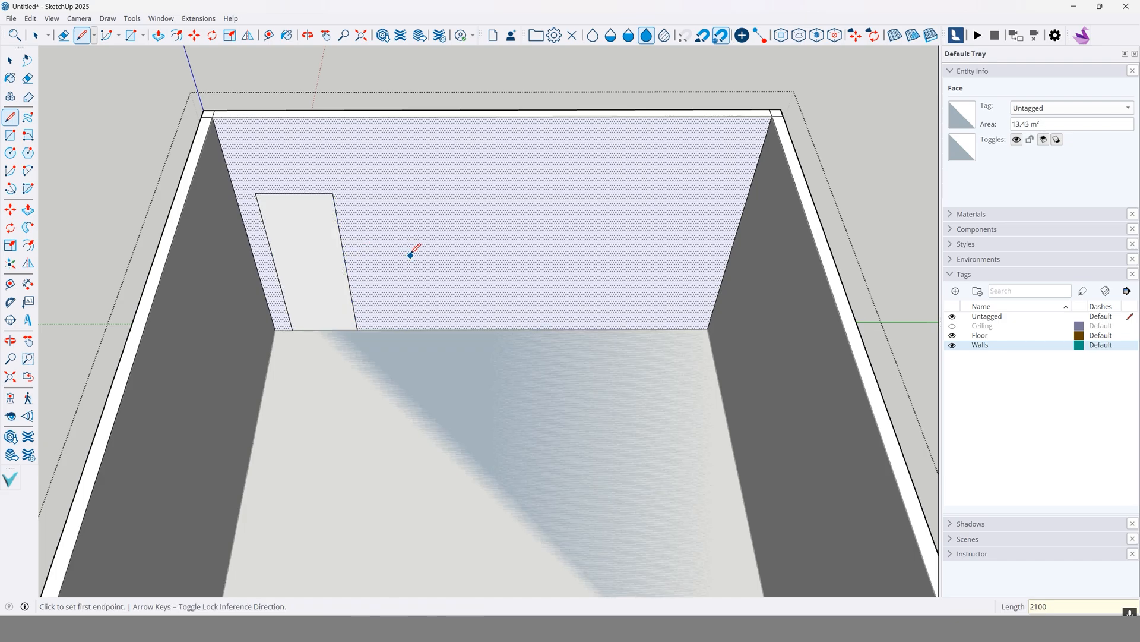
left_click(420, 231)
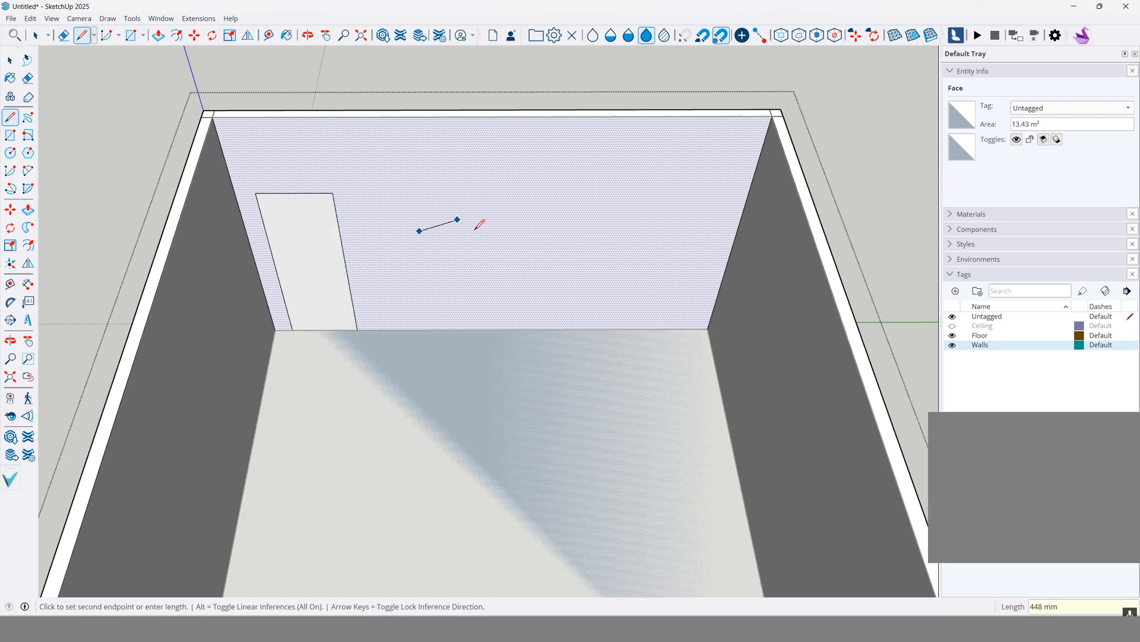
mouse_move(523, 231)
middle_mouse_down()
mouse_move(676, 155)
mouse_move(563, 191)
mouse_move(387, 204)
mouse_move(594, 195)
mouse_move(522, 194)
middle_mouse_up()
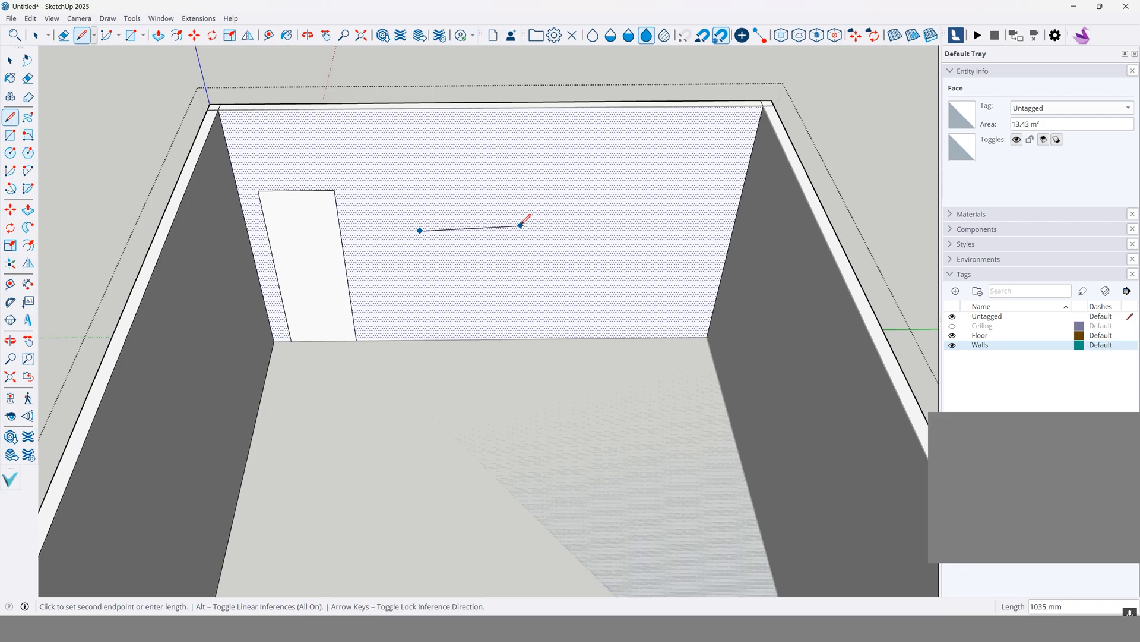
key("Right")
key("Left")
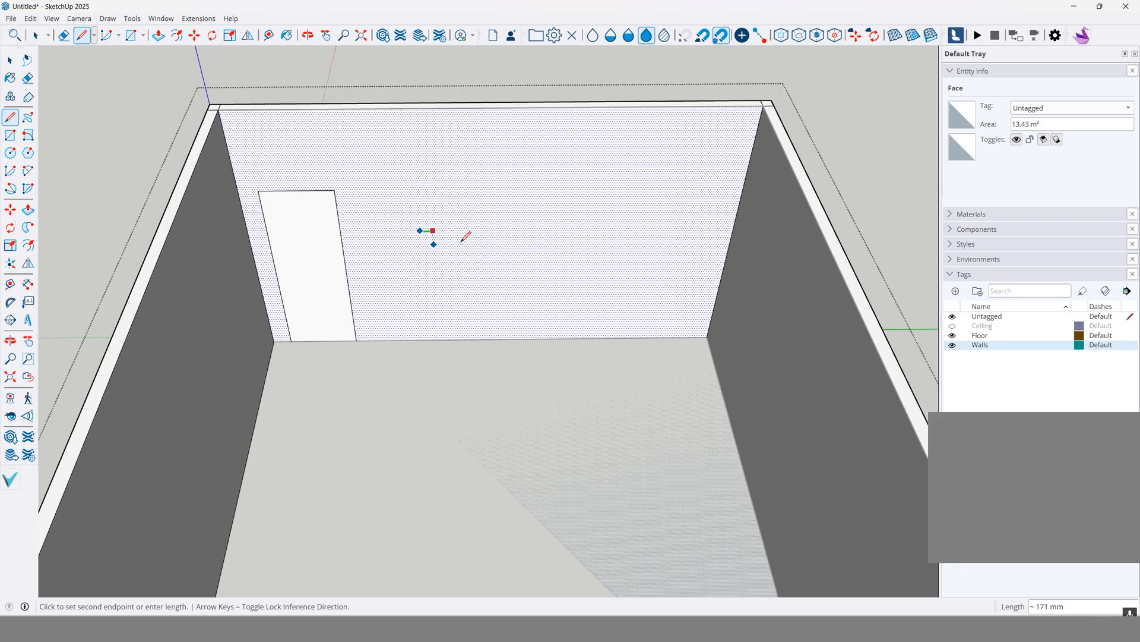
key("Up")
middle_click_drag(474, 171, 332, 62)
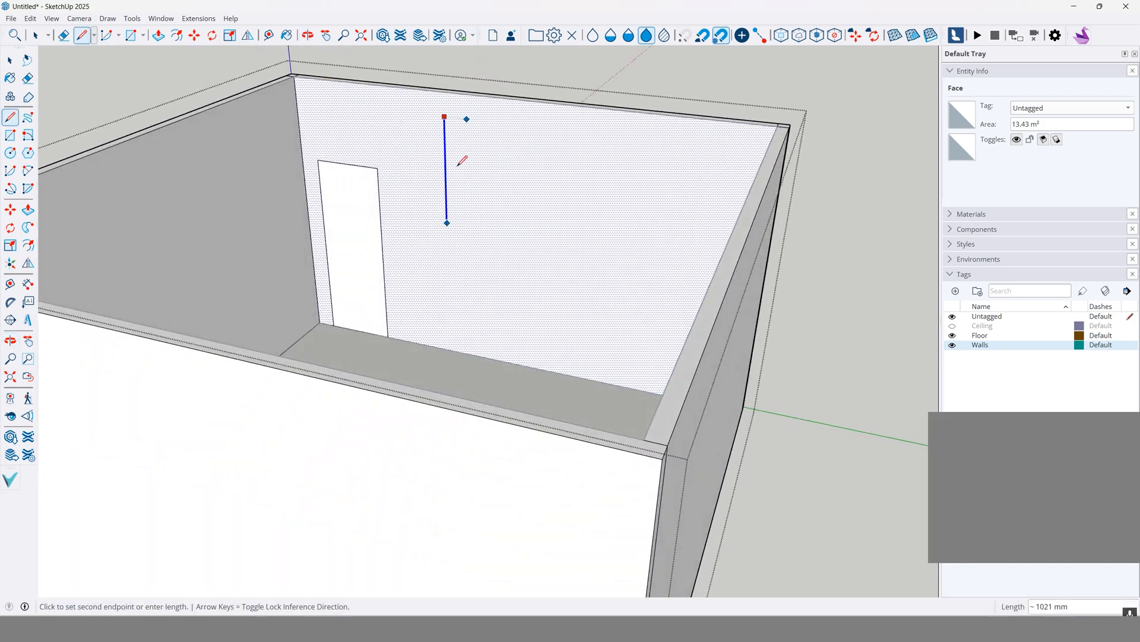
middle_click_drag(463, 159, 433, 233)
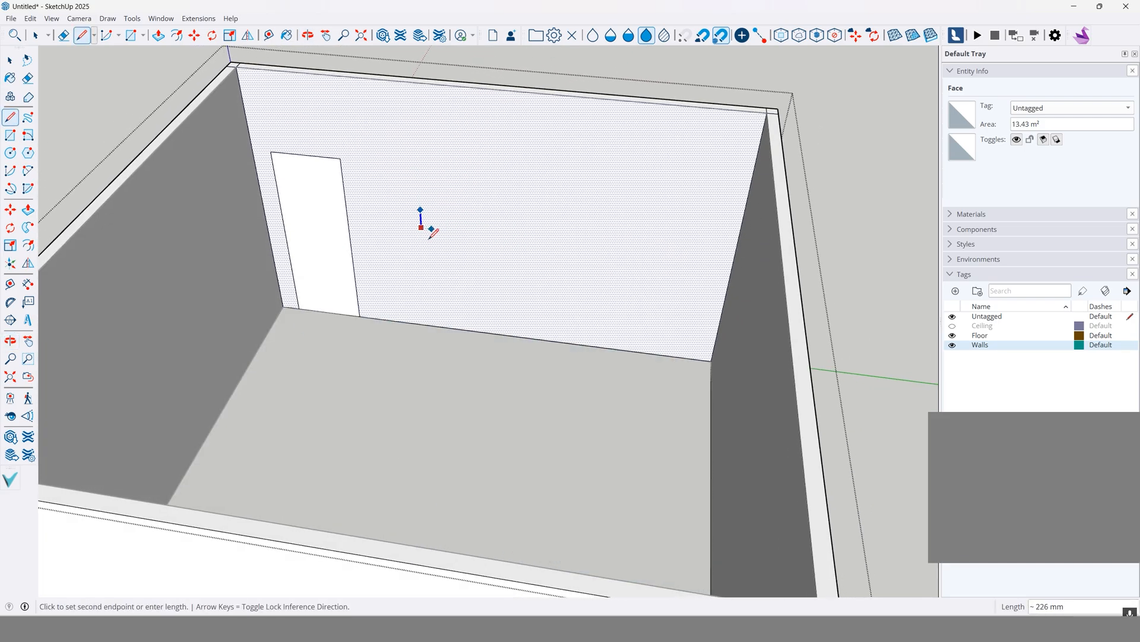
middle_click_drag(433, 272, 547, 305)
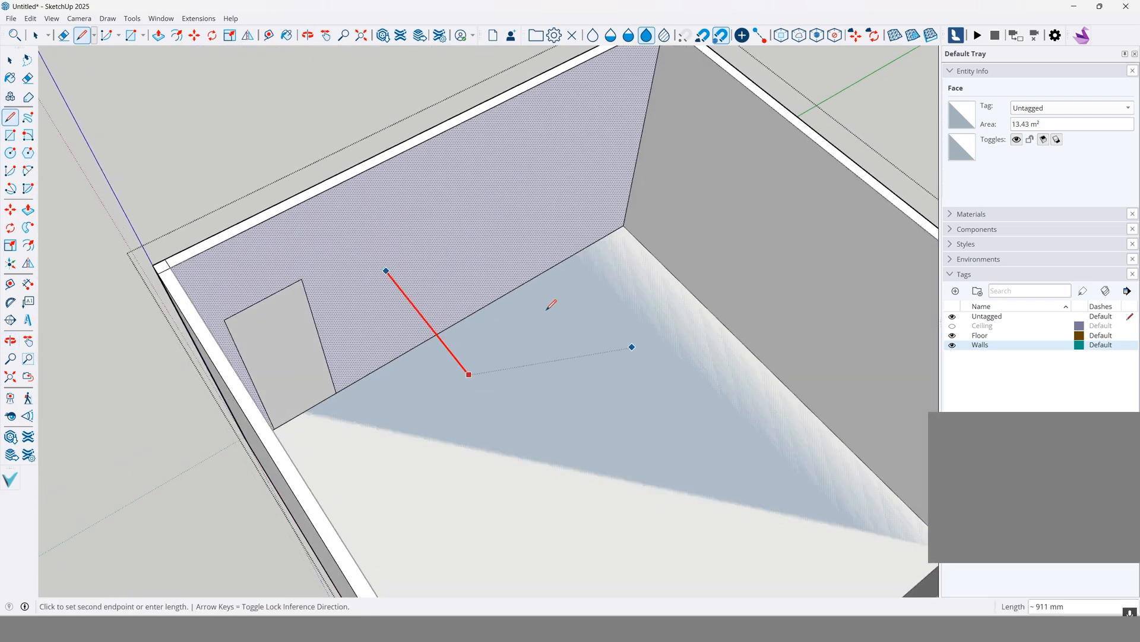
key("Escape")
Step: Push the door face back through the full wall thickness to cut the door opening
middle_click_drag(538, 320, 824, 383)
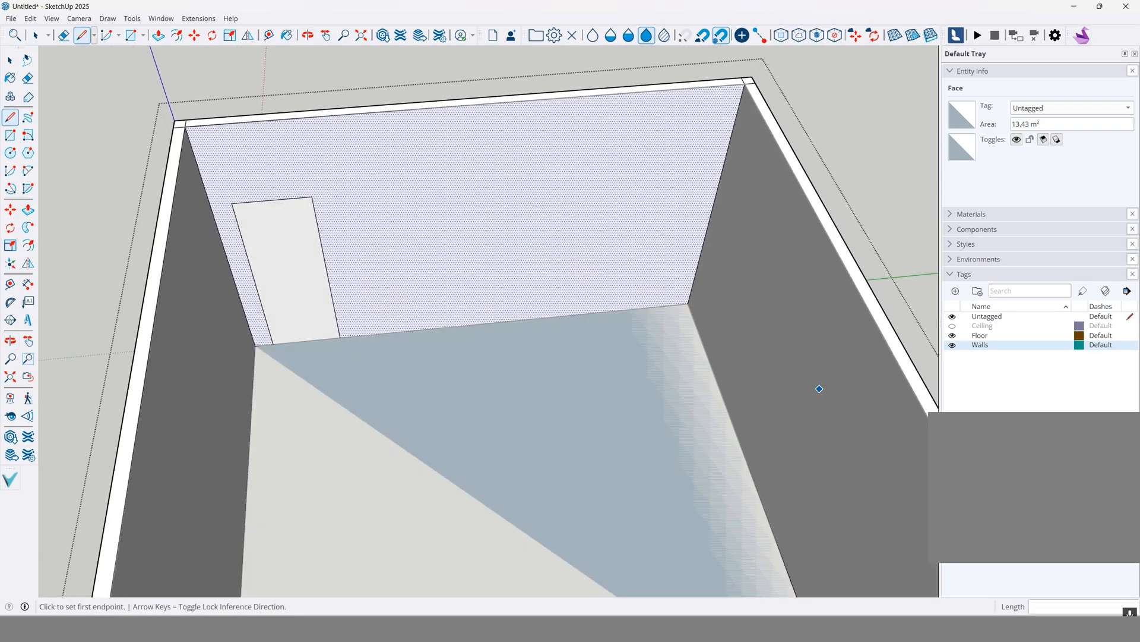
middle_click_drag(375, 286, 473, 317)
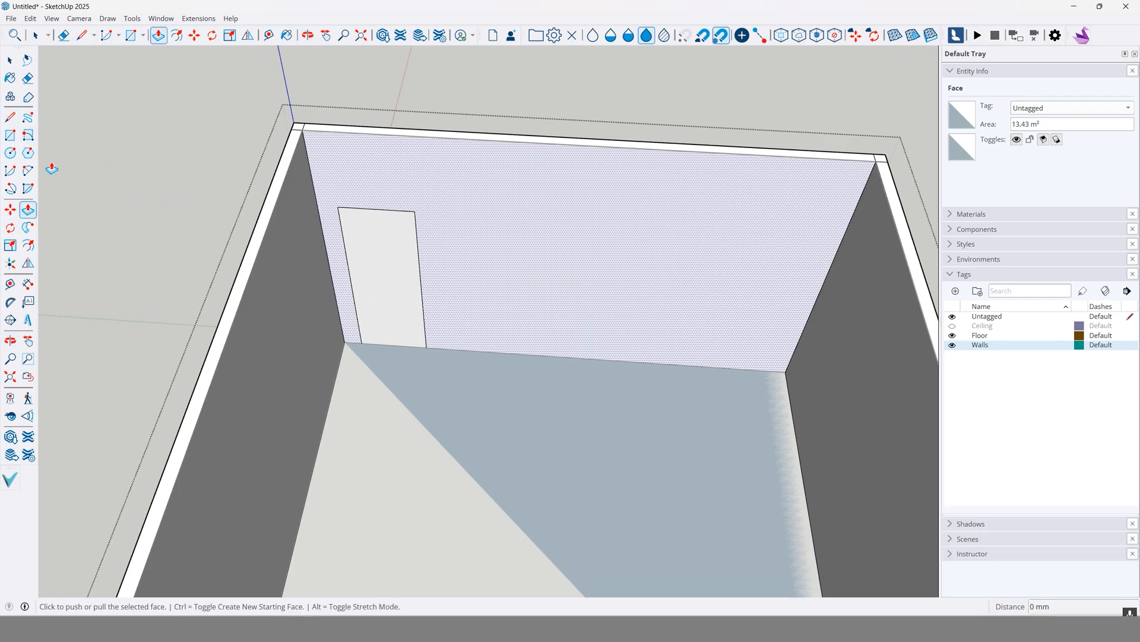
key("space")
left_click(400, 252)
middle_click_drag(400, 252, 410, 333)
left_click(27, 210)
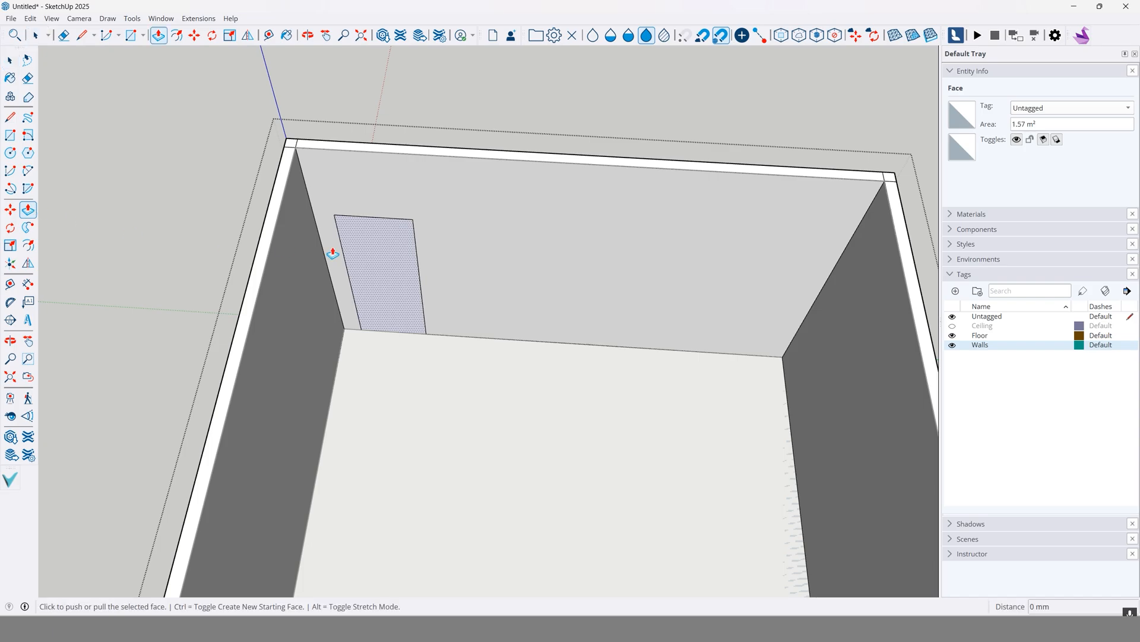
left_click(389, 248)
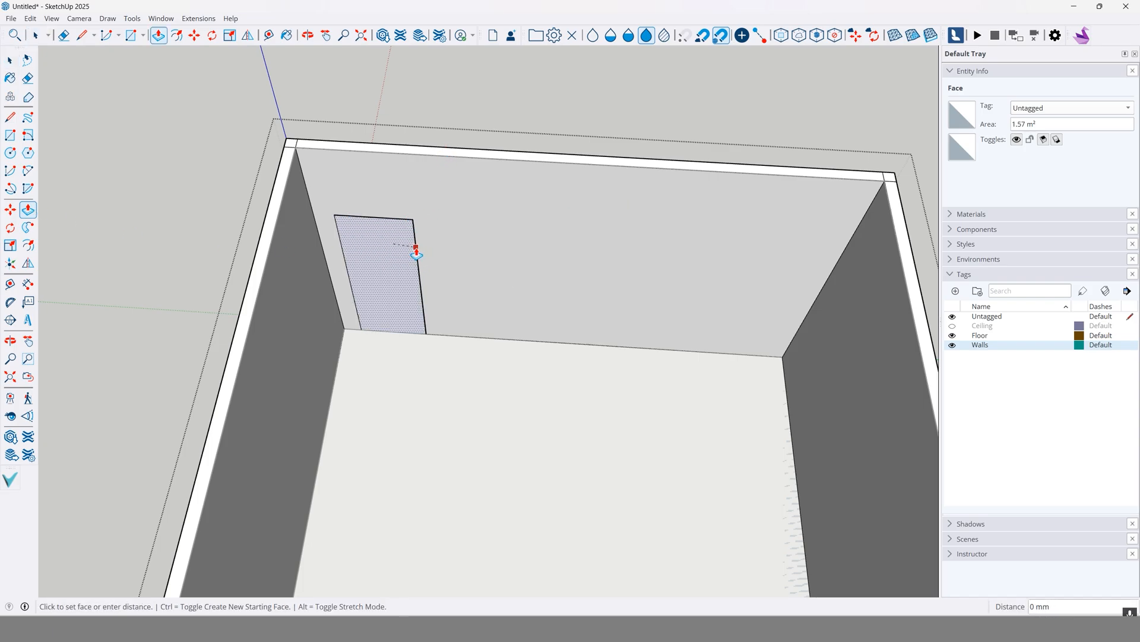
left_click(652, 164)
key("space")
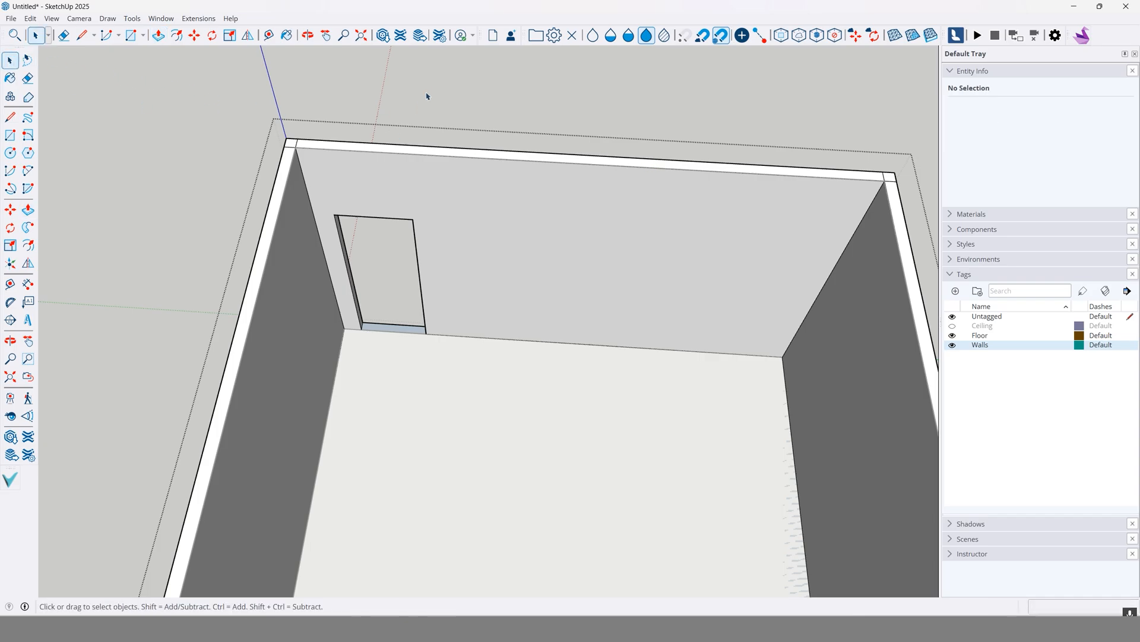
Step: Leave the Walls group and hide the Floor tag
mouse_move(414, 331)
middle_mouse_down()
mouse_move(451, 237)
mouse_move(394, 247)
middle_mouse_up()
scroll(464, 321, "up", 5)
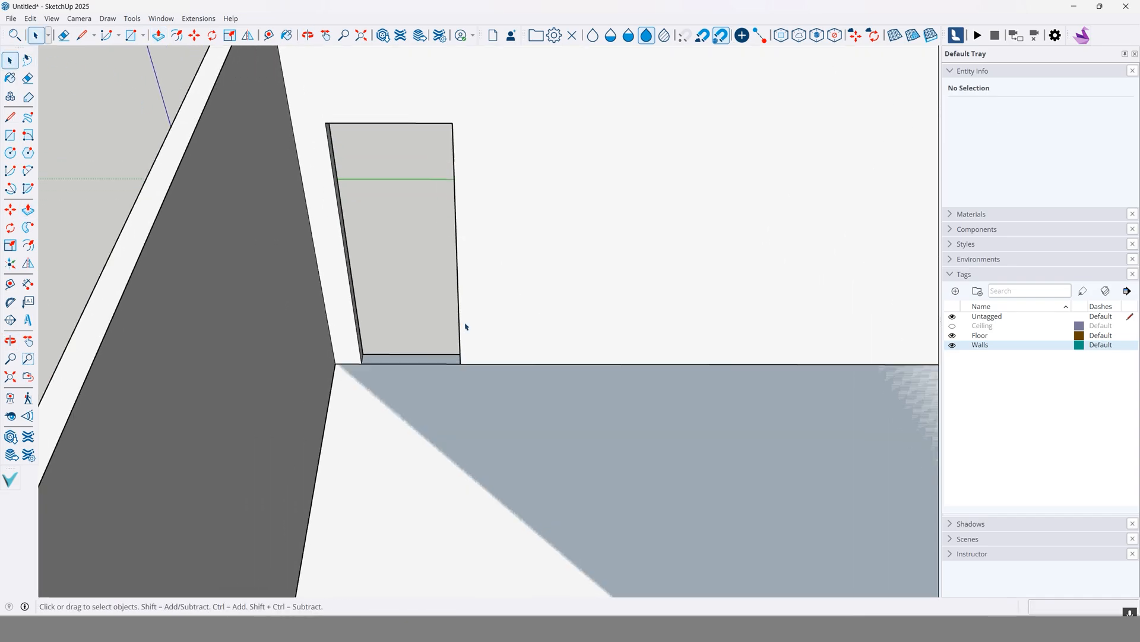
scroll(557, 422, "down", 3)
mouse_move(589, 444)
middle_mouse_down()
mouse_move(491, 346)
mouse_move(519, 371)
mouse_move(539, 433)
mouse_move(555, 400)
mouse_move(387, 428)
mouse_move(387, 412)
mouse_move(407, 402)
mouse_move(275, 336)
mouse_move(522, 377)
mouse_move(482, 333)
mouse_move(780, 383)
middle_mouse_up()
middle_click_drag(888, 350, 860, 352)
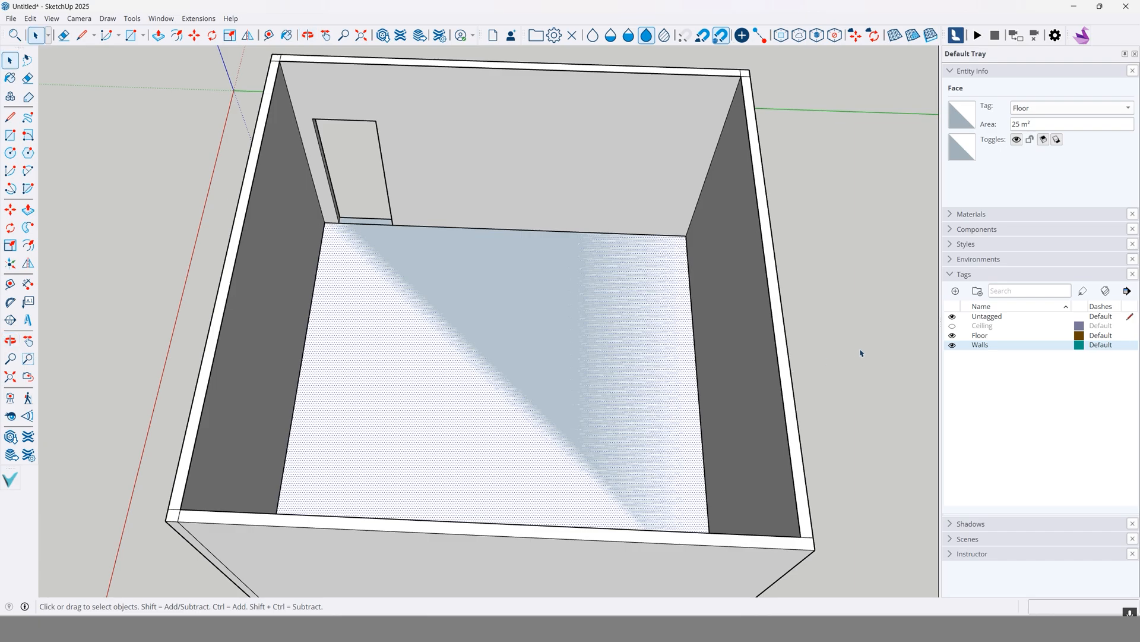
left_click(952, 335)
Step: Open the Walls group for editing and delete the face covering the bottom of the room
left_click(619, 349)
middle_click_drag(618, 348, 494, 447)
middle_click_drag(461, 342, 412, 319)
left_click(435, 293)
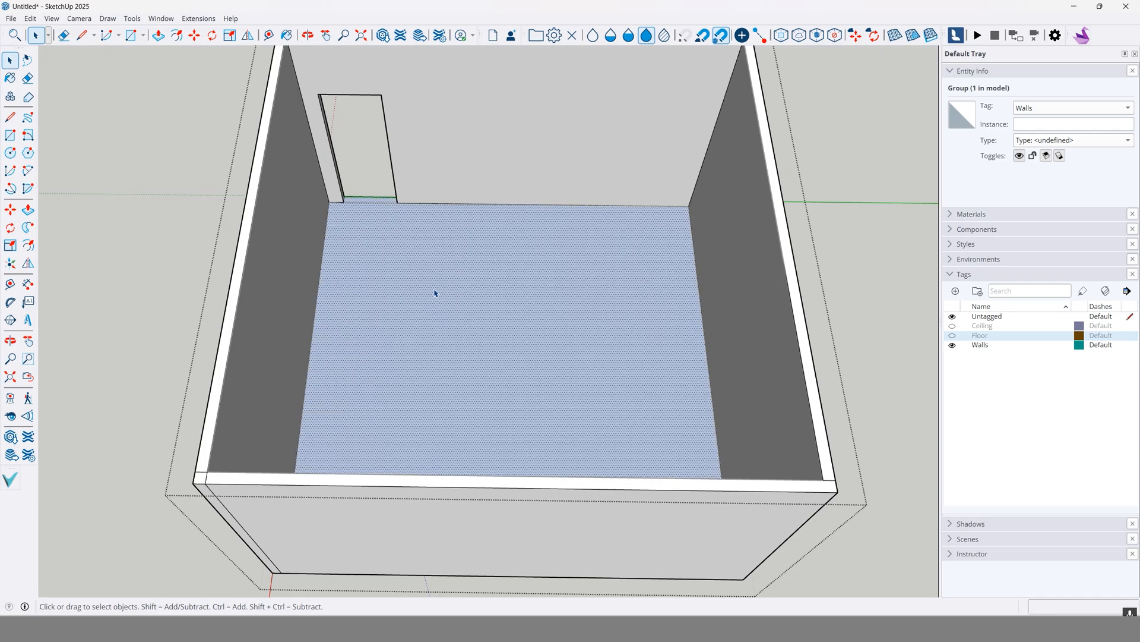
key("Delete")
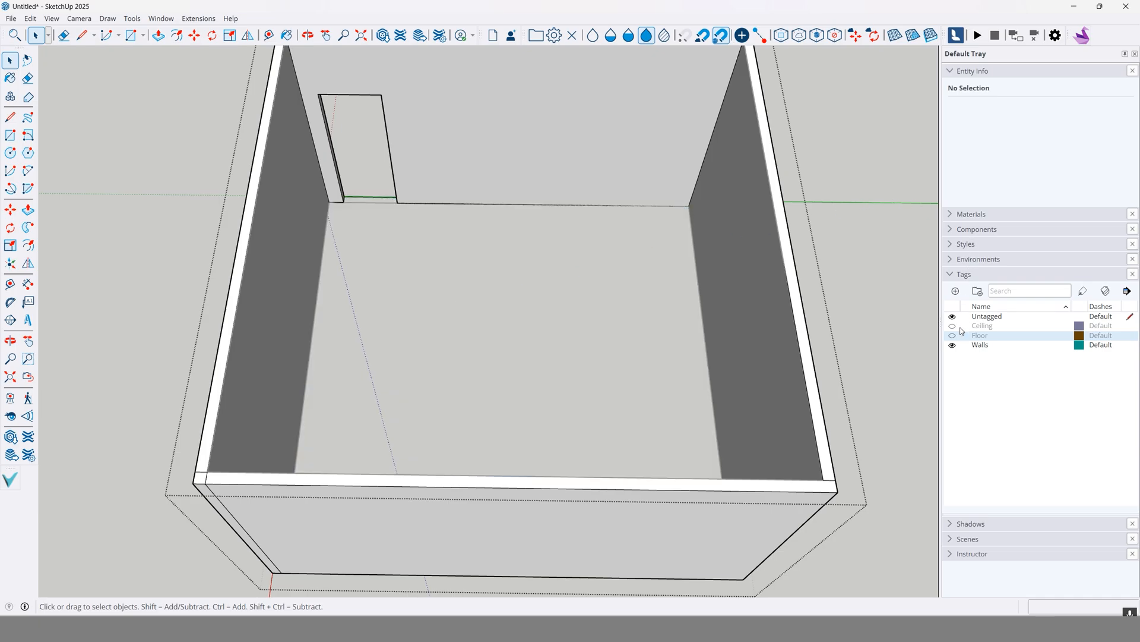
Step: Show the Floor tag again and leave the Walls group
left_click(952, 335)
scroll(445, 214, "up", 3)
middle_click_drag(461, 240, 639, 218)
scroll(493, 262, "down", 3)
key("Escape")
left_click_drag(639, 218, 265, 186)
Step: Draw a rectangle filling the floor of the door opening, between opposite corners of the threshold gap
middle_click_drag(266, 186, 420, 341)
scroll(410, 297, "up", 4)
middle_click_drag(397, 259, 449, 366)
left_click(448, 366)
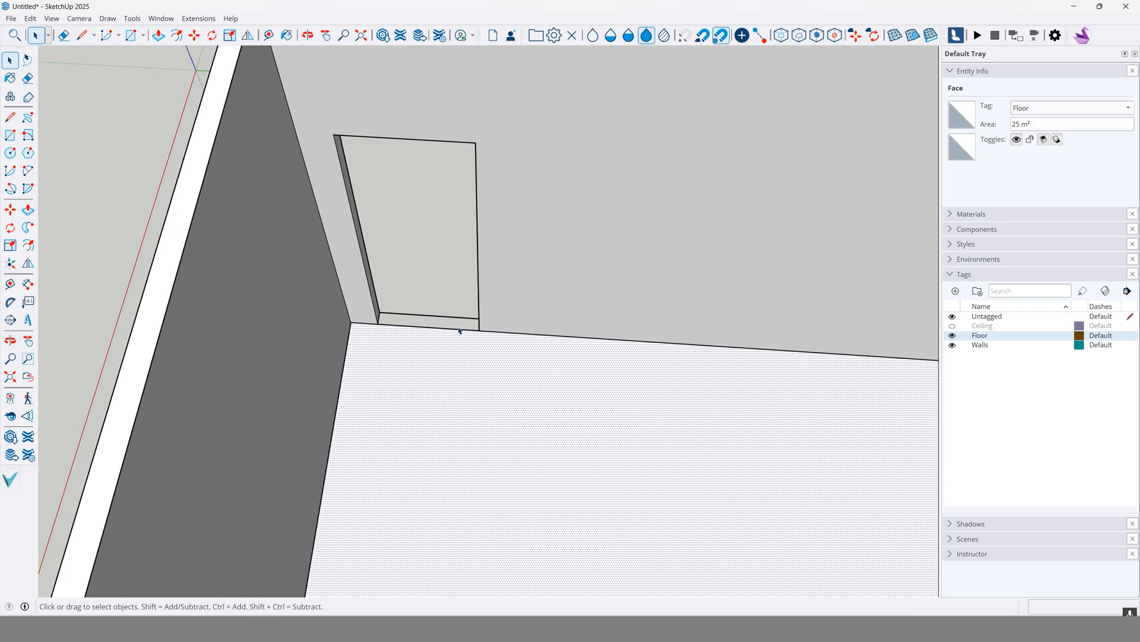
scroll(455, 330, "up", 5)
middle_click_drag(437, 328, 494, 310)
left_click(369, 331)
left_click(10, 135)
left_click(385, 282)
middle_click_drag(496, 339, 581, 345)
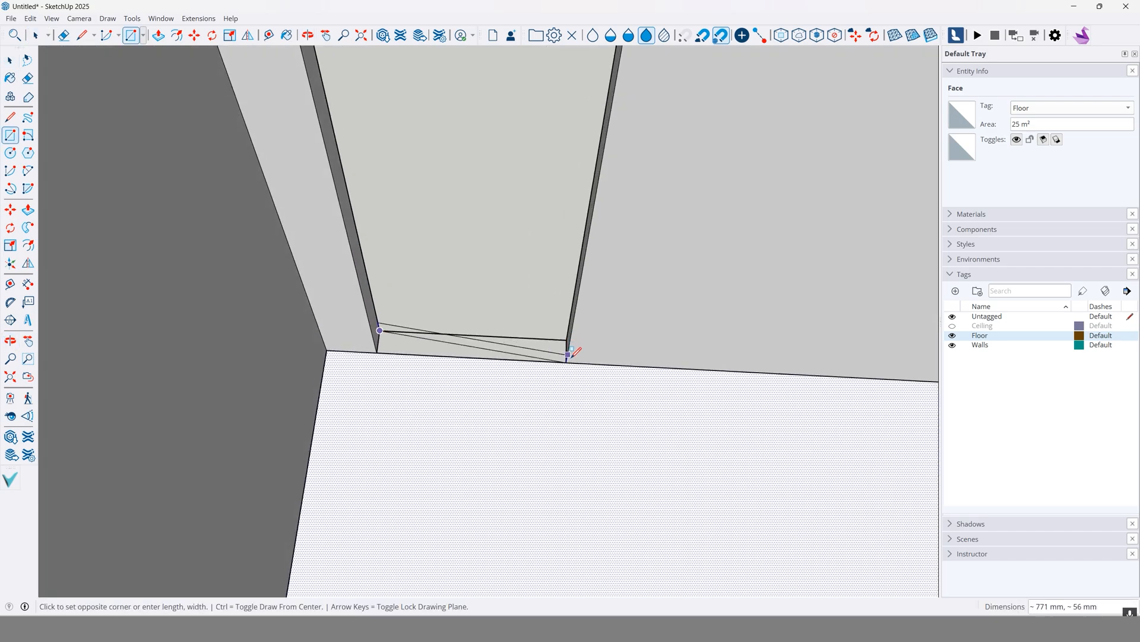
left_click(566, 362)
Step: Erase the edge between the threshold and the main floor to merge them into one face, and clear the selection
left_click(10, 60)
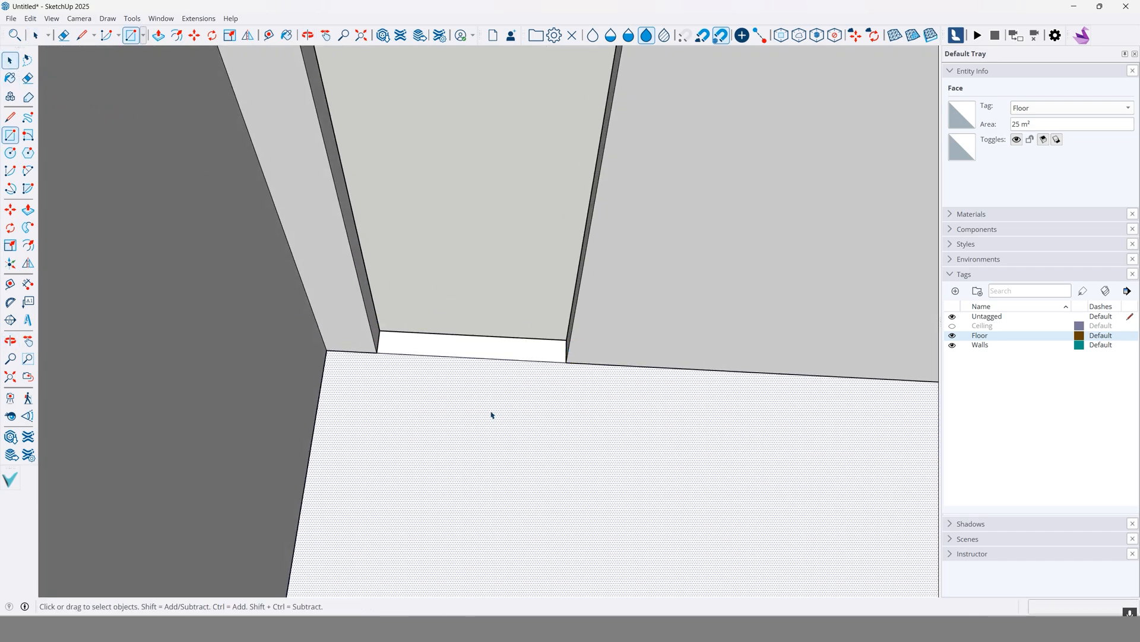
left_click(513, 355, "ctrl")
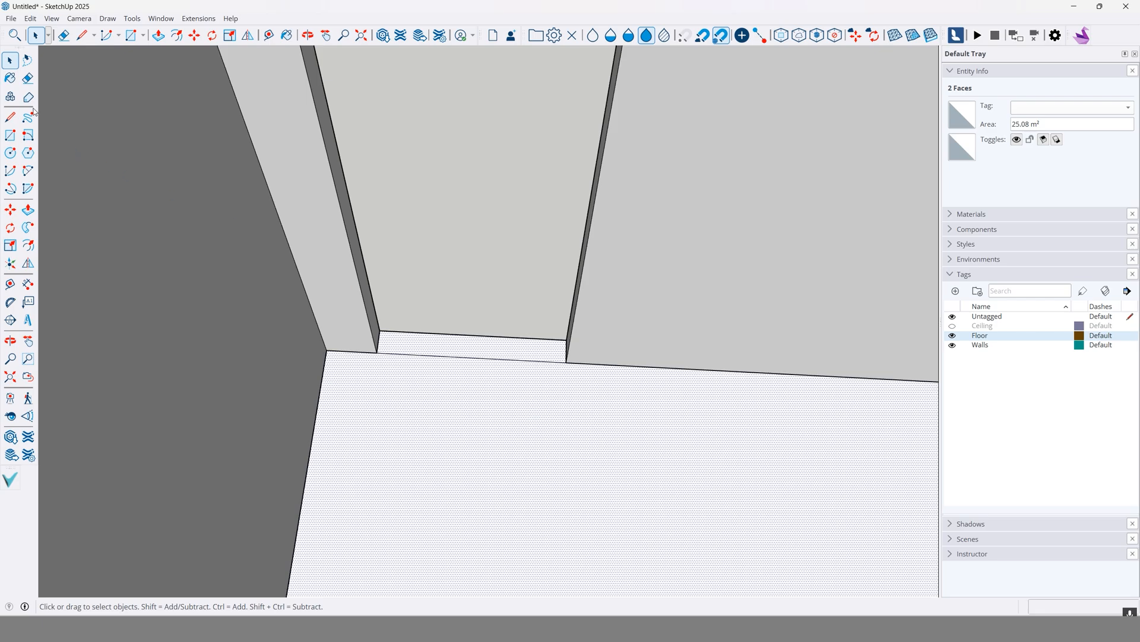
left_click(28, 78)
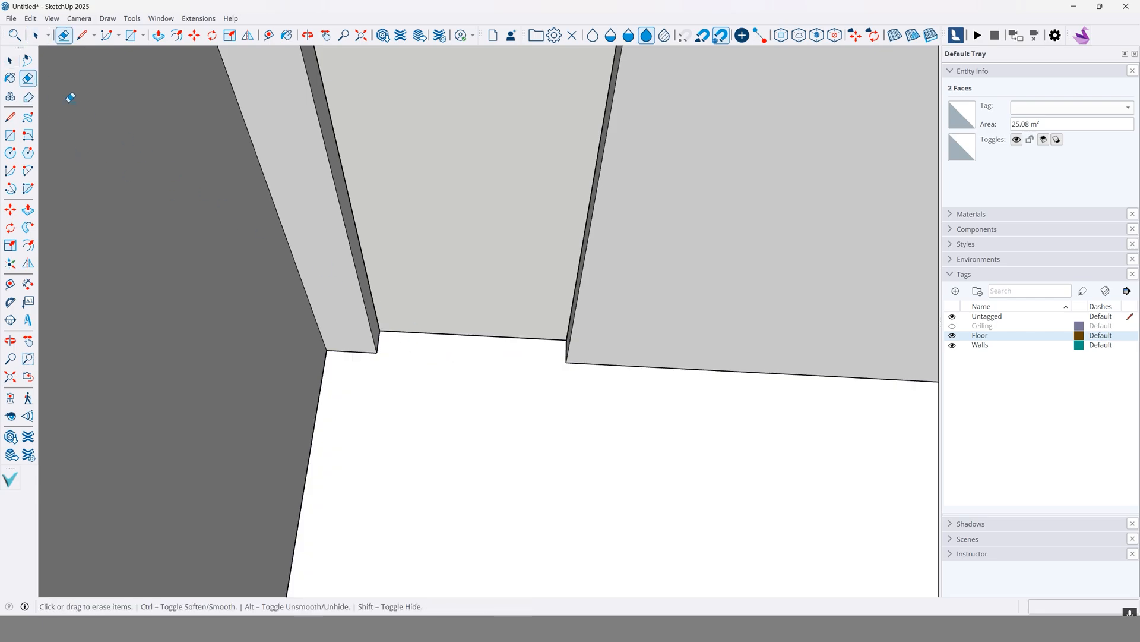
left_click(9, 60)
left_click(504, 466)
scroll(504, 466, "down", 3)
mouse_move(710, 481)
middle_mouse_down()
mouse_move(504, 403)
mouse_move(496, 425)
middle_mouse_up()
scroll(539, 222, "down", 5)
middle_click_drag(489, 259, 532, 239)
left_click(498, 296)
Step: Draw a 50 mm line along the wall base outward from the door opening's right inner corner
middle_click_drag(498, 296, 361, 271)
scroll(362, 272, "up", 4)
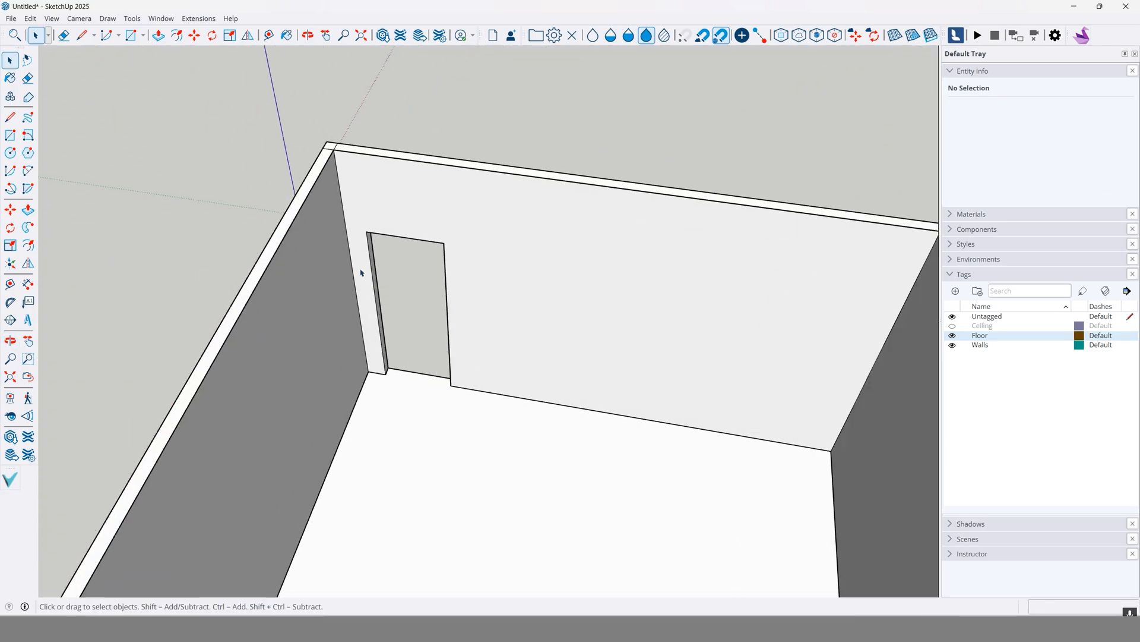
left_click(9, 117)
scroll(458, 413, "up", 3)
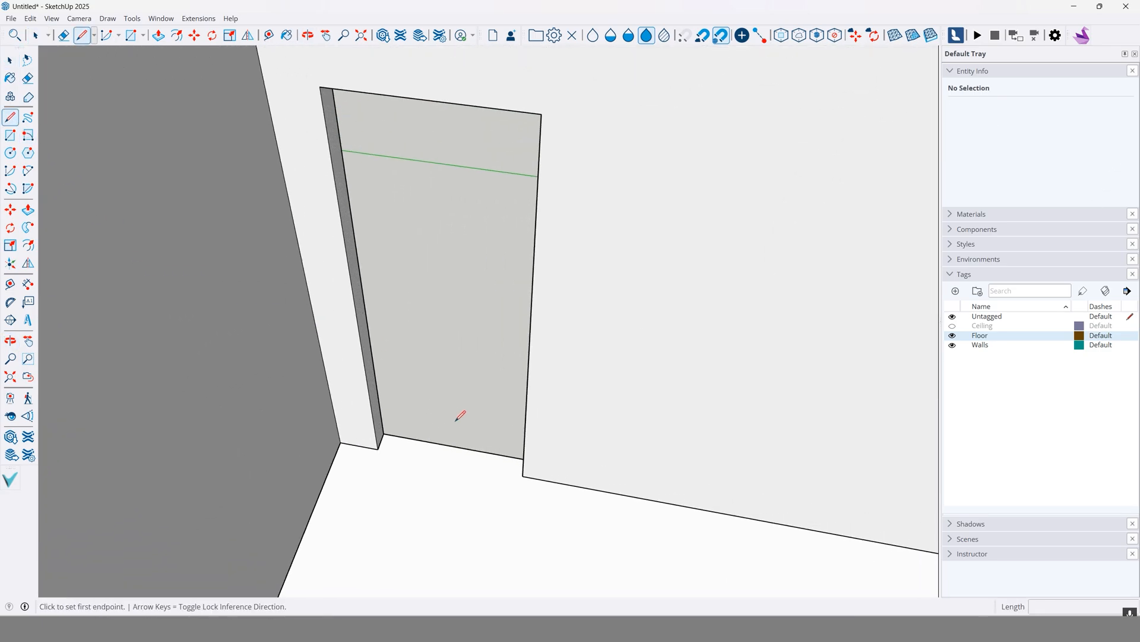
left_click(522, 475)
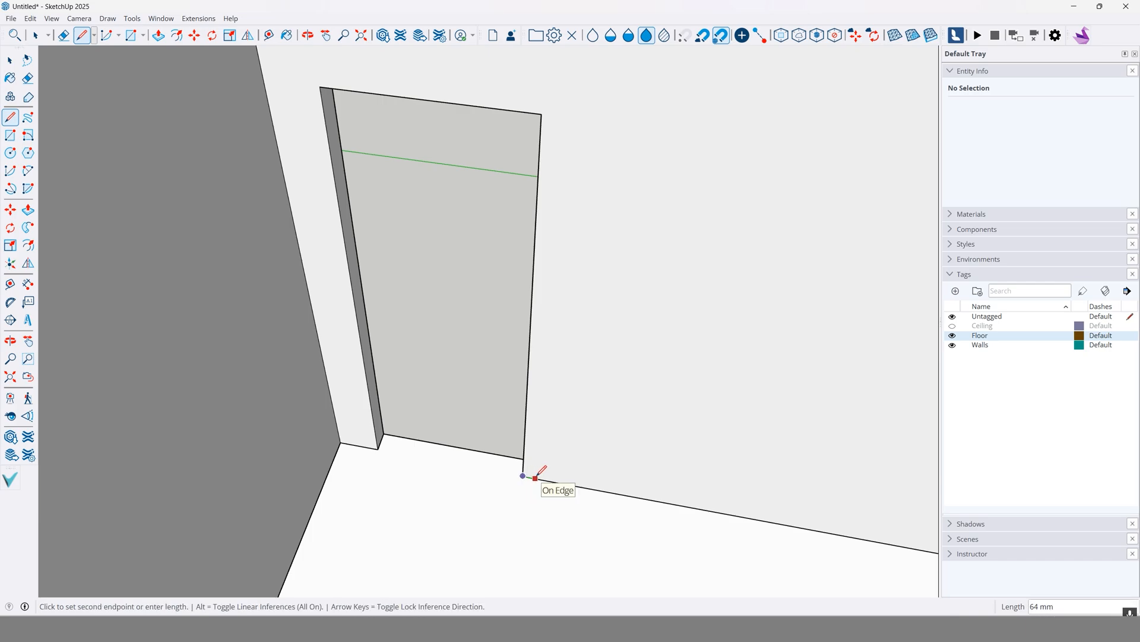
type("50")
key("Return")
Step: Draw a vertical line 2100 mm up the wall from the 50 mm point and extend it by 50 mm
left_click(532, 477)
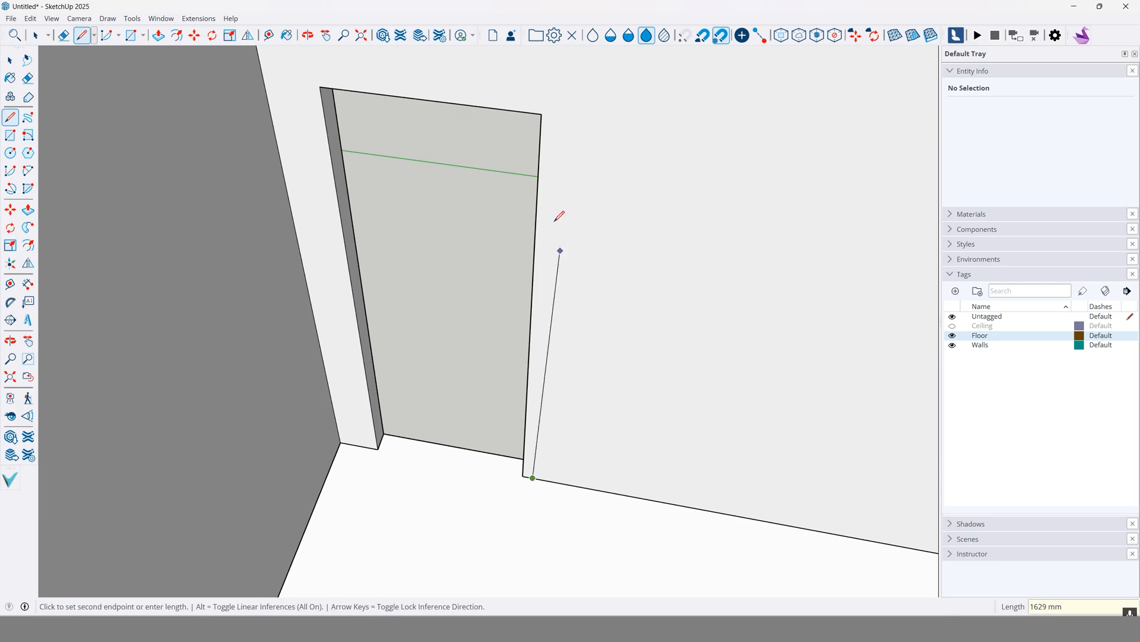
left_click(557, 114)
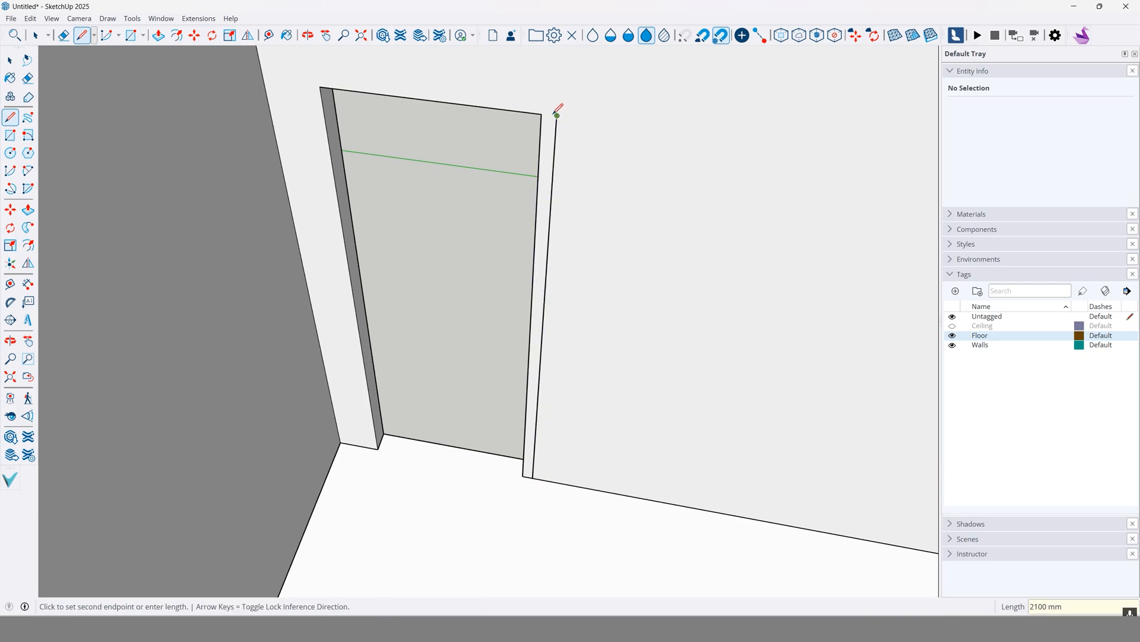
type("50")
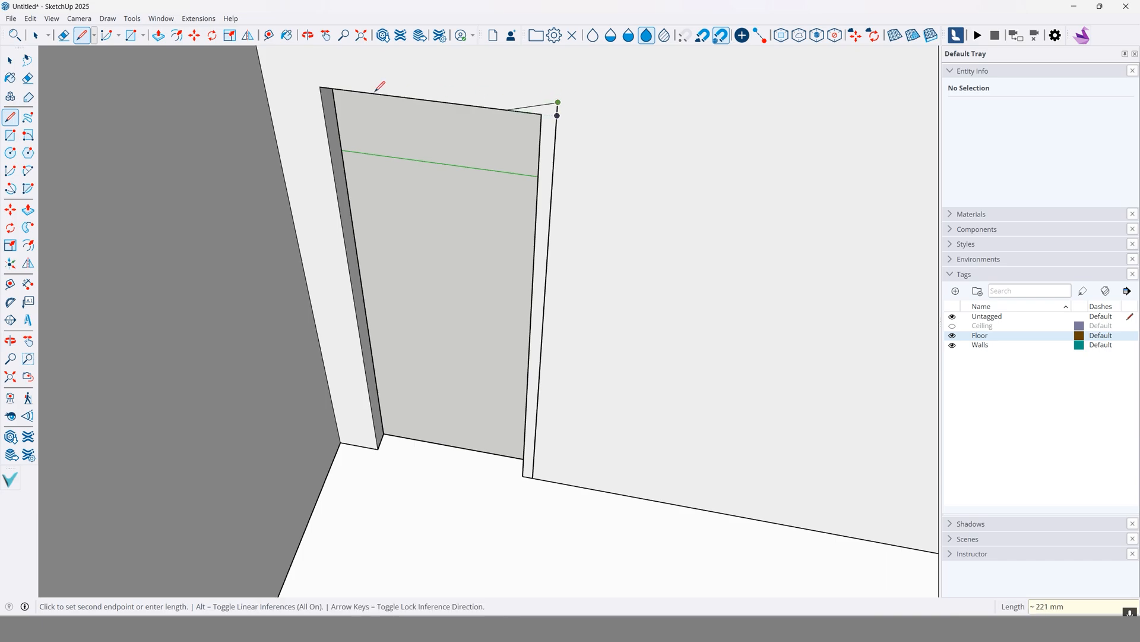
Step: Complete the frame outline with a top line past the door opening's left corner and a vertical line down to the floor
left_click(317, 73)
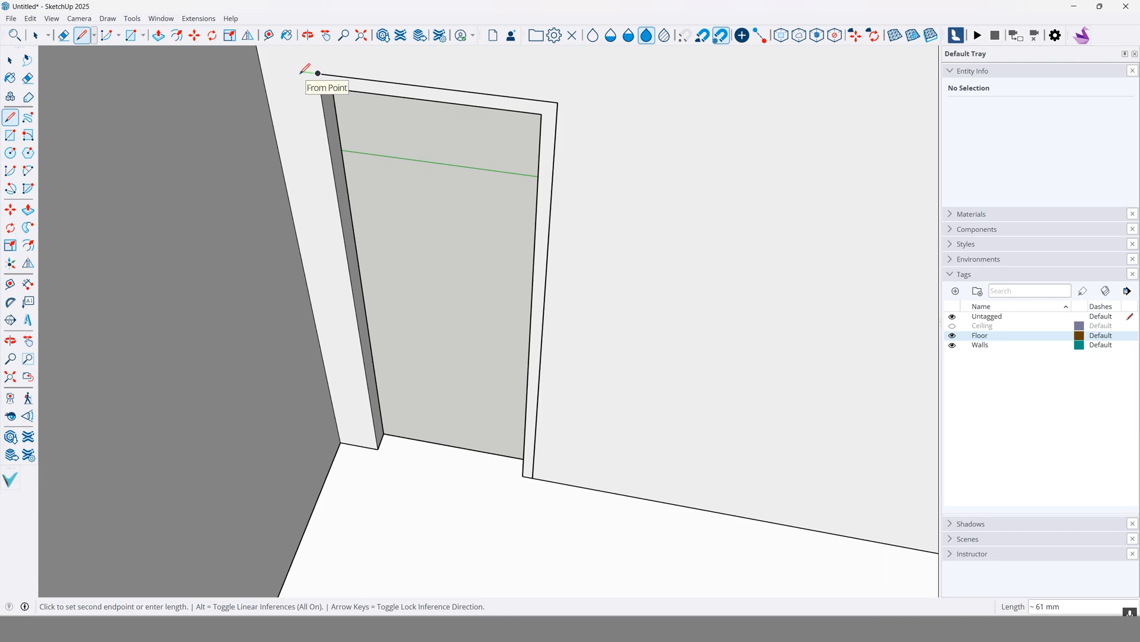
key("Return")
left_click(369, 447)
left_click(27, 209)
key("space")
Step: Examine the wall face and the frame outline to check whether the frame lines belong to the wall group
middle_click_drag(507, 209, 471, 241)
left_click(589, 278)
double_click(557, 244)
left_click(525, 193)
mouse_move(393, 216)
middle_mouse_down()
mouse_move(728, 225)
mouse_move(394, 223)
middle_mouse_up()
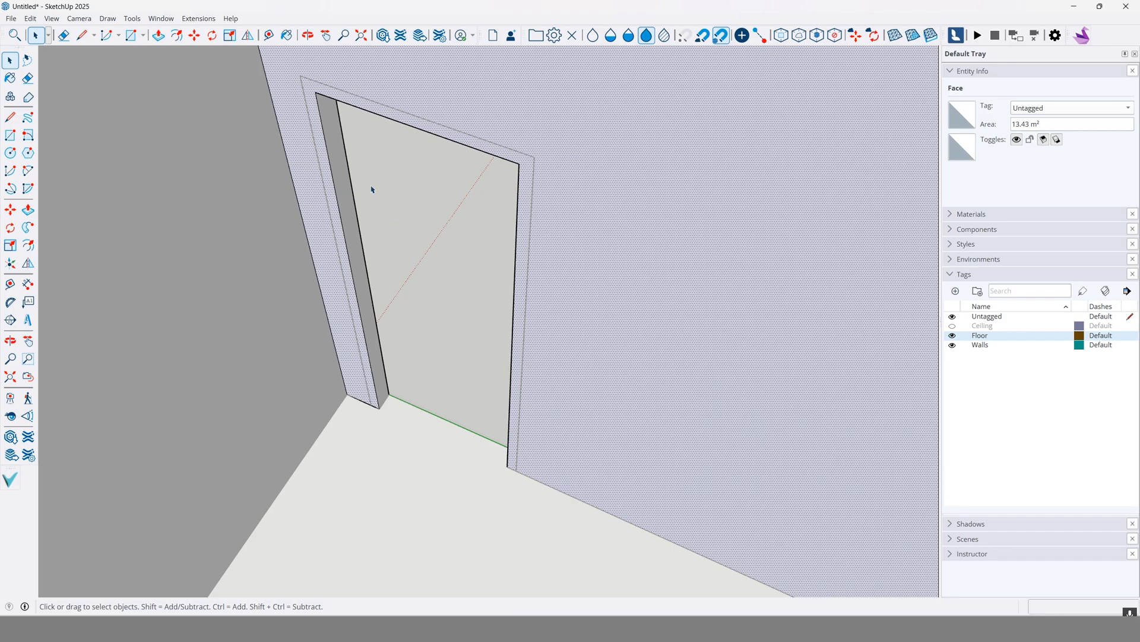
middle_click_drag(384, 184, 449, 227)
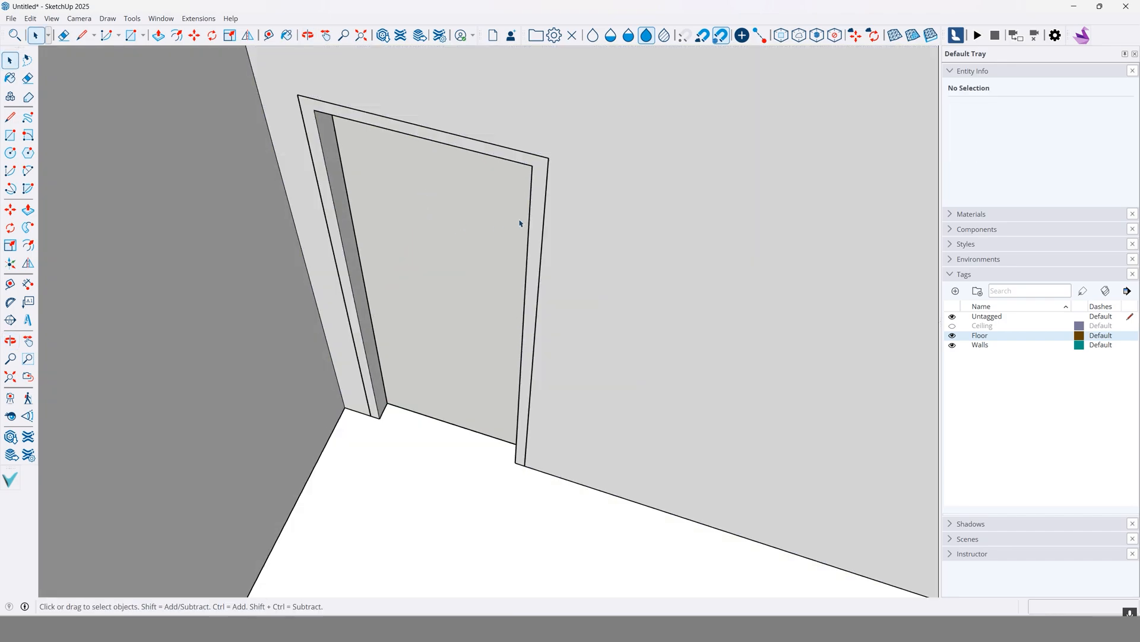
left_click(548, 212)
left_click(501, 115)
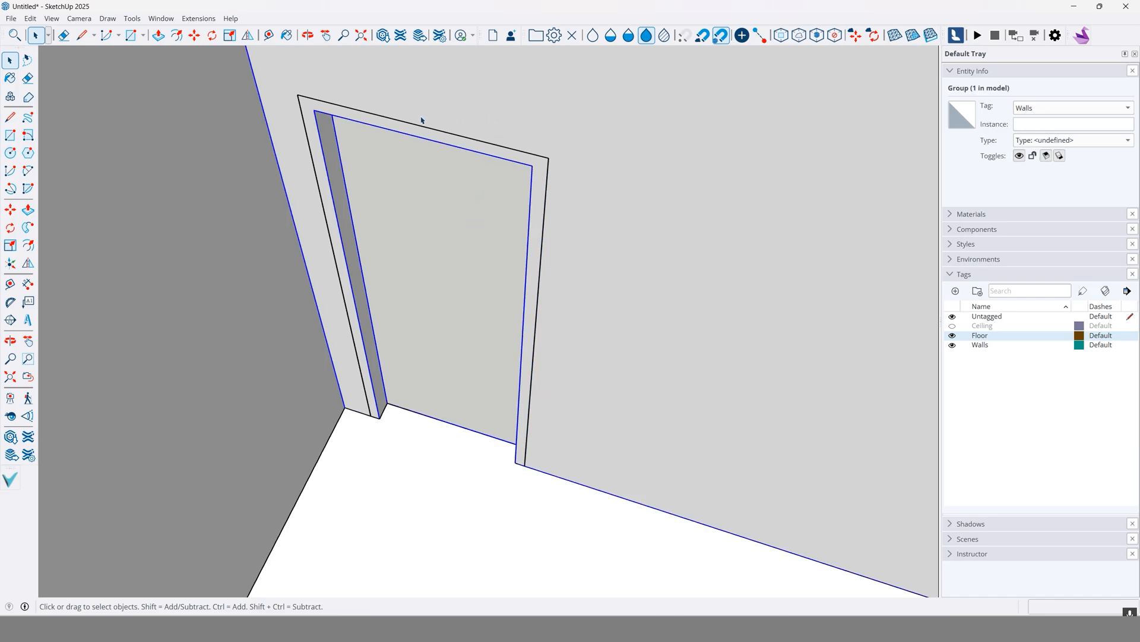
middle_click_drag(435, 119, 399, 197)
middle_click_drag(544, 255, 558, 198)
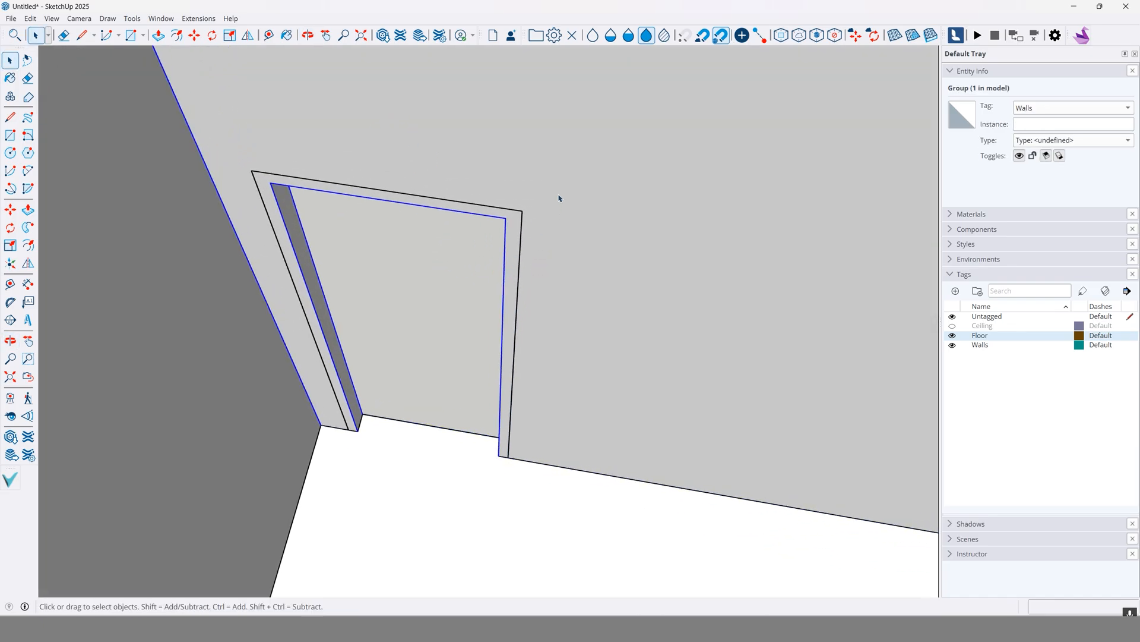
scroll(564, 193, "down", 6)
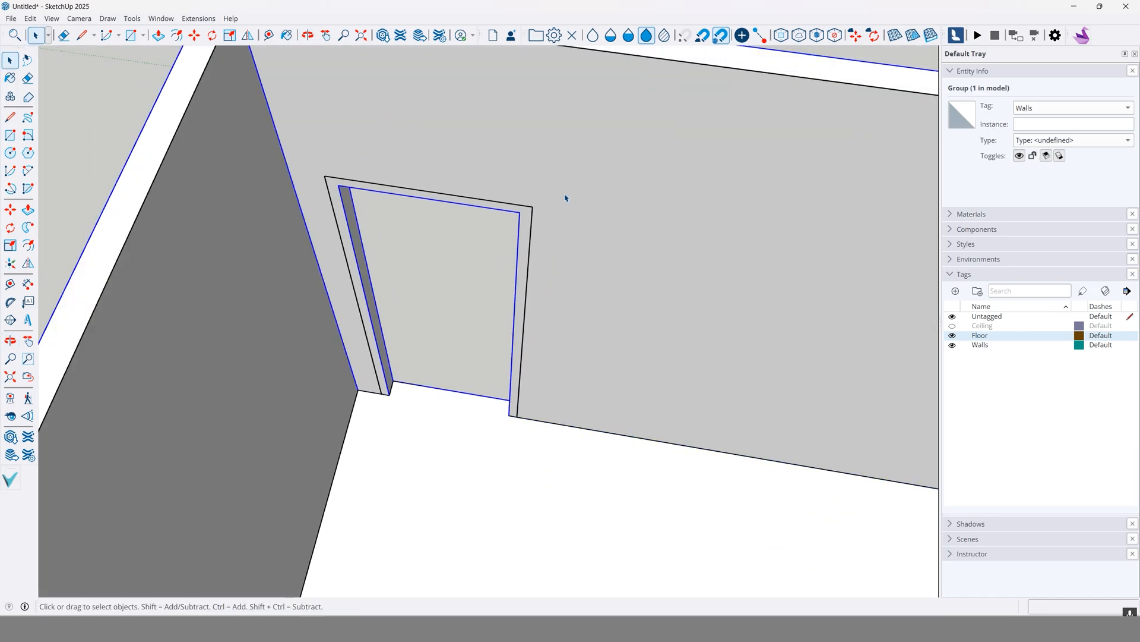
middle_click_drag(613, 244, 548, 243, "shift")
scroll(475, 215, "up", 2)
scroll(476, 215, "down", 3)
scroll(463, 196, "up", 4)
scroll(447, 173, "up", 3)
middle_click_drag(443, 174, 543, 229)
scroll(542, 229, "down", 2)
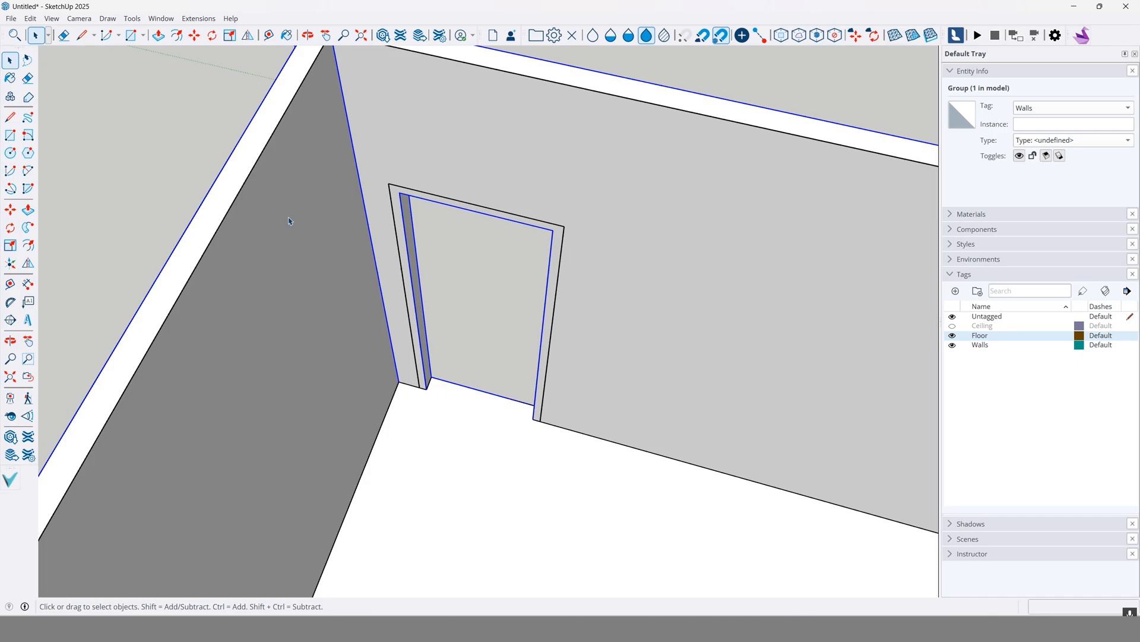
Step: Close the frame outline with a line along the door opening's base between its two outer corners, and select the resulting face
key("l")
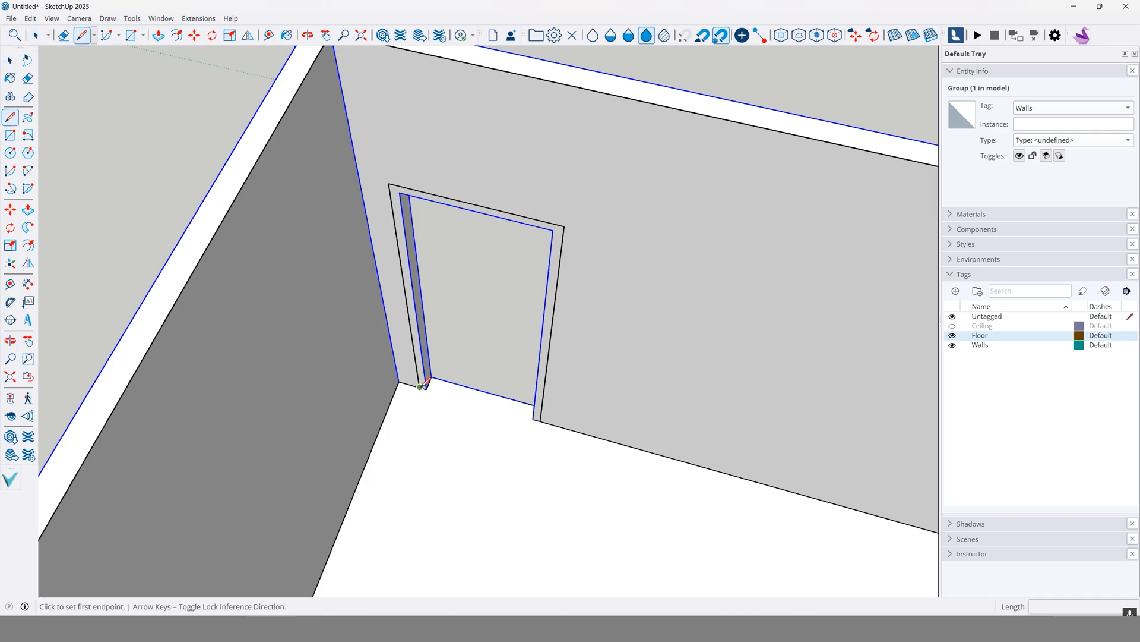
left_click(420, 387)
left_click(540, 419)
left_click(6, 62)
left_click(517, 270)
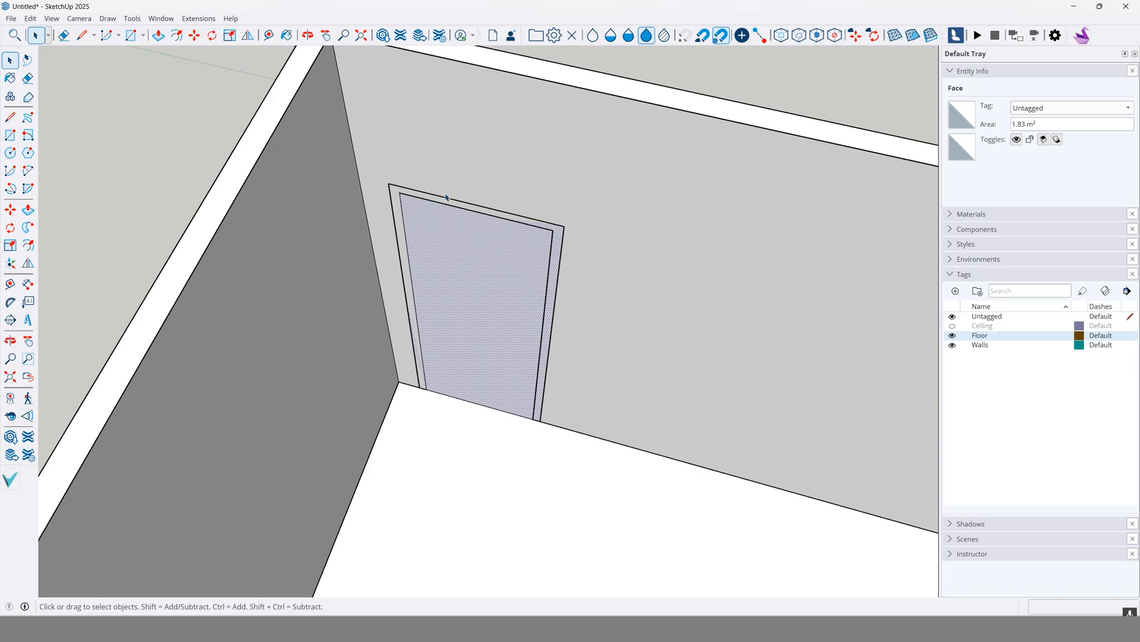
Step: Try to Push/Pull the face that fills the door opening
left_click(28, 209)
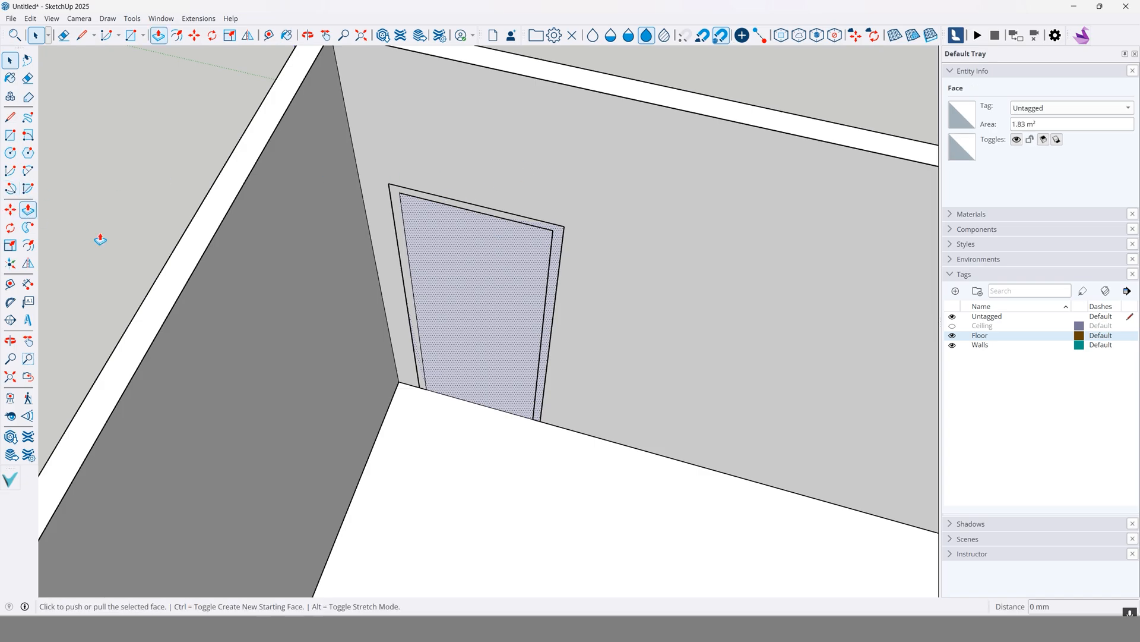
scroll(540, 252, "up", 2)
left_click(544, 247)
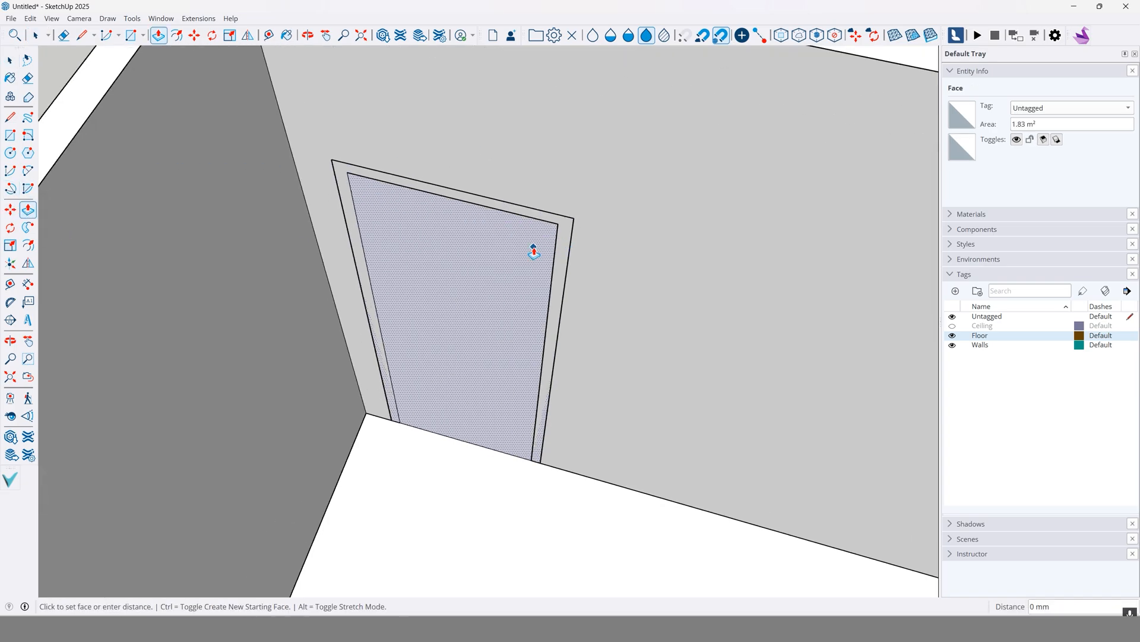
left_click(526, 268)
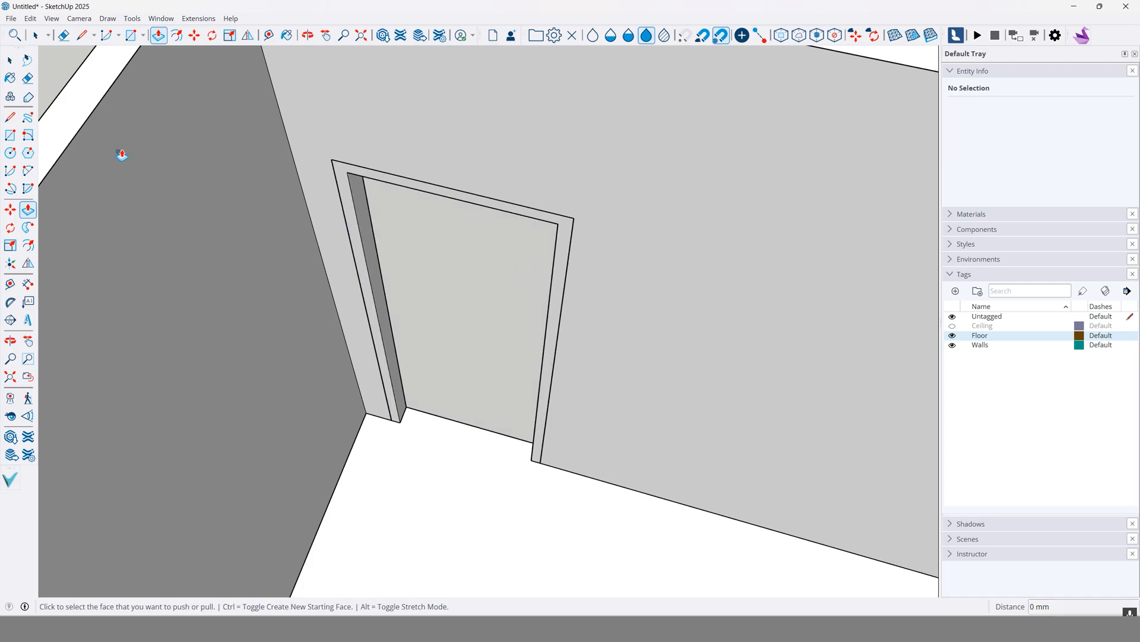
Step: Erase the frame outline drawn around the door opening outside the wall group
left_click(10, 60)
left_click(627, 213)
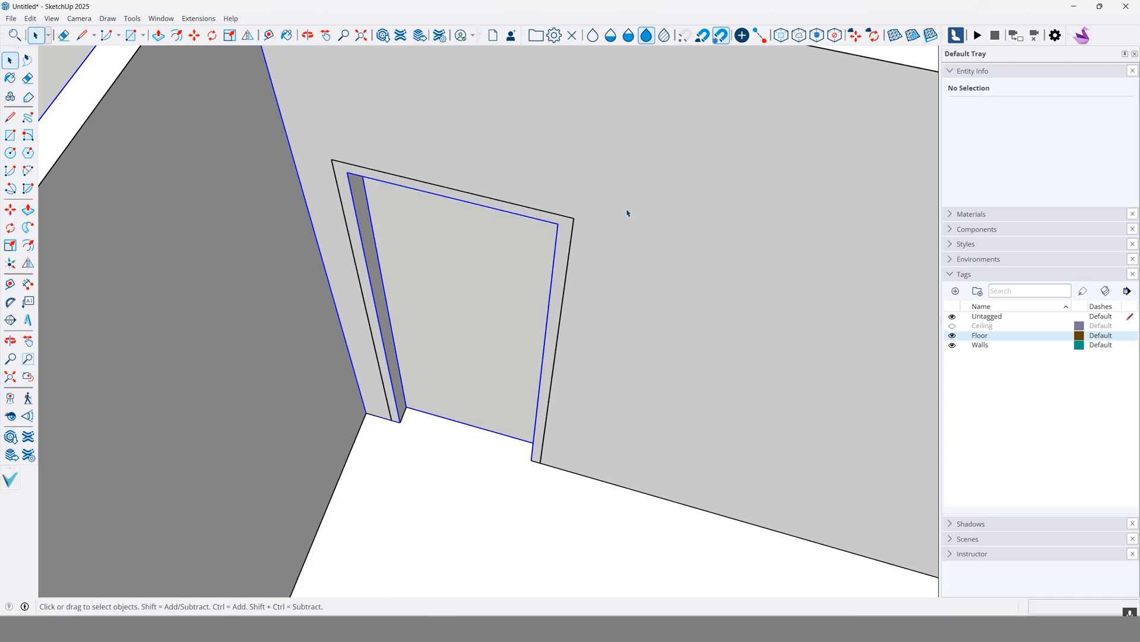
left_click(27, 78)
left_click_drag(347, 156, 336, 162)
left_click_drag(504, 193, 574, 214)
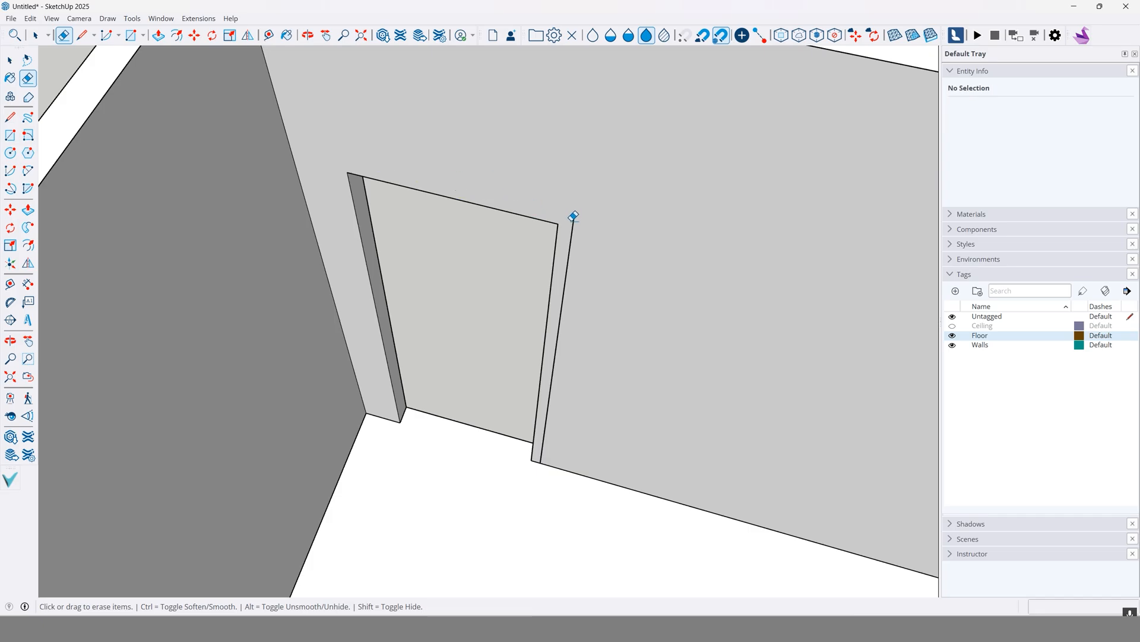
left_click(575, 222)
Step: Inside the wall group, draw a 50 mm line along the wall base outward from the door opening's right corner
left_click(10, 60)
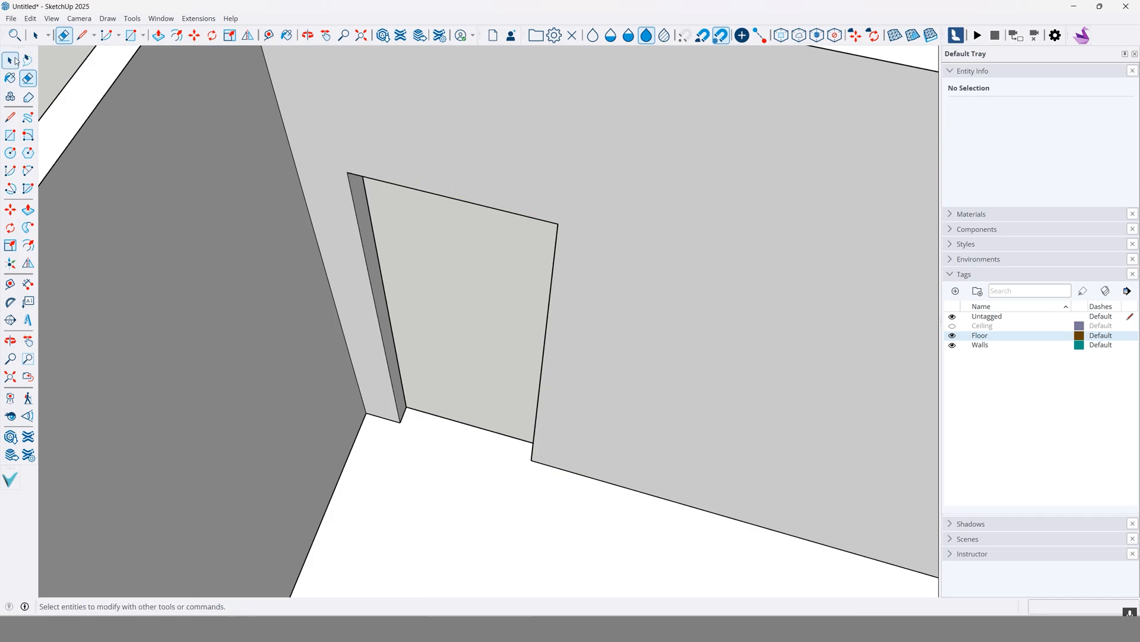
scroll(631, 245, "down", 3)
left_click(594, 213)
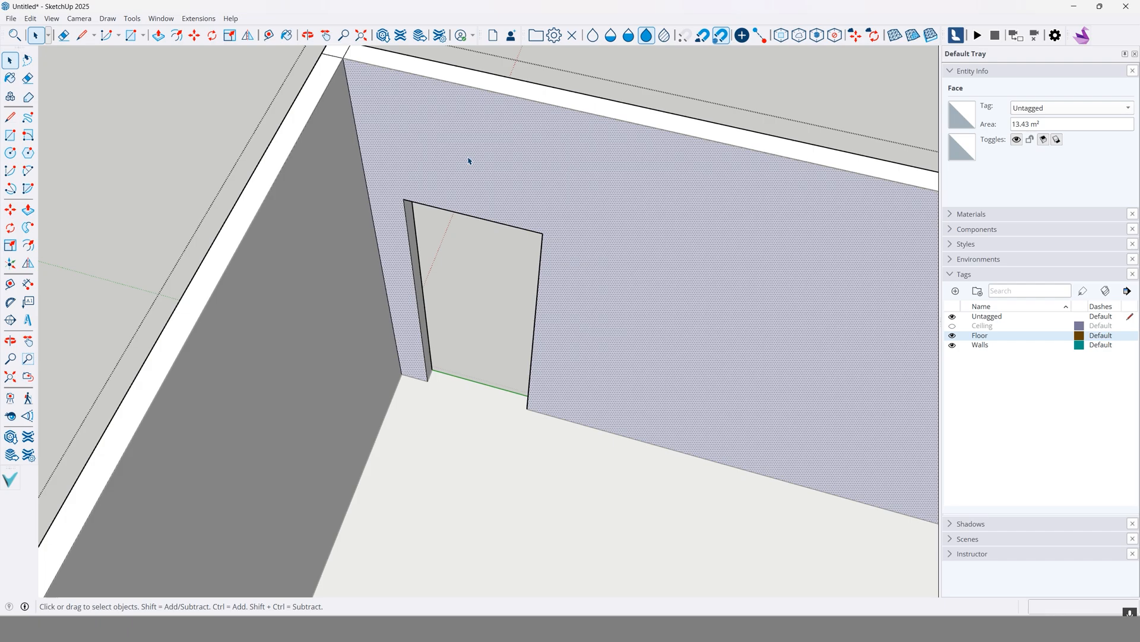
left_click(10, 117)
scroll(539, 377, "up", 3)
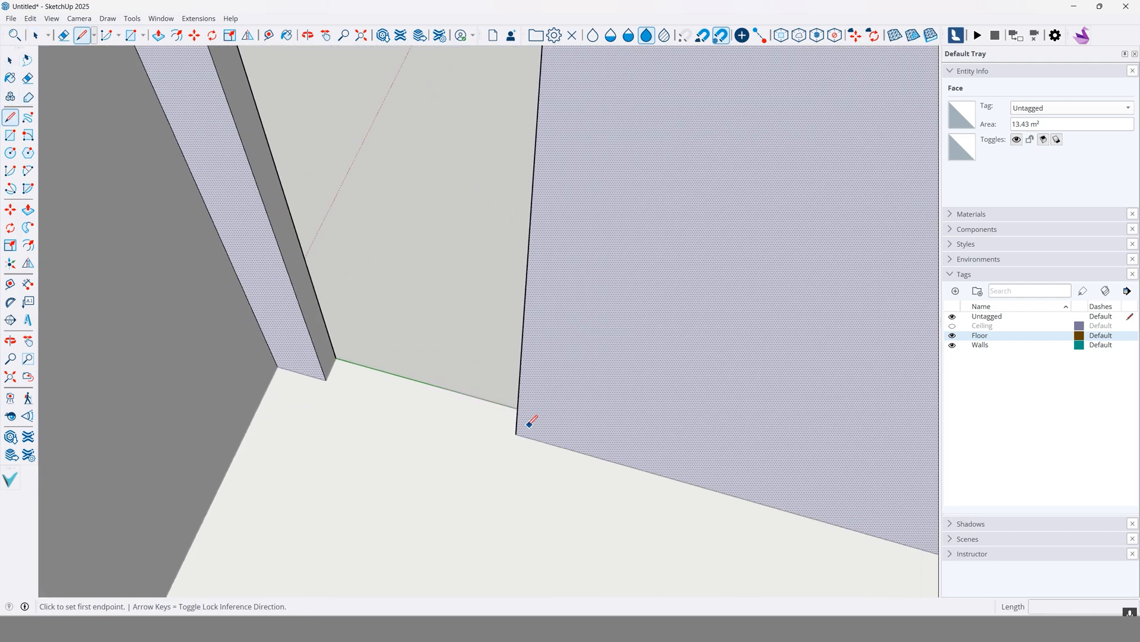
left_click(516, 433)
type("50")
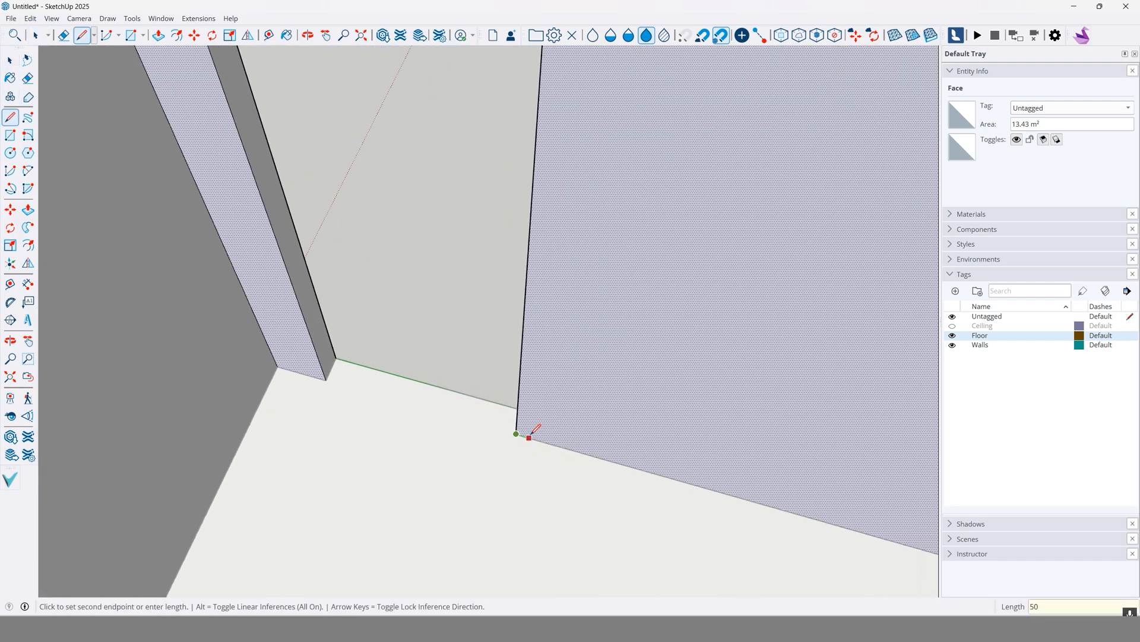
key("Return")
Step: Draw a vertical line from the 50 mm point up to the door opening's top height and extend it by 50 mm
left_click(529, 437)
scroll(547, 333, "down", 2)
middle_click_drag(551, 284, 535, 360, "shift")
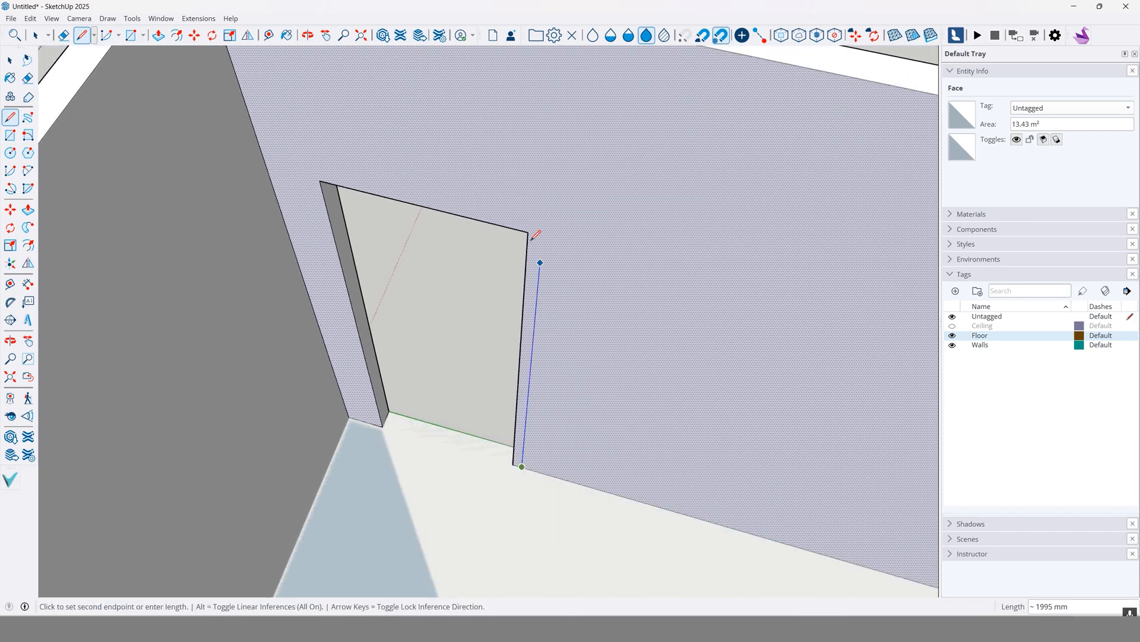
left_click(542, 236)
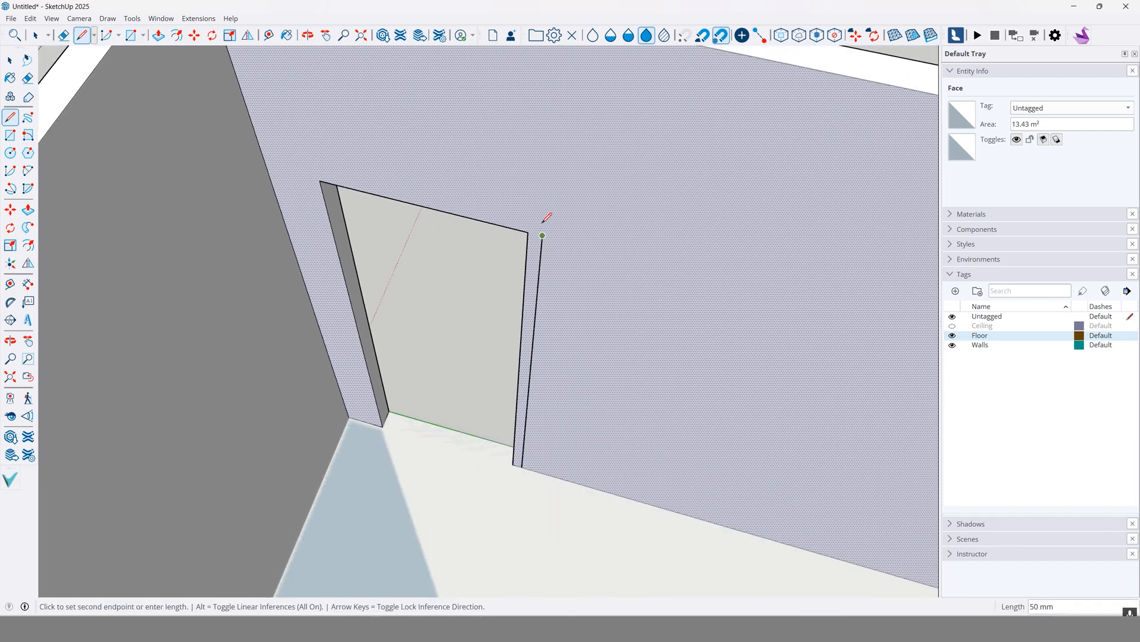
type("50")
key("Return")
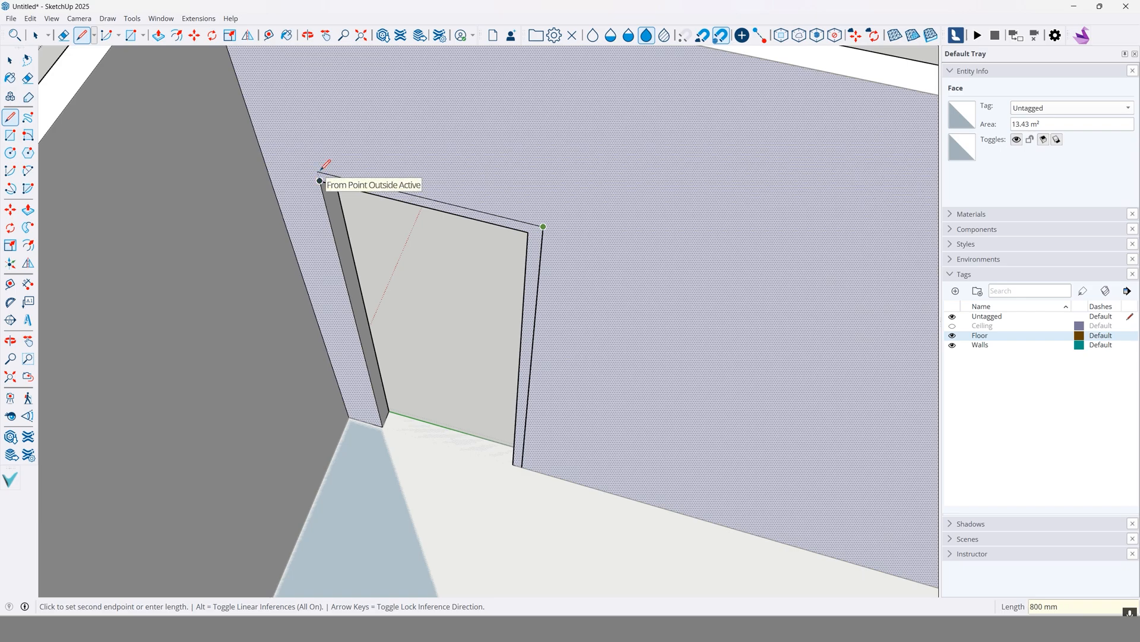
Step: Draw the frame's 800 mm top line, extend it 50 mm past the door's left corner, and draw 2150 mm down to the floor
left_click(318, 171)
type("50")
key("Return")
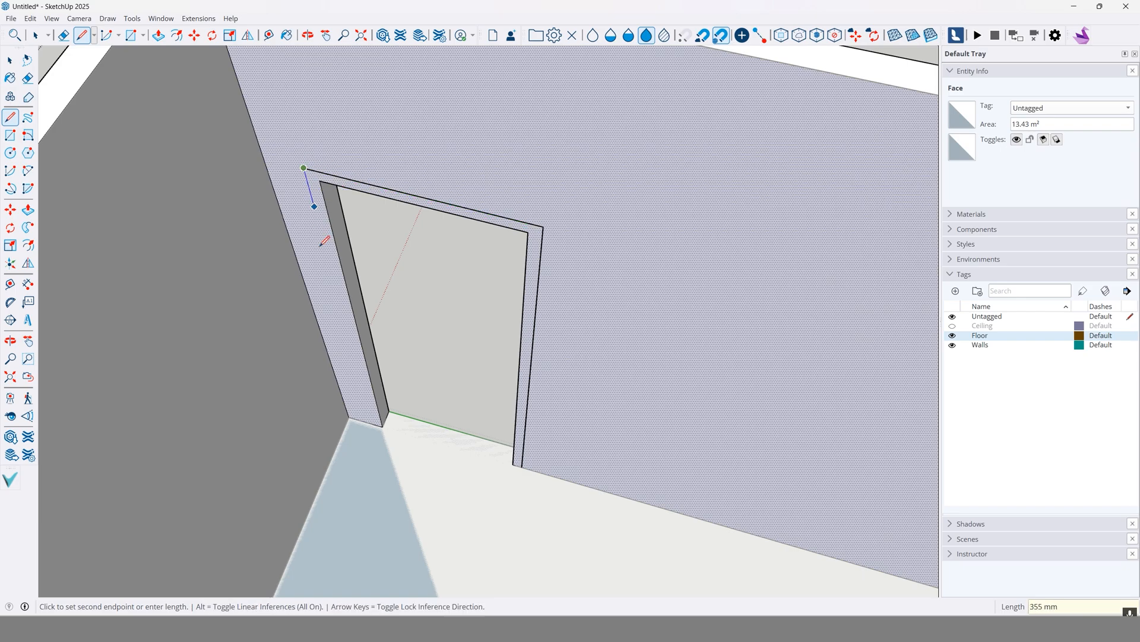
left_click(374, 423)
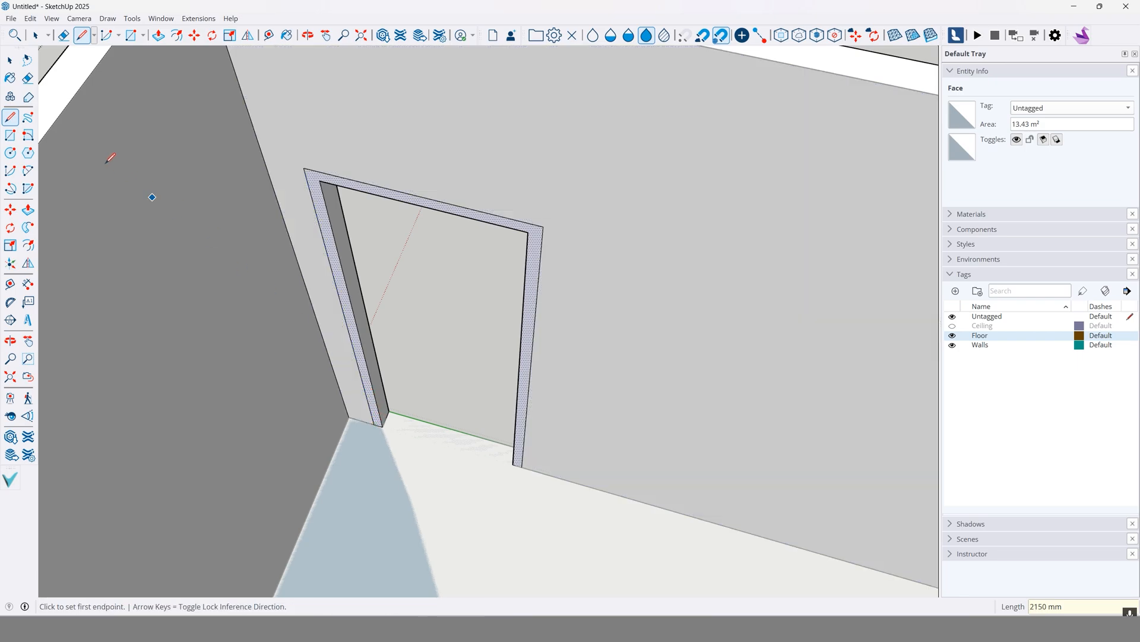
Step: Reopen the wall group and examine whether the wall face is separated from the frame outline
left_click(10, 60)
key("Escape")
middle_click_drag(489, 250, 582, 253)
left_click(614, 270)
scroll(555, 257, "up", 2)
double_click(582, 253)
left_click(588, 211)
middle_click_drag(565, 158, 526, 263)
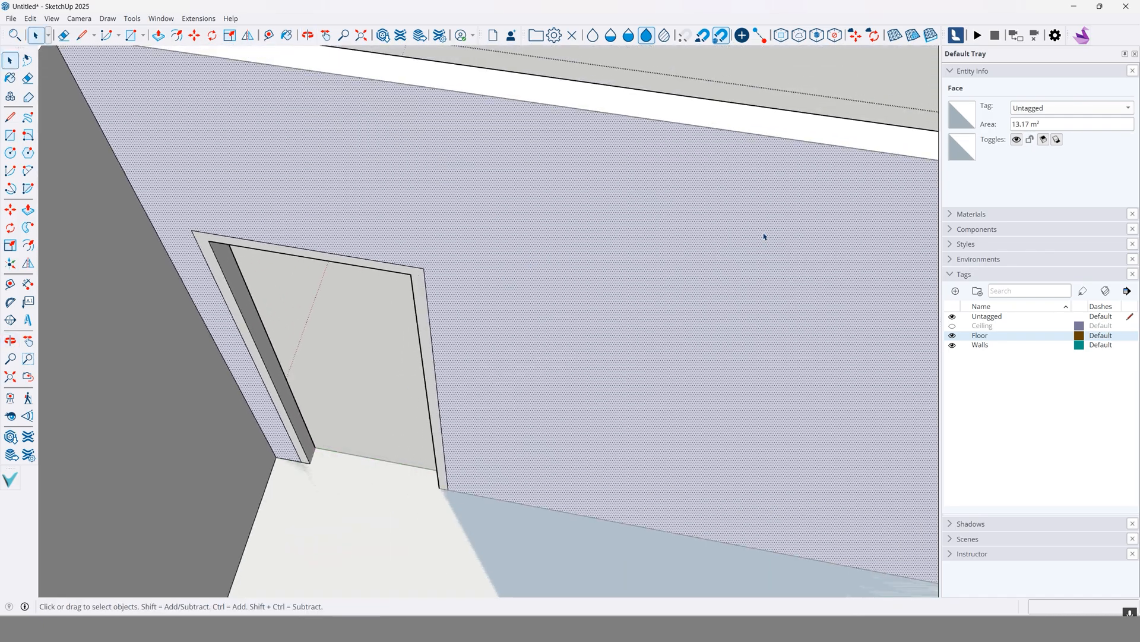
scroll(429, 287, "up", 2)
Step: Push/Pull the frame face around the door opening 20 mm out from the wall
left_click(421, 284)
middle_click_drag(356, 284, 216, 272)
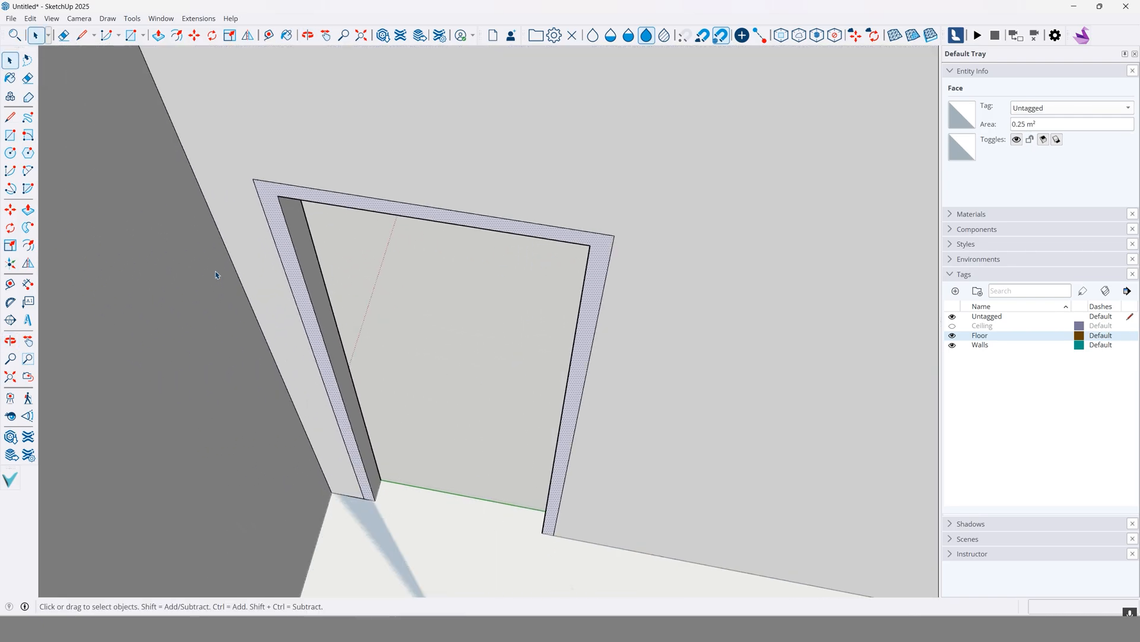
left_click(30, 212)
scroll(594, 261, "up", 2)
middle_click_drag(611, 270, 473, 248)
left_click(473, 248)
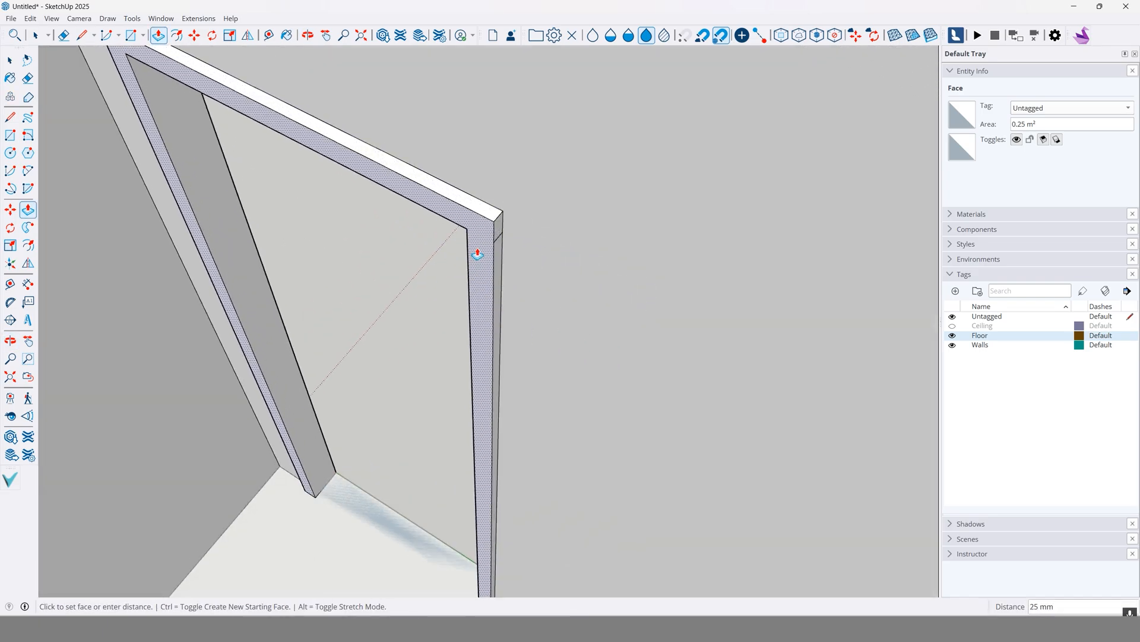
type("20")
key("Return")
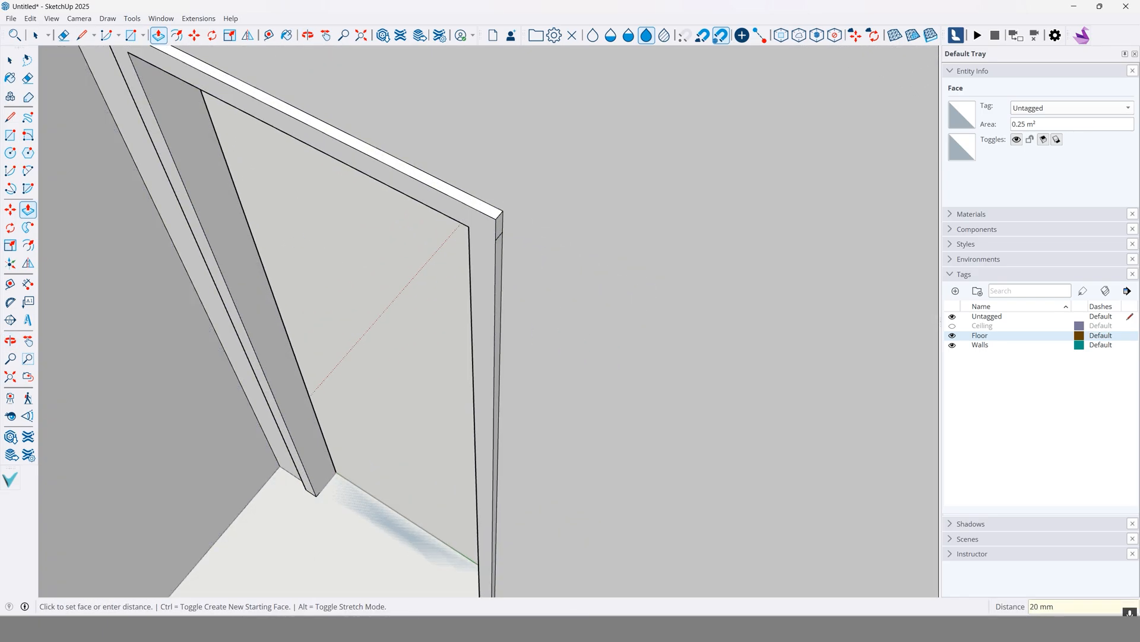
key("space")
Step: Erase the short leftover edge on the frame's outer right side near its upper corner
scroll(246, 183, "down", 2)
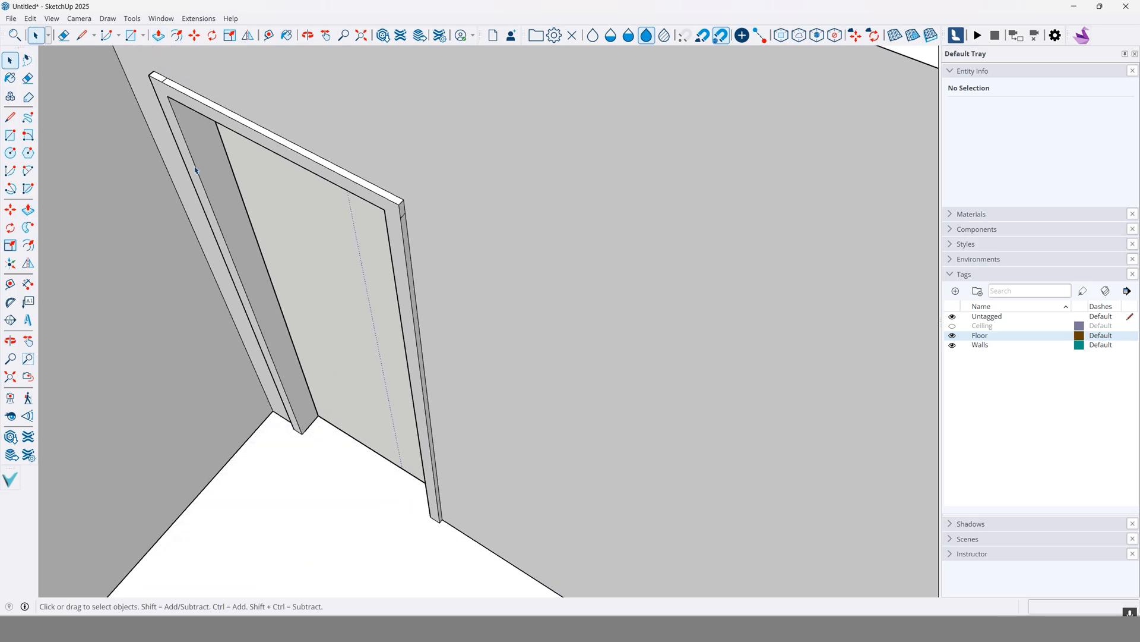
left_click(34, 80)
scroll(419, 196, "up", 4)
left_click_drag(390, 226, 423, 155)
key("Escape")
key("space")
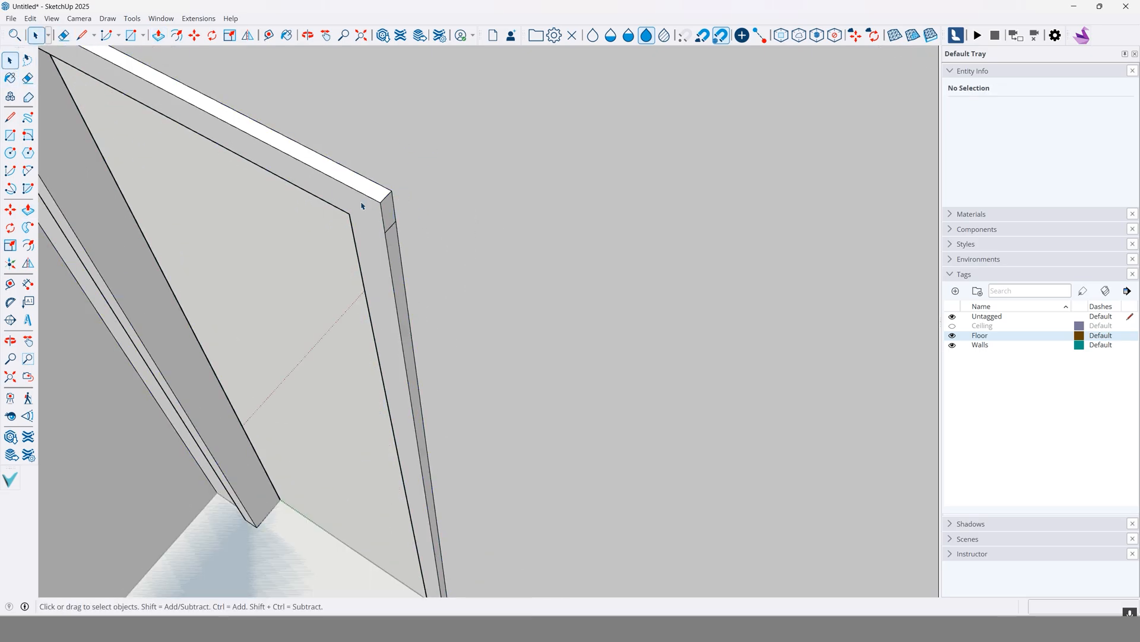
key("e")
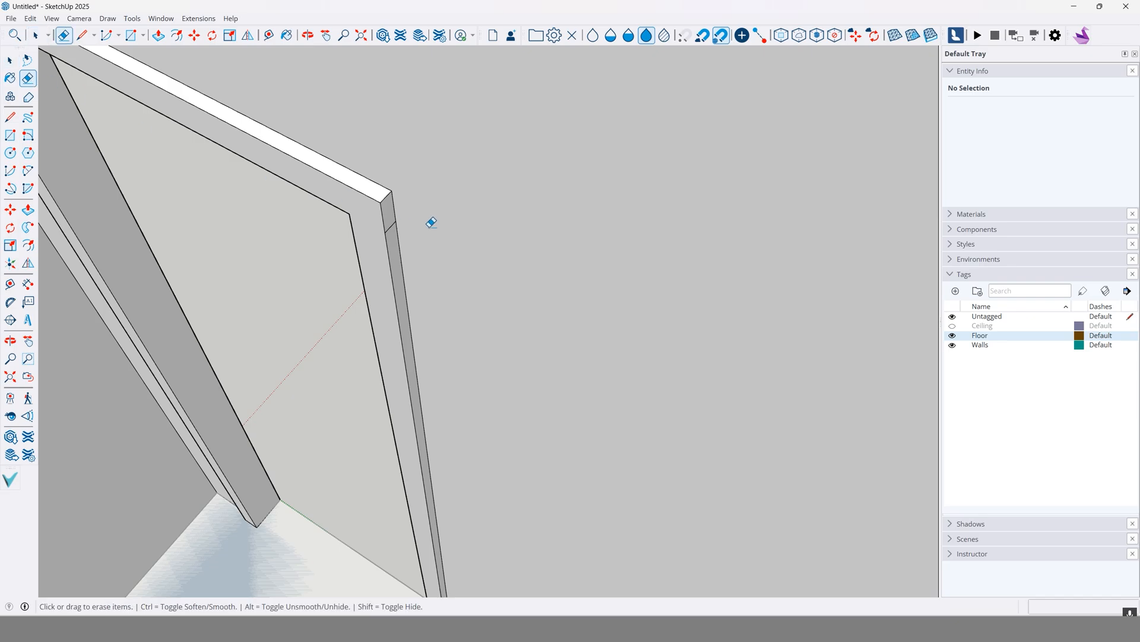
left_click(390, 229)
Step: Erase the short leftover edge on the frame's top face near its left corner
scroll(336, 255, "down", 2)
middle_click_drag(336, 256, 455, 251)
scroll(456, 251, "down", 2)
scroll(270, 172, "up", 3)
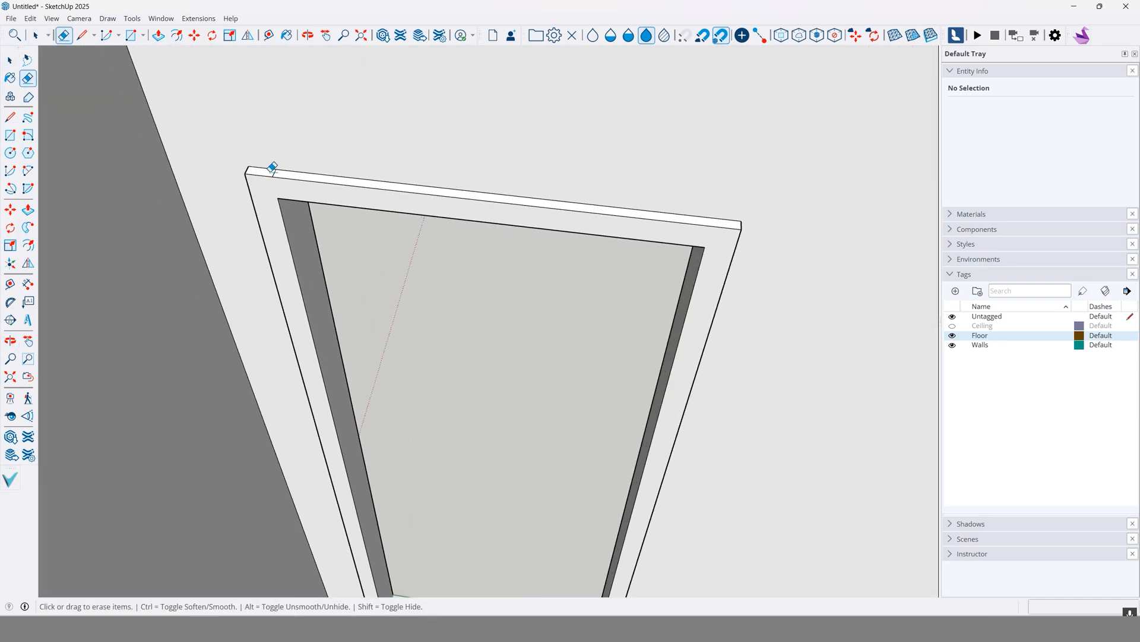
scroll(272, 168, "up", 2)
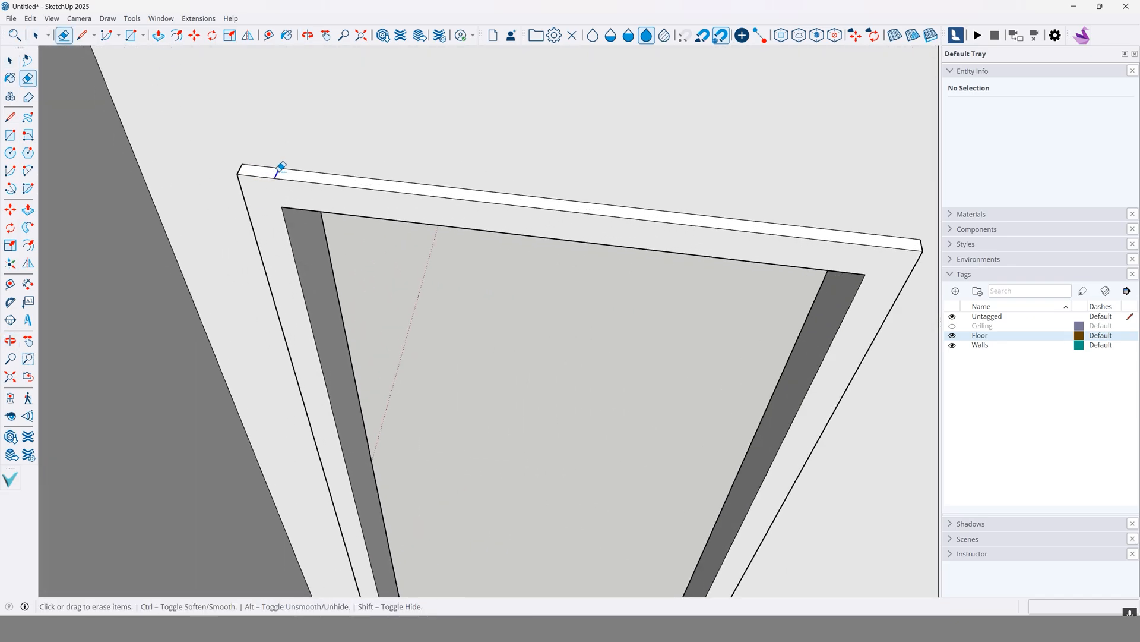
left_click(10, 59)
Step: Push/Pull a new copy of the raised door frame face 140 mm through the wall to form the outer frame
scroll(416, 245, "down", 5)
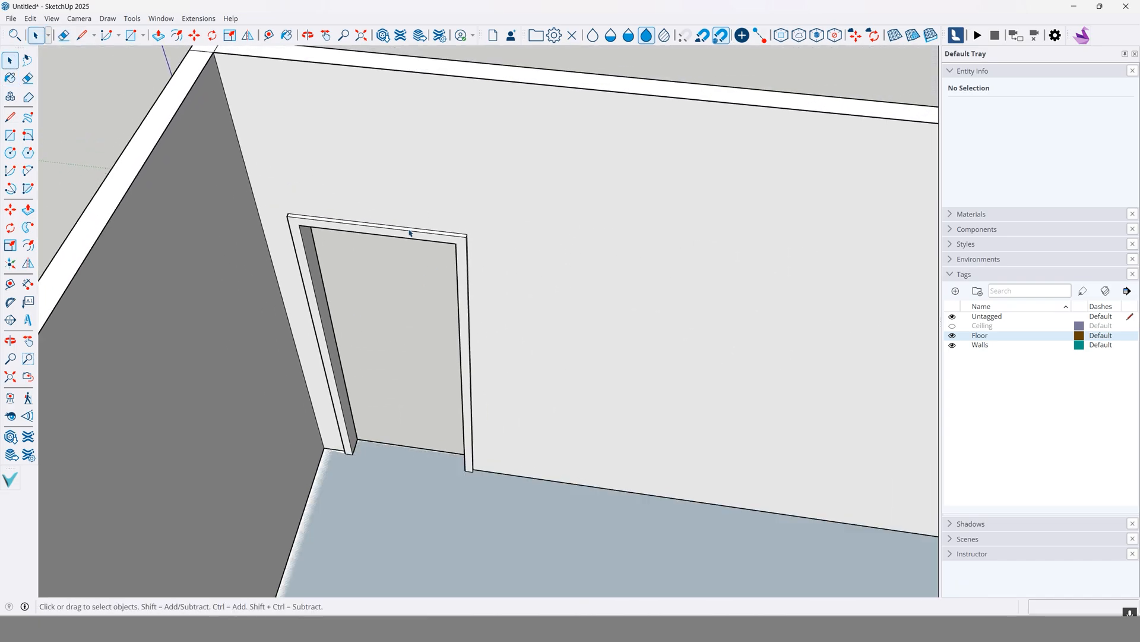
middle_click_drag(390, 292, 638, 266)
left_click(633, 277)
scroll(612, 289, "up", 2)
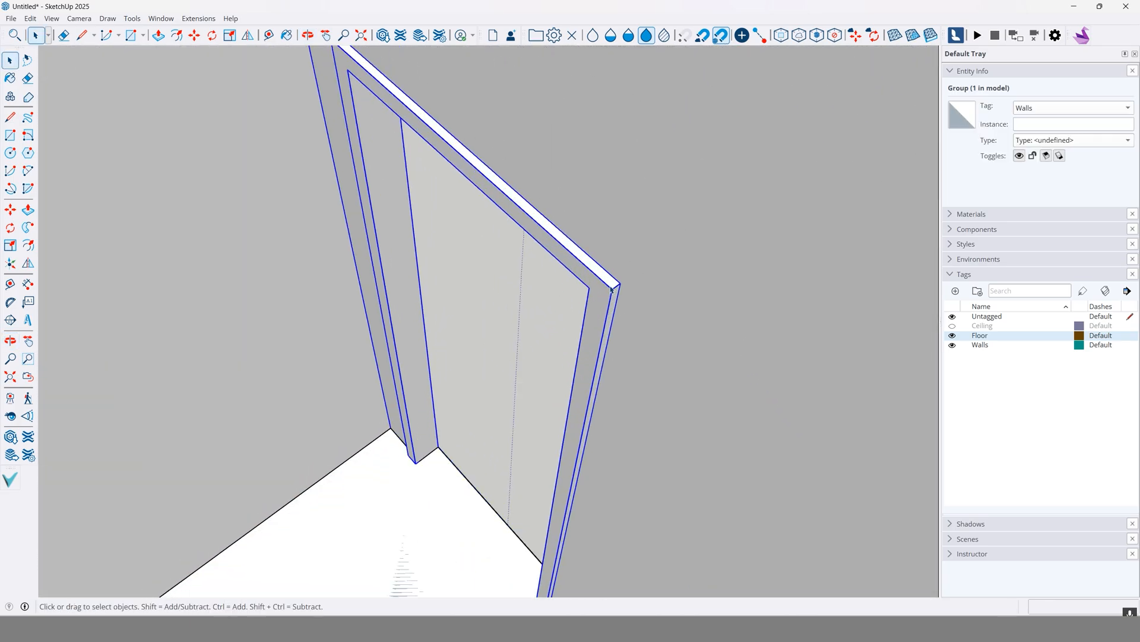
double_click(604, 303)
left_click(28, 210)
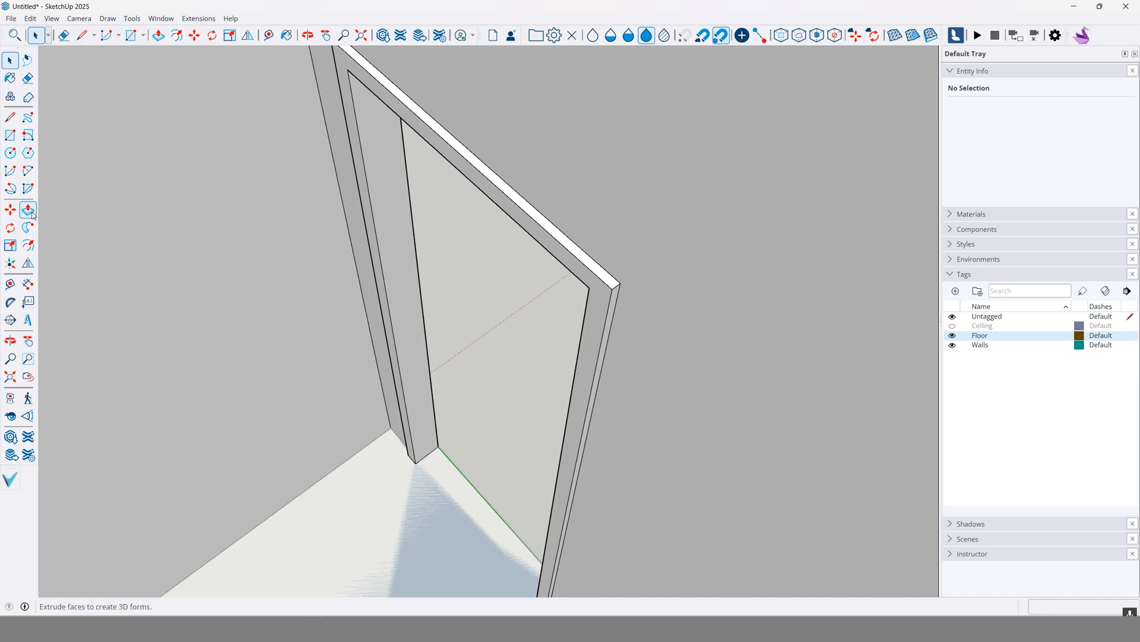
left_click(609, 299)
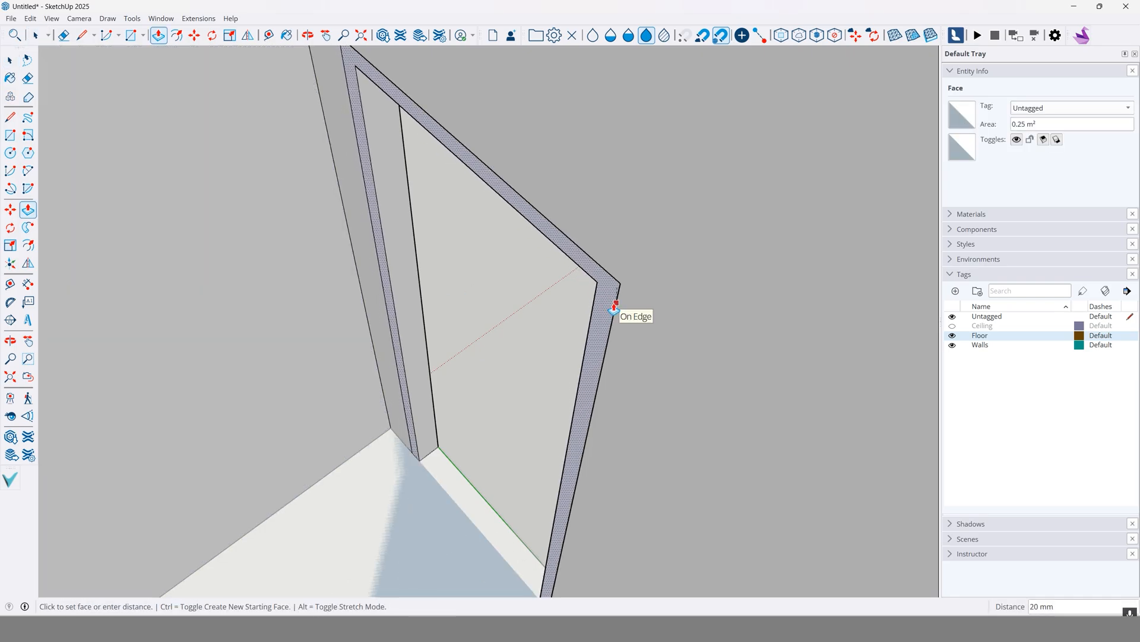
key("ctrl")
scroll(615, 307, "down", 2)
middle_click_drag(626, 303, 323, 324)
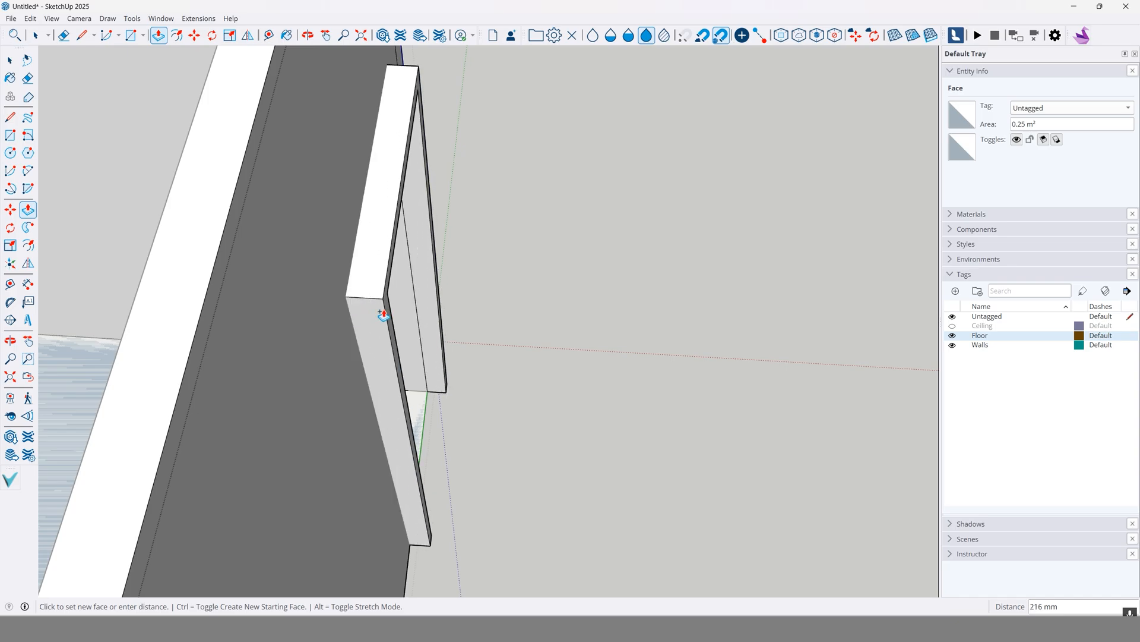
key("Return")
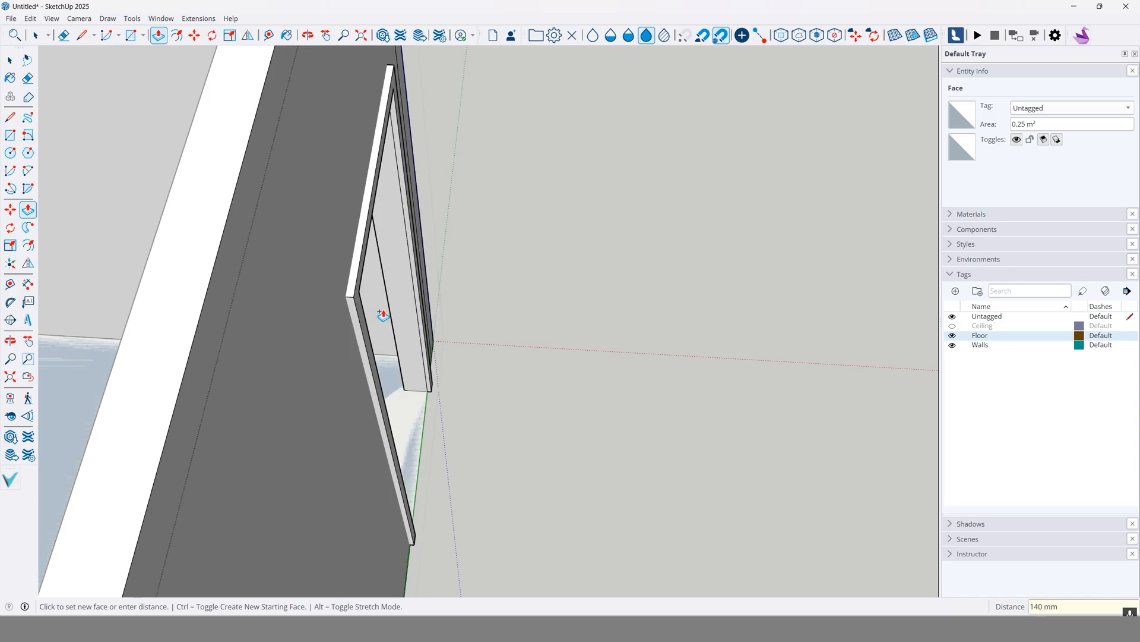
left_click(8, 63)
left_click(549, 374)
Step: Delete the duplicate face overlapping the room's floor
scroll(550, 376, "down", 3)
middle_click_drag(550, 376, 927, 519)
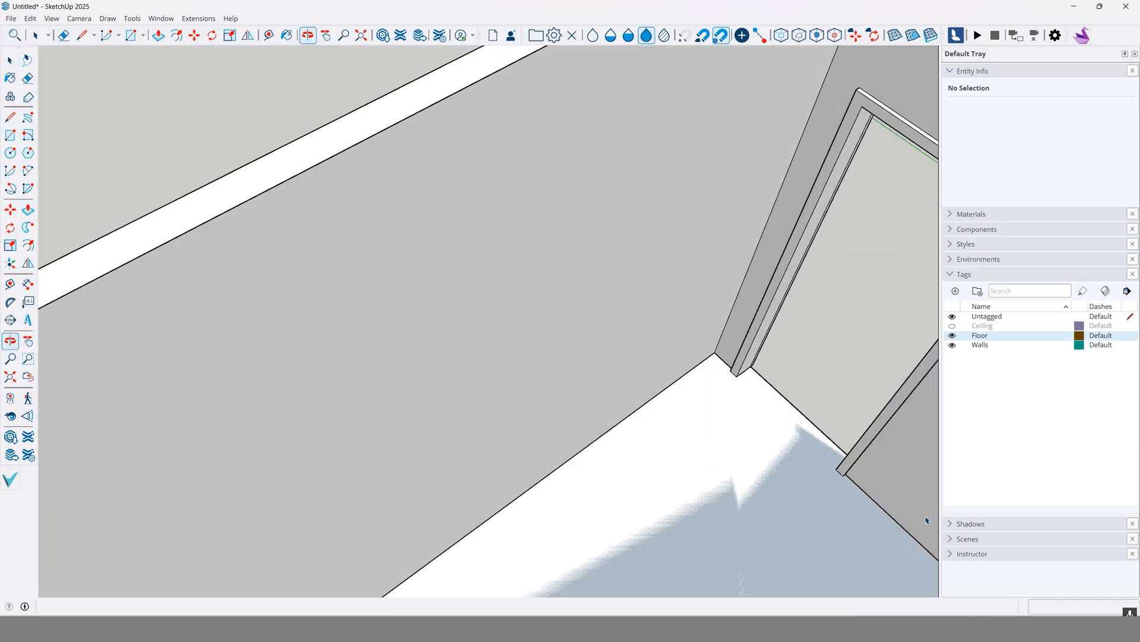
scroll(534, 265, "down", 3)
middle_click_drag(507, 259, 713, 341)
scroll(713, 341, "down", 2)
middle_click_drag(451, 229, 498, 291)
left_click(376, 309)
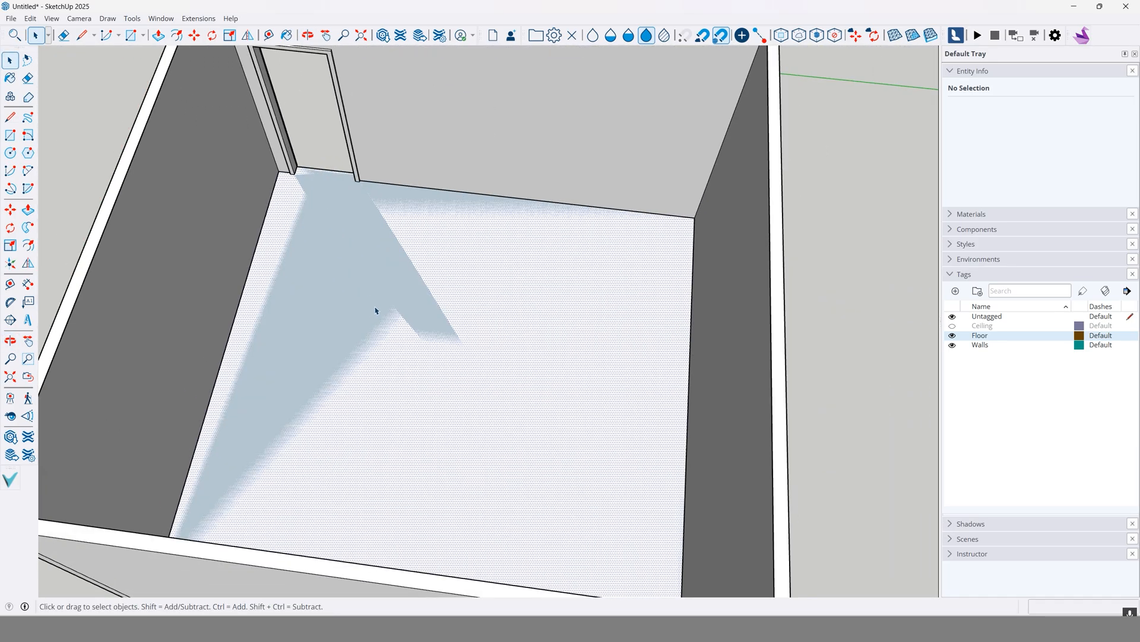
key("Delete")
Step: Search 3D Warehouse for "internal door" and load the pale six-panel door directly into the model
scroll(474, 301, "down", 3)
middle_click_drag(491, 348, 939, 229)
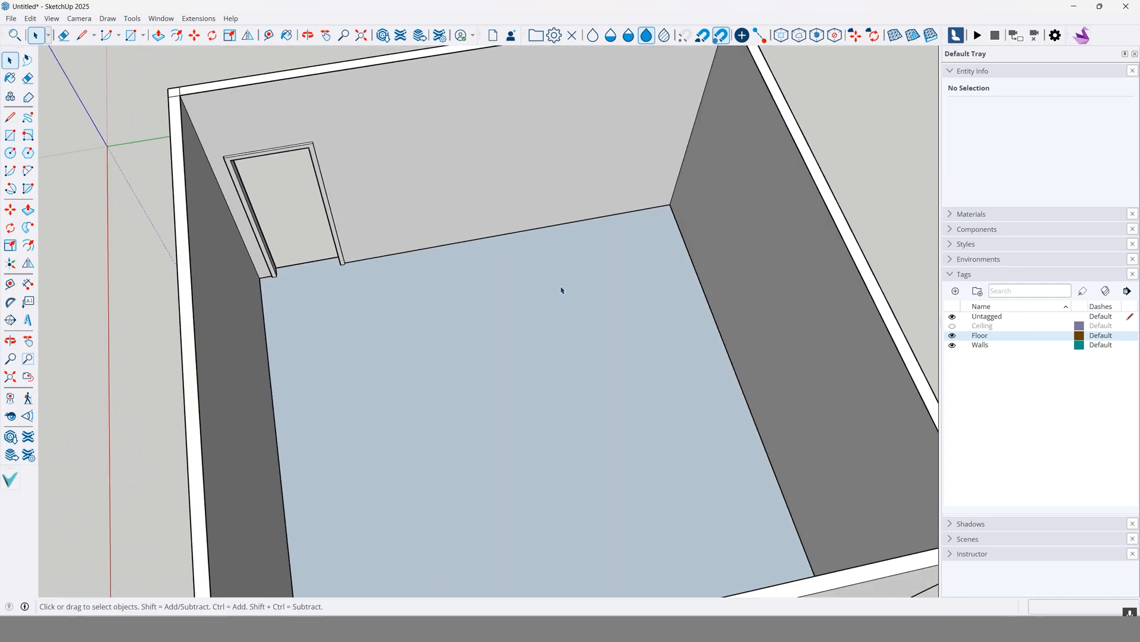
scroll(523, 277, "down", 3)
middle_click_drag(544, 278, 499, 300, "shift")
scroll(501, 277, "up", 3)
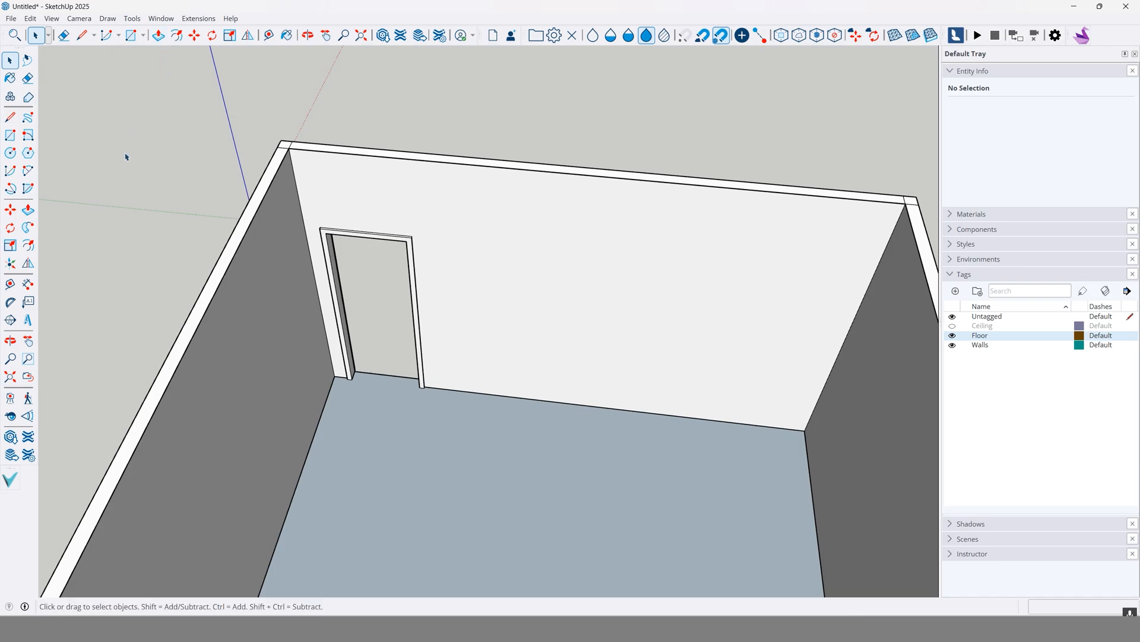
left_click(10, 436)
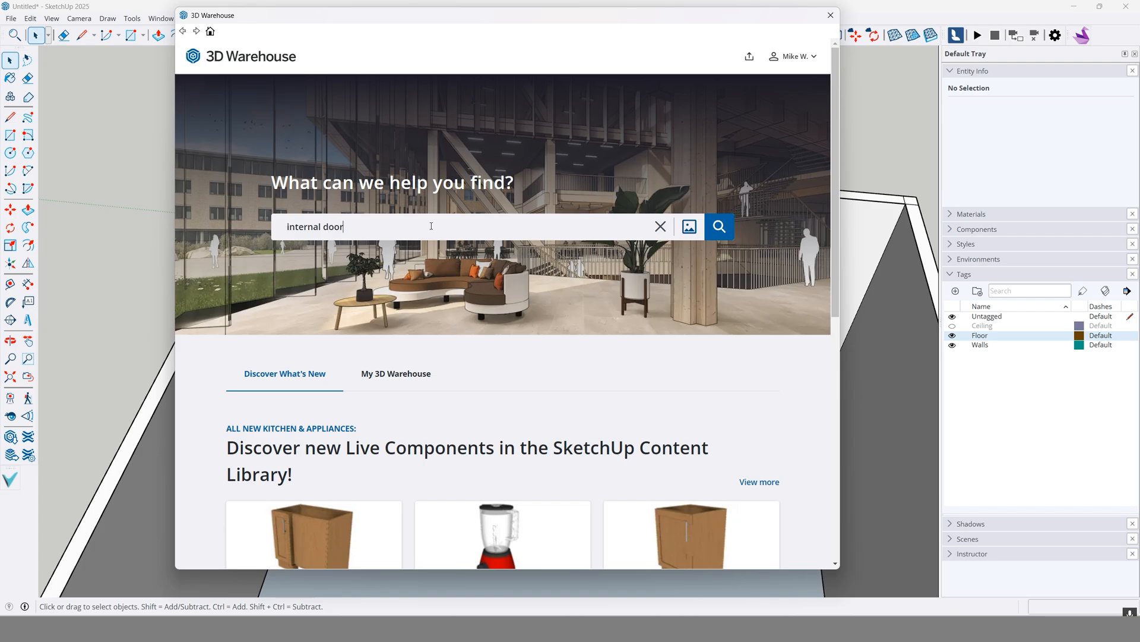
key("Return")
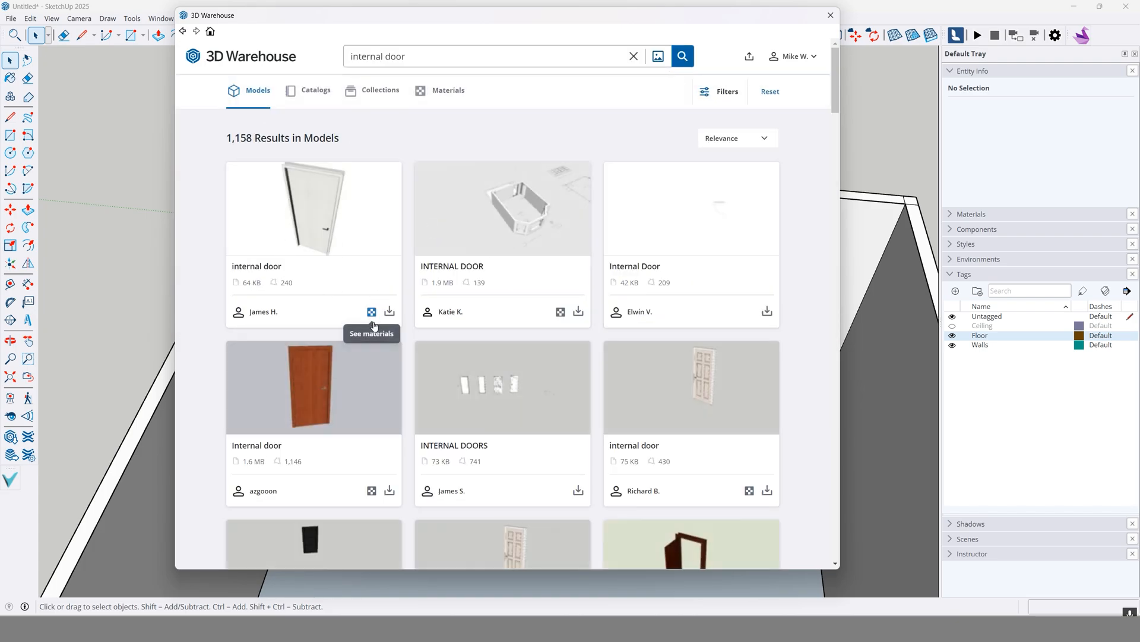
left_click(769, 492)
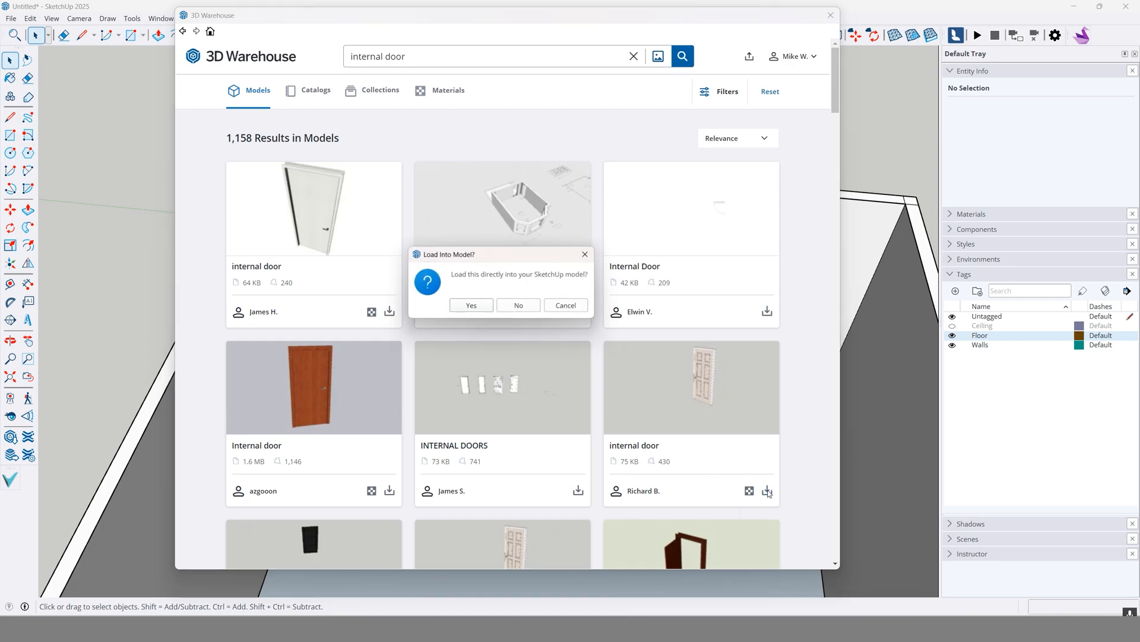
left_click(487, 306)
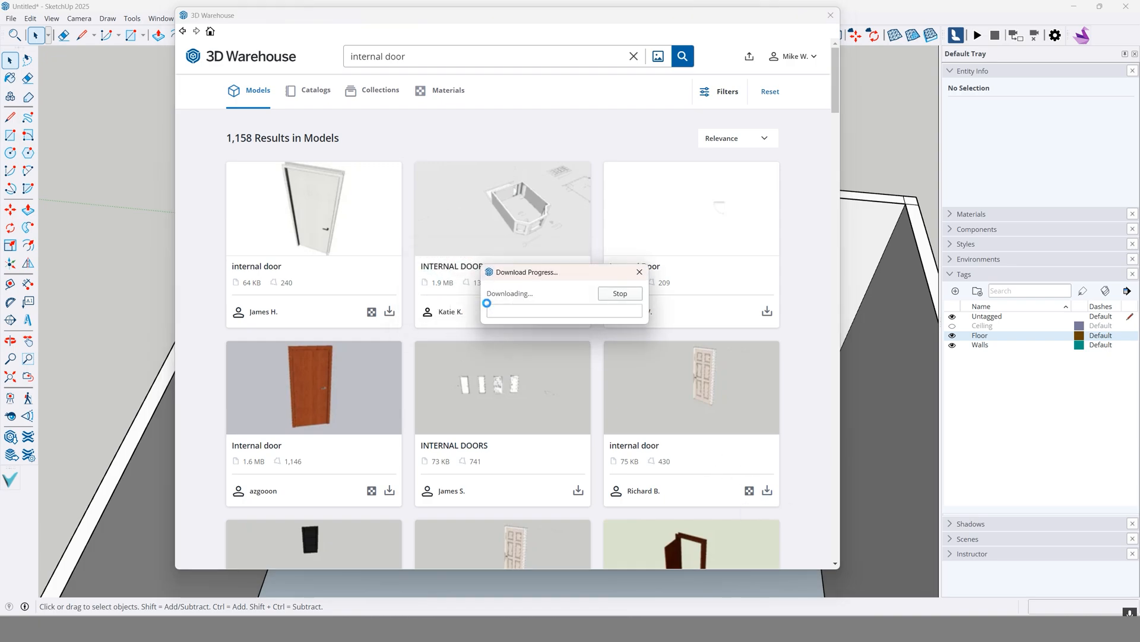
Step: Place the imported door component in the empty area outside the room
scroll(461, 304, "down", 3)
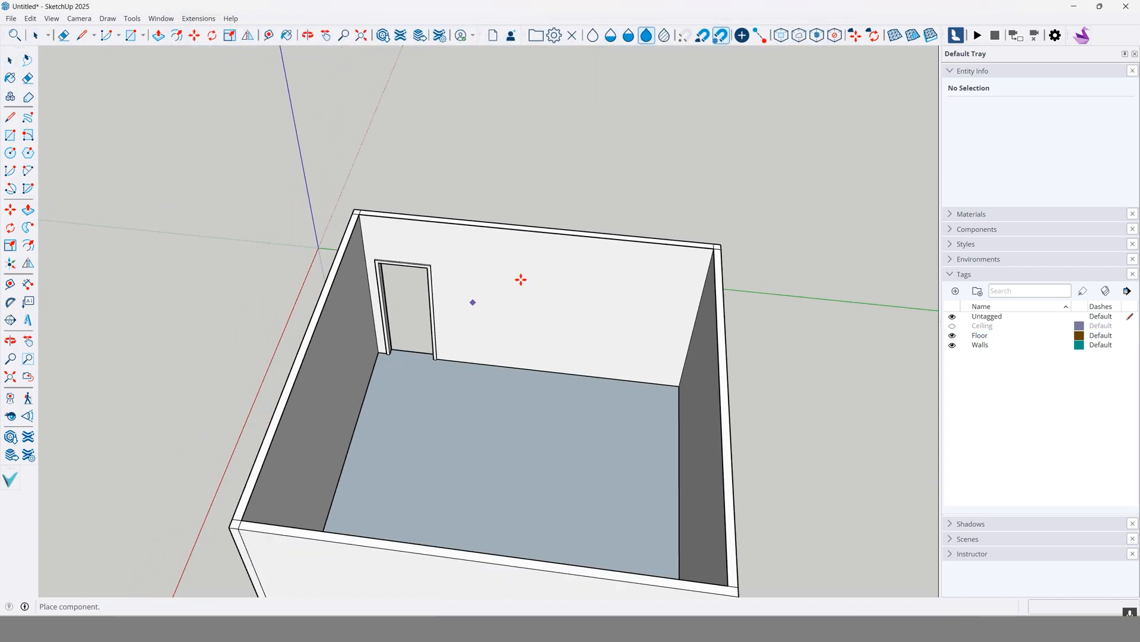
scroll(501, 189, "down", 6)
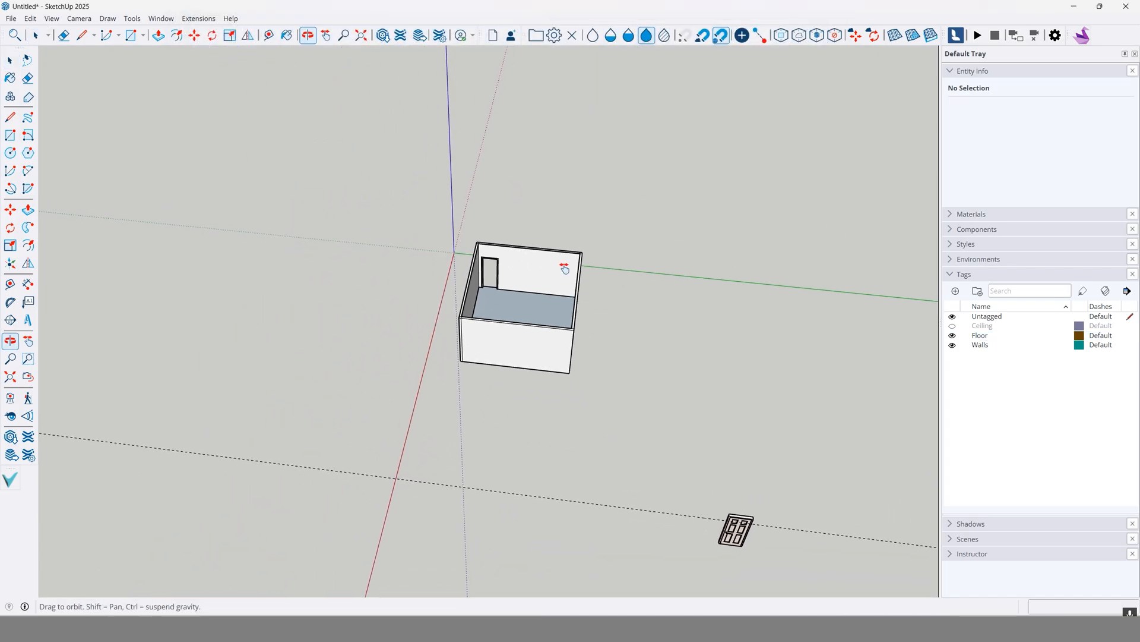
left_click(535, 130)
Step: Move the door component by its lower corner about 6747 mm onto the room's floor in front of the door opening
scroll(630, 282, "up", 8)
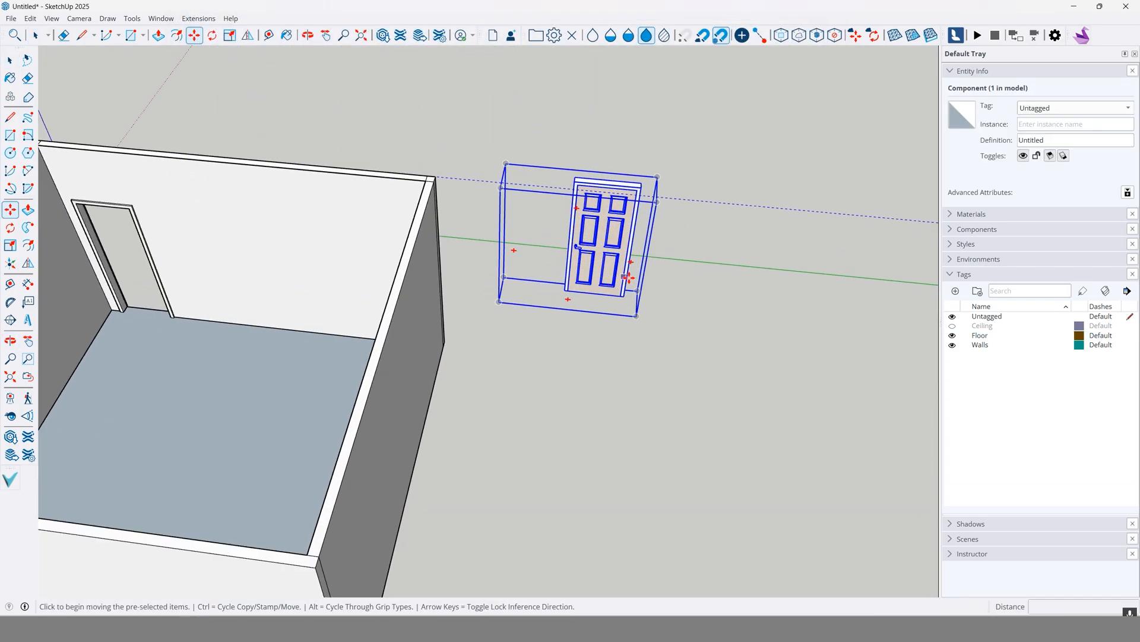
left_click(635, 299)
scroll(624, 303, "down", 3)
middle_click_drag(449, 303, 891, 324, "shift")
scroll(472, 346, "up", 4)
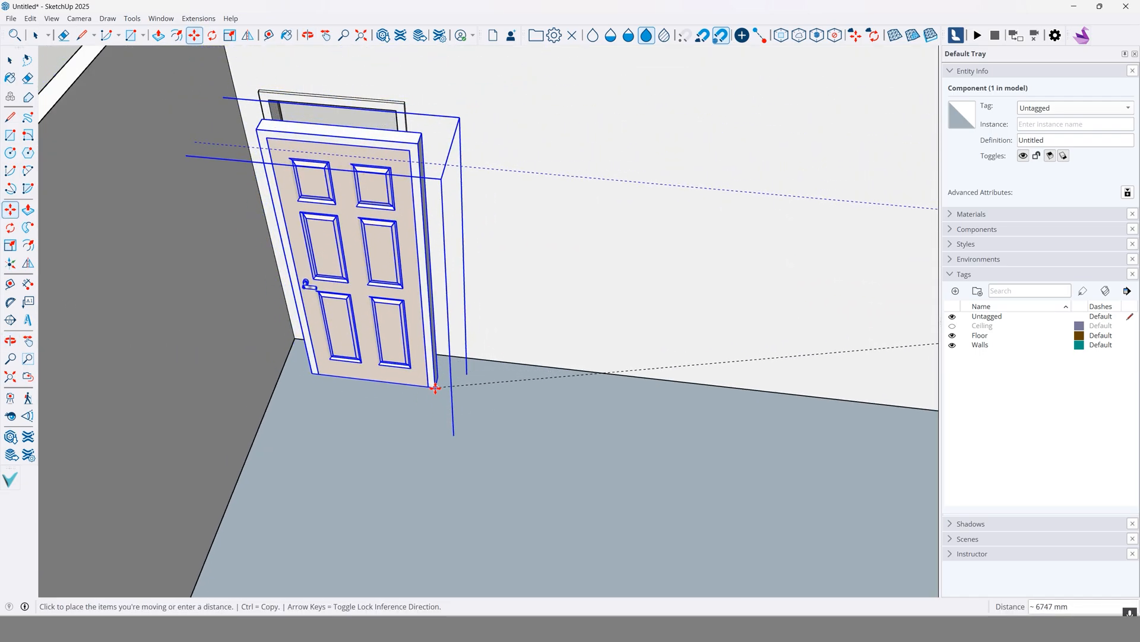
middle_click_drag(433, 386, 424, 319)
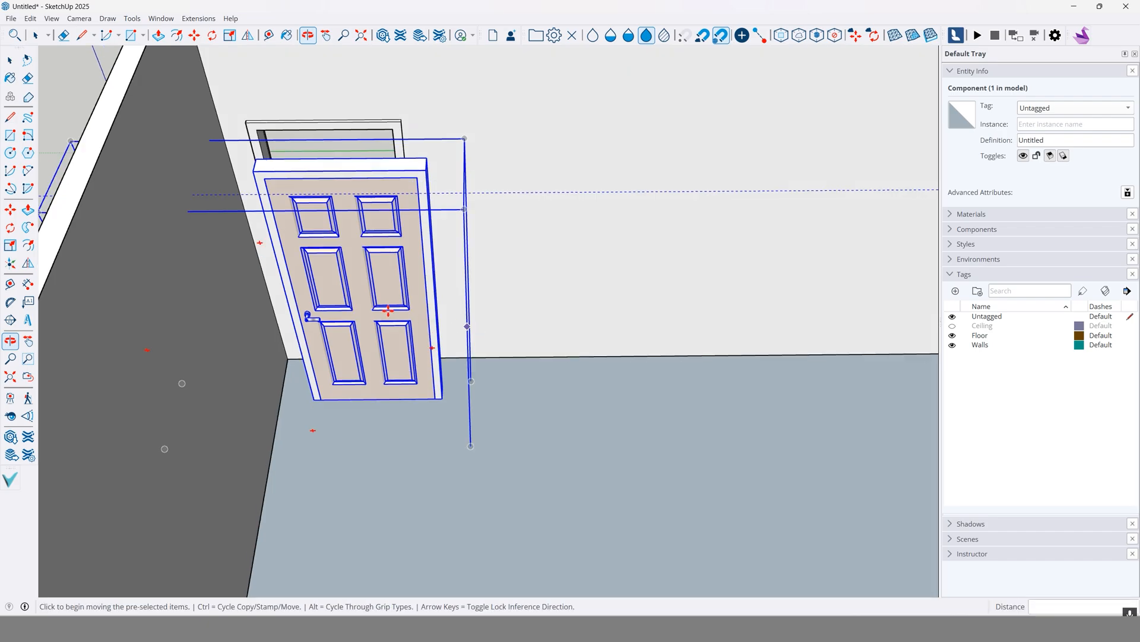
Step: Open the door component and delete its frame group, keeping only the door leaf
key("space")
double_click(418, 176)
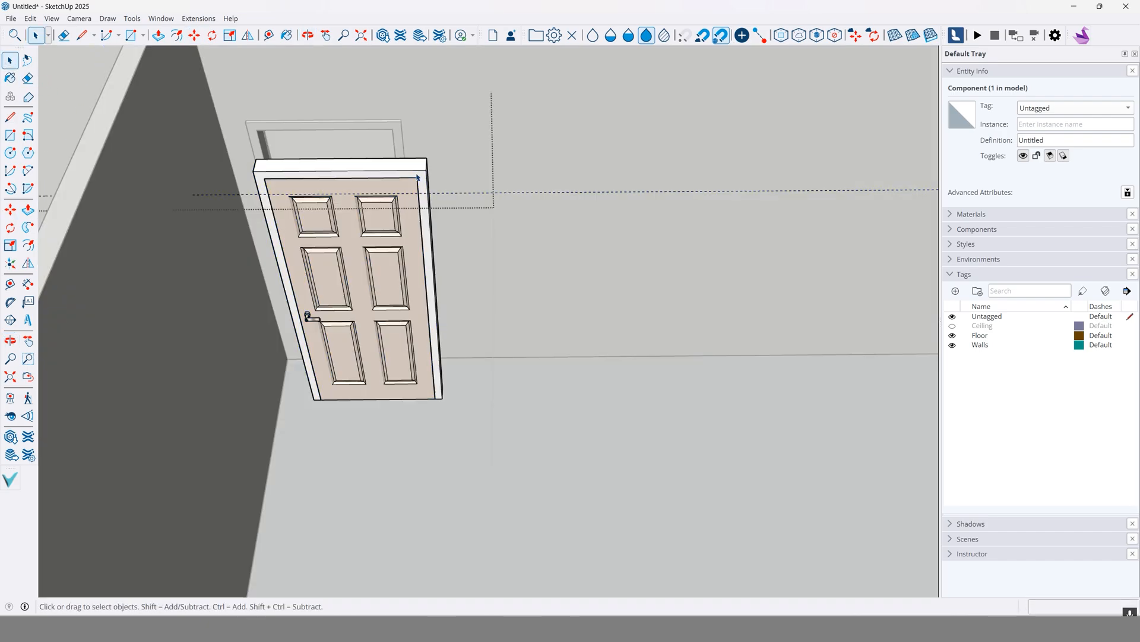
triple_click(417, 176)
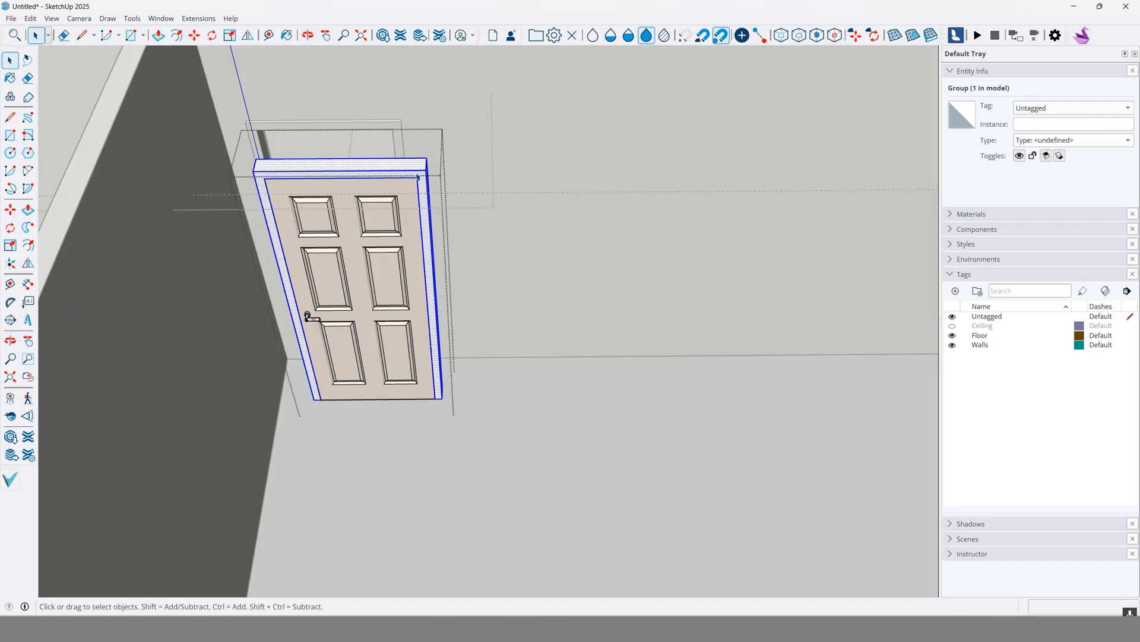
triple_click(418, 176)
key("Escape")
key("Escape")
Step: Move the frameless door by its lower right corner to the bottom corner of the wall's door opening
left_click(386, 271)
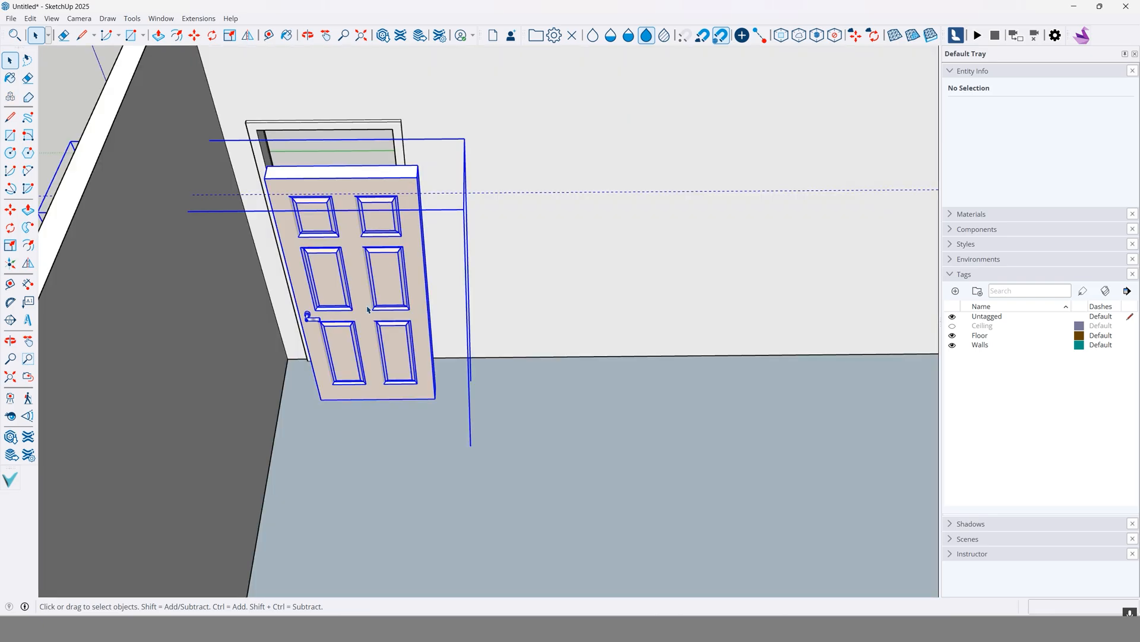
left_click(10, 215)
middle_click_drag(486, 303, 486, 369)
scroll(486, 368, "up", 3)
middle_click_drag(339, 311, 504, 322, "shift")
left_click(441, 421)
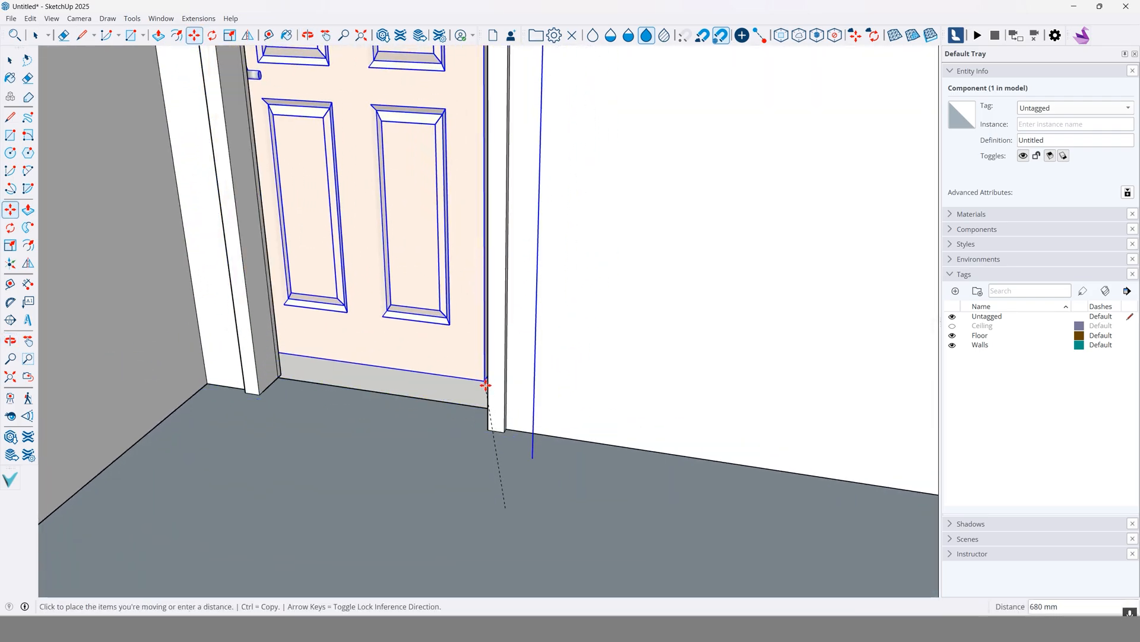
left_click(490, 426)
middle_click_drag(371, 321, 259, 356)
left_click(10, 60)
scroll(438, 242, "down", 3)
middle_click_drag(437, 243, 509, 317, "shift")
scroll(423, 250, "down", 1)
scroll(424, 249, "up", 3)
middle_click_drag(474, 247, 415, 253)
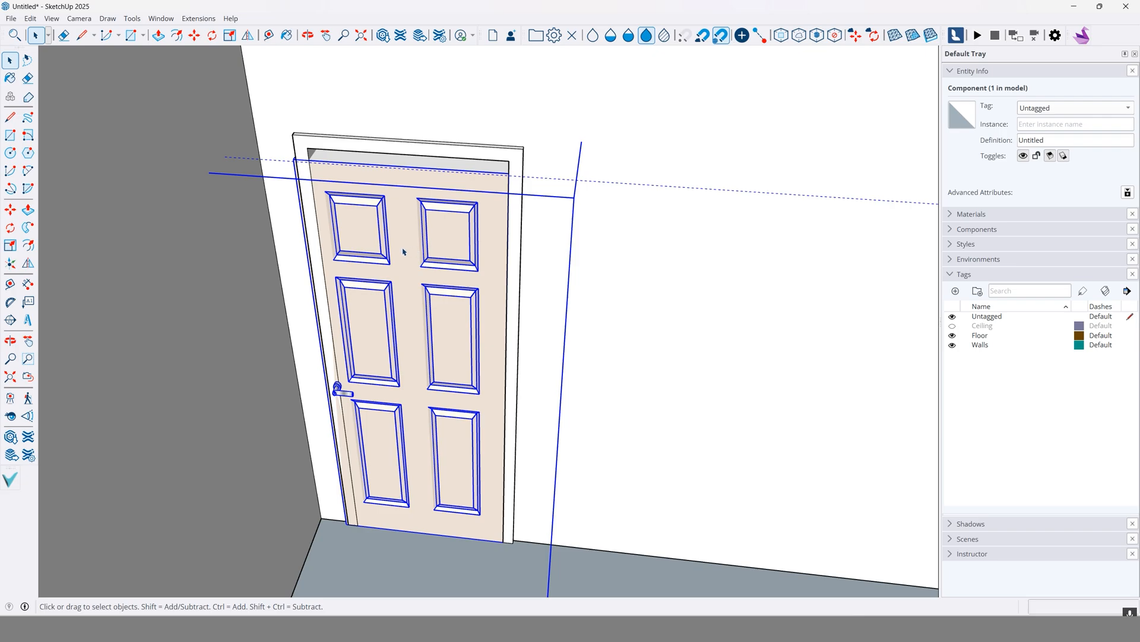
double_click(403, 252)
left_click(407, 256)
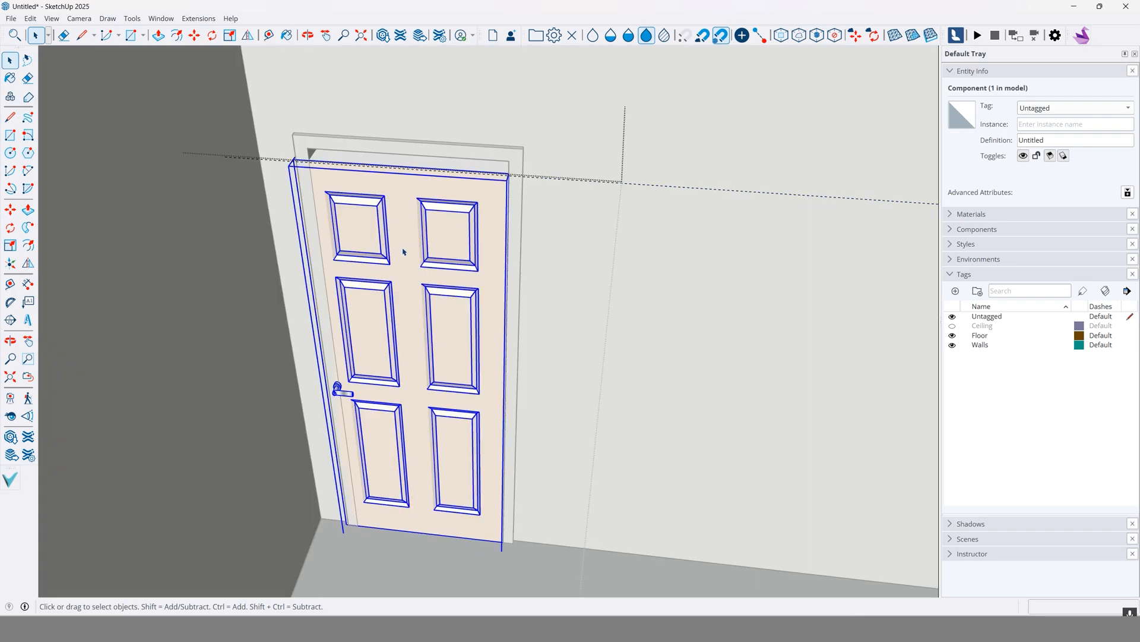
scroll(357, 372, "up", 1)
key("Escape")
double_click(382, 321)
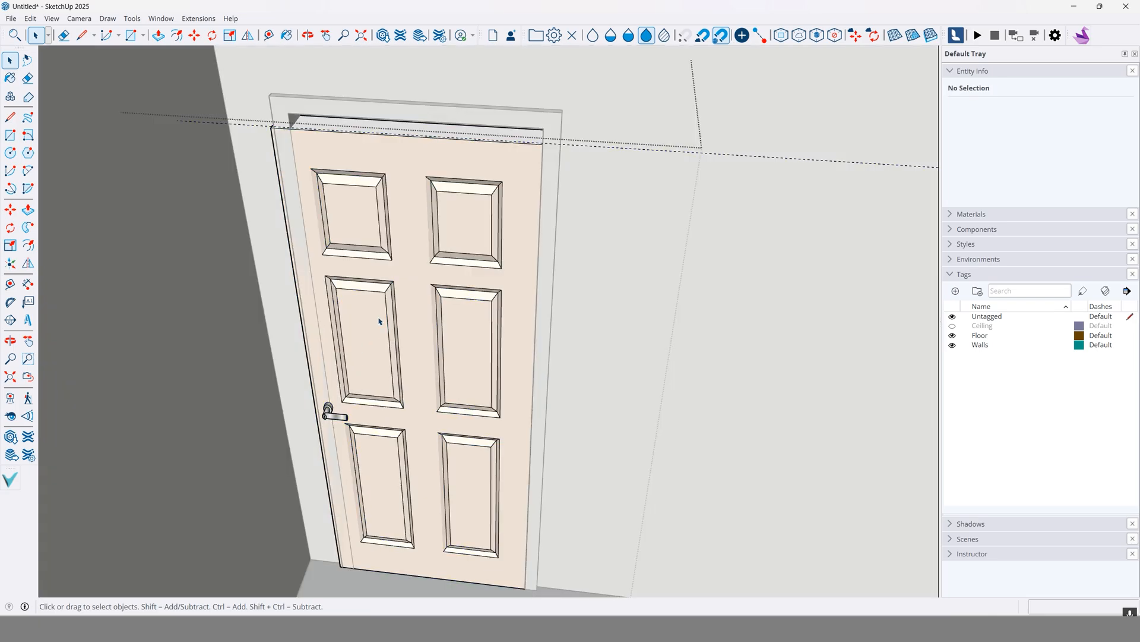
scroll(385, 289, "down", 2)
key("Escape")
scroll(384, 290, "up", 2)
left_click(385, 290)
scroll(366, 291, "down", 1)
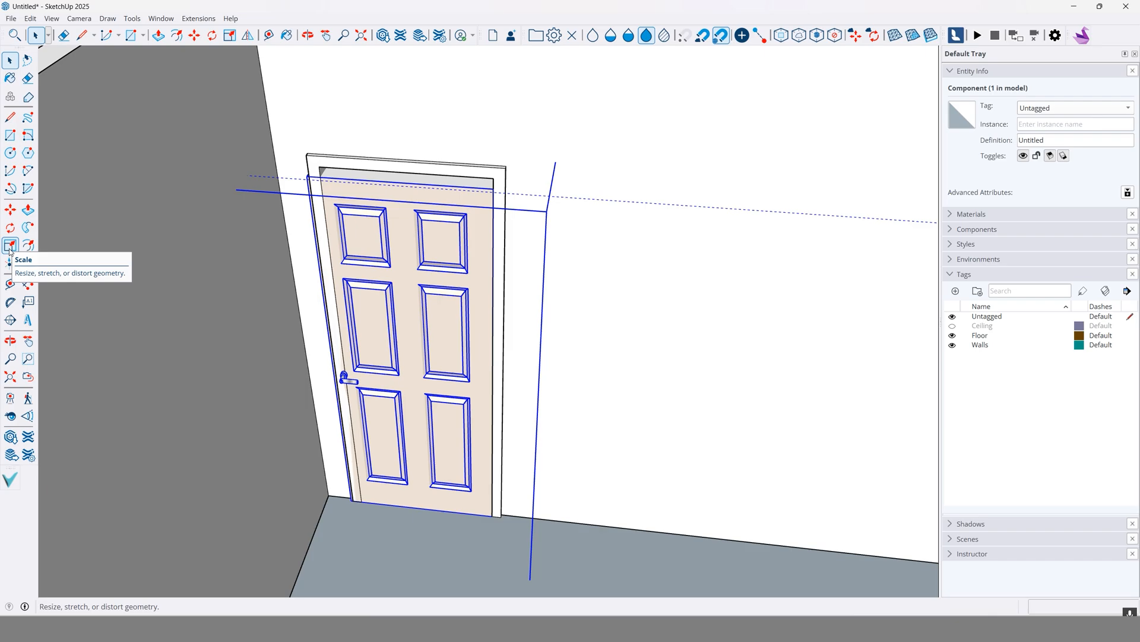
left_click(9, 251)
middle_click_drag(324, 363, 568, 397)
scroll(568, 397, "down", 2)
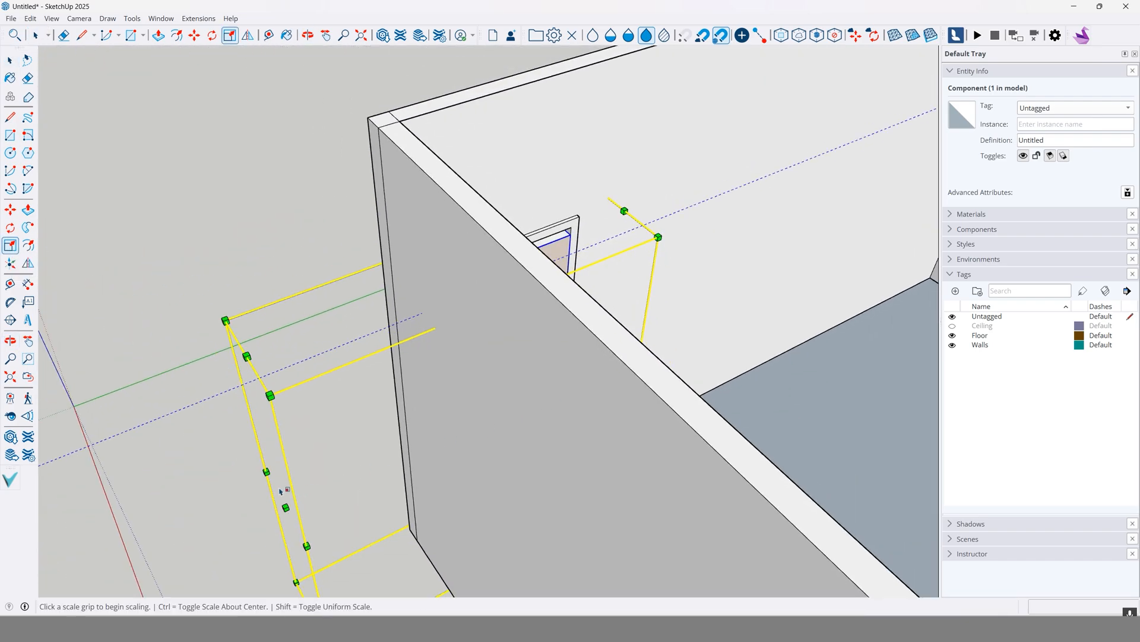
middle_click_drag(324, 497, 145, 395)
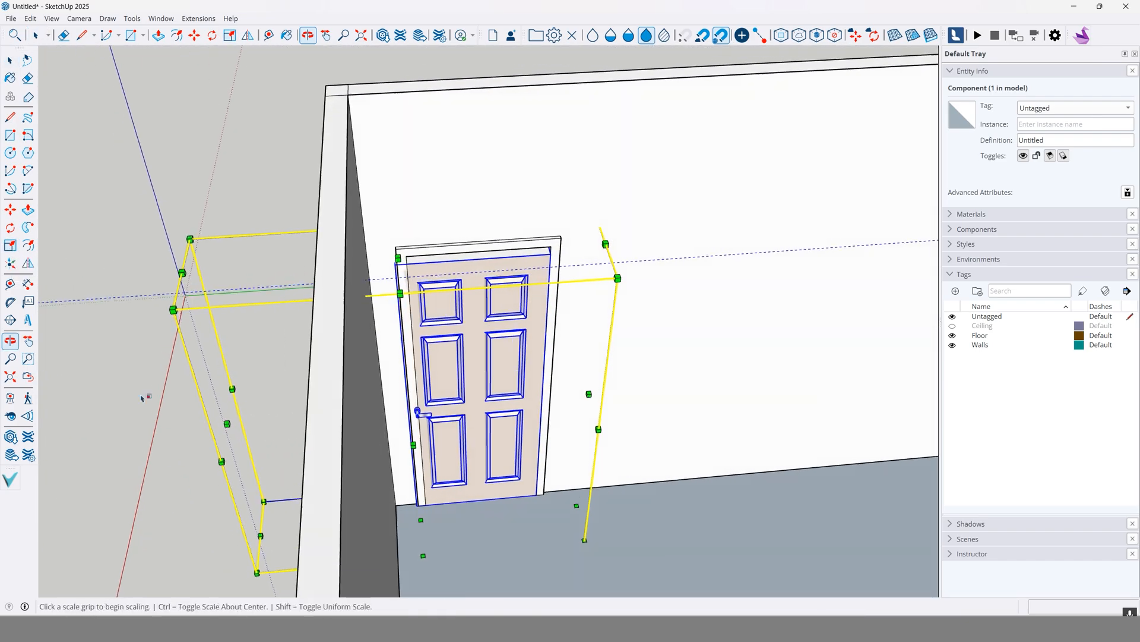
left_click(14, 64)
Step: Open the door component, select the leaf group inside it and examine its scale grips from several sides
double_click(445, 300)
left_click(447, 301)
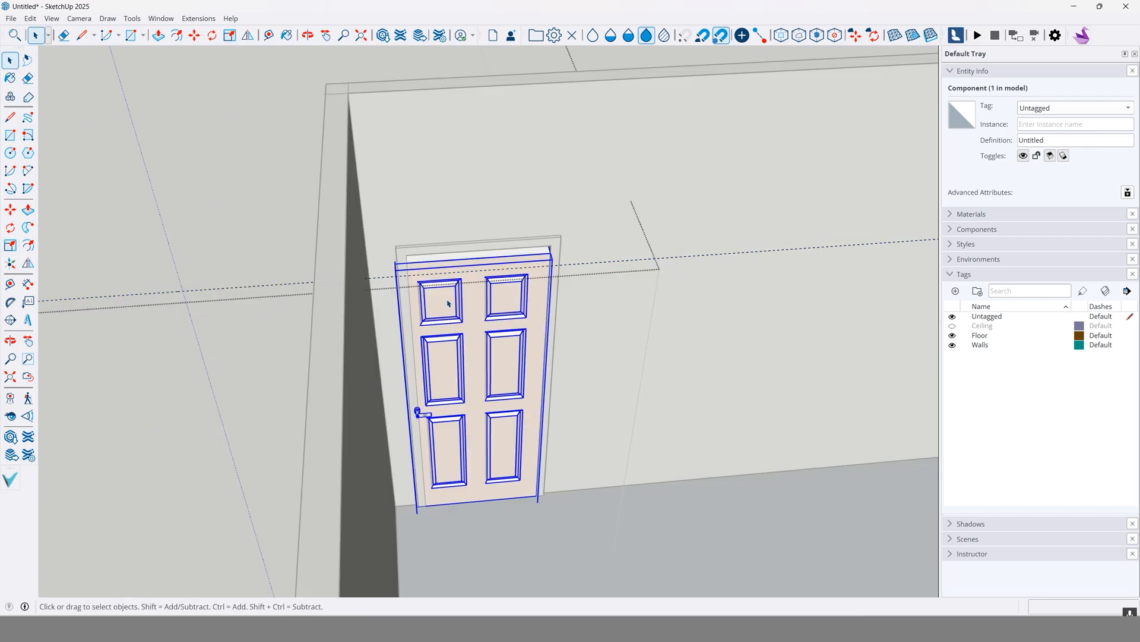
left_click(11, 247)
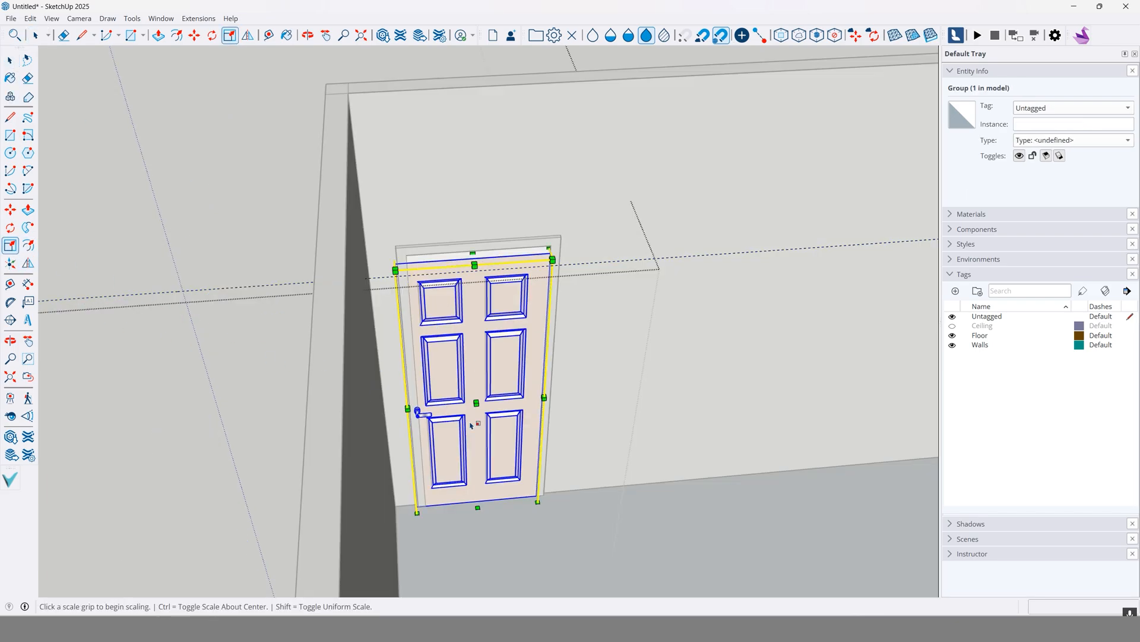
scroll(409, 410, "up", 5)
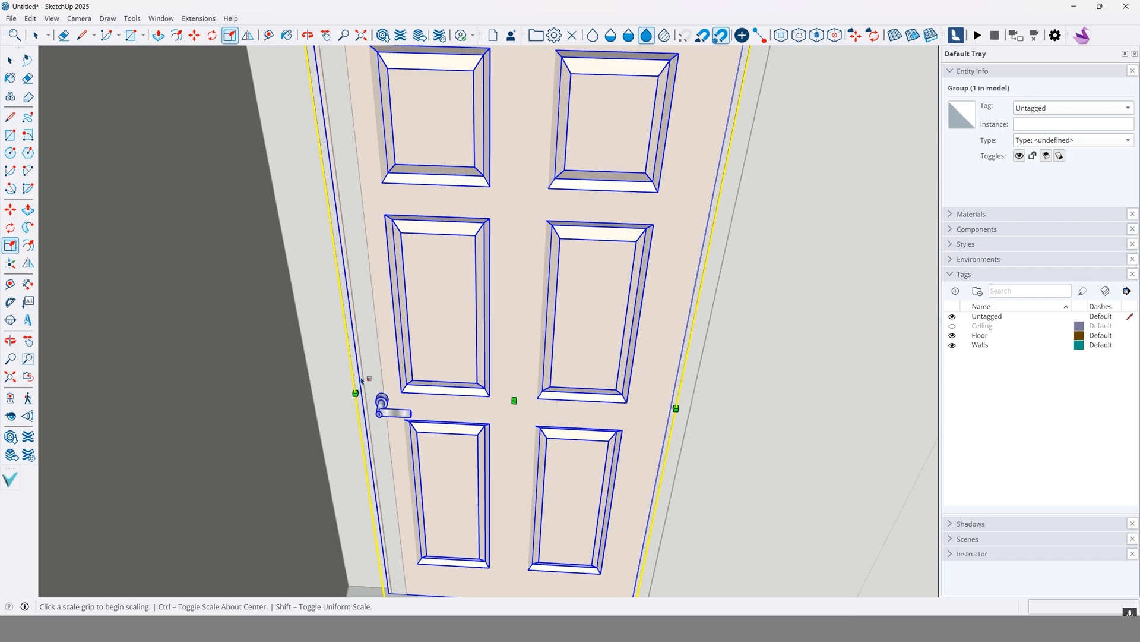
scroll(362, 364, "down", 4)
middle_click_drag(429, 265, 469, 461)
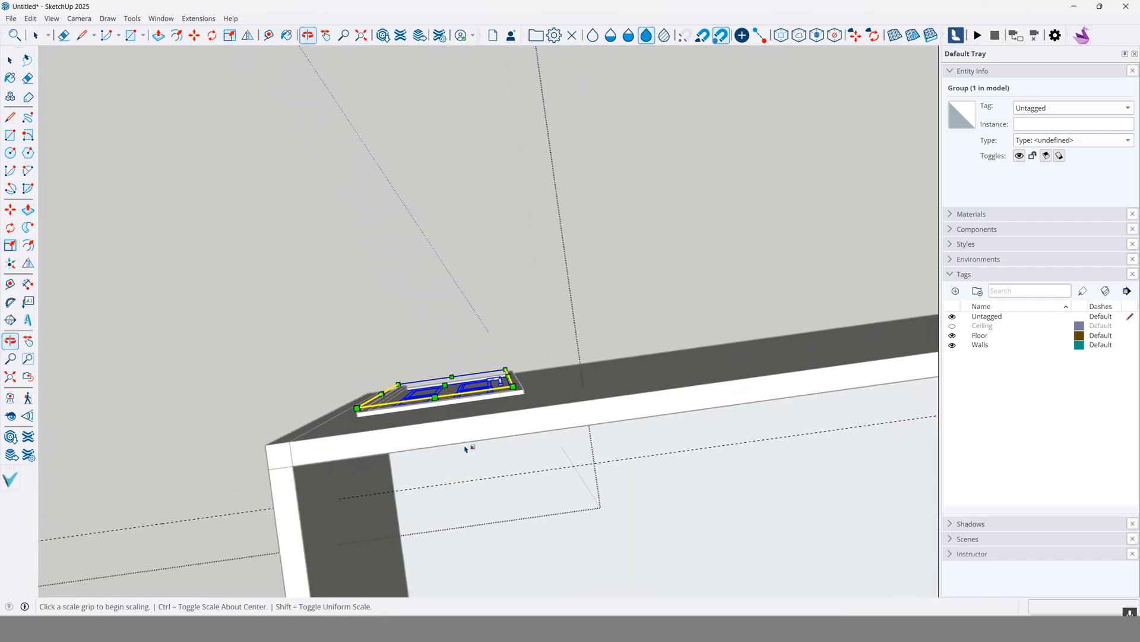
mouse_move(437, 403)
middle_mouse_down()
mouse_move(434, 383)
mouse_move(435, 397)
middle_mouse_up()
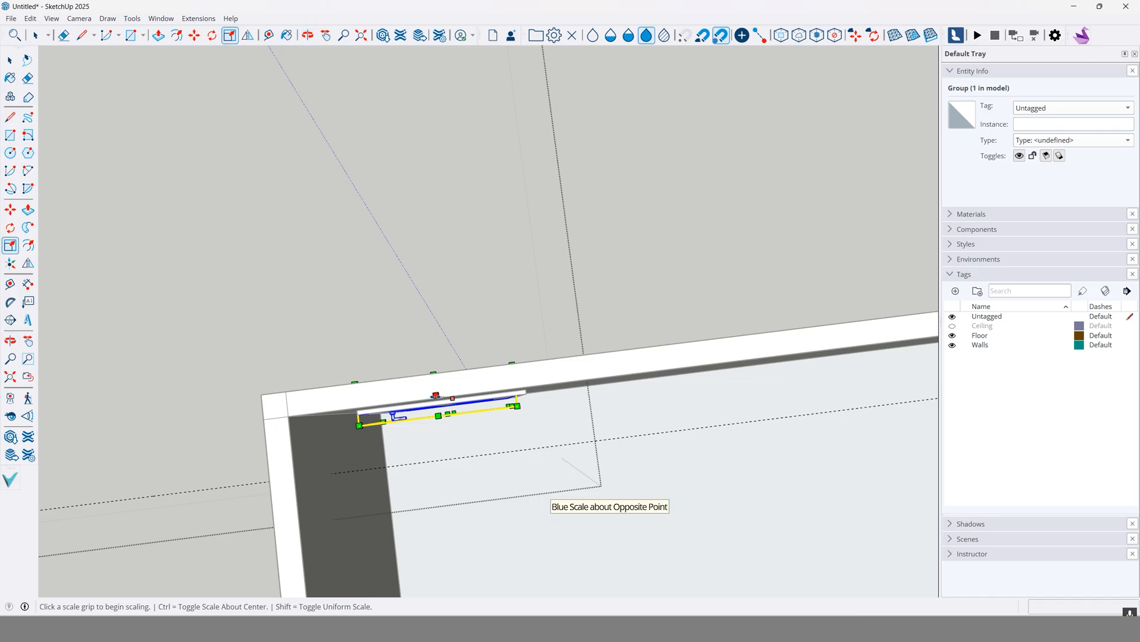
middle_click_drag(382, 396, 166, 314)
Step: Copy the door leaf group about 1264 mm away from the wall, into the empty area outside the room
left_click(11, 210)
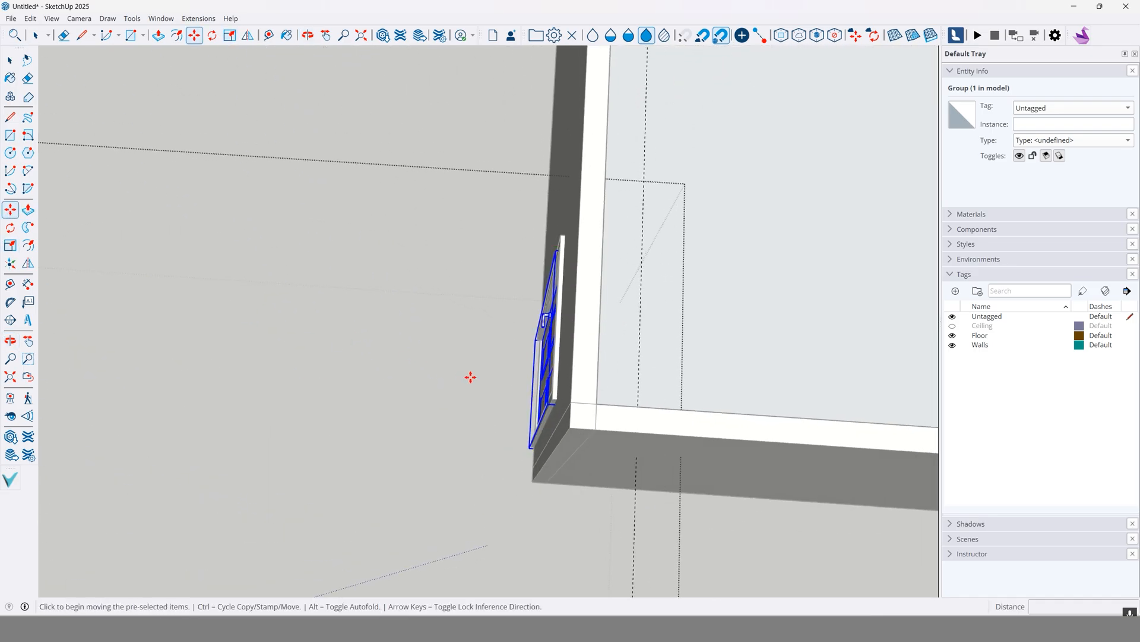
key("ctrl")
left_click(524, 398)
left_click(350, 383)
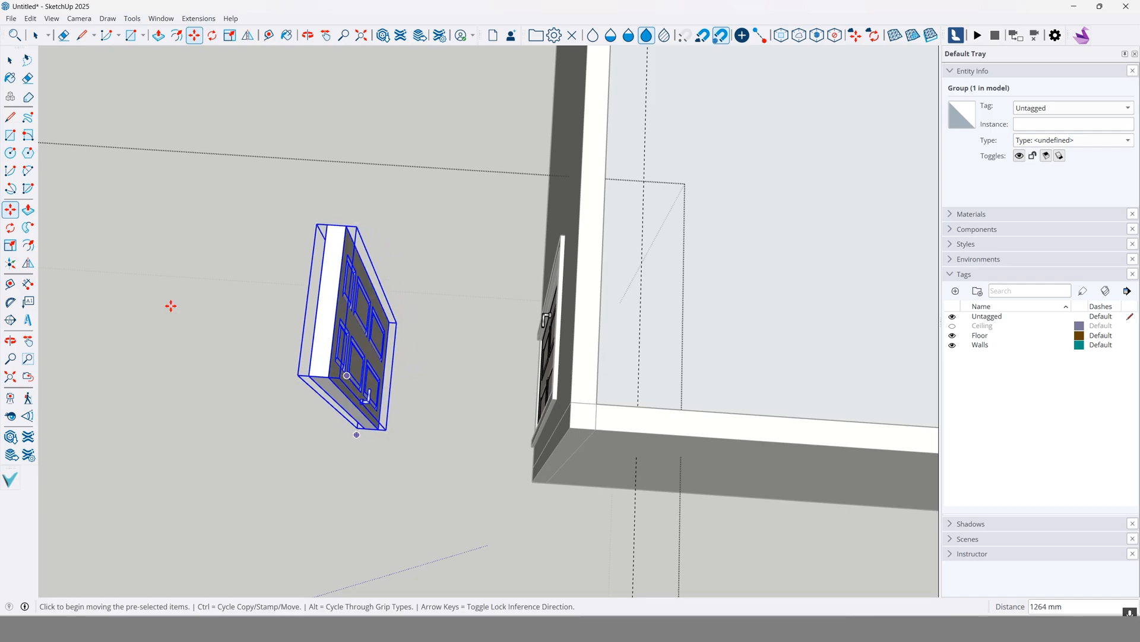
Step: Try to scale the copied door leaf by its side, top and edge grips
left_click(11, 246)
middle_click_drag(380, 309, 355, 380)
left_click(349, 374)
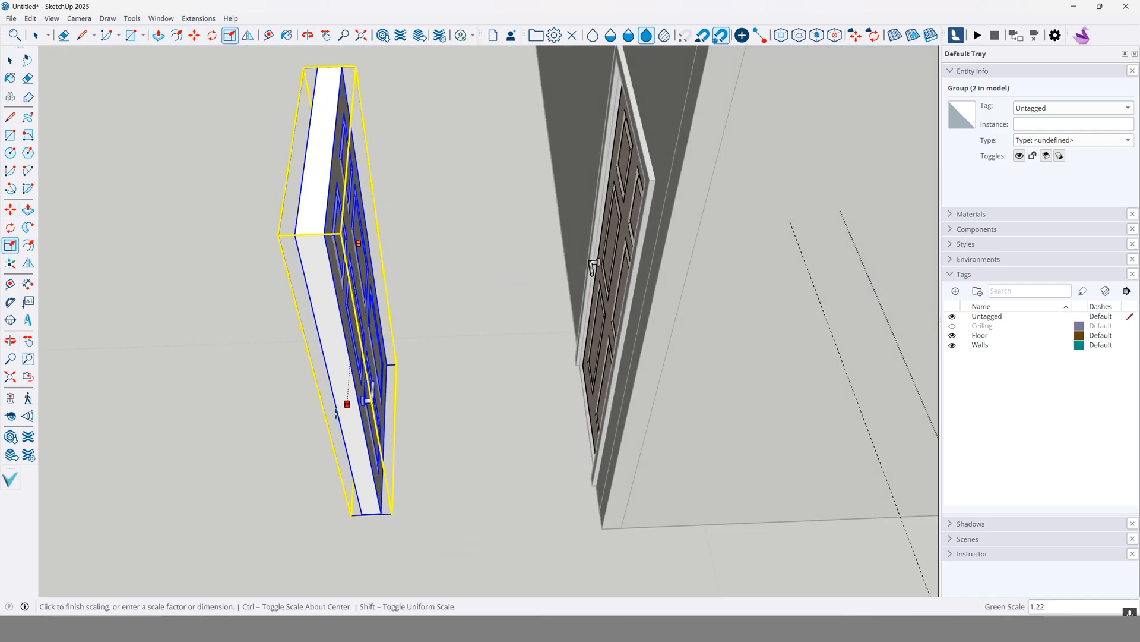
key("Escape")
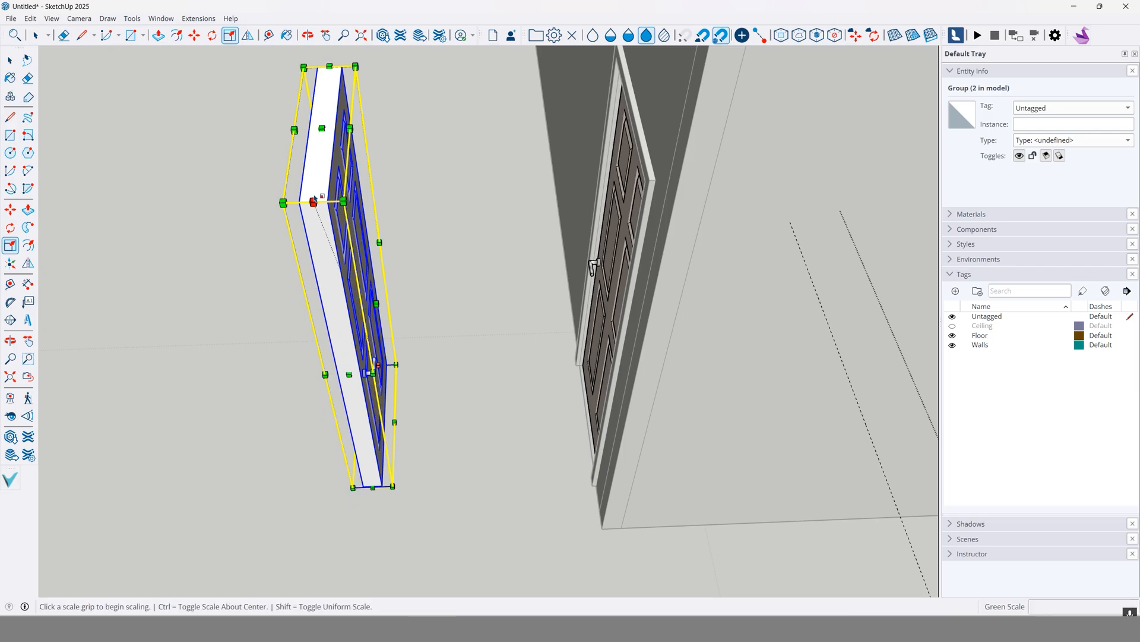
left_click(321, 130)
key("Escape")
key("Escape")
middle_click_drag(339, 279, 416, 351)
scroll(458, 179, "up", 2)
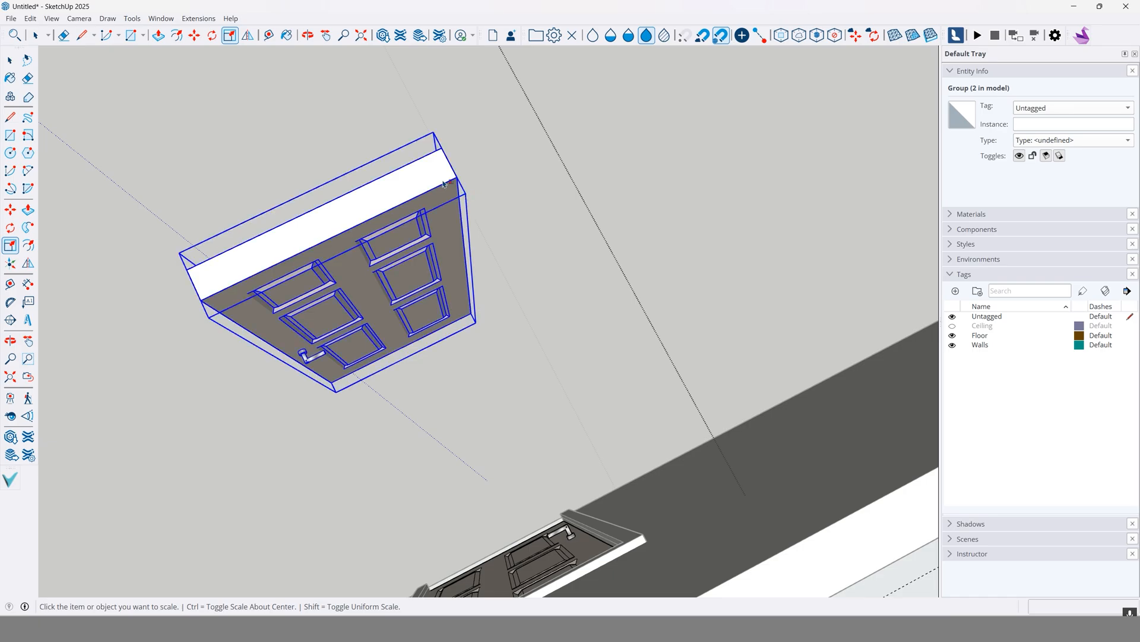
left_click(444, 184)
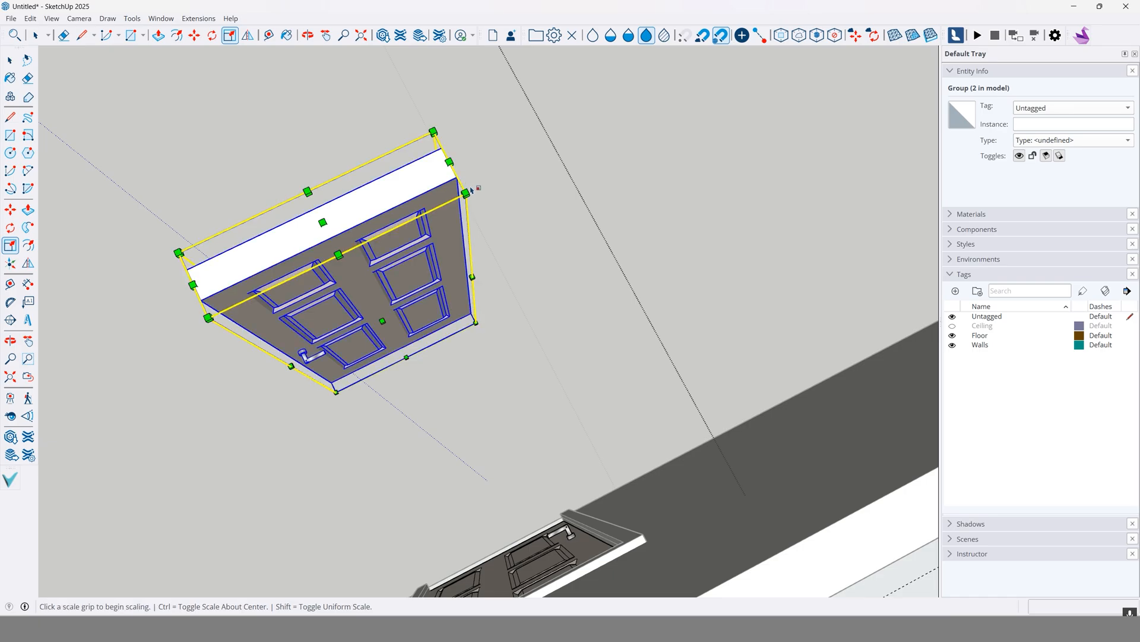
left_click(449, 164)
key("shift")
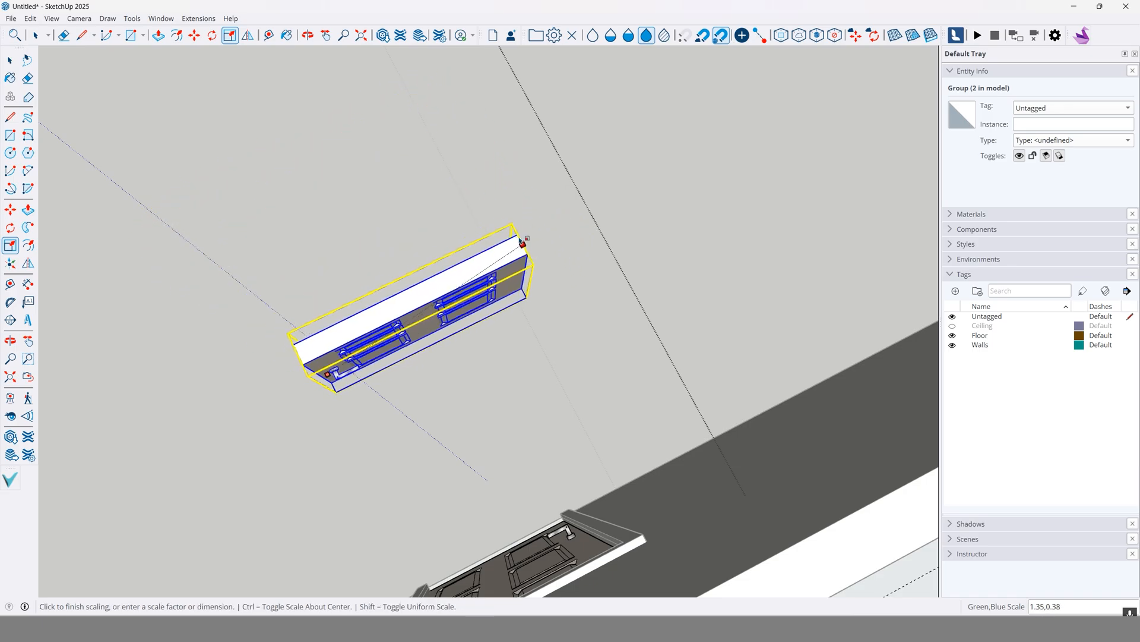
scroll(437, 232, "down", 3)
key("Escape")
Step: Delete the copied door leaf outside the room
middle_click_drag(436, 235, 338, 211)
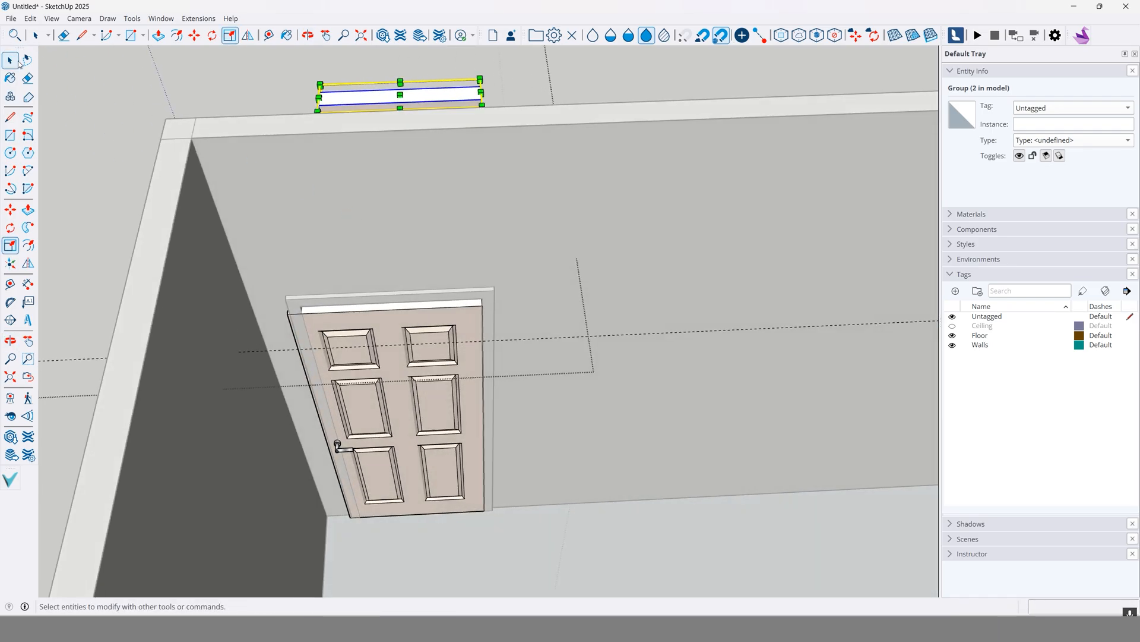
left_click(16, 61)
left_click(434, 61)
double_click(441, 97)
key("Delete")
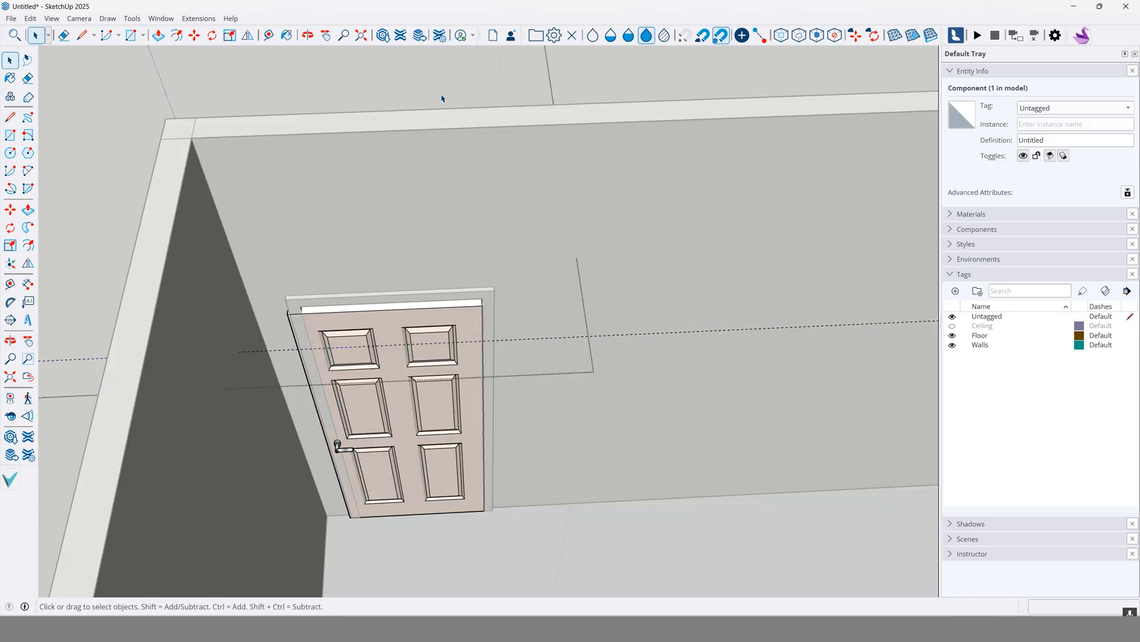
Step: Reopen the door component and open its leaf group for editing, selecting all of the leaf's geometry
key("Escape")
double_click(398, 409)
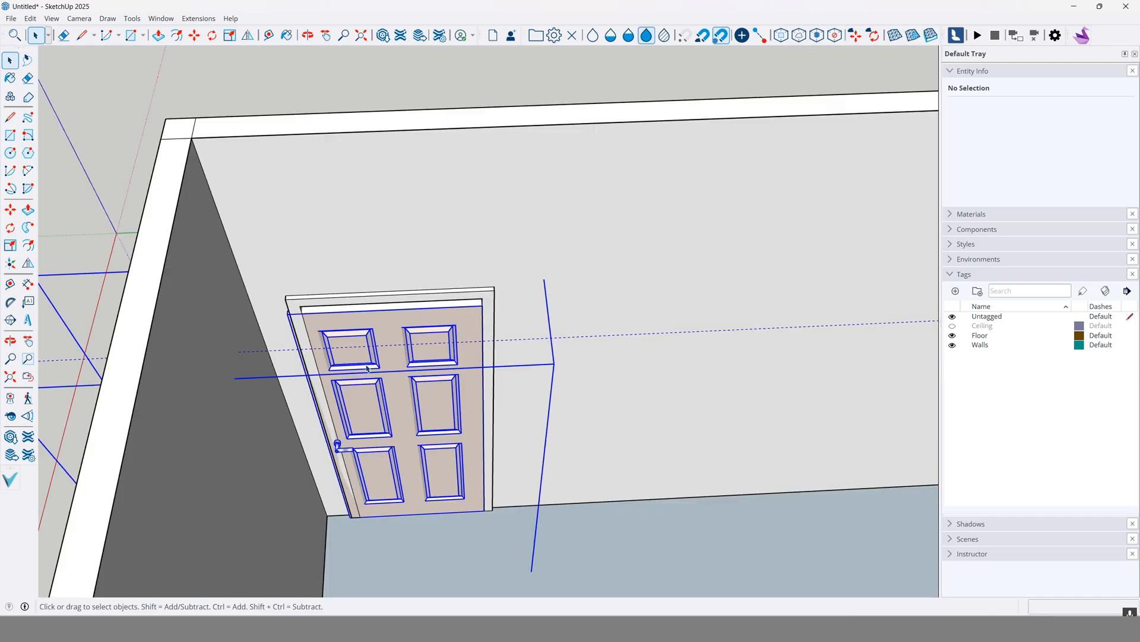
left_click(395, 415)
middle_click_drag(394, 418, 455, 300, "shift")
scroll(454, 300, "up", 4)
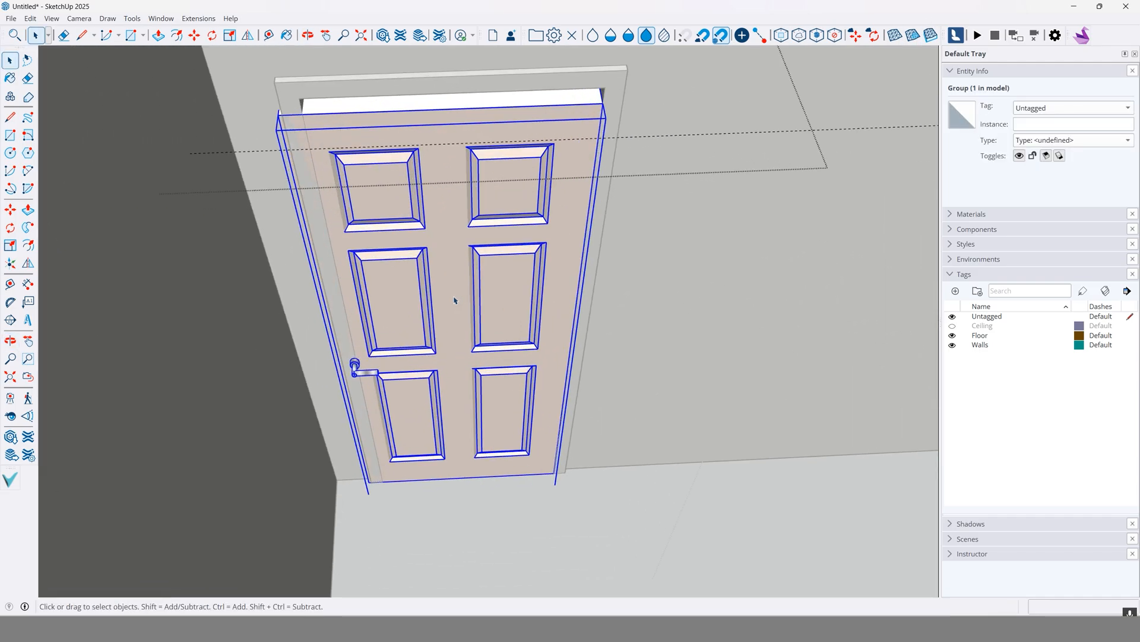
scroll(440, 300, "up", 2)
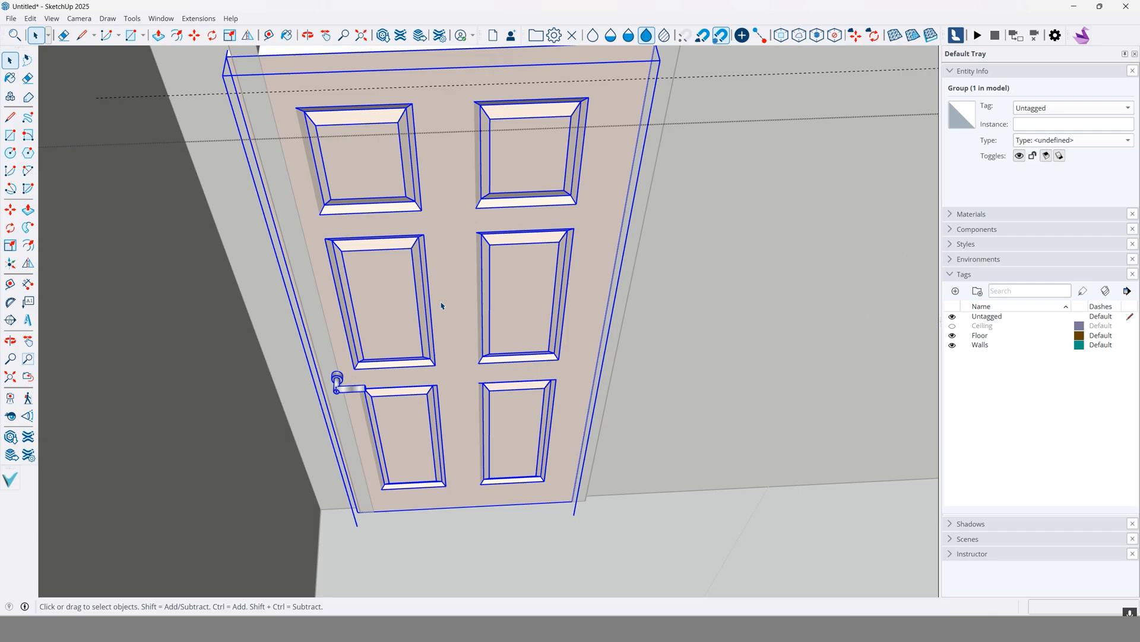
scroll(448, 311, "down", 1)
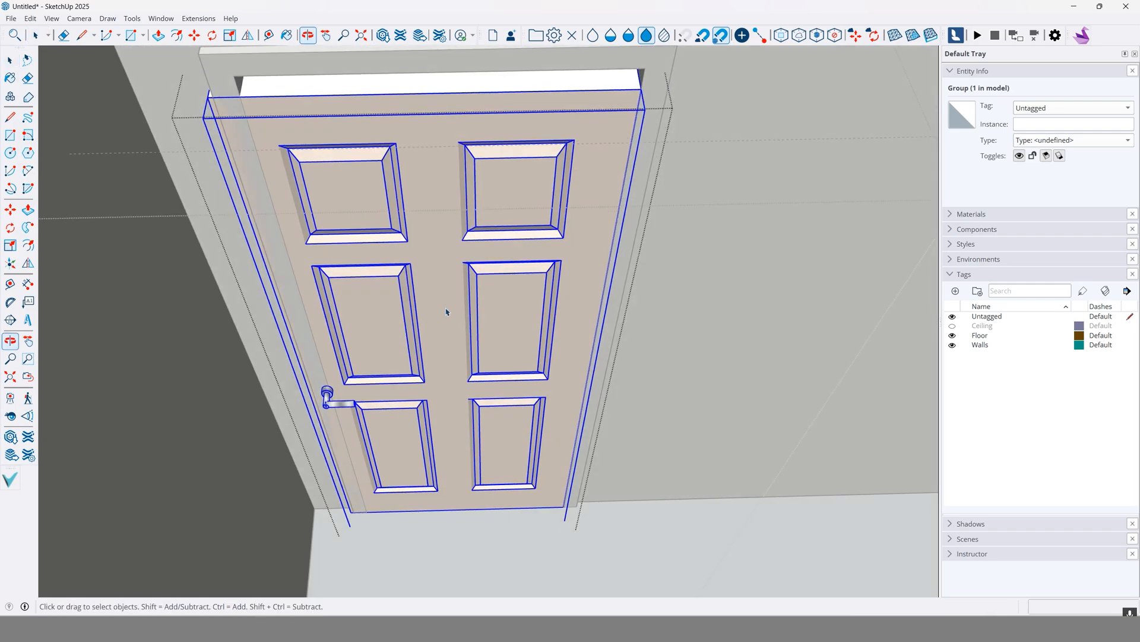
triple_click(446, 308)
middle_click_drag(446, 307, 389, 212)
scroll(418, 324, "down", 3)
scroll(363, 321, "up", 5)
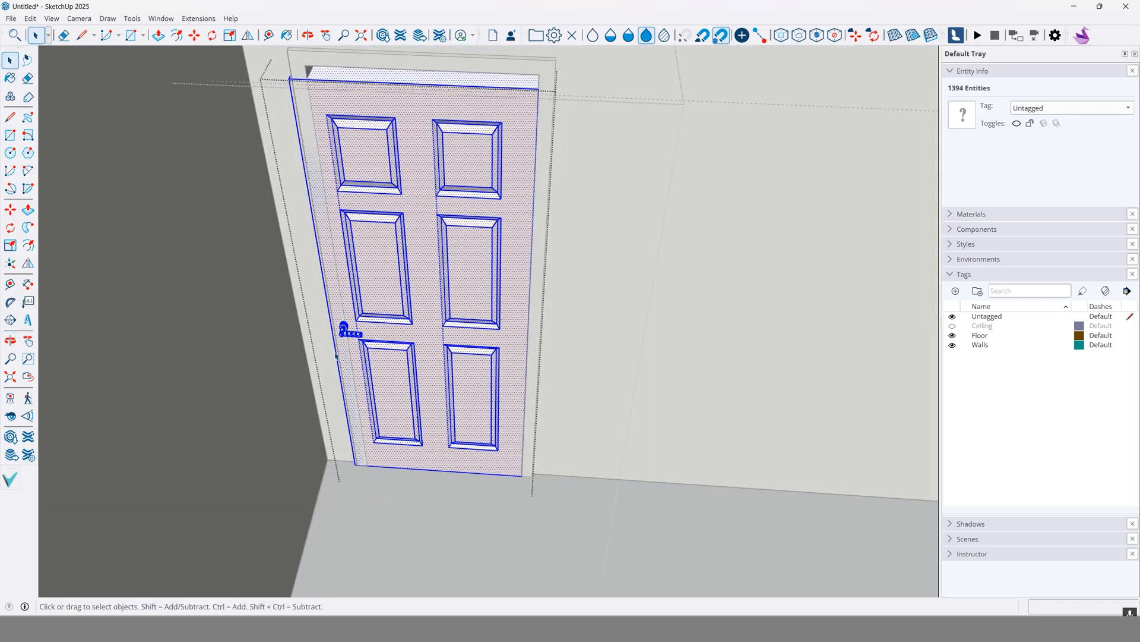
Step: Select the whole lever handle on the room side of the door leaf and delete it
middle_click_drag(363, 322, 277, 438)
scroll(276, 438, "down", 3)
middle_click_drag(245, 399, 505, 303)
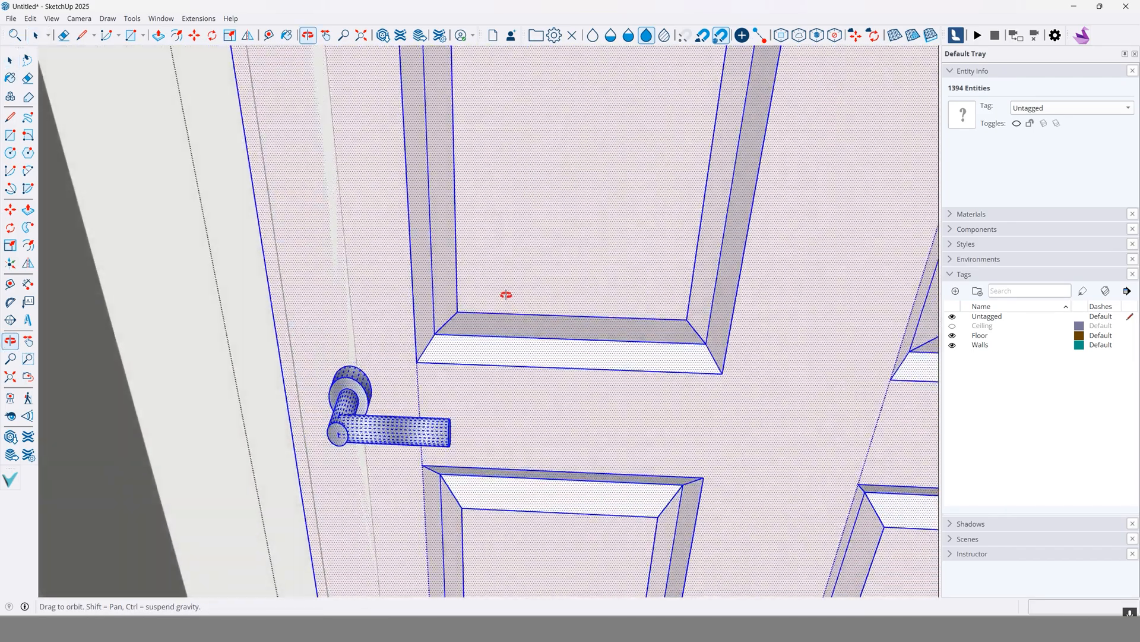
scroll(360, 436, "up", 4)
middle_click_drag(346, 442, 370, 438)
left_click(327, 437)
left_click(384, 384)
middle_click_drag(389, 367, 341, 441)
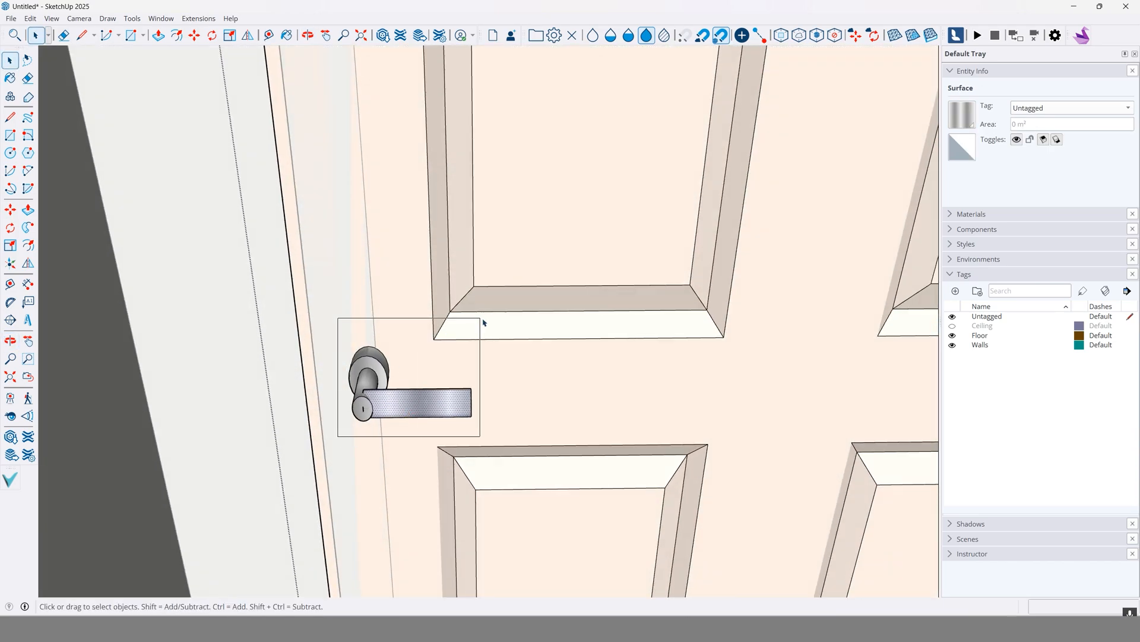
key("Delete")
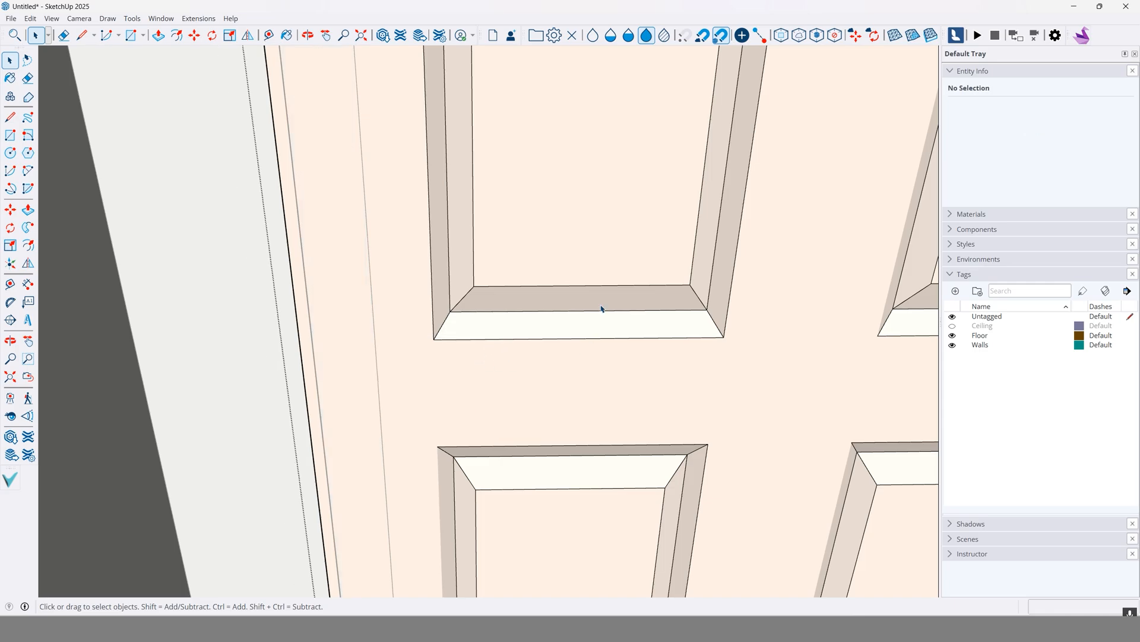
Step: Undo the last handle deletion
scroll(602, 309, "down", 10)
middle_click_drag(601, 308, 219, 331)
scroll(280, 341, "up", 8)
middle_click_drag(345, 392, 249, 316)
key("ctrl+z")
key("ctrl+z")
scroll(315, 361, "up", 3)
Step: Erase the lever handle on the outer side of the door leaf
left_click(291, 357)
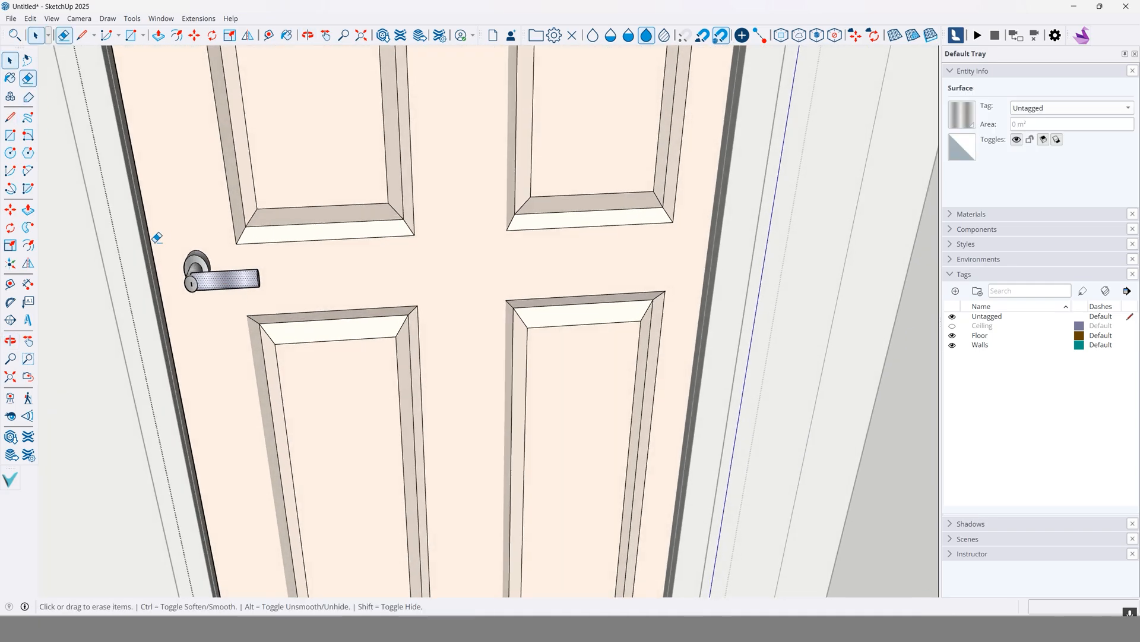
left_click_drag(199, 263, 206, 245, "ctrl")
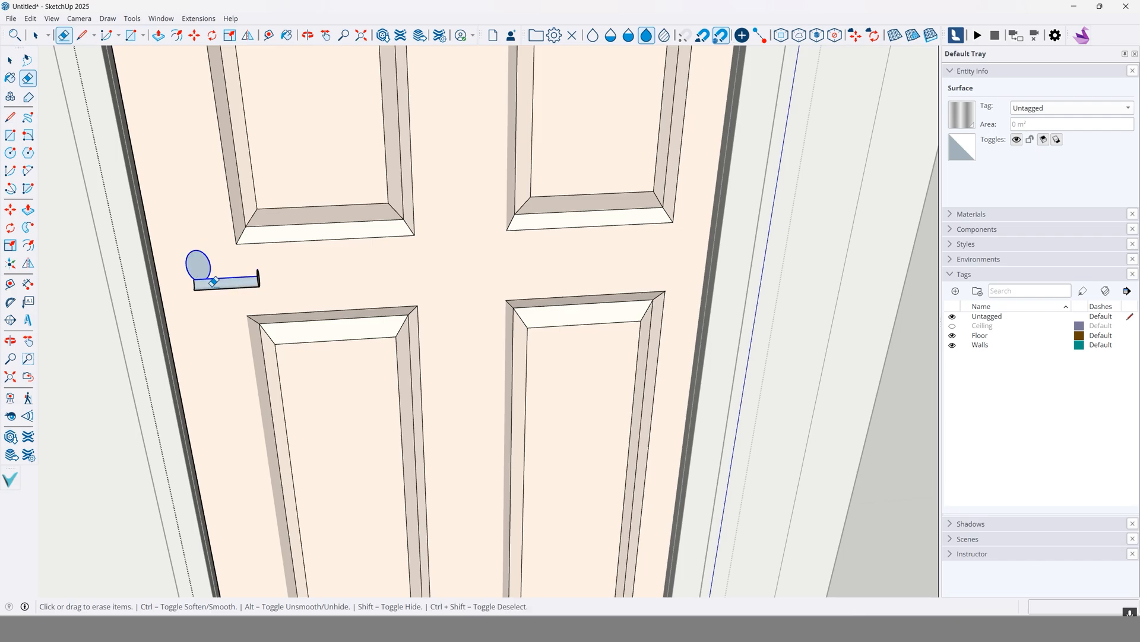
left_click_drag(260, 272, 205, 273)
Step: Erase the lever handle on the room side of the door leaf and leave the leaf group
mouse_move(250, 232)
middle_mouse_down()
mouse_move(451, 489)
mouse_move(410, 410)
mouse_move(435, 359)
mouse_move(649, 382)
mouse_move(544, 338)
middle_mouse_up()
scroll(410, 408, "down", 4)
scroll(543, 333, "down", 5)
middle_click_drag(261, 383, 659, 315)
scroll(719, 256, "up", 4)
scroll(723, 252, "up", 3)
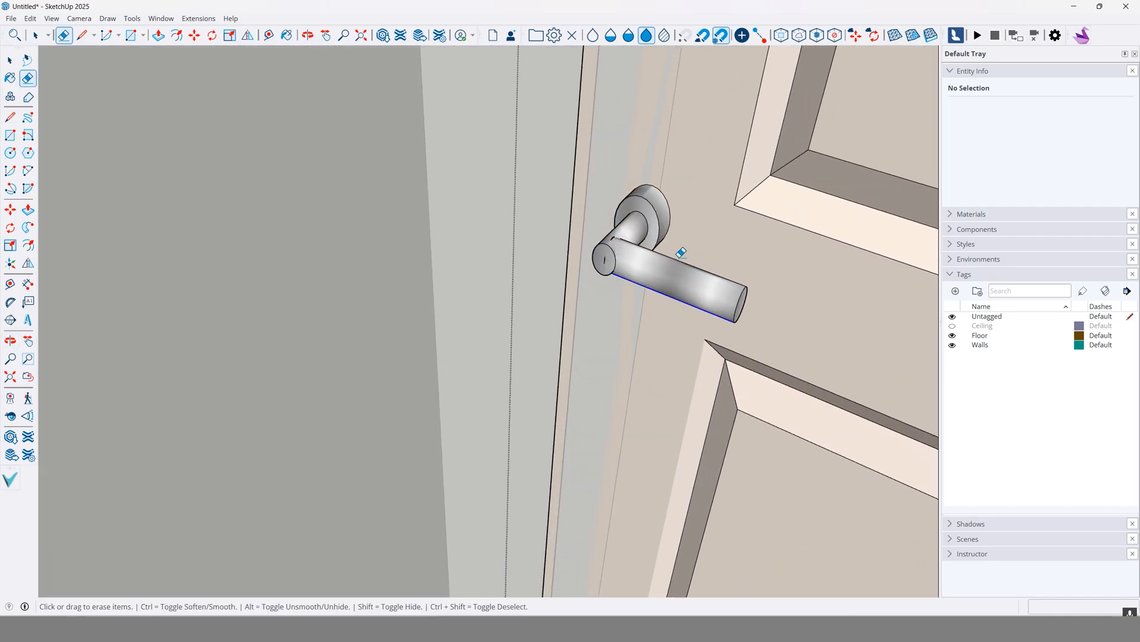
left_click_drag(681, 253, 659, 234)
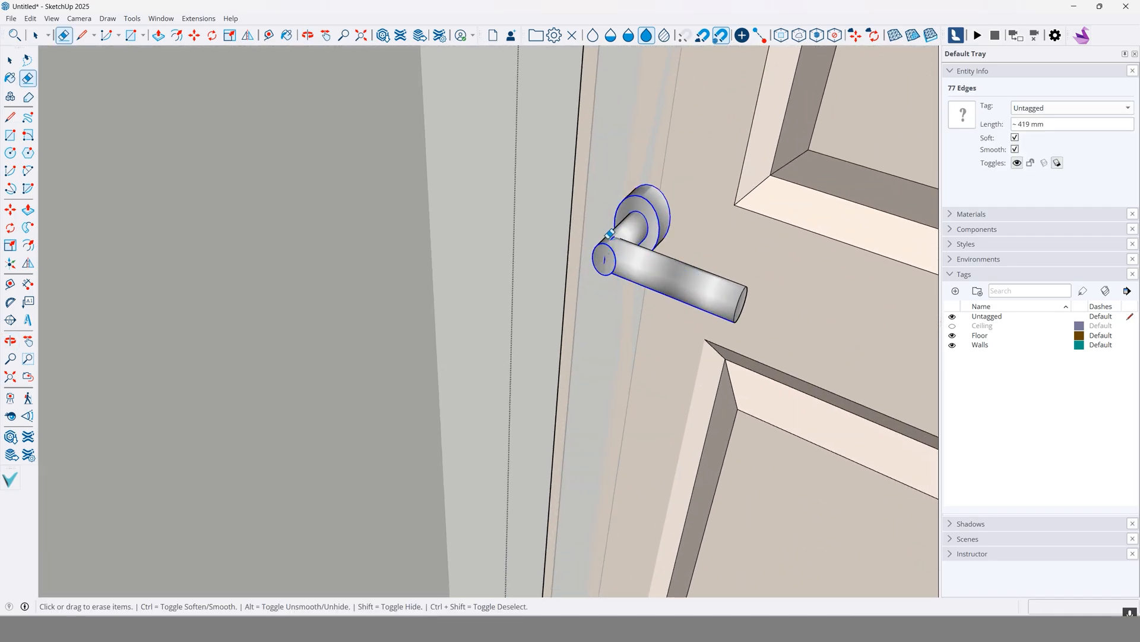
mouse_move(634, 218)
left_mouse_down()
mouse_move(666, 244)
mouse_move(618, 256)
mouse_move(629, 247)
left_mouse_up()
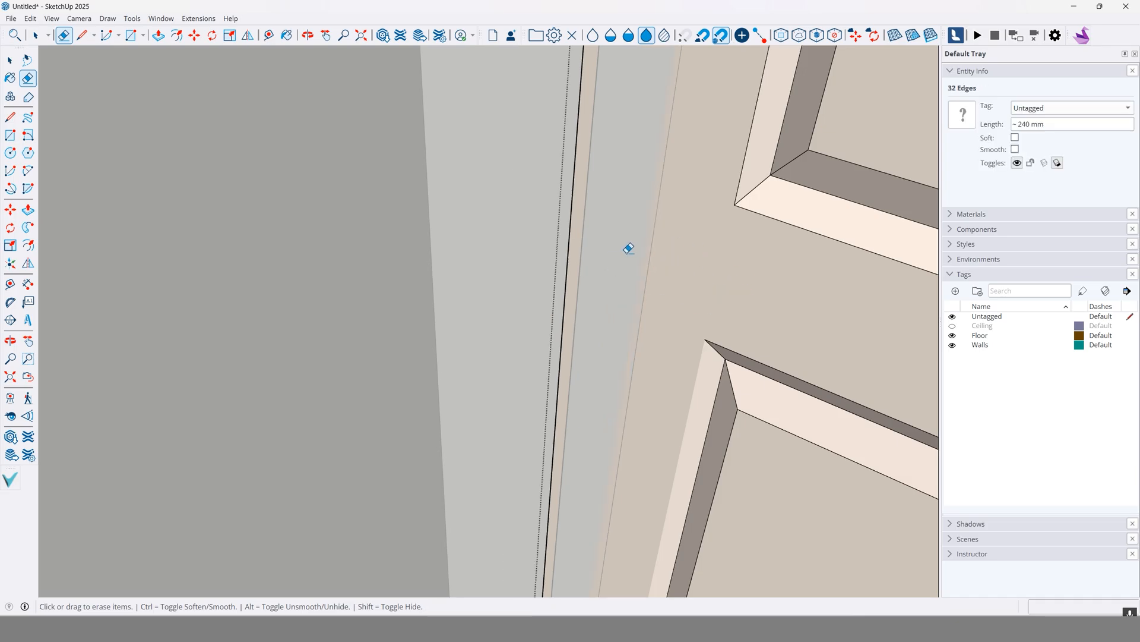
left_click(11, 61)
scroll(433, 242, "down", 8)
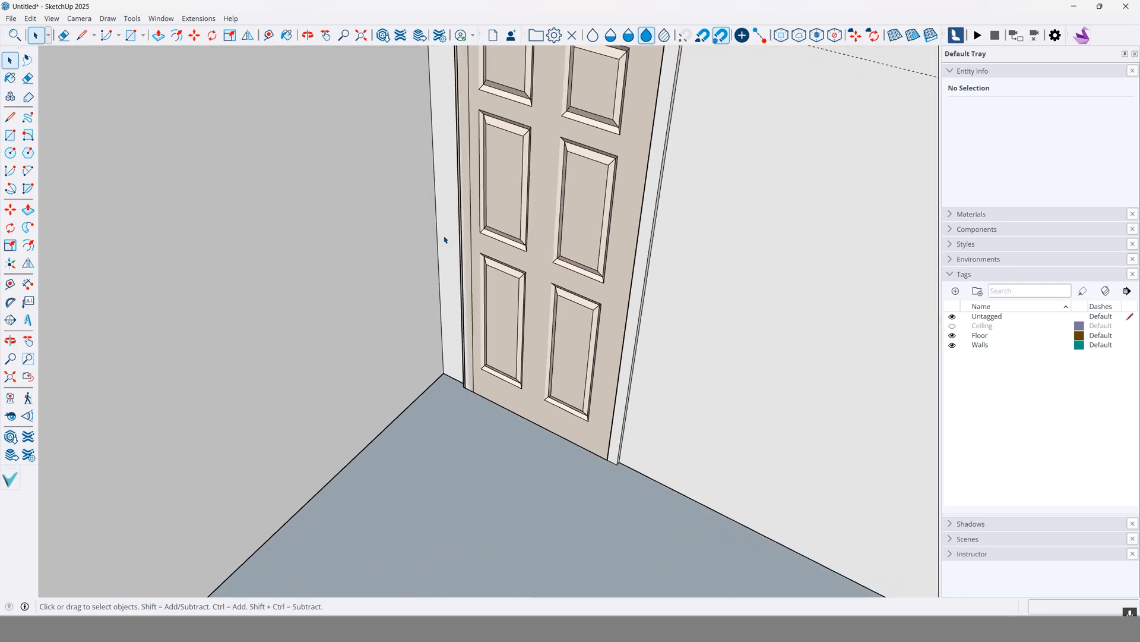
middle_click_drag(469, 249, 517, 333)
scroll(466, 282, "up", 6)
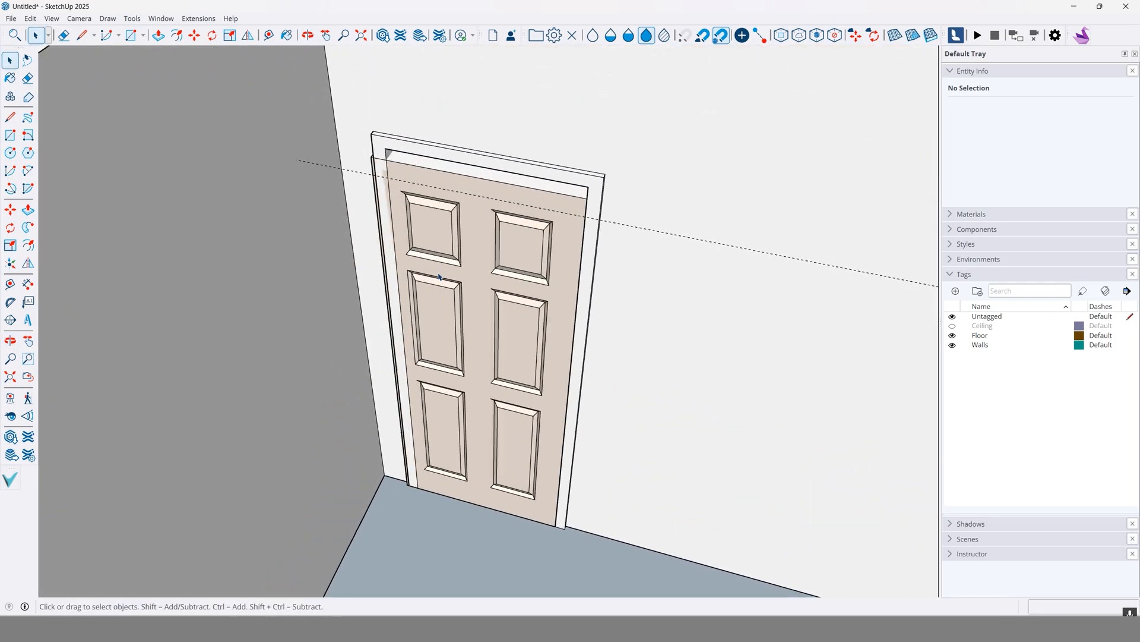
Step: Scale the leaf group inside the door component in width by about 0.93 so its edge meets the frame's inner corner
left_click(503, 294)
middle_click_drag(478, 301, 534, 310)
double_click(533, 311)
left_click(533, 310)
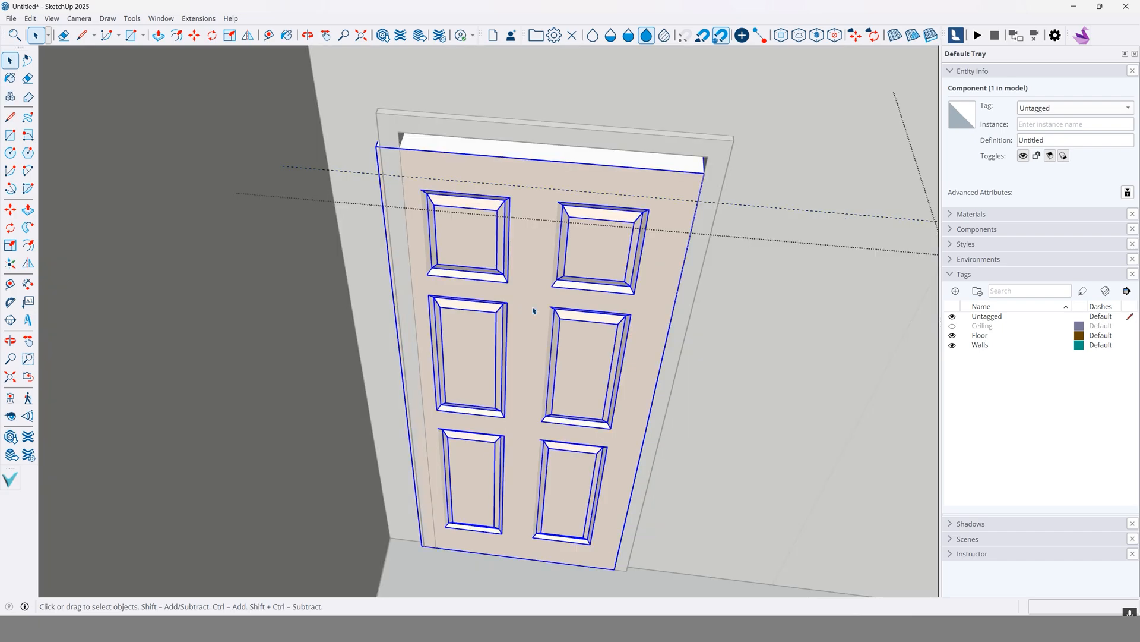
scroll(440, 363, "down", 6)
middle_click_drag(440, 363, 573, 392)
left_click(11, 245)
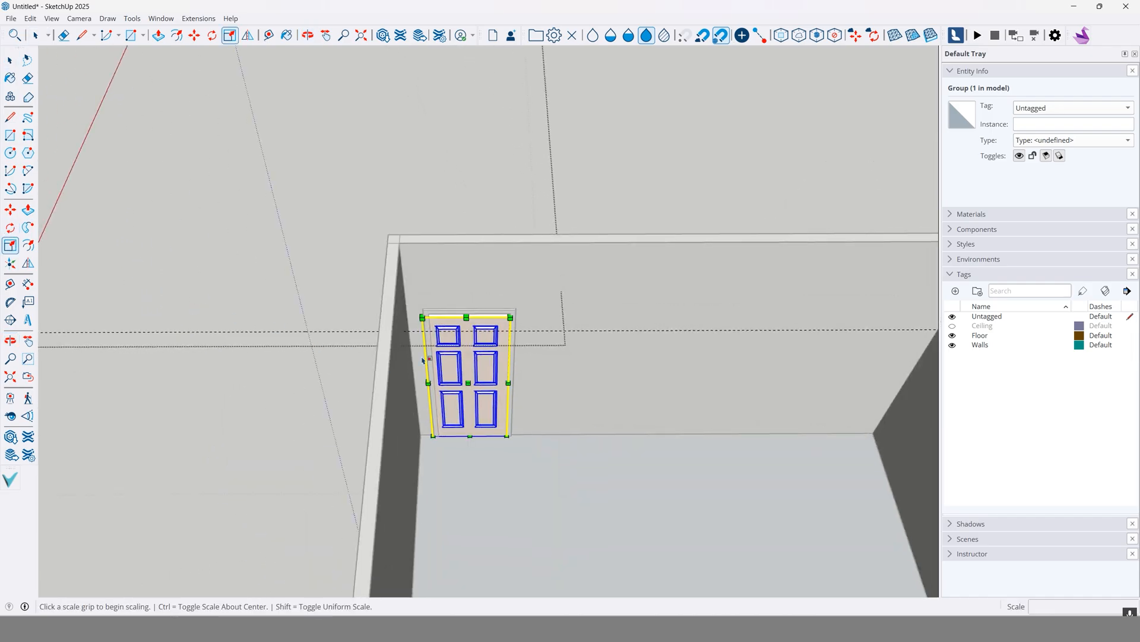
scroll(457, 385, "up", 4)
scroll(423, 385, "up", 3)
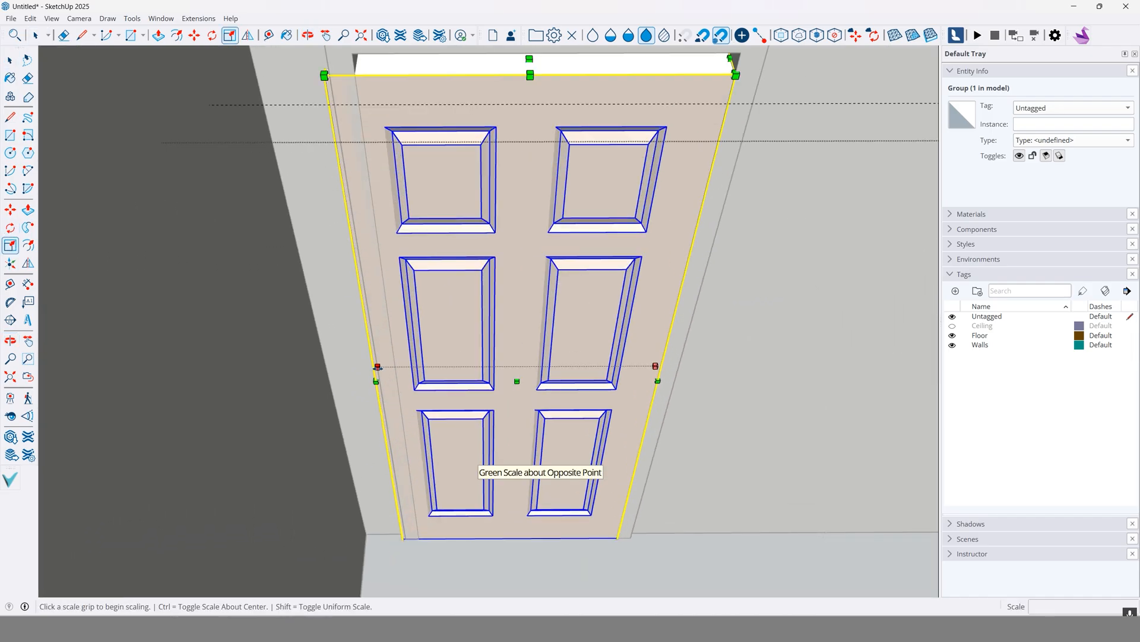
left_click(377, 367)
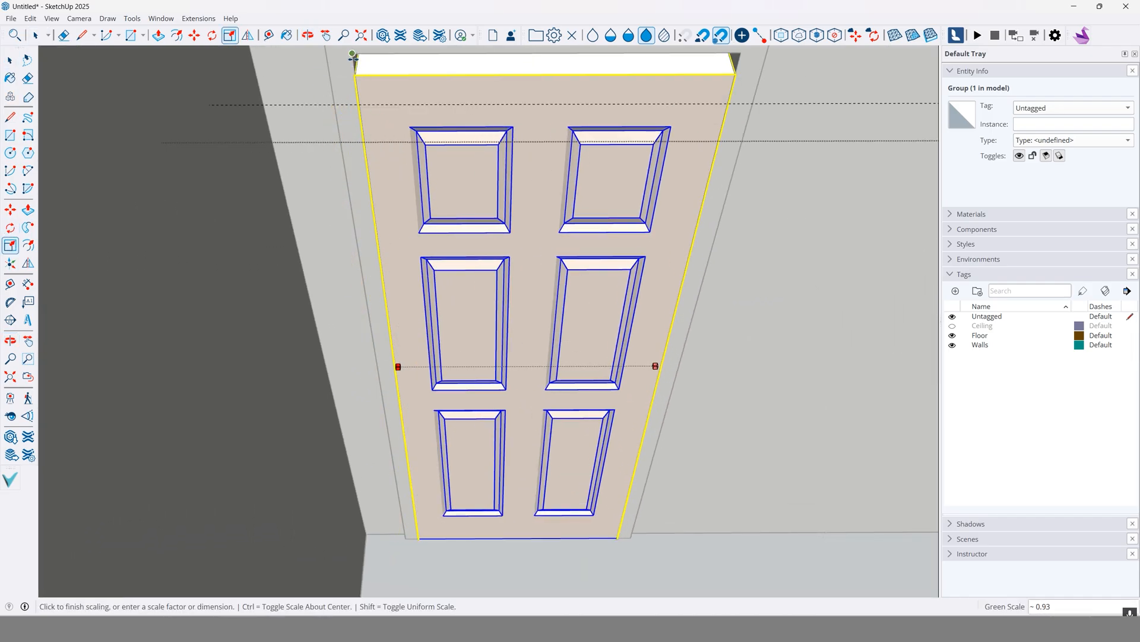
left_click(354, 56)
Step: Scale the door leaf's height by about 1.02 up to the frame's inner top edge and close the component
middle_click_drag(490, 321, 461, 417)
middle_click_drag(501, 377, 423, 244)
mouse_move(411, 193)
left_mouse_down()
mouse_move(408, 204)
mouse_move(410, 170)
mouse_move(402, 182)
left_mouse_up()
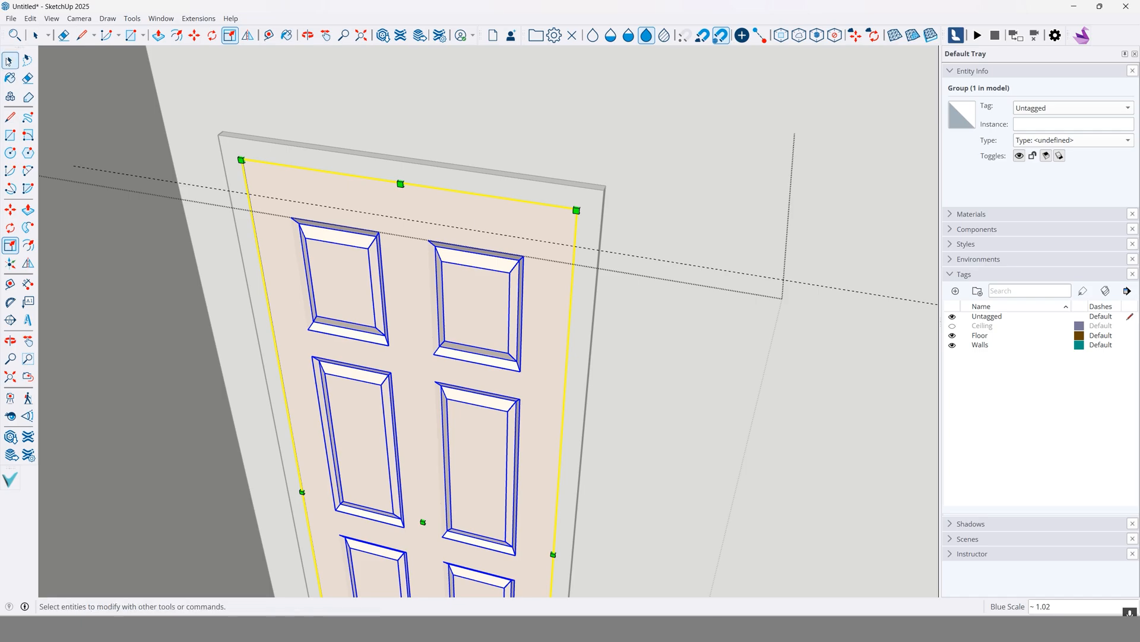
left_click(8, 61)
scroll(537, 318, "down", 8)
key("Escape")
Step: Move the door component 20 mm so the leaf's bottom corner meets the frame's corner, and deselect it
middle_click_drag(514, 364, 467, 373)
scroll(418, 319, "up", 5)
scroll(467, 373, "up", 3)
left_click(462, 356)
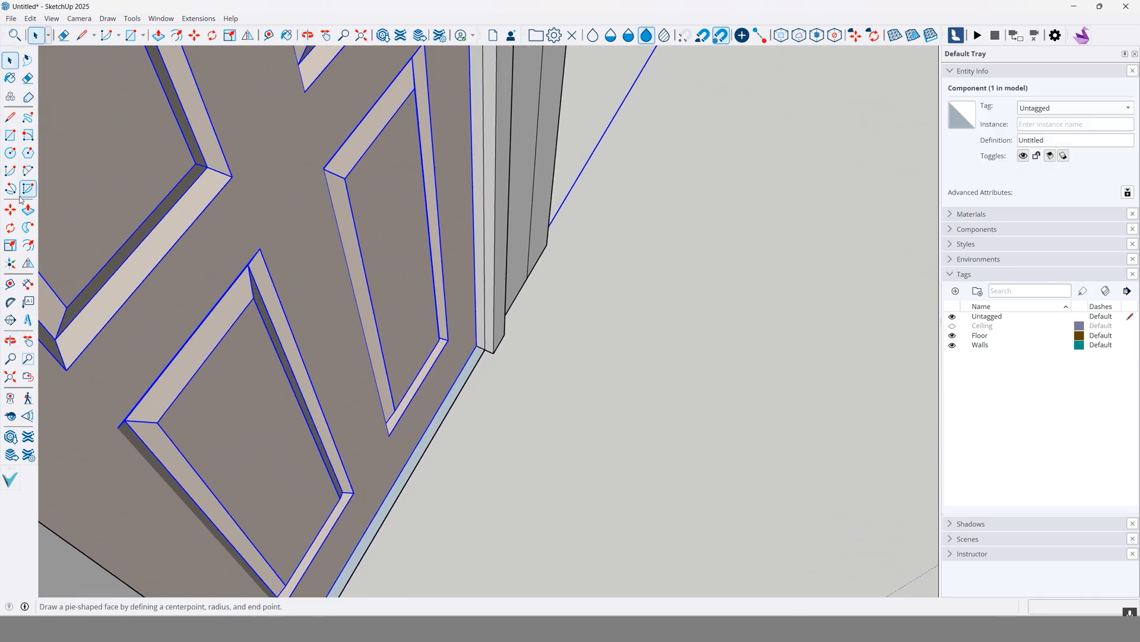
scroll(543, 404, "up", 3)
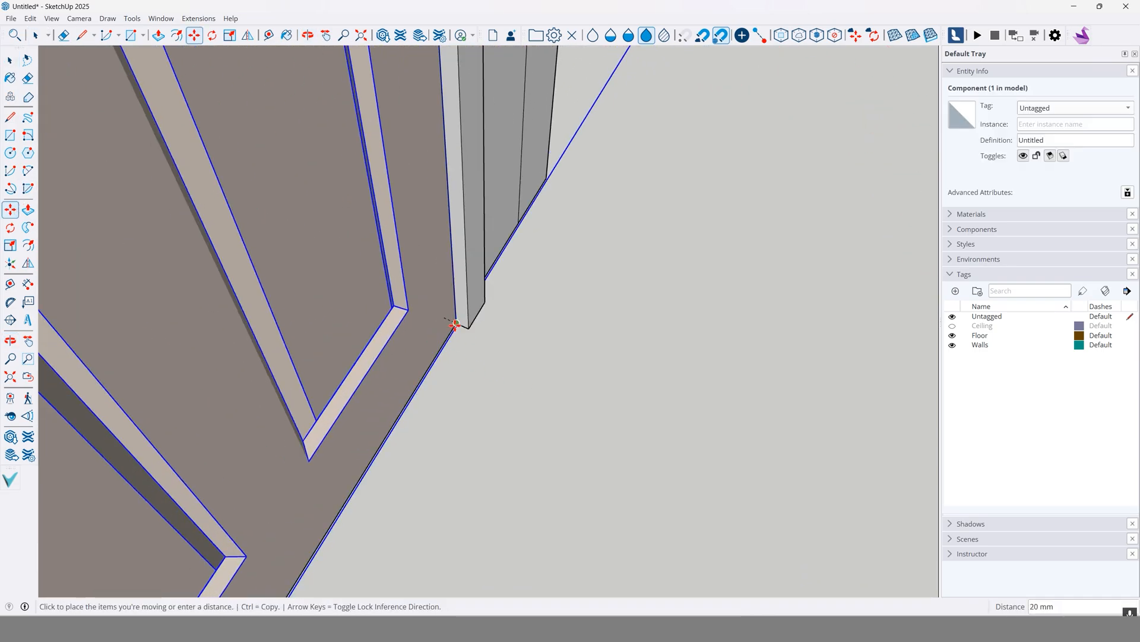
middle_click_drag(344, 344, 666, 324)
left_click(12, 62)
scroll(600, 293, "down", 4)
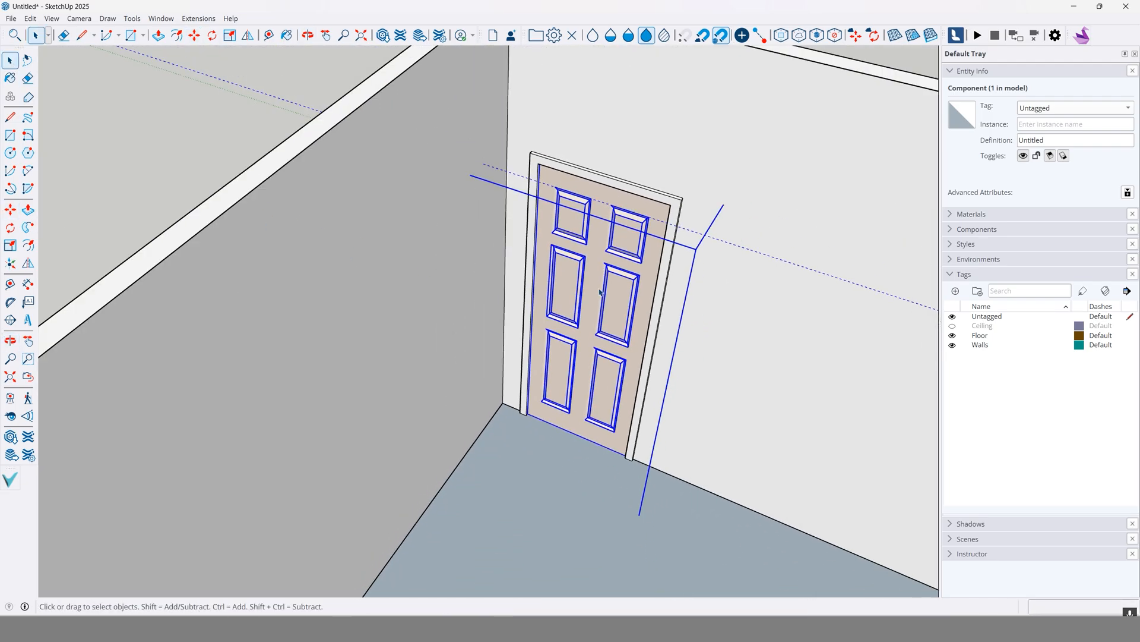
left_click(295, 132)
Step: Search 3D Warehouse for "door handle" and download the 124 KB dark lever handle with a tall backplate into the model
middle_click_drag(674, 244, 578, 290)
scroll(520, 377, "up", 3)
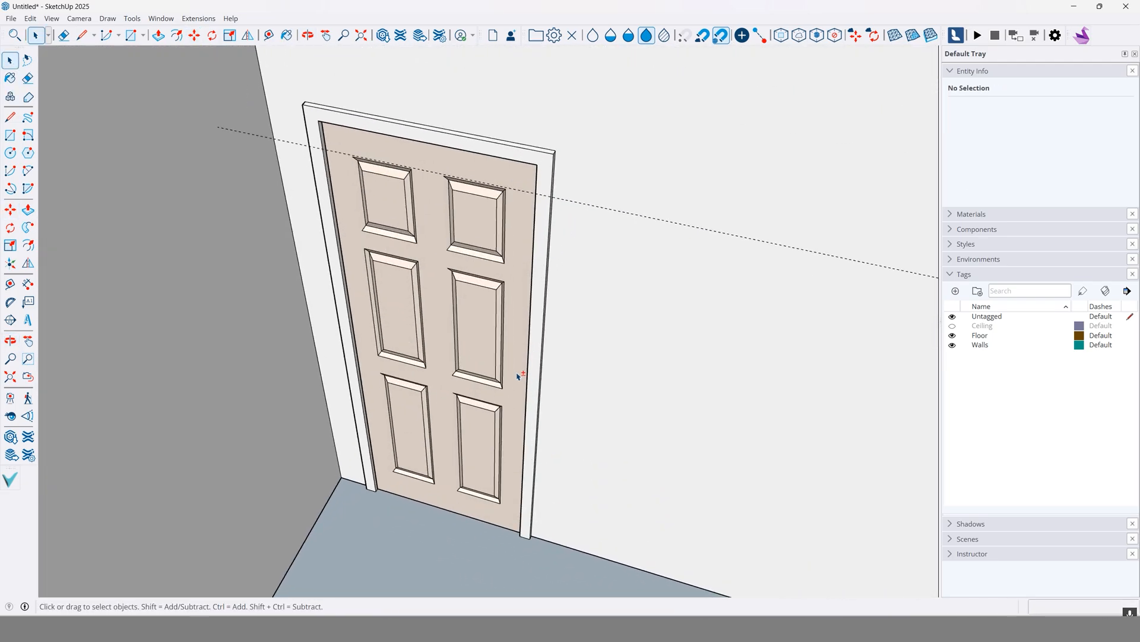
middle_click_drag(519, 377, 422, 233)
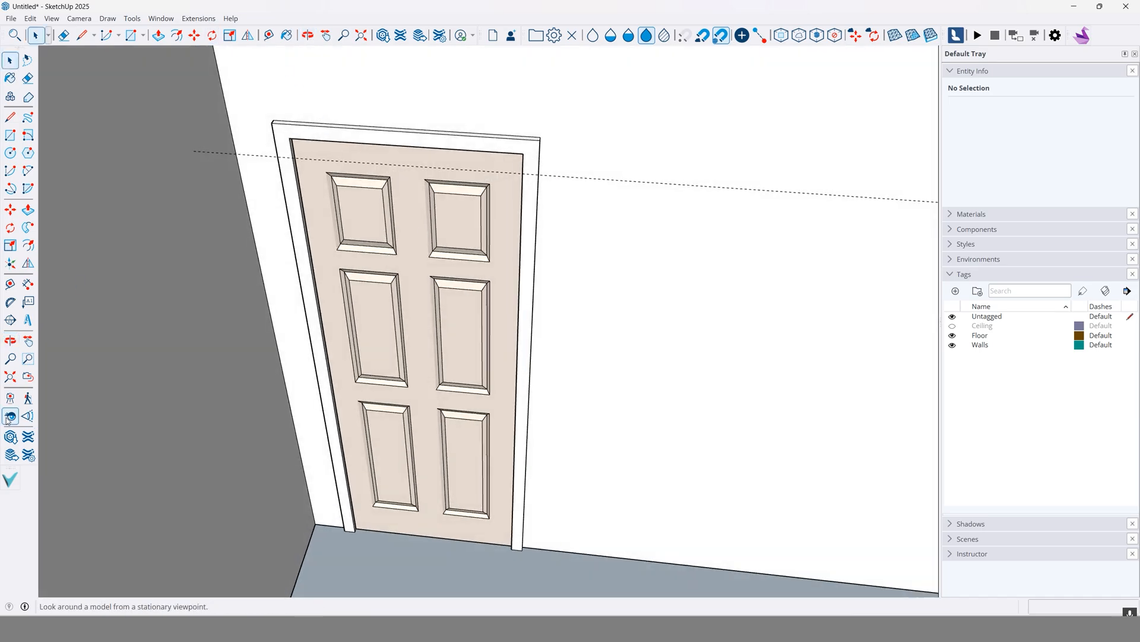
left_click(13, 437)
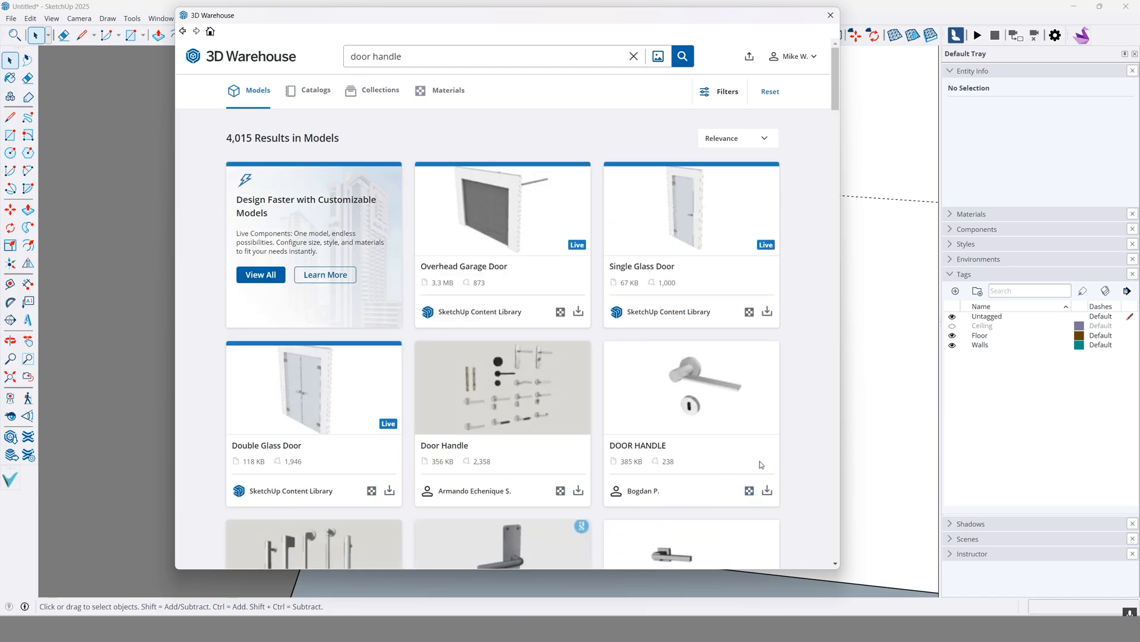
scroll(761, 466, "down", 2)
scroll(639, 507, "down", 3)
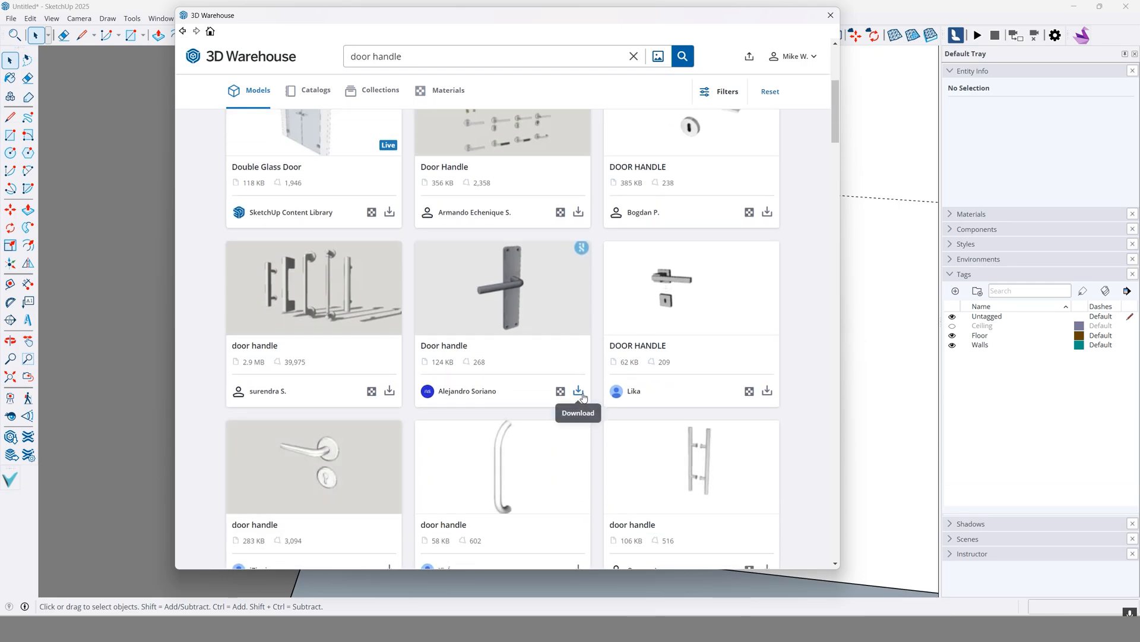
left_click(583, 397)
left_click(466, 306)
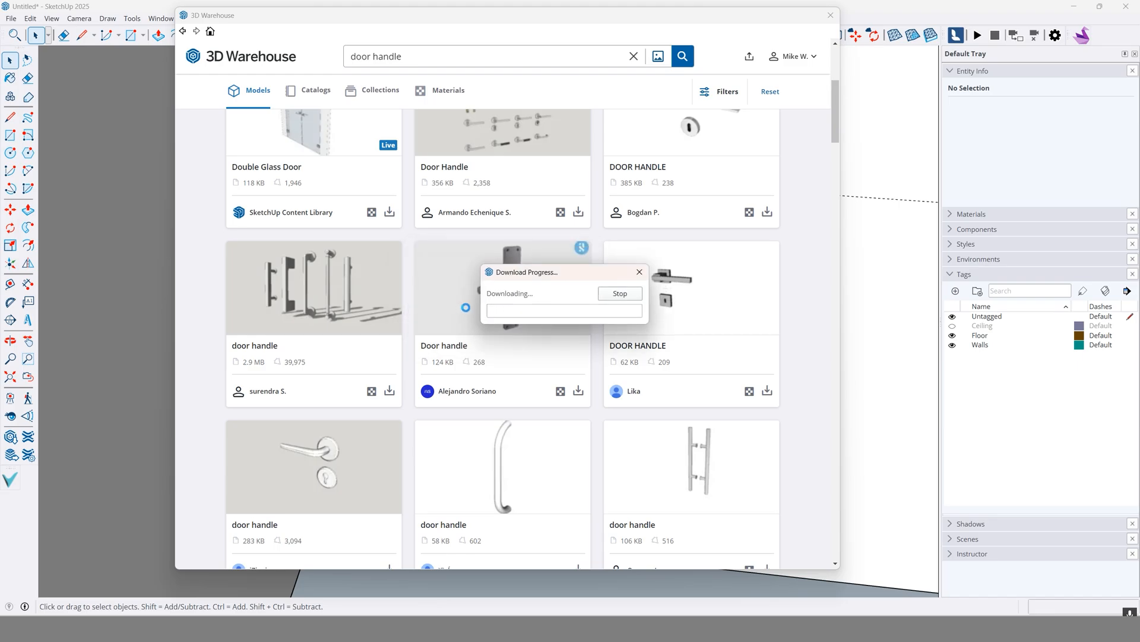
Step: Place the downloaded door handle component on the floor in front of the door
scroll(418, 430, "up", 3)
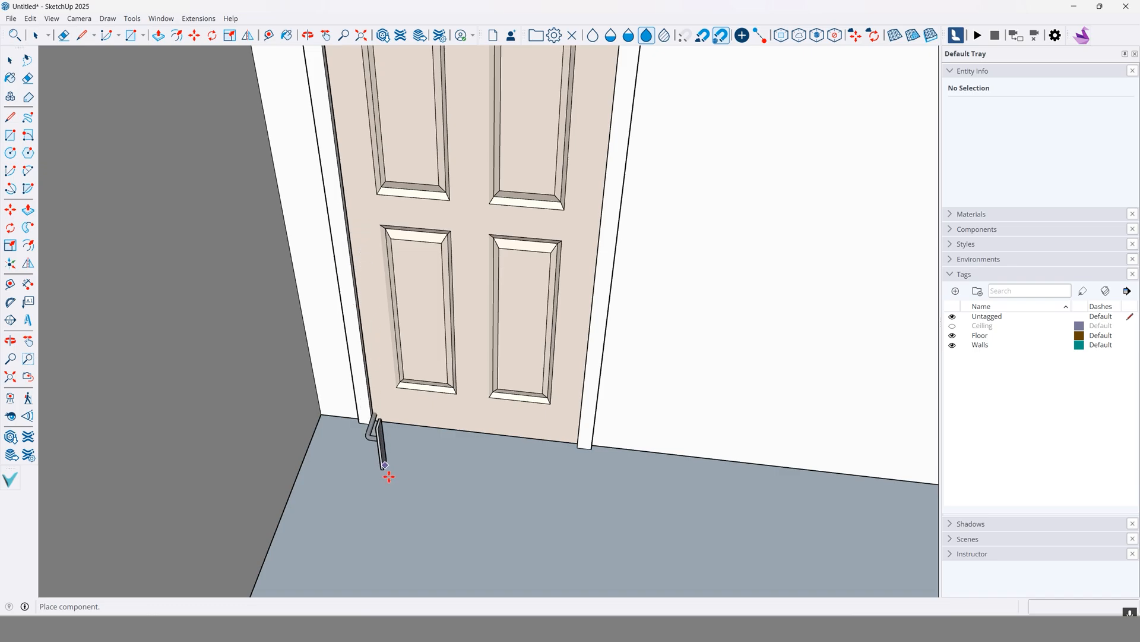
mouse_move(387, 476)
middle_mouse_down("shift")
mouse_move(425, 453)
mouse_move(389, 460)
middle_mouse_up("shift")
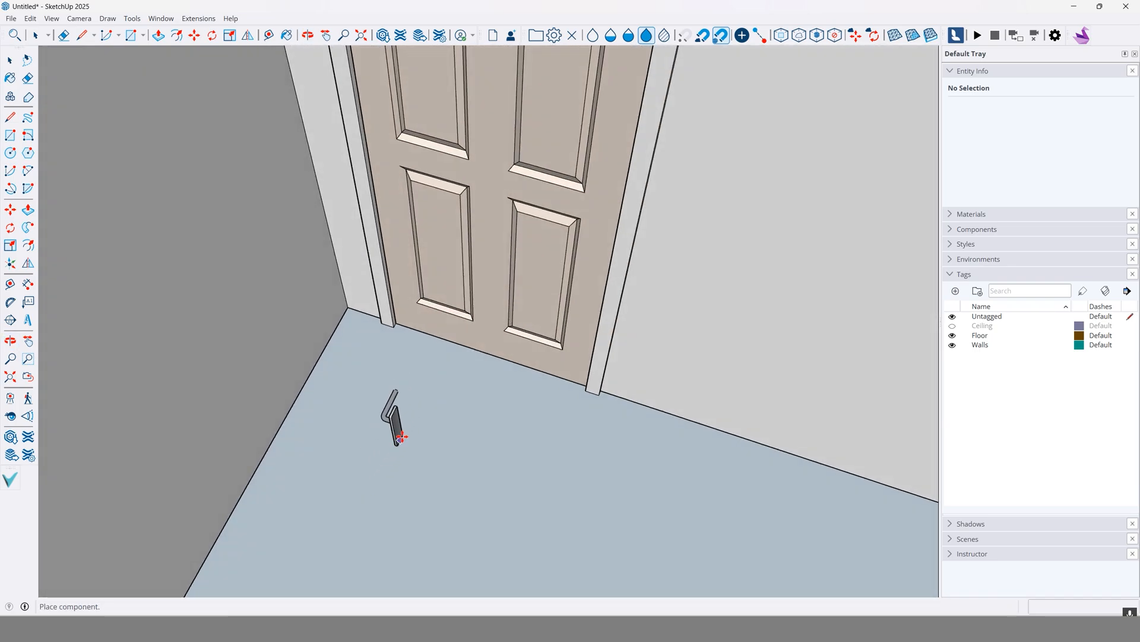
left_click(417, 428)
Step: Rotate the door handle component standing on the floor in front of the door
left_click(10, 228)
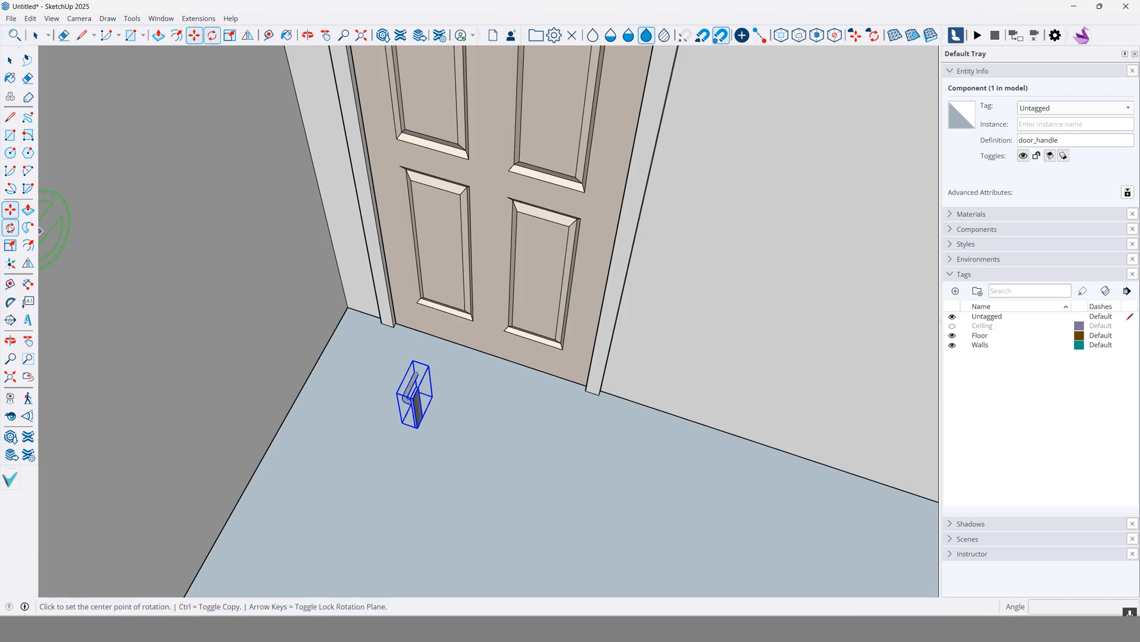
Step: Rotate the door handle component on the floor plane so its back plate lies parallel to the door
left_click(486, 443)
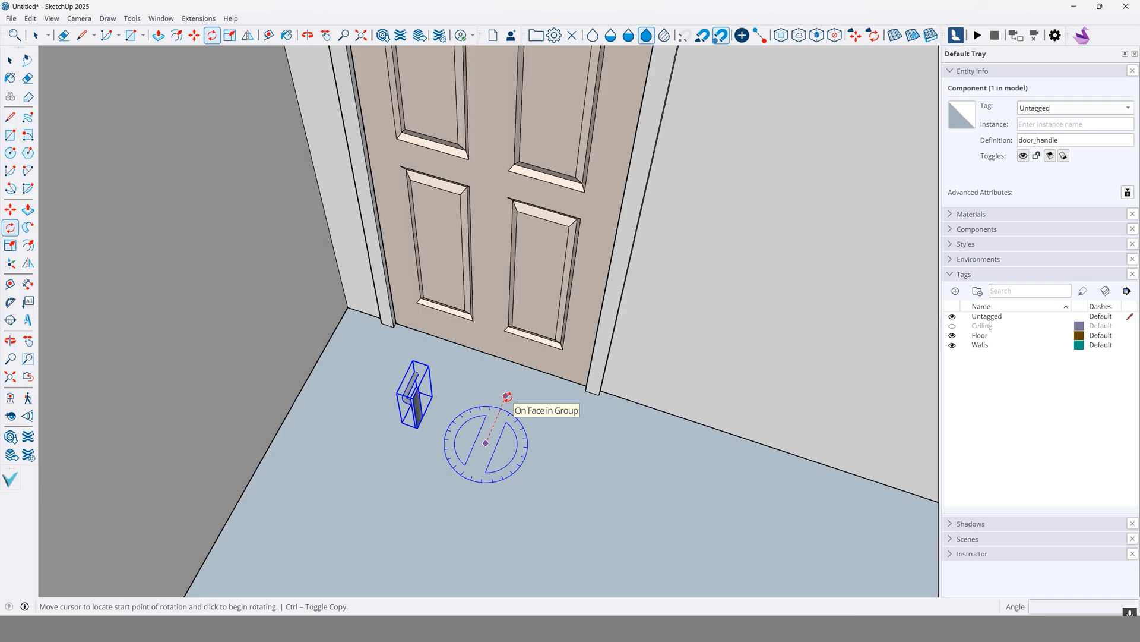
left_click(506, 396)
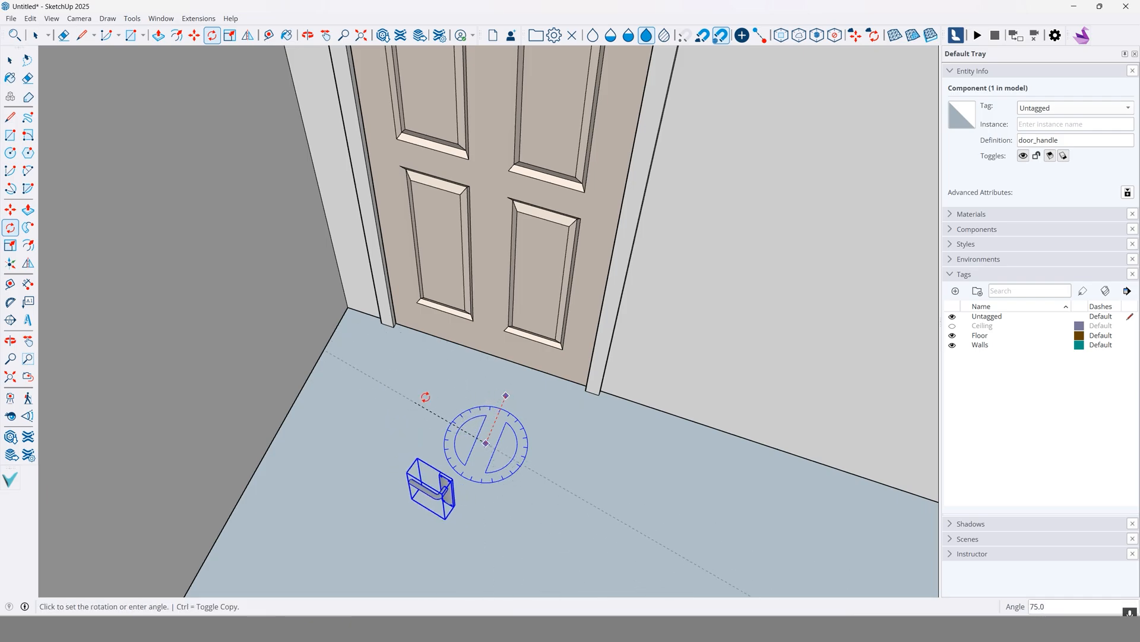
left_click(382, 410)
Step: Move the door handle about 1106 mm by its back plate's corner onto the door's edge stile at mid height
middle_click_drag(315, 407, 33, 234)
left_click(10, 210)
scroll(464, 475, "up", 6)
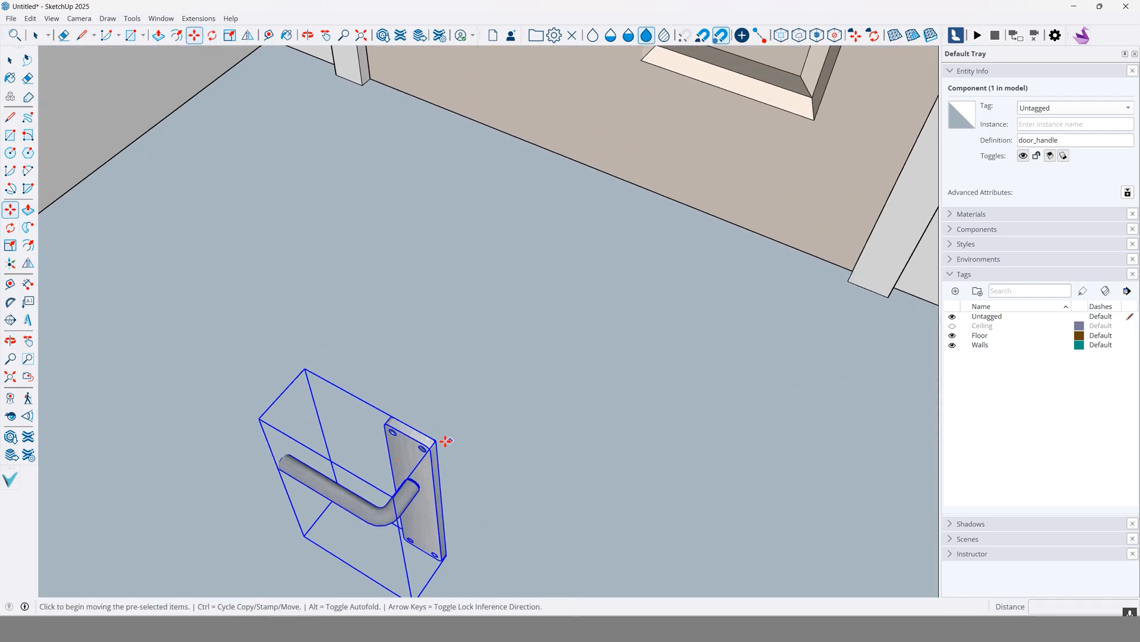
middle_click_drag(449, 440, 492, 562)
scroll(492, 559, "down", 2)
scroll(451, 290, "up", 2)
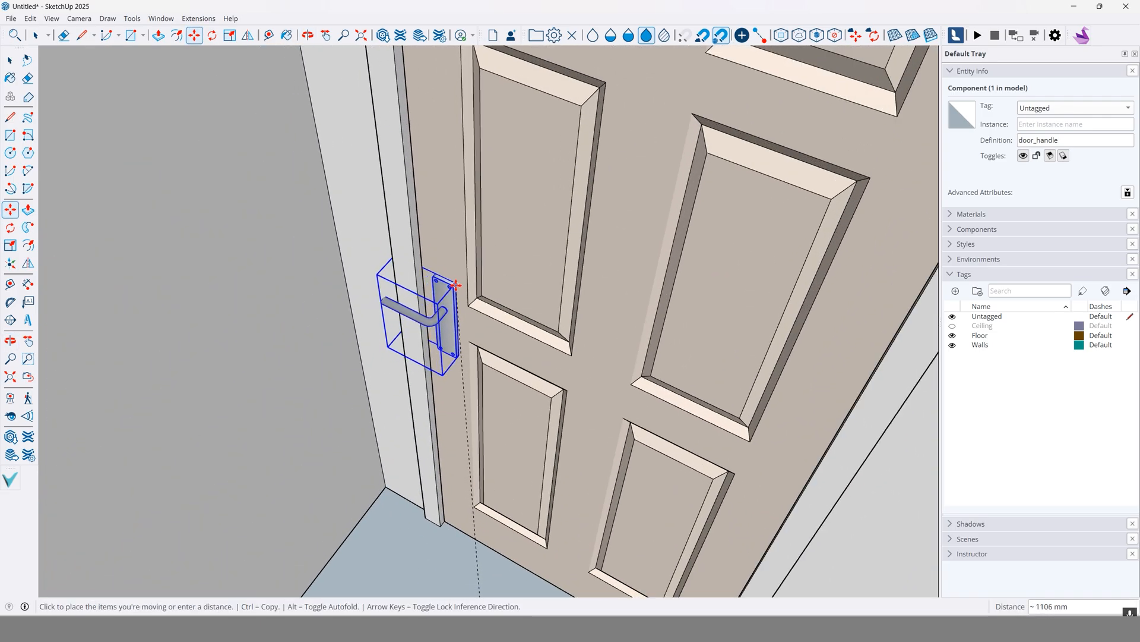
left_click(456, 285)
Step: Rotate the door handle 180 degrees about its plate's centre in the door plane so the lever points into the door
scroll(457, 290, "up", 5)
middle_click_drag(460, 296, 481, 270)
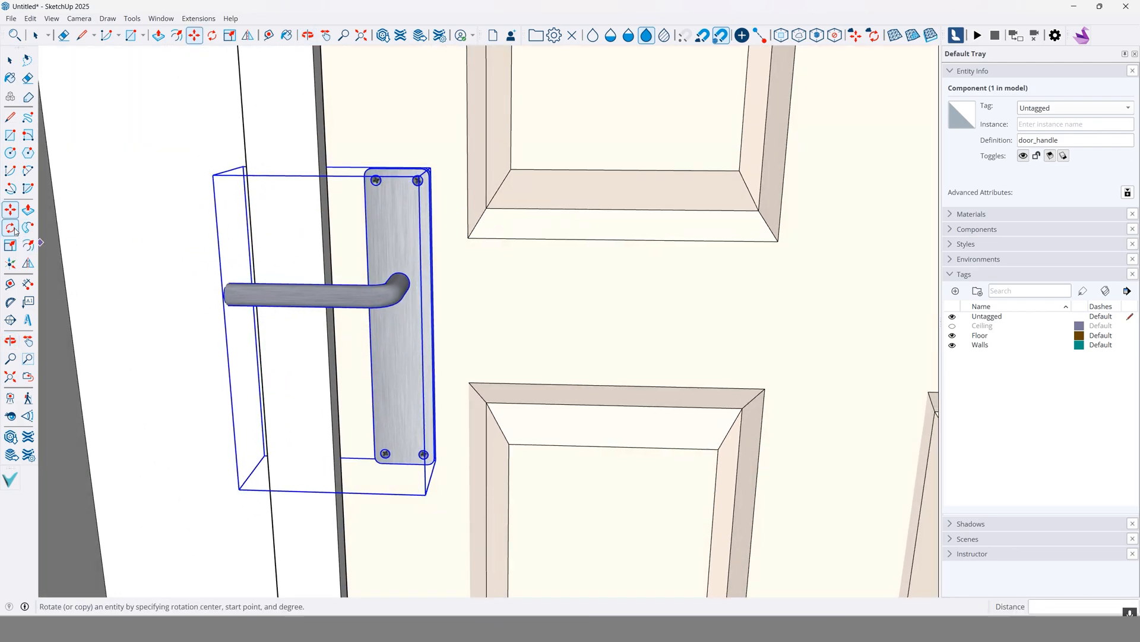
left_click(12, 228)
mouse_move(403, 340)
middle_mouse_down()
mouse_move(439, 290)
mouse_move(401, 329)
middle_mouse_up()
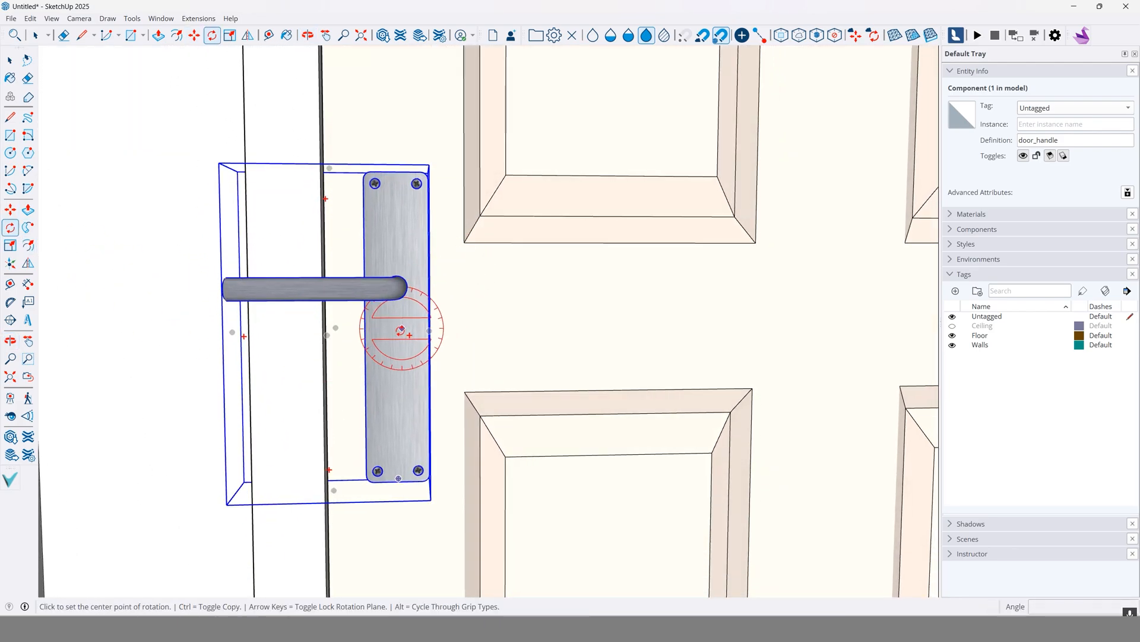
left_click(399, 337)
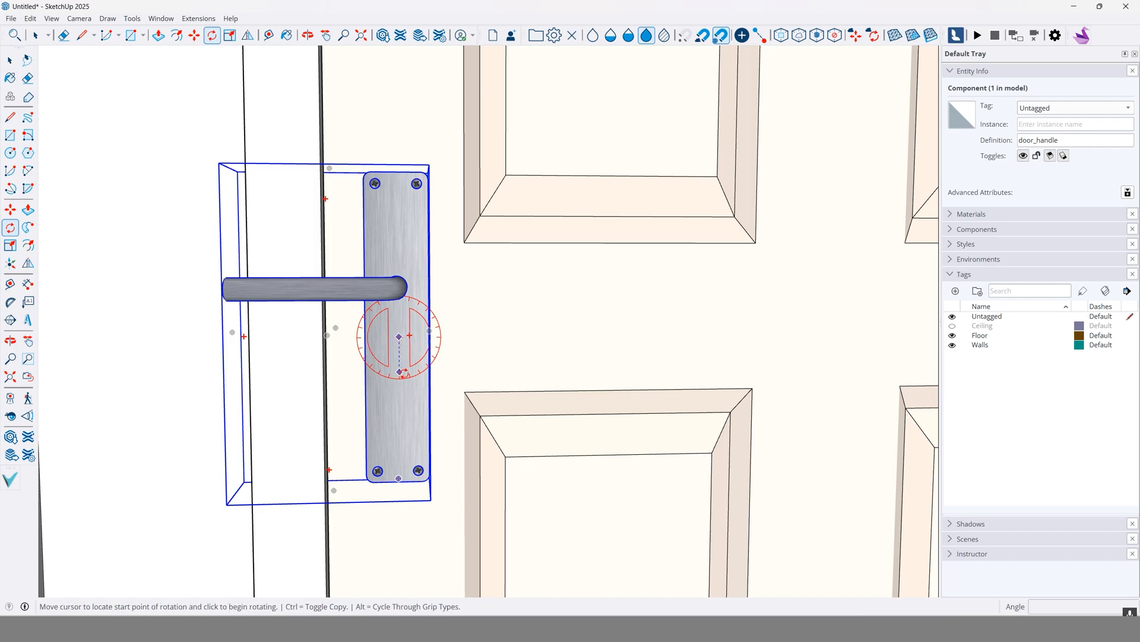
left_click(400, 373)
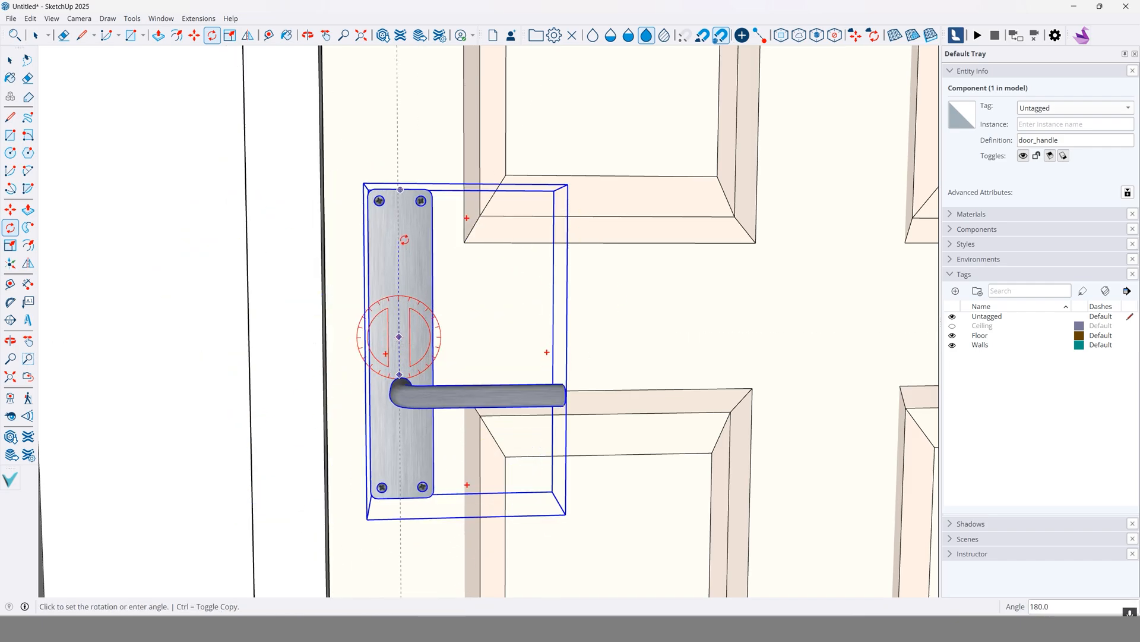
left_click(404, 239)
left_click(10, 60)
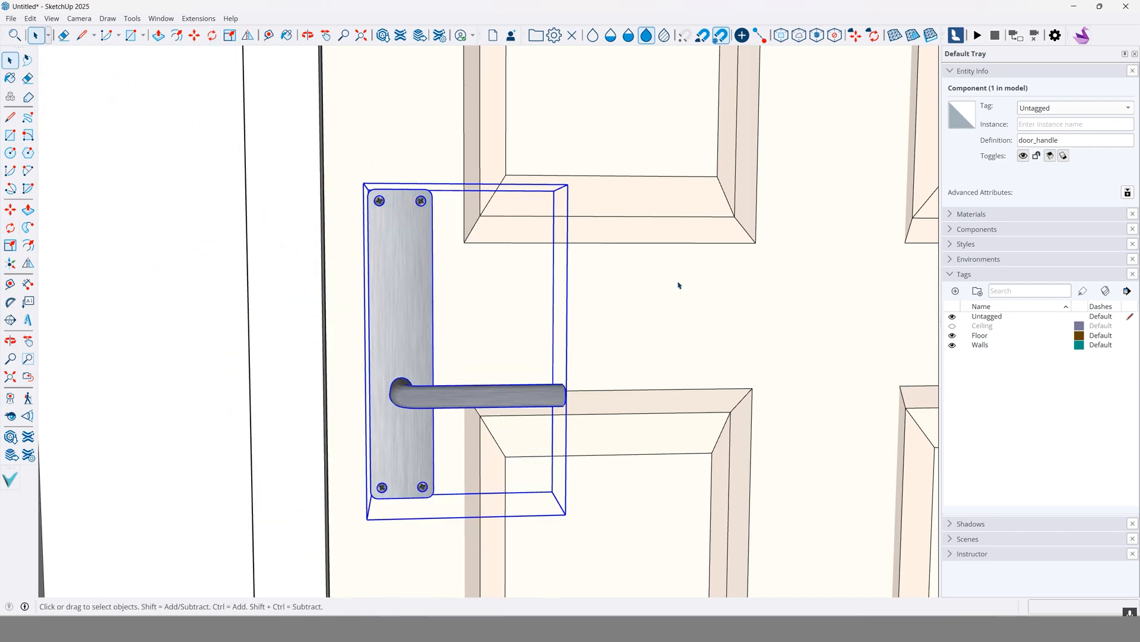
Step: Check the whole room with the handle deselected, toggling tag visibility to see which geometry each tag controls
scroll(522, 392, "down", 10)
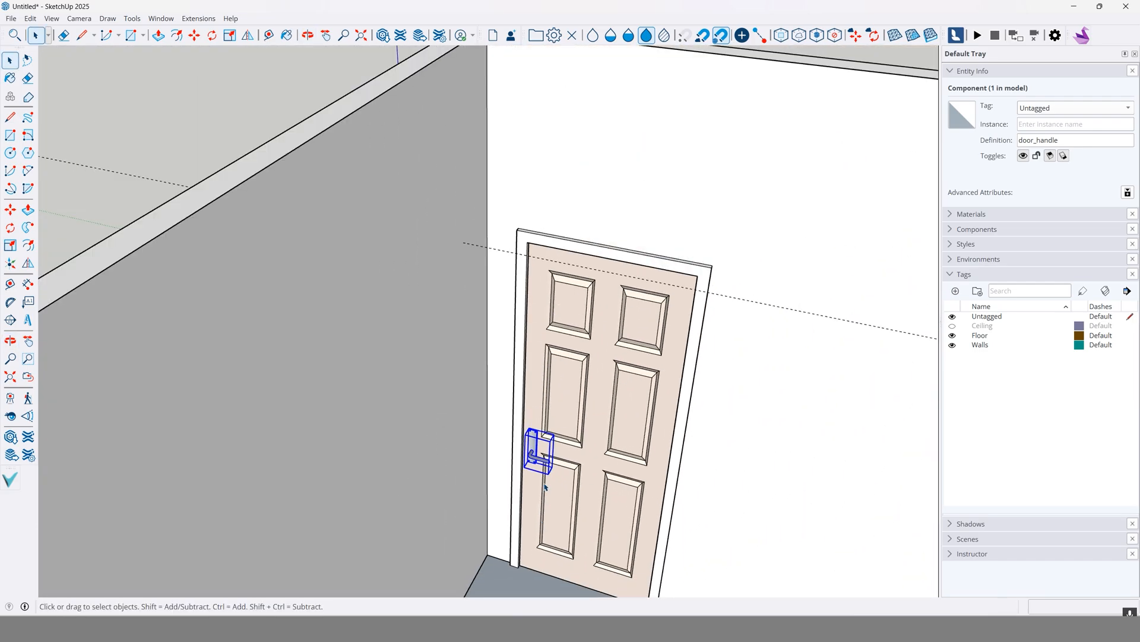
scroll(545, 487, "down", 3)
left_click(369, 230)
key("o")
middle_click_drag(571, 410, 733, 276)
scroll(466, 410, "down", 6)
left_click_drag(733, 275, 519, 354)
key("space")
left_click(952, 326)
left_click(953, 326)
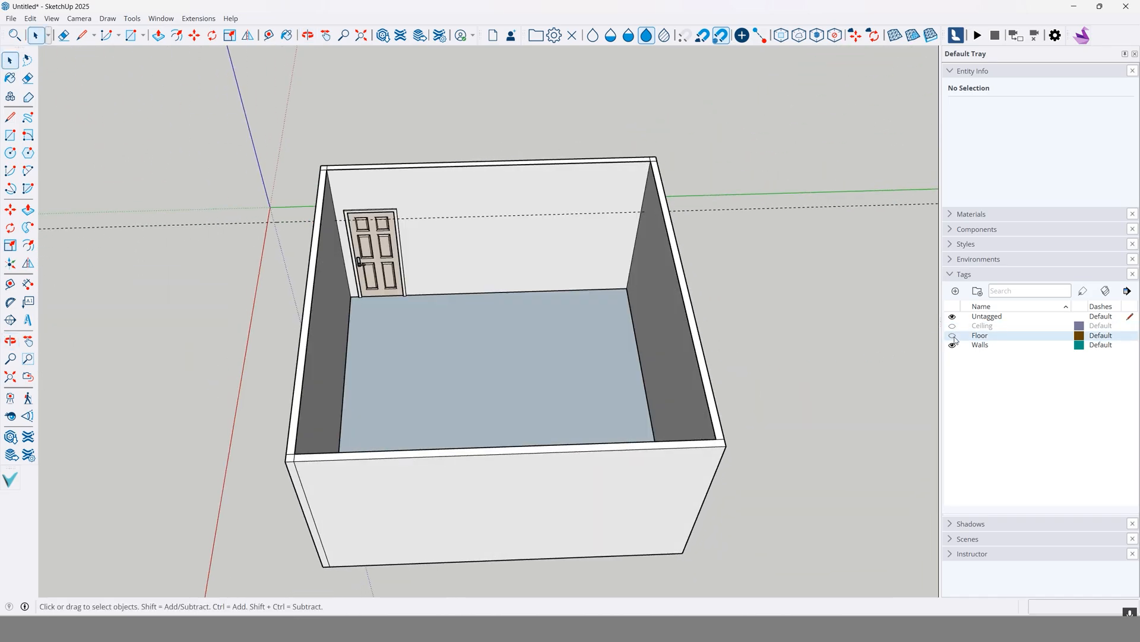
Step: Open the walls group for editing, select the floor face inside it and reverse the face
middle_click_drag(672, 331, 489, 298)
left_click(532, 359)
middle_click_drag(532, 359, 629, 339)
double_click(412, 325)
left_click(412, 325)
middle_click_drag(415, 317, 510, 351)
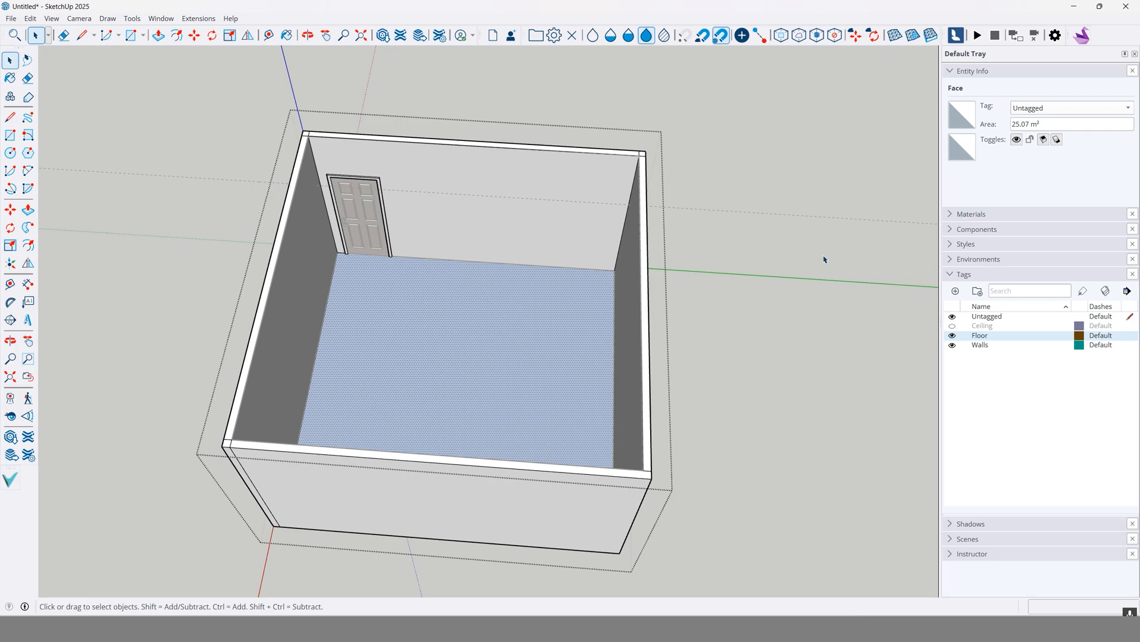
scroll(489, 380, "up", 5)
scroll(547, 428, "down", 6)
middle_click_drag(556, 444, 570, 244)
scroll(523, 288, "up", 2)
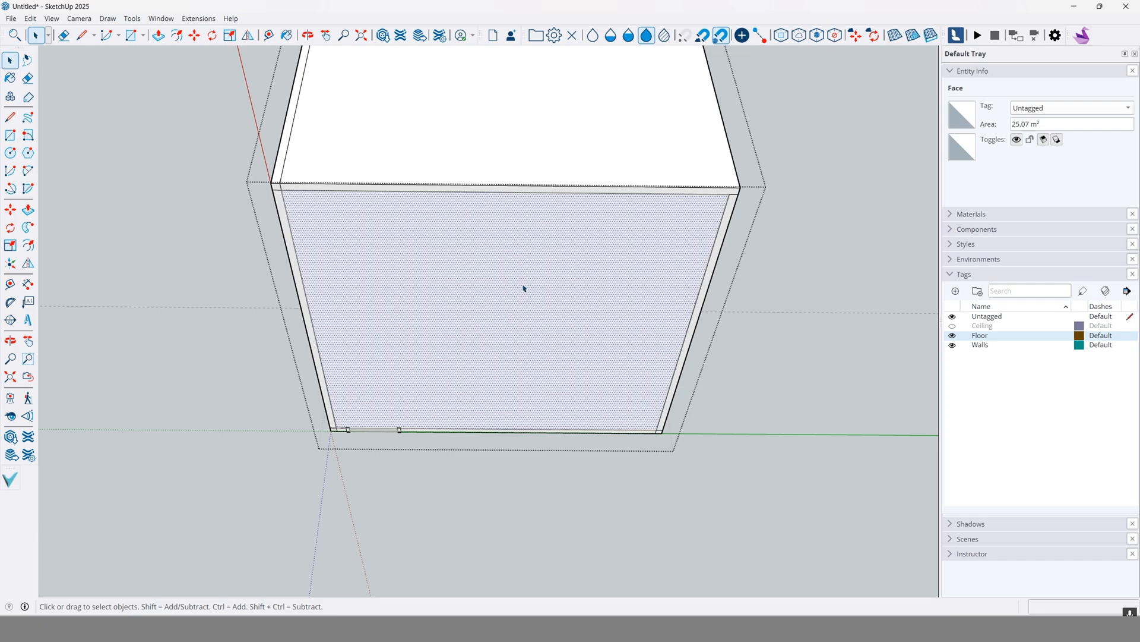
middle_click_drag(573, 209, 521, 448)
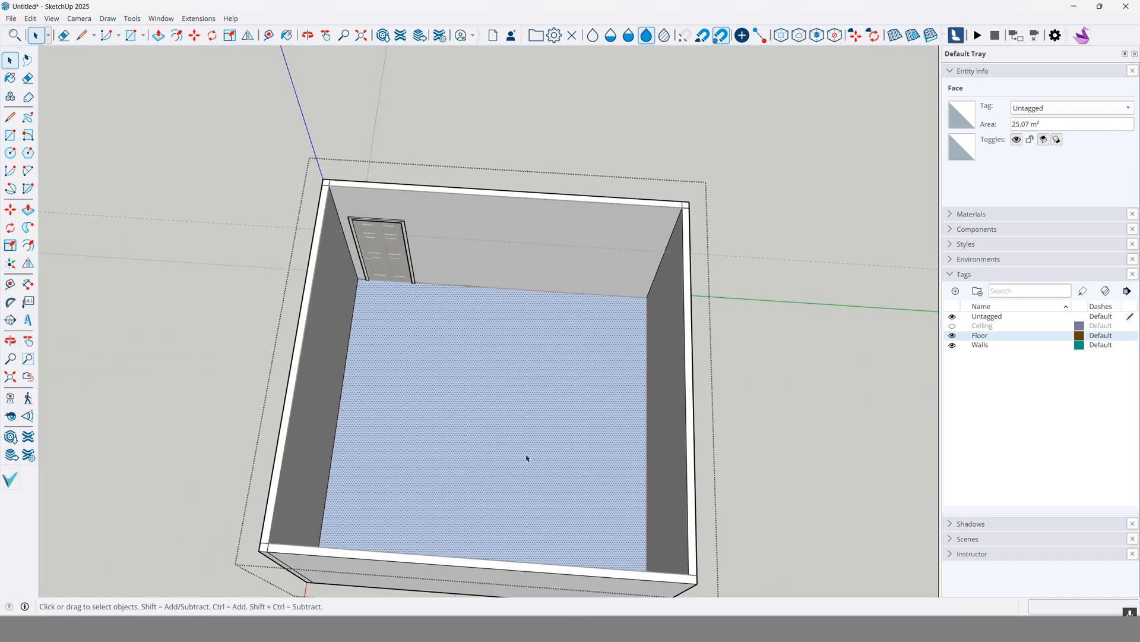
scroll(498, 457, "up", 2)
right_click(482, 410)
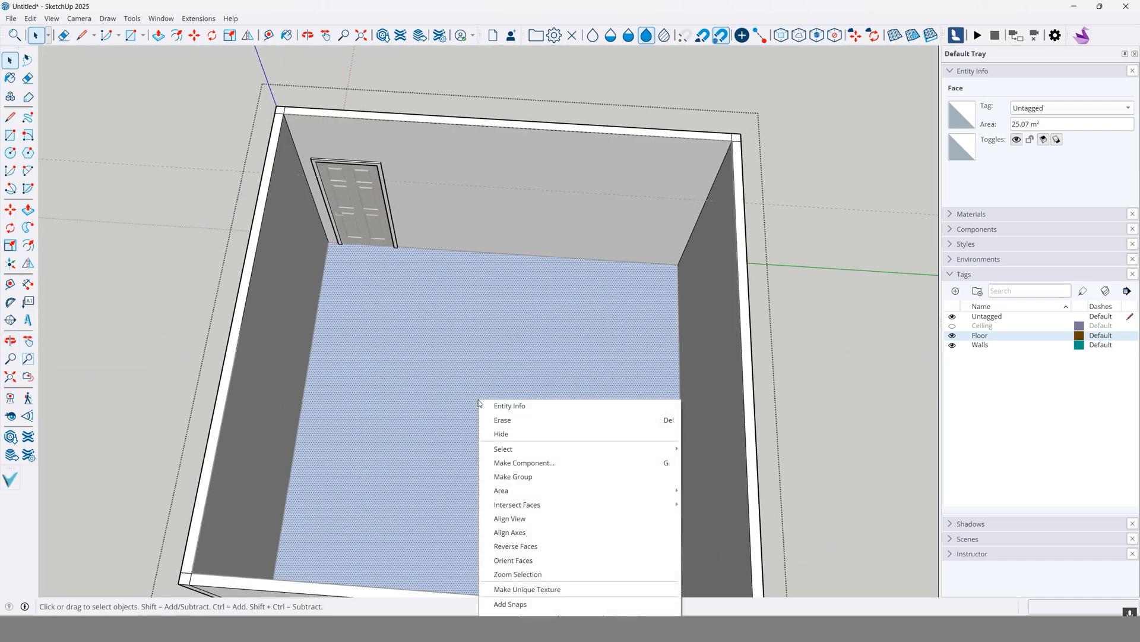
left_click(530, 545)
Step: Assign the Floor tag to the floor face inside the walls group
middle_click_drag(723, 328, 496, 374)
double_click(496, 374)
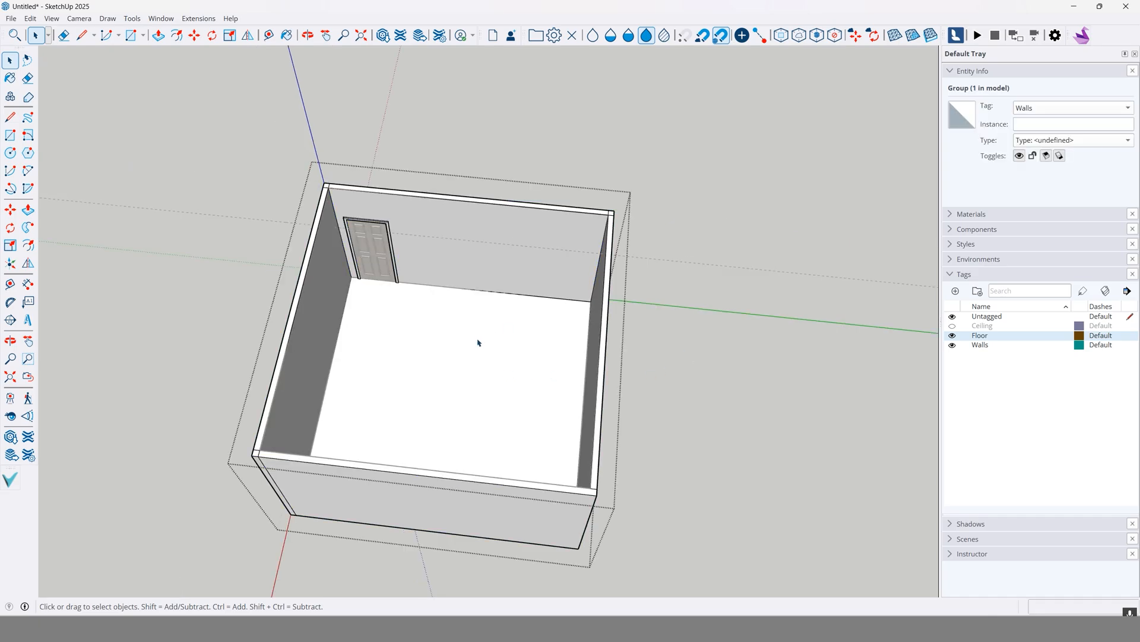
left_click(496, 374)
left_click(1130, 107)
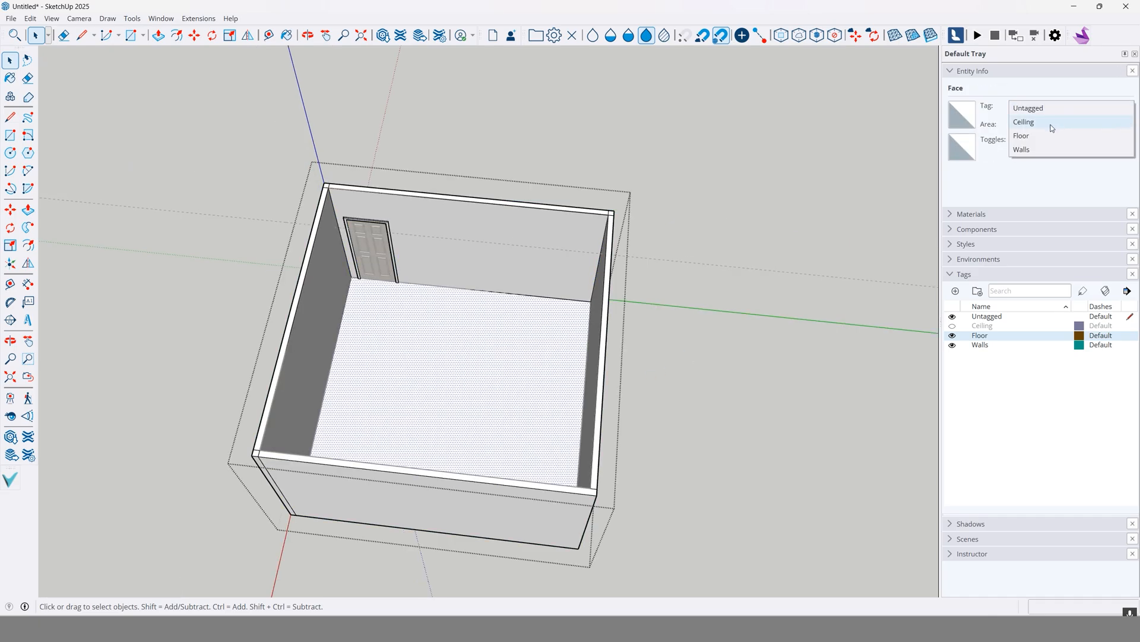
left_click(1031, 136)
Step: Test the Floor tag's visibility and try to hide the Walls tag
left_click(953, 335)
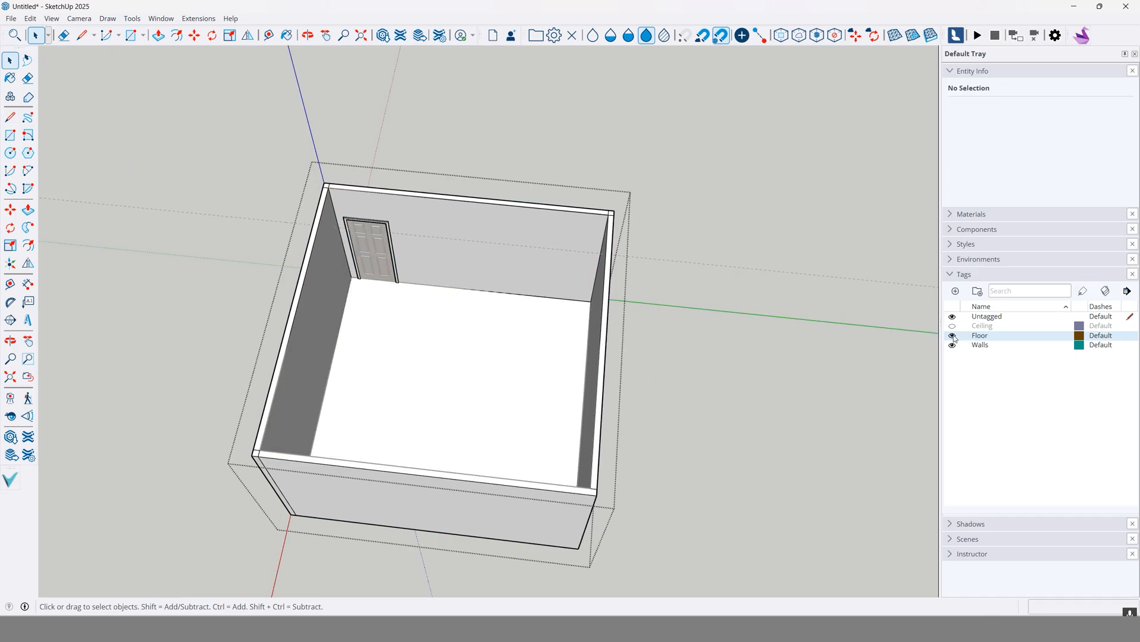
left_click(953, 336)
left_click(952, 345)
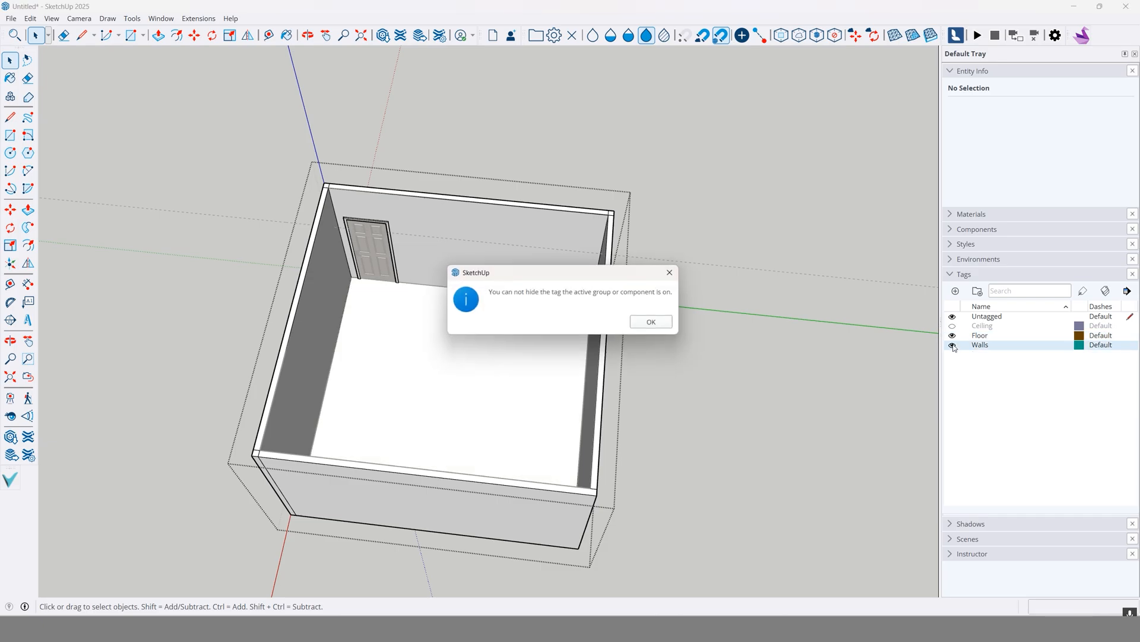
left_click(673, 324)
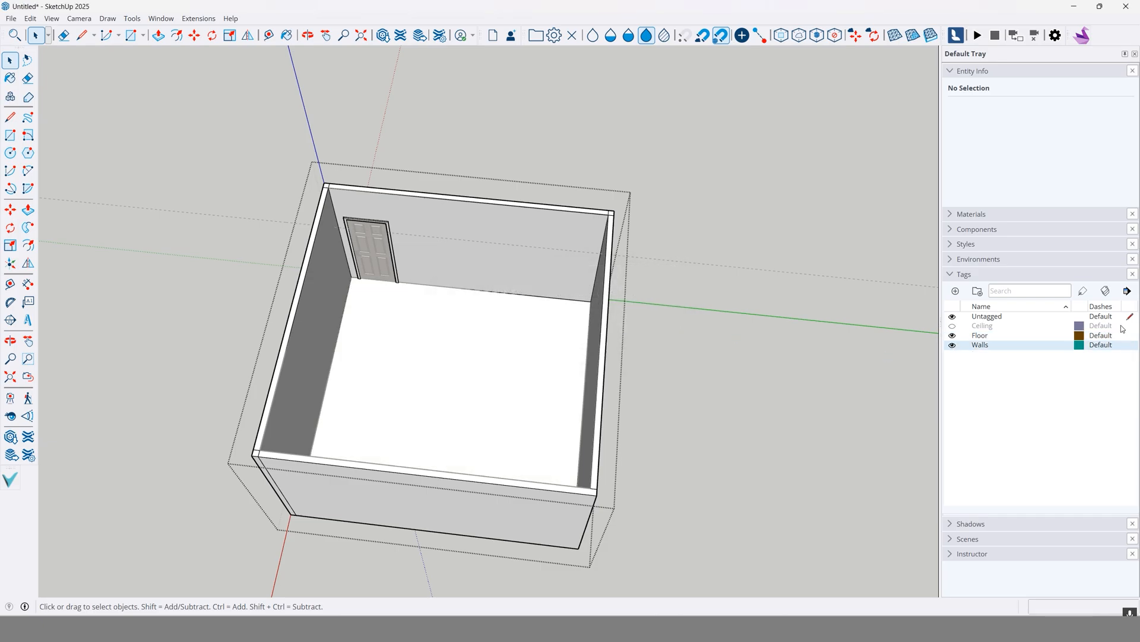
Step: Make Ceiling the active tag, try to hide it, and make Untagged the active tag again
left_click(1129, 325)
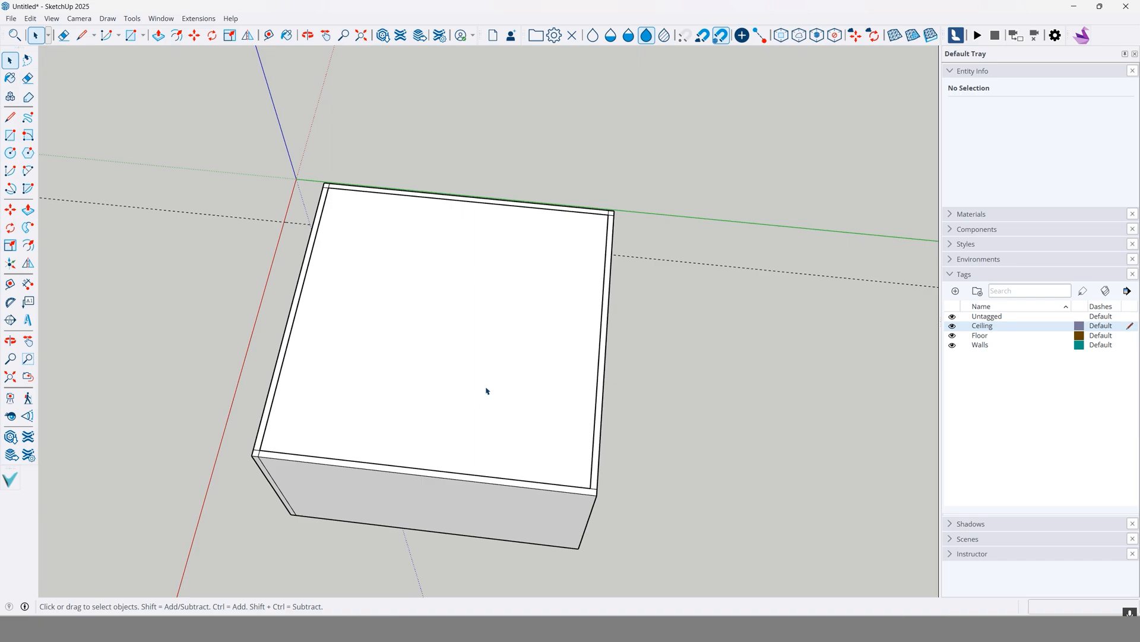
left_click(952, 330)
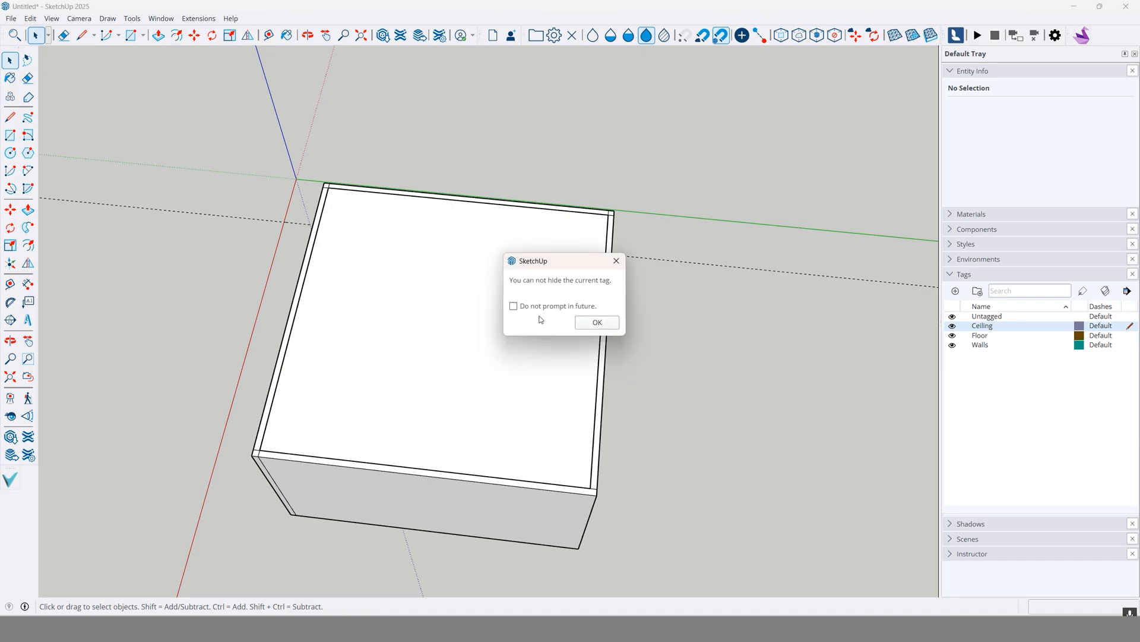
left_click(597, 323)
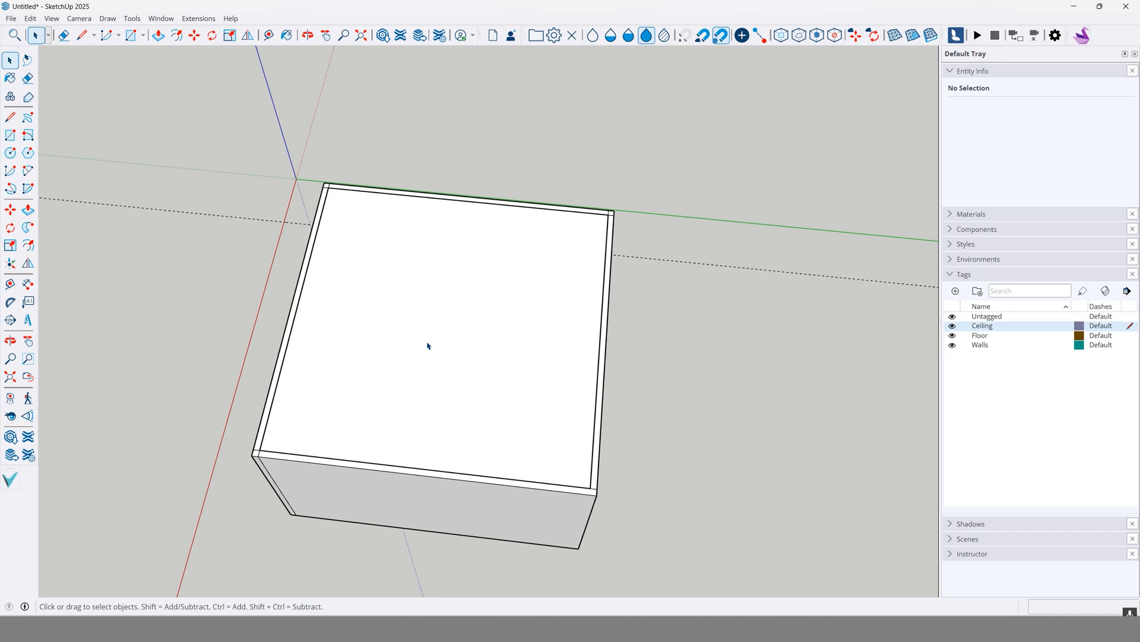
mouse_move(427, 346)
middle_mouse_down()
mouse_move(522, 319)
mouse_move(491, 247)
mouse_move(553, 307)
middle_mouse_up()
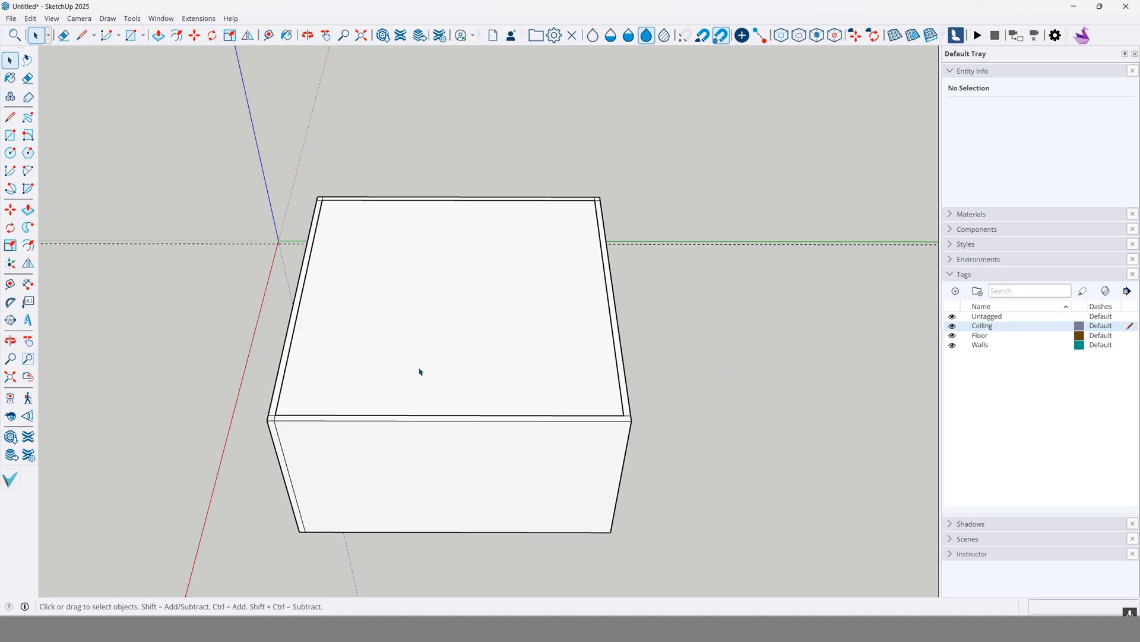
left_click(1132, 316)
Step: Select the ceiling face and switch the active tag to Floor, to Walls and back to Untagged
left_click(425, 334)
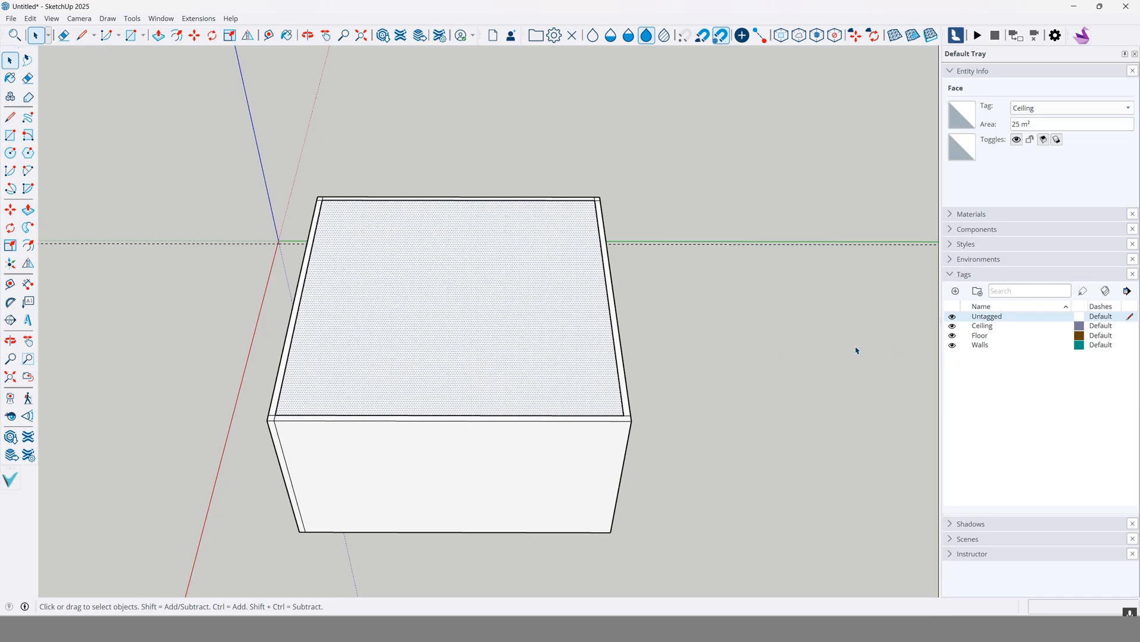
left_click(1131, 336)
left_click(1130, 346)
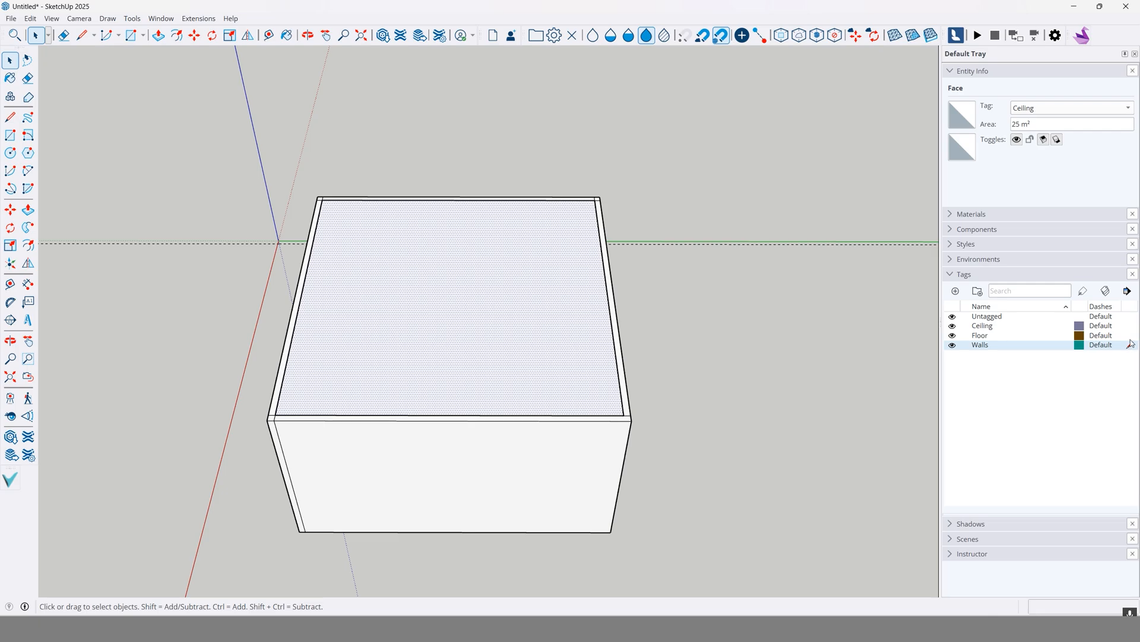
left_click(1131, 316)
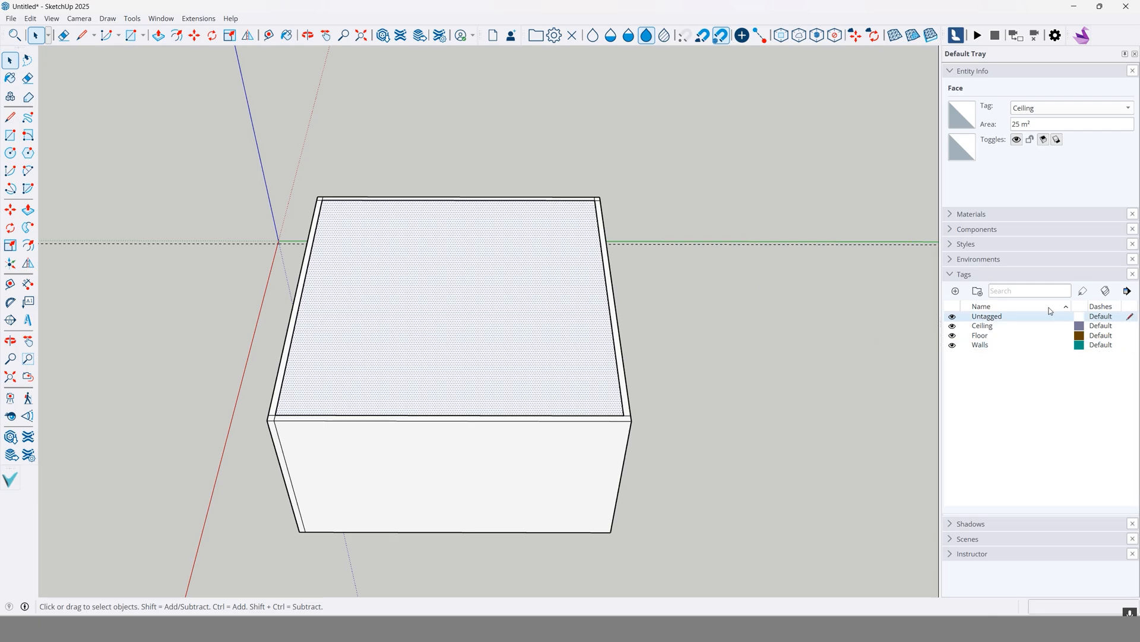
Step: Hide the Ceiling, Floor and Walls tags so that only untagged geometry is displayed
left_click(948, 328)
left_click(952, 326)
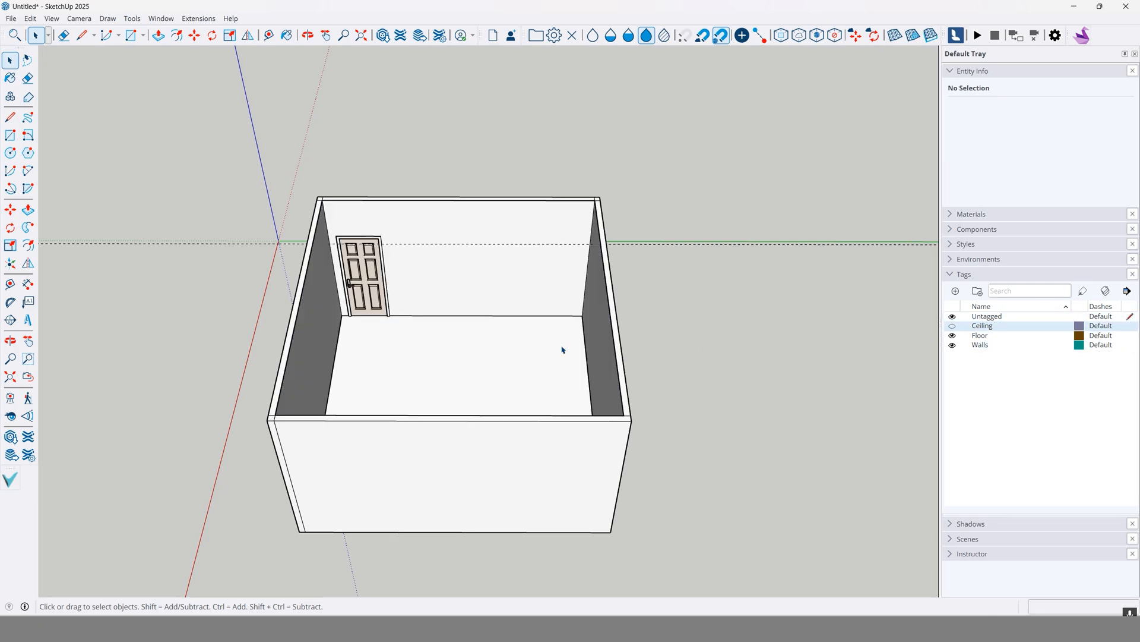
middle_click_drag(573, 309, 700, 345)
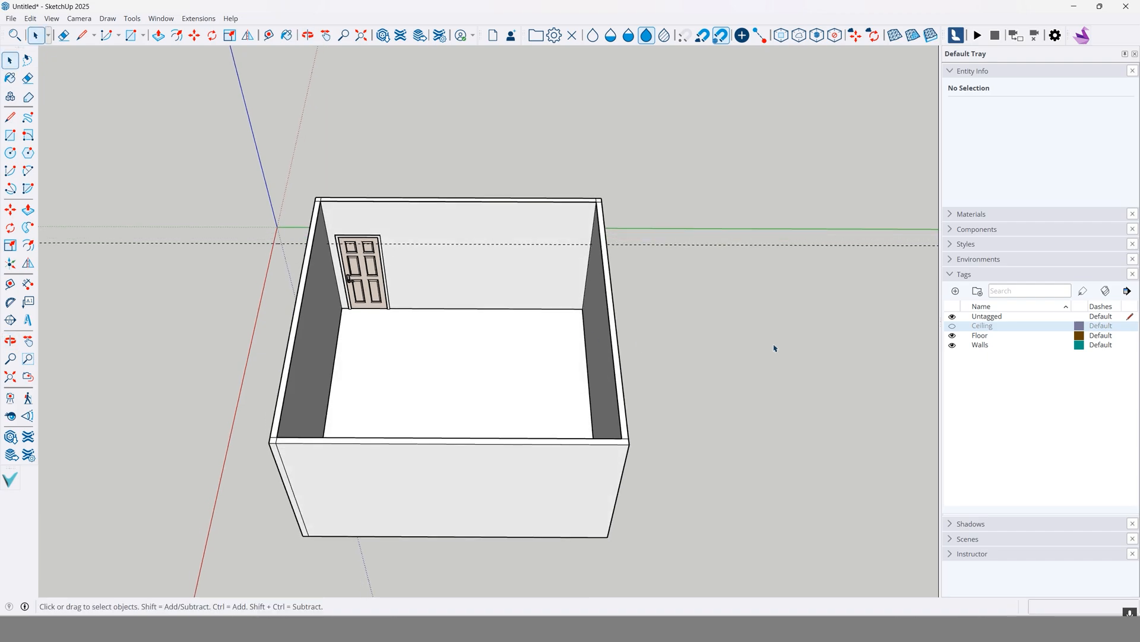
left_click(953, 336)
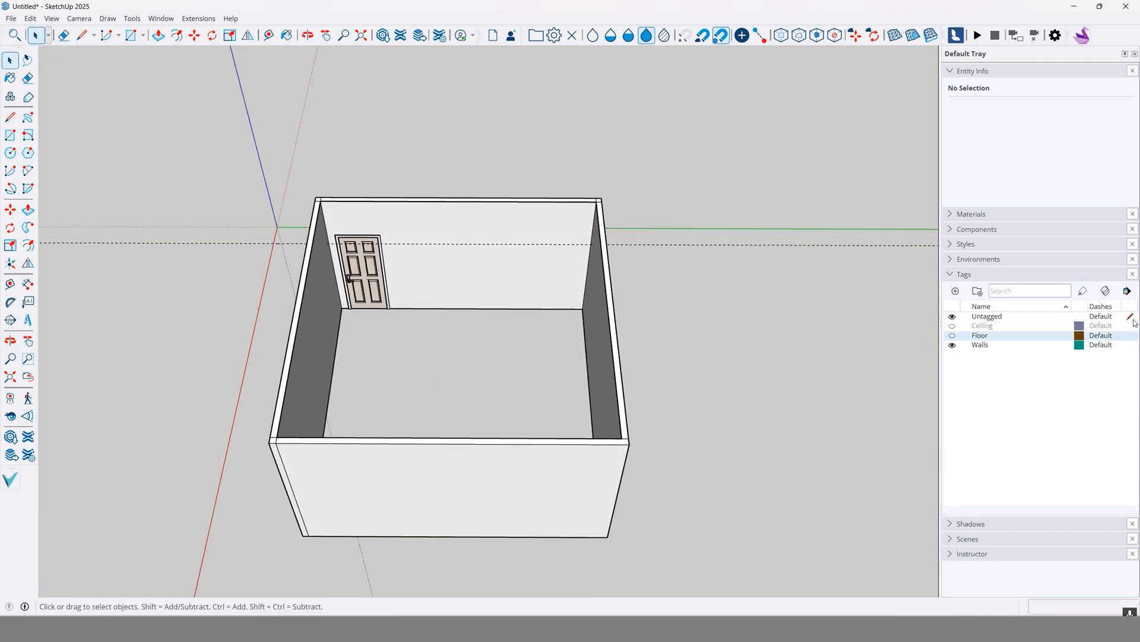
middle_click_drag(434, 390, 466, 425)
left_click(474, 466)
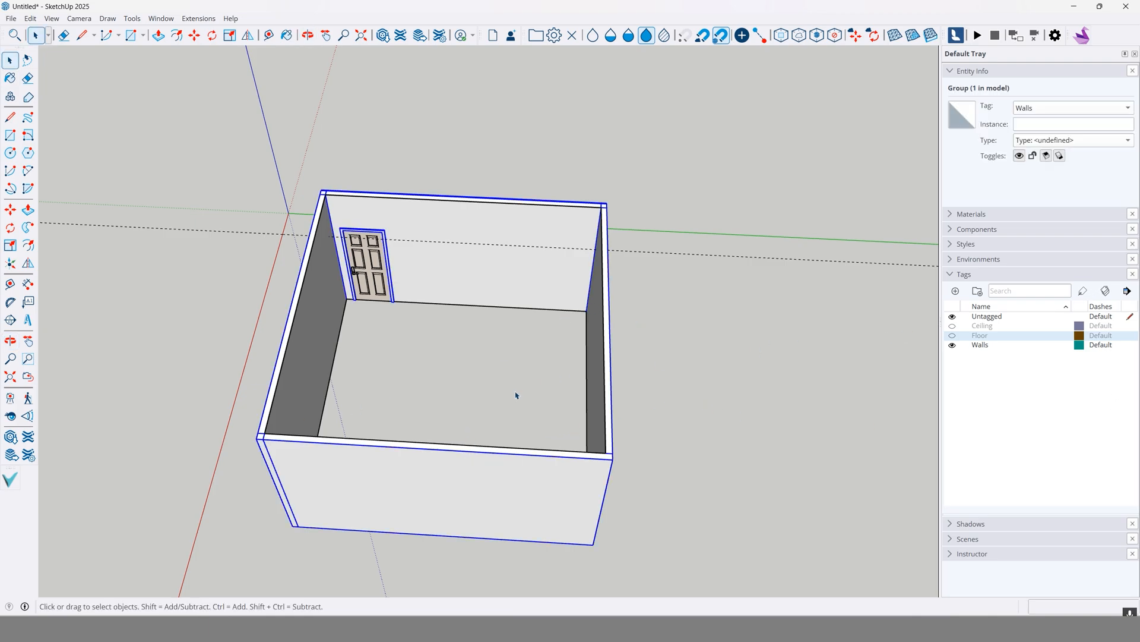
left_click(953, 345)
Step: Select the four edges of the upper room outline and assign them the Walls tag
left_click(568, 389)
middle_click_drag(568, 390, 352, 255)
left_click(561, 240)
left_click_drag(326, 260, 660, 189)
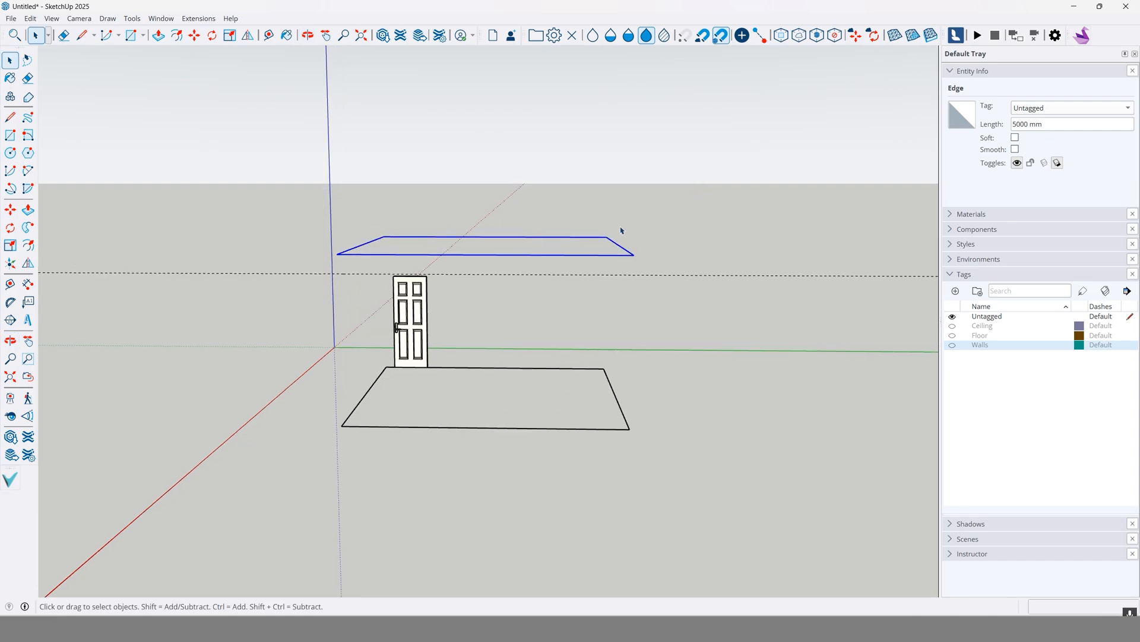
left_click(1124, 109)
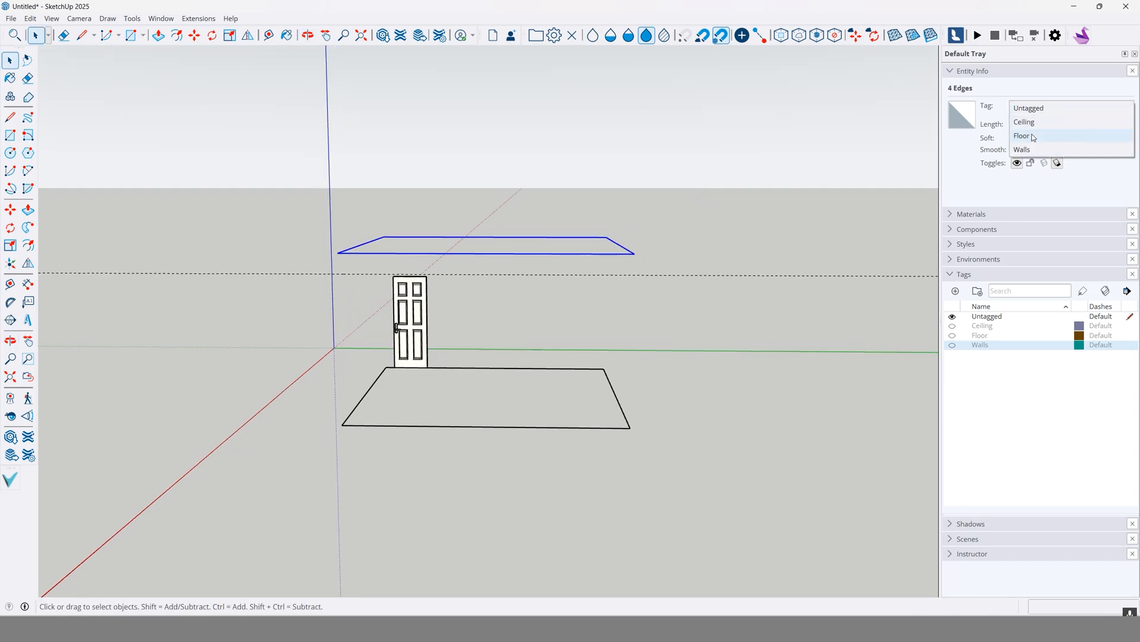
left_click(1029, 150)
Step: Assign the Walls tag to the front and back edges of the lower outline and the side edge farthest from the door
left_click(375, 444)
left_click_drag(638, 362, 402, 440)
left_click(1127, 109)
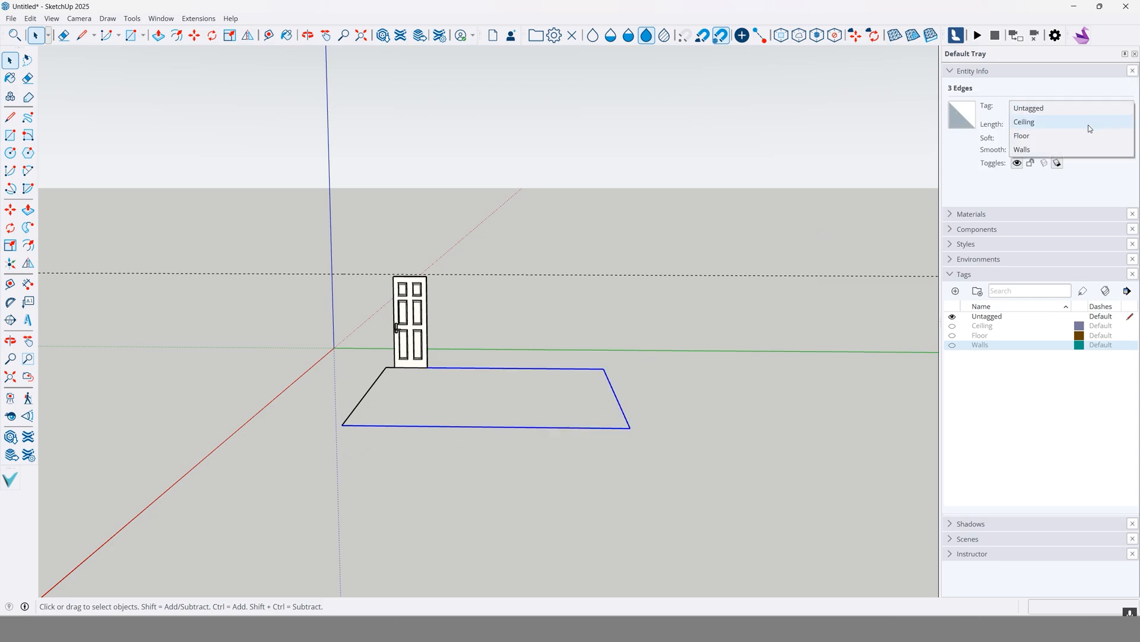
left_click(1033, 148)
middle_click_drag(581, 371, 377, 399)
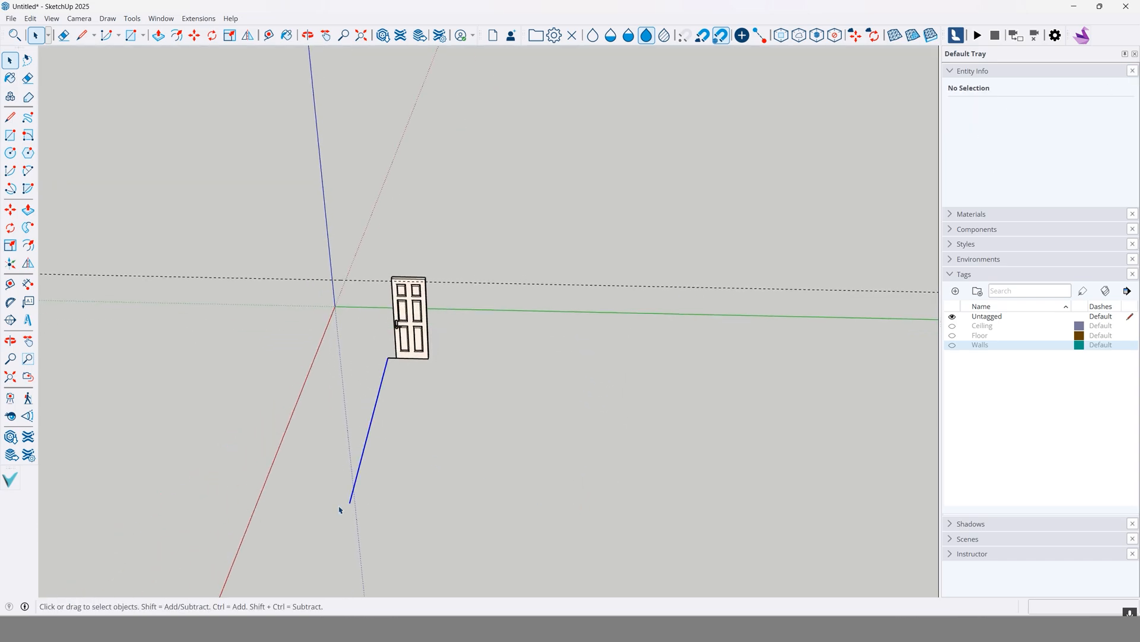
Step: Assign the Walls tag to the two remaining lower outline edges that meet beside the door
left_click(401, 357)
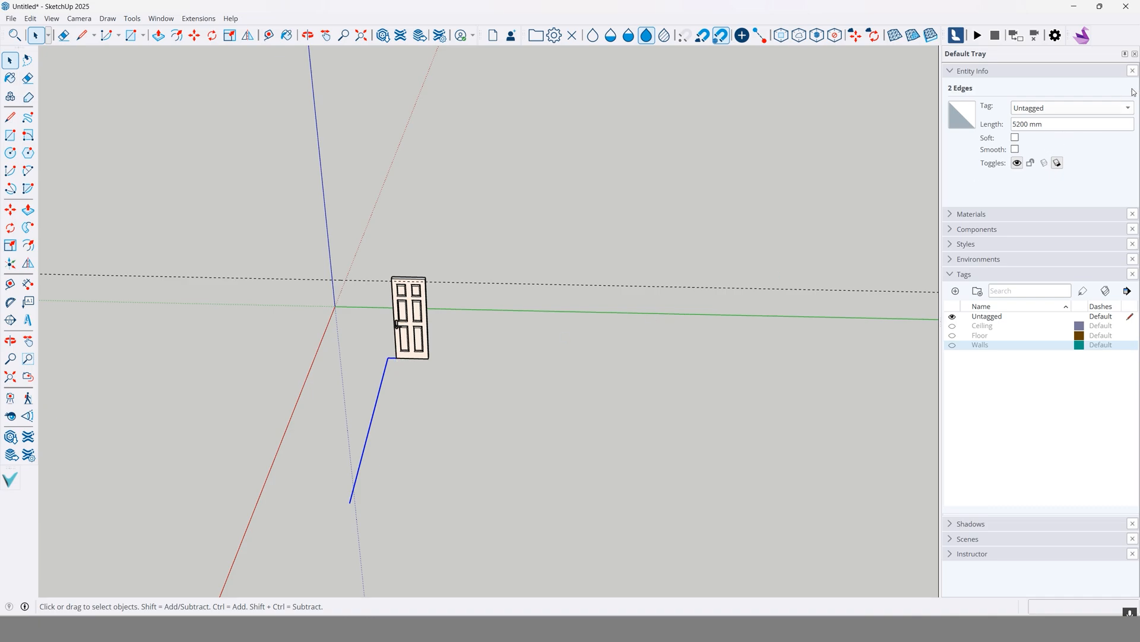
left_click(1128, 109)
left_click(1035, 148)
left_click(862, 376)
Step: Select the door and its handle one at a time to check that they are separate components
left_click_drag(294, 422, 412, 259)
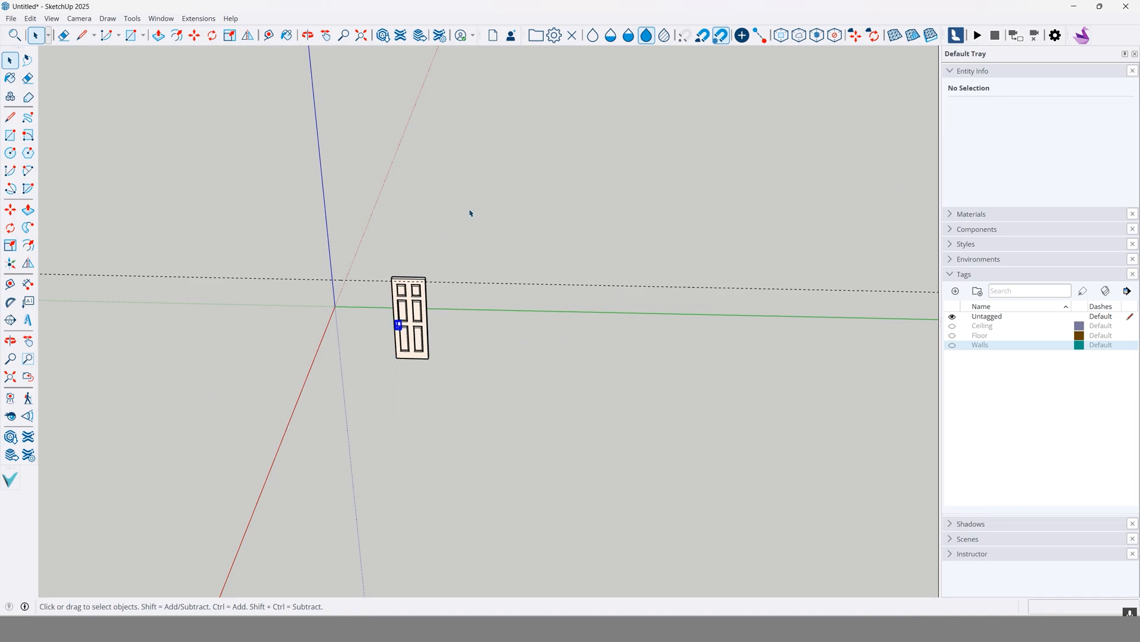
scroll(454, 319, "up", 3)
scroll(421, 319, "up", 2)
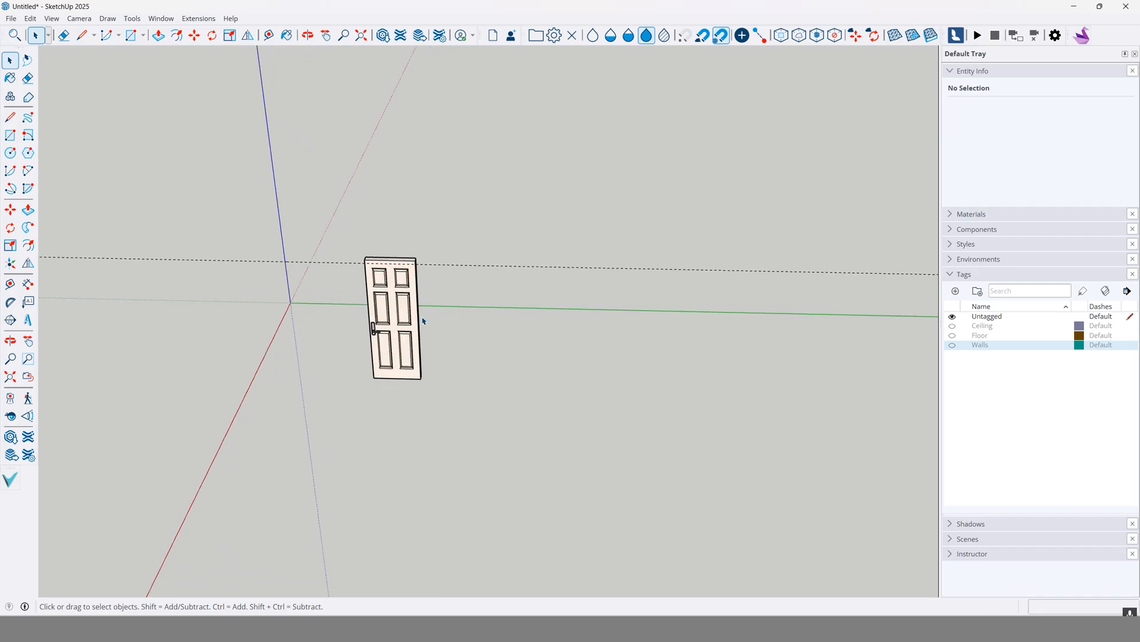
left_click(419, 314)
scroll(462, 311, "up", 2)
scroll(441, 247, "up", 3)
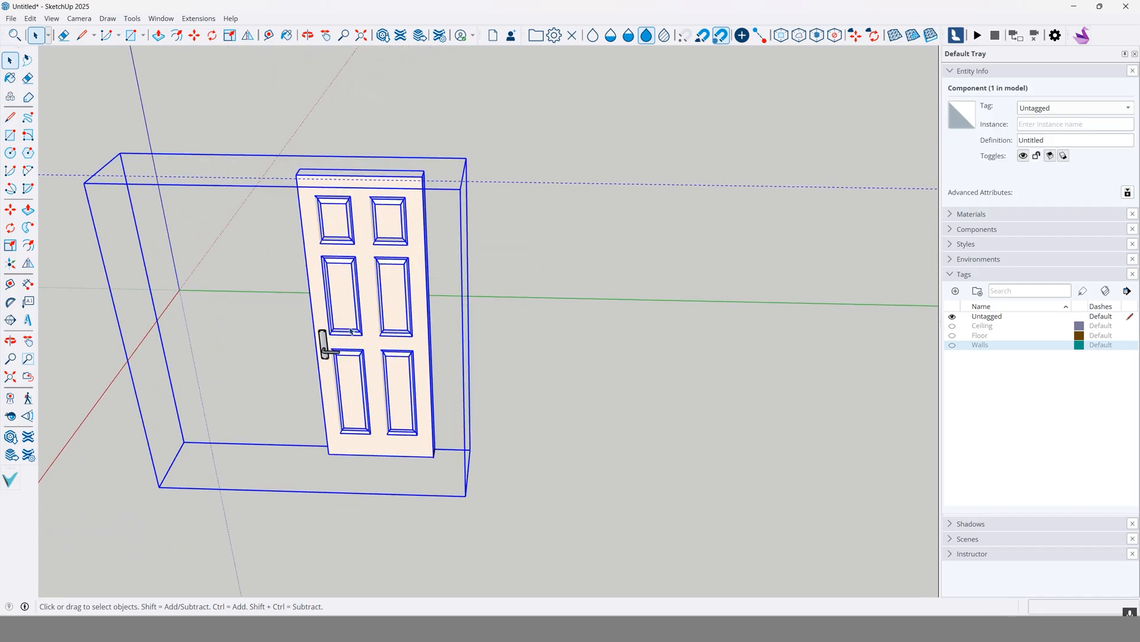
scroll(441, 247, "up", 1)
left_click(370, 348)
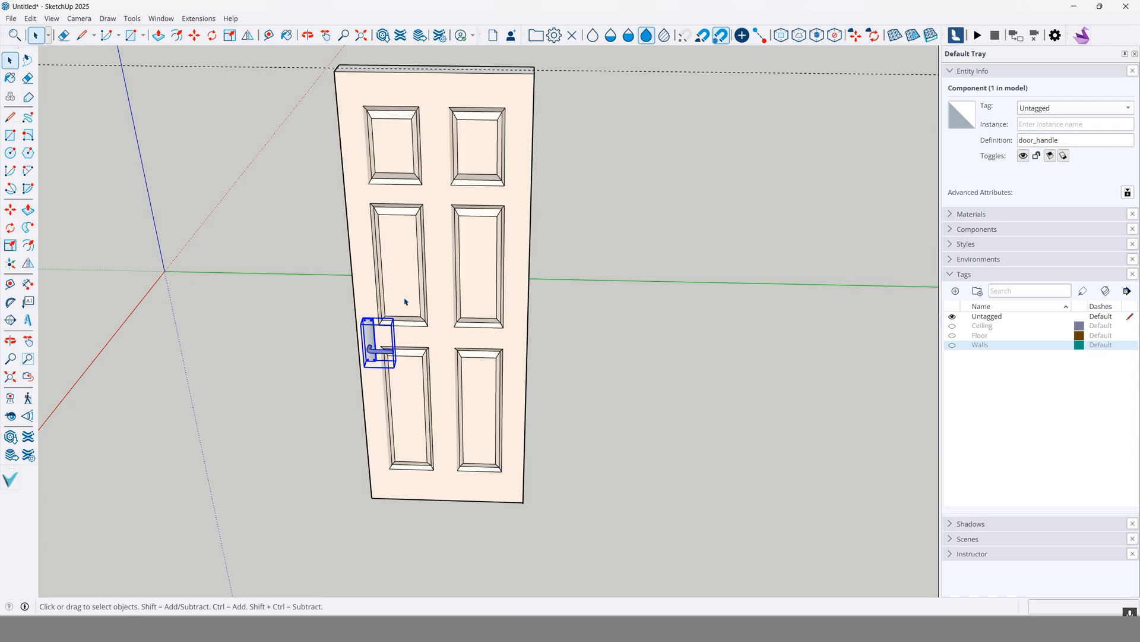
left_click(550, 318)
Step: Select the door and its handle together and combine them into one group
left_click(463, 294)
left_click(369, 338, "shift")
right_click(440, 275)
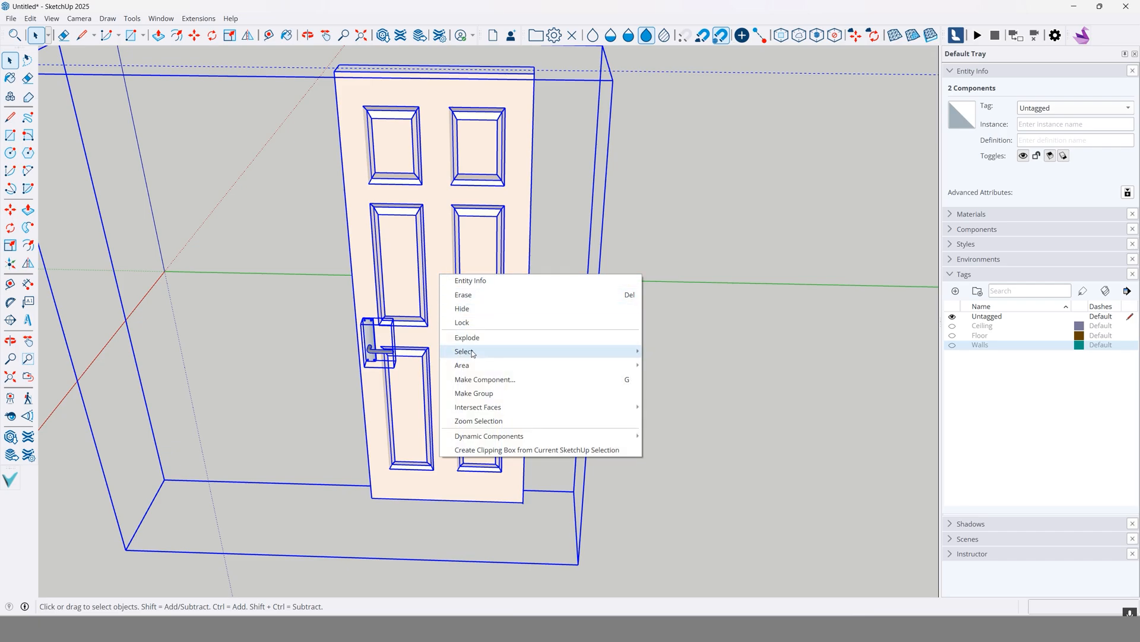
left_click(483, 392)
scroll(670, 318, "down", 3)
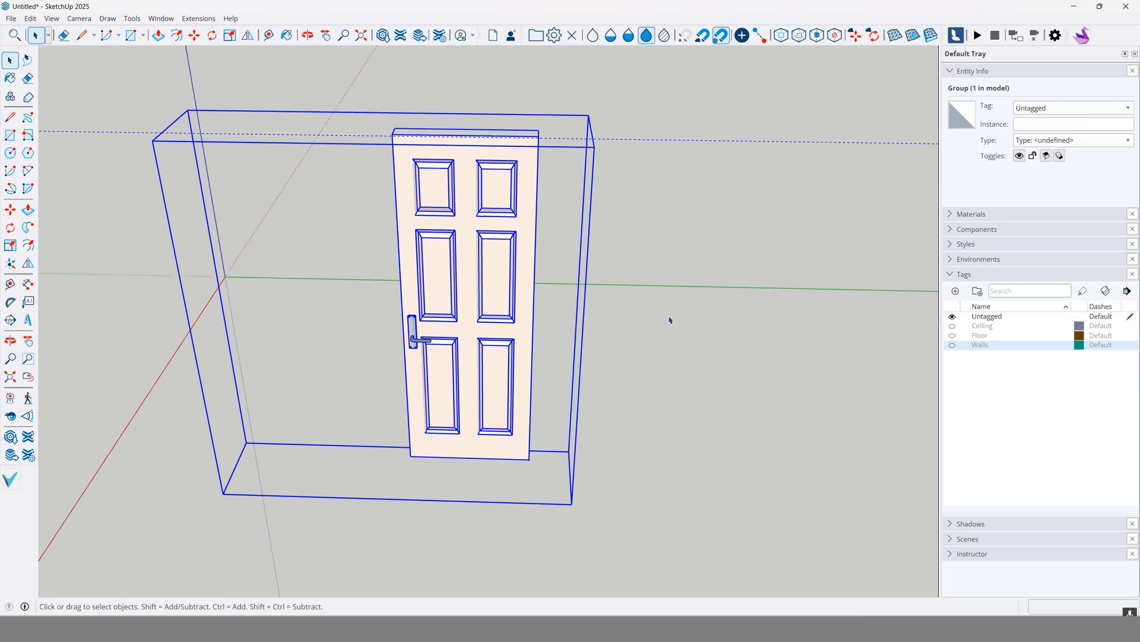
left_click(677, 311)
Step: Place a copy of the door group about 2900 mm away along the green axis
middle_click_drag(677, 311, 581, 321)
left_click(509, 289)
scroll(509, 289, "up", 3)
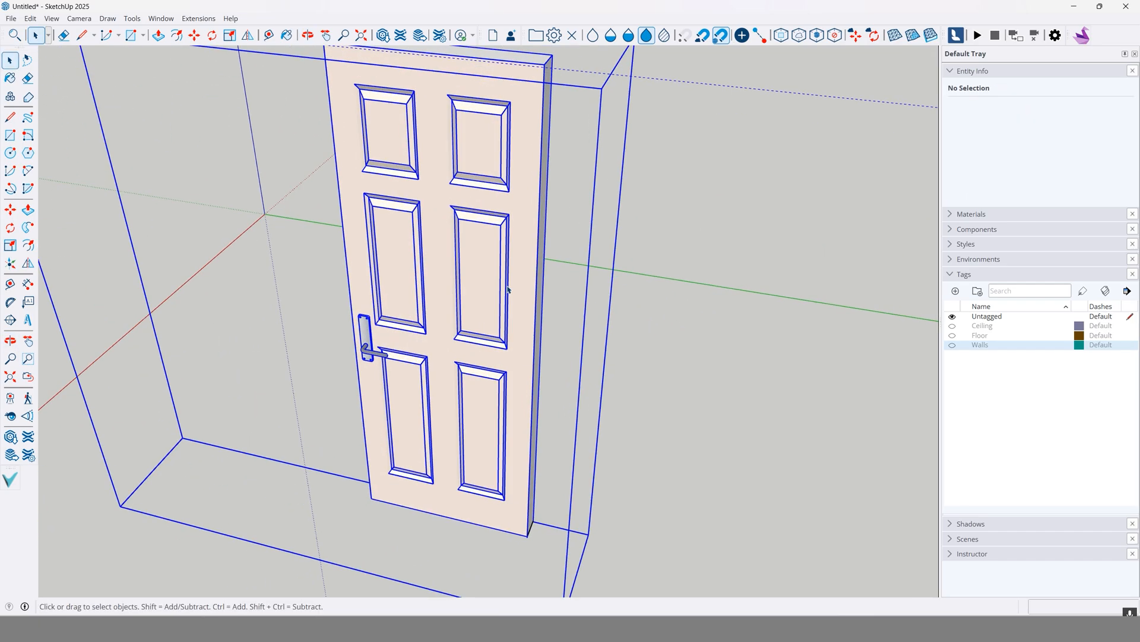
scroll(477, 280, "down", 3)
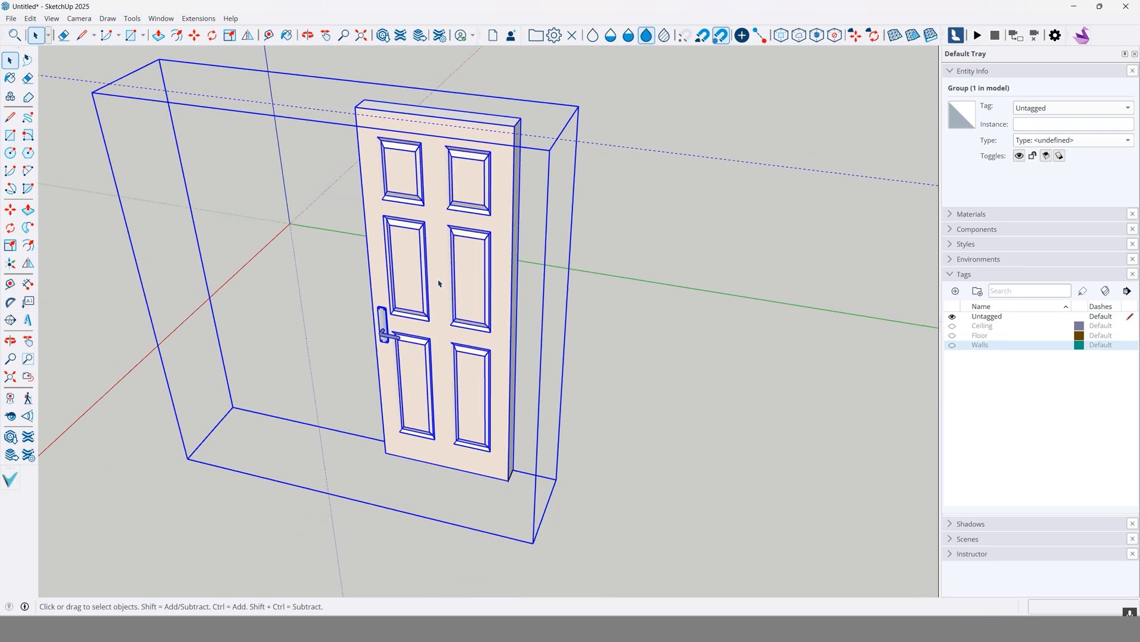
middle_click_drag(427, 276, 453, 324, "shift")
scroll(402, 312, "up", 2)
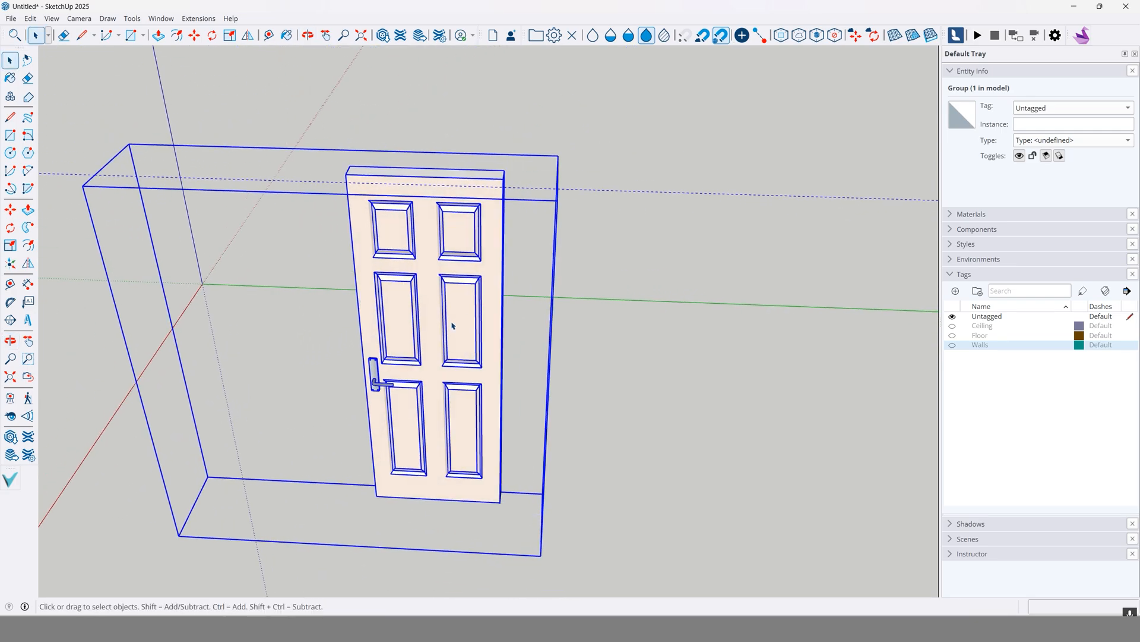
scroll(453, 323, "up", 4)
scroll(548, 321, "down", 2)
middle_click_drag(558, 319, 590, 297)
scroll(545, 316, "up", 3)
scroll(546, 316, "down", 2)
key("m")
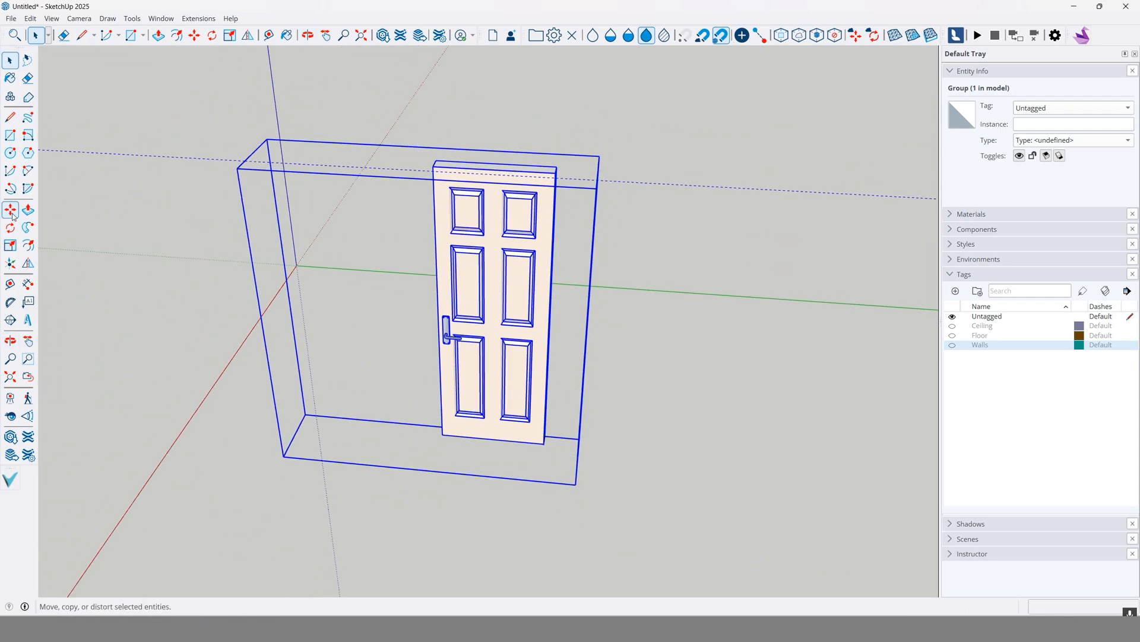
scroll(484, 350, "down", 4)
key("ctrl")
left_click(484, 350)
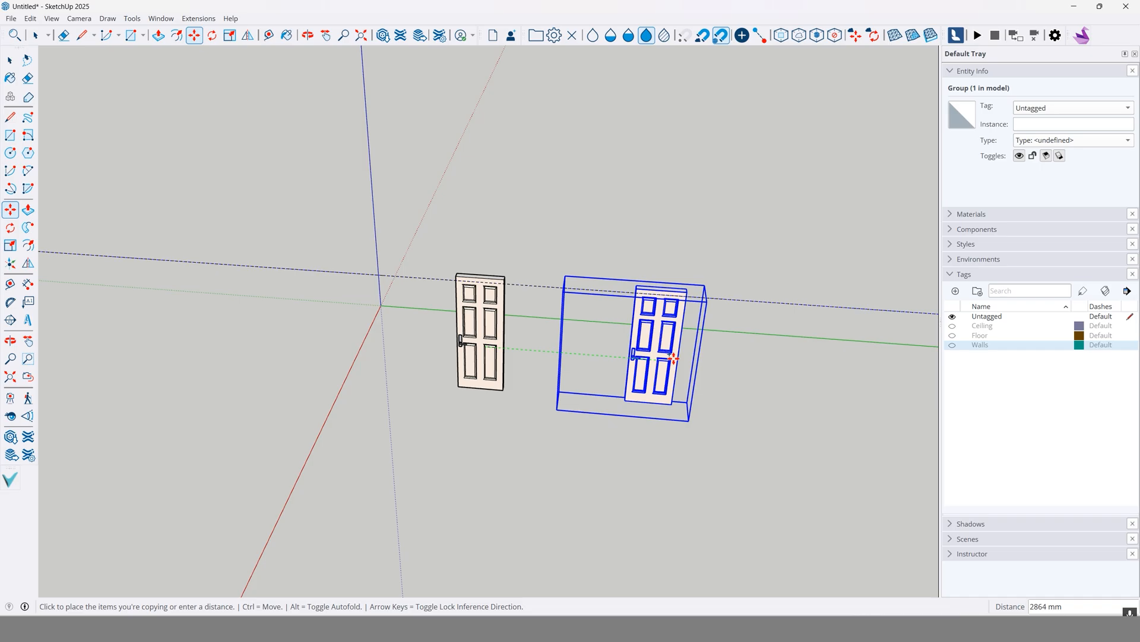
left_click(672, 365)
Step: Open the original door group for editing, select only its handle, and leave the group
left_click(15, 62)
scroll(469, 350, "up", 3)
left_click(473, 354)
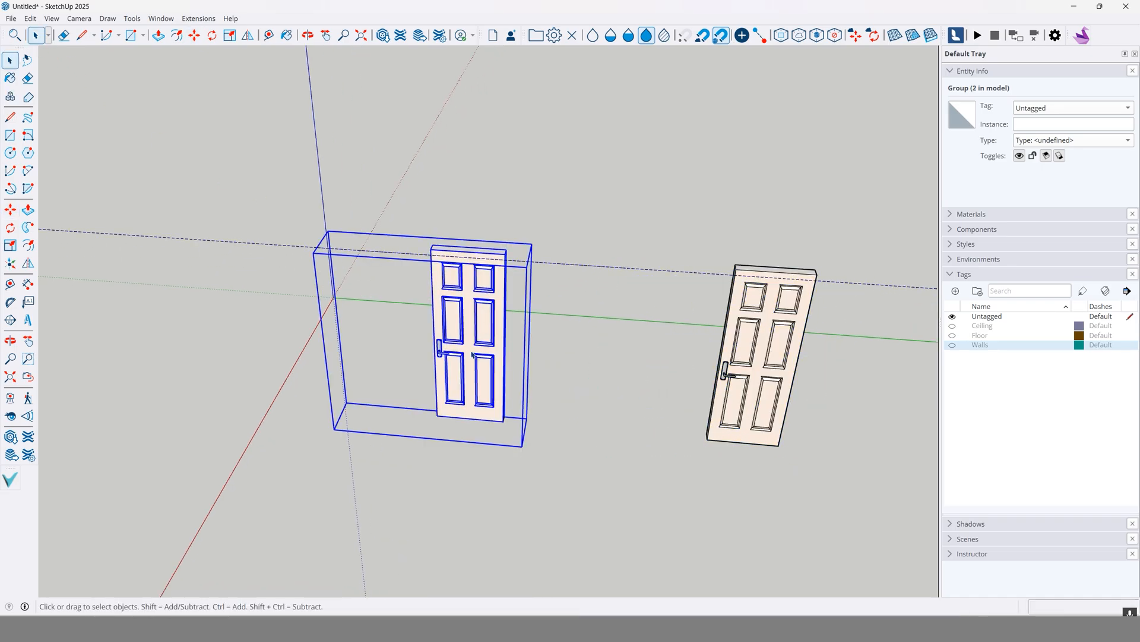
double_click(469, 357)
left_click(443, 352)
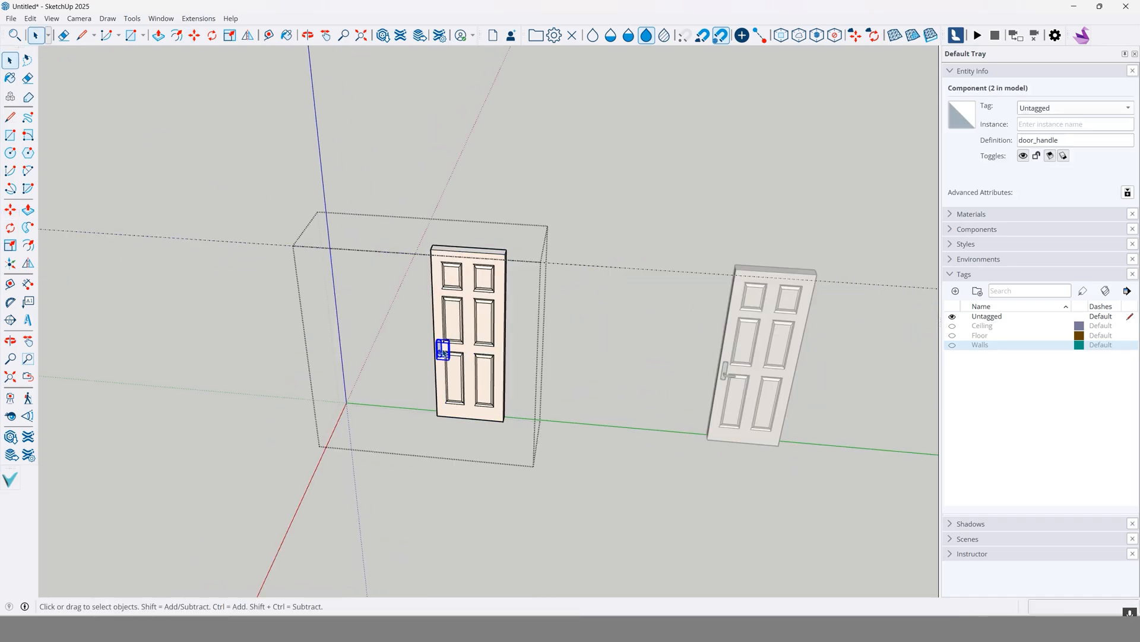
left_click(593, 351)
scroll(762, 356, "up", 1)
middle_click_drag(605, 360, 473, 339)
Step: Undo the changes back to the single door group, removing its copy
key("ctrl+z")
key("ctrl+z")
key("ctrl+z")
key("ctrl+z")
Step: Convert the door group into a component with the definition name Door 1
left_click(283, 318)
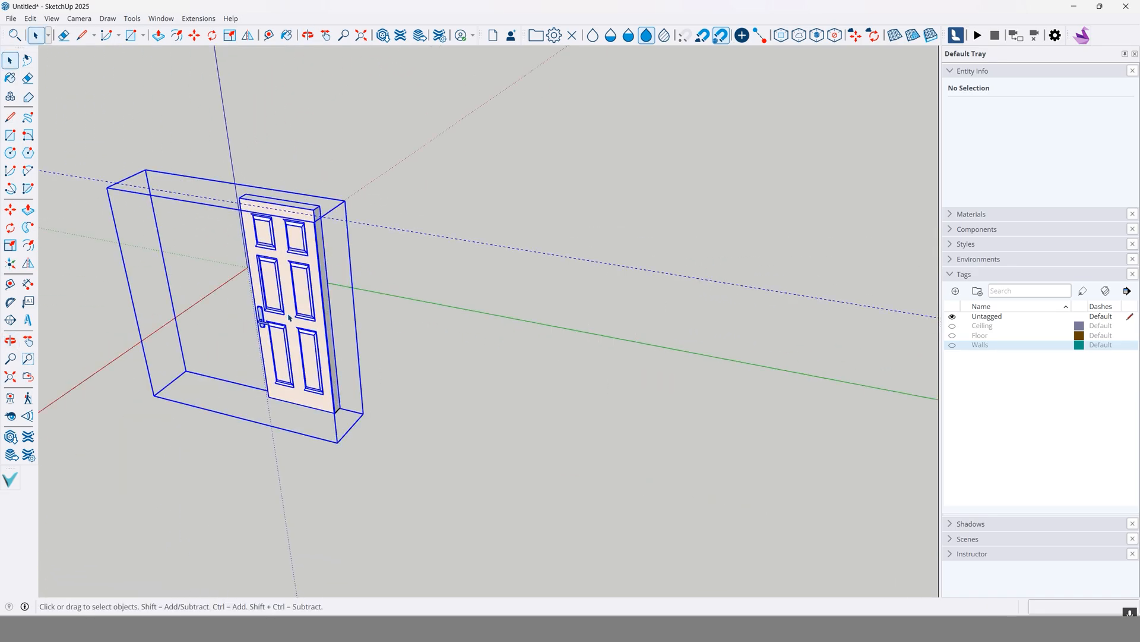
right_click(282, 318)
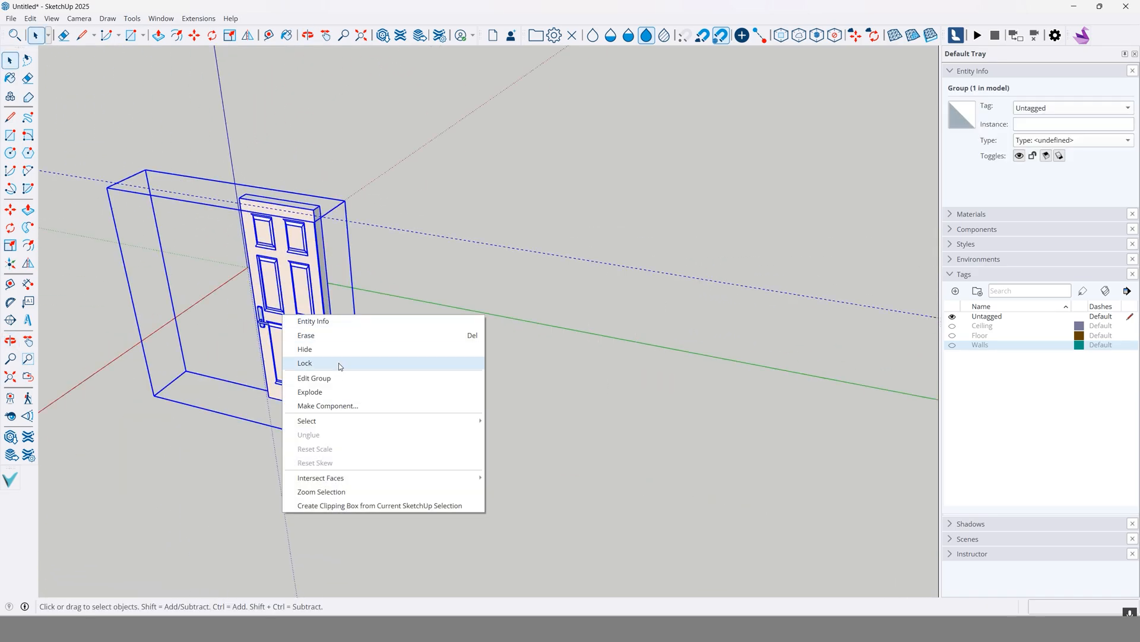
left_click(341, 405)
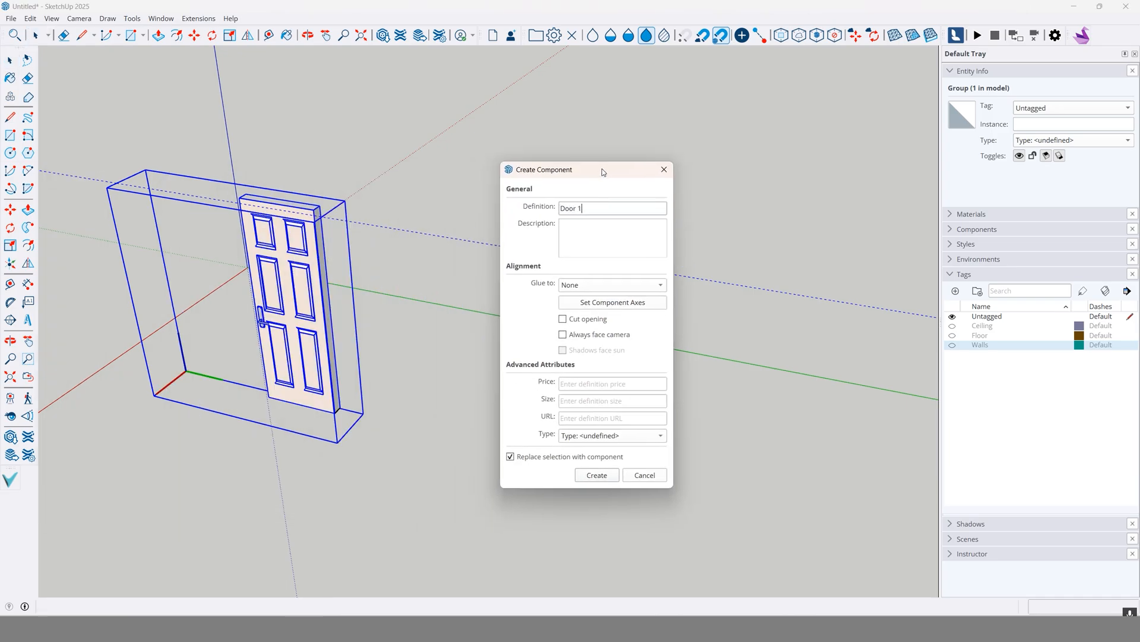
left_click(614, 476)
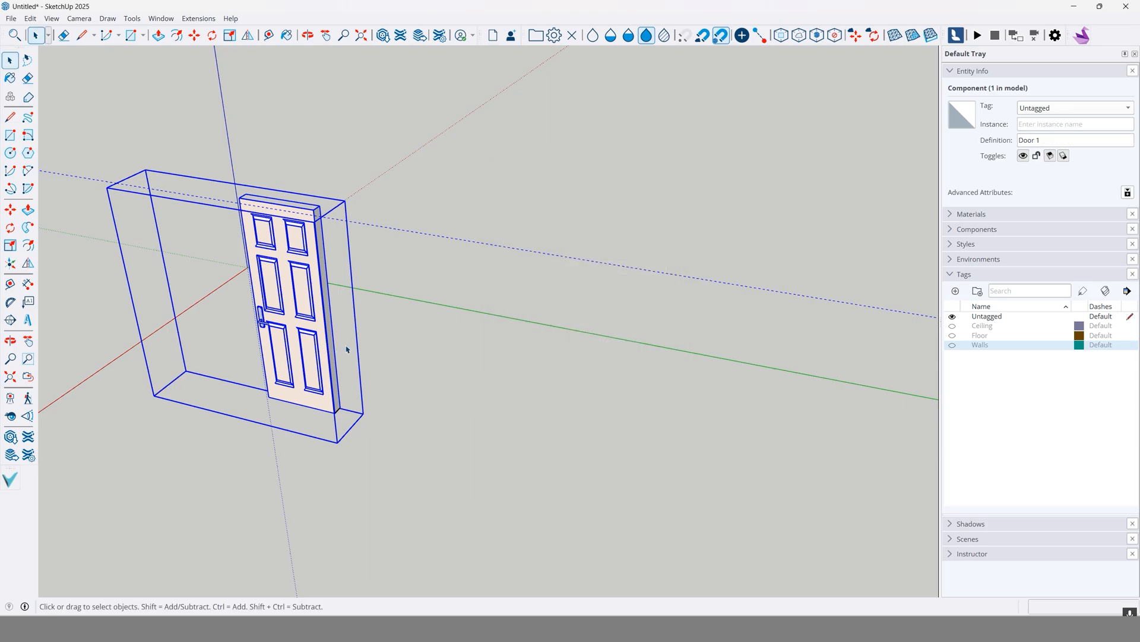
Step: Place a copy of the Door 1 component beside the original along the green axis
left_click(10, 210)
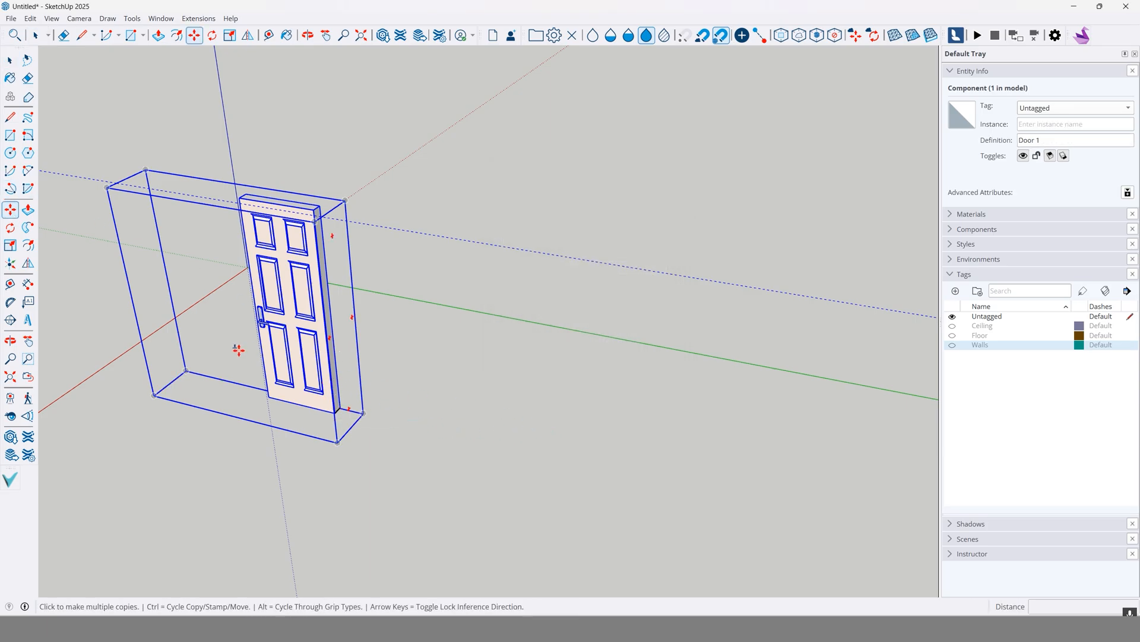
middle_click_drag(310, 375, 350, 429)
left_click(328, 436)
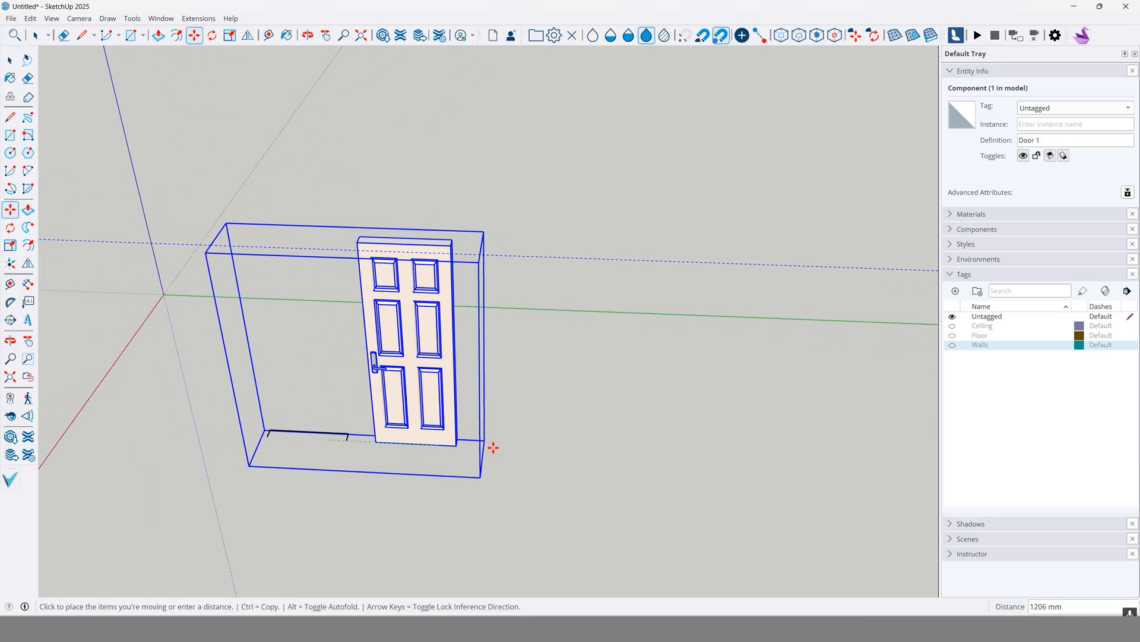
key("ctrl")
left_click(563, 450)
key("space")
Step: Open the copied door component for editing, delete its handle, and leave the component
scroll(441, 348, "up", 2)
double_click(526, 373)
left_click(526, 373)
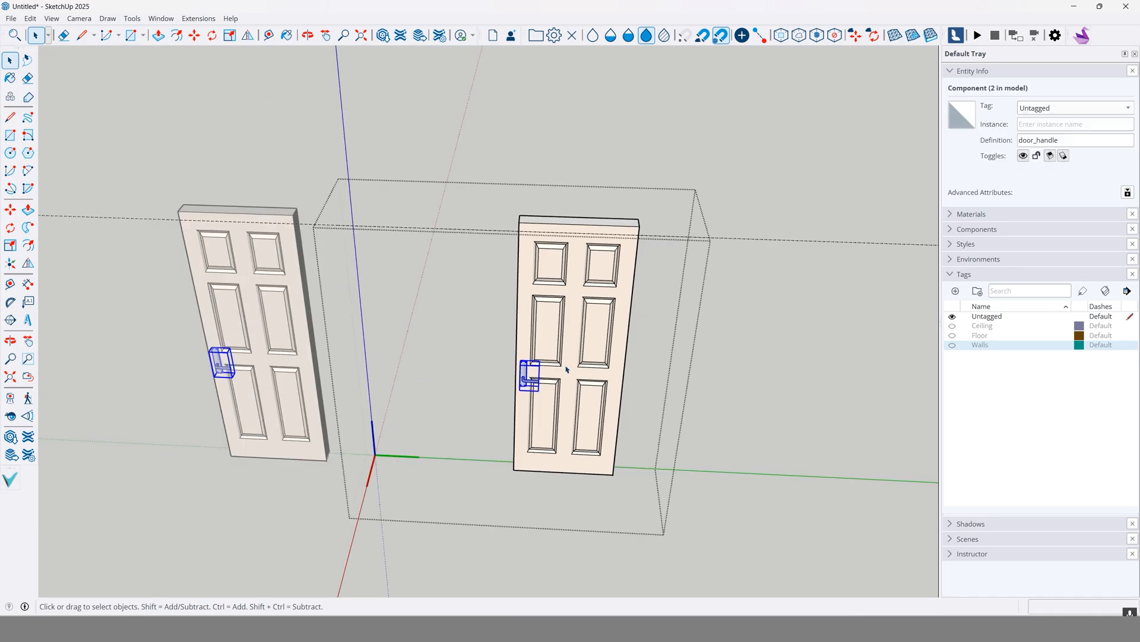
key("Delete")
key("Escape")
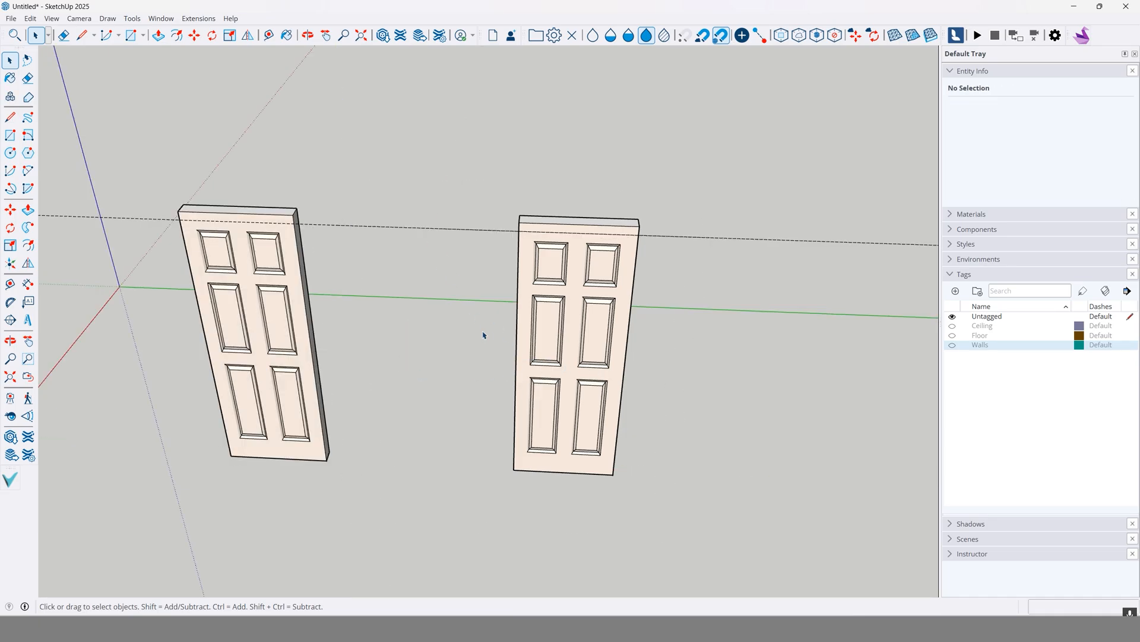
Step: Undo the handle deletion and the copy of the Door 1 component
key("ctrl+z")
key("ctrl+z")
key("ctrl+z")
key("ctrl+z")
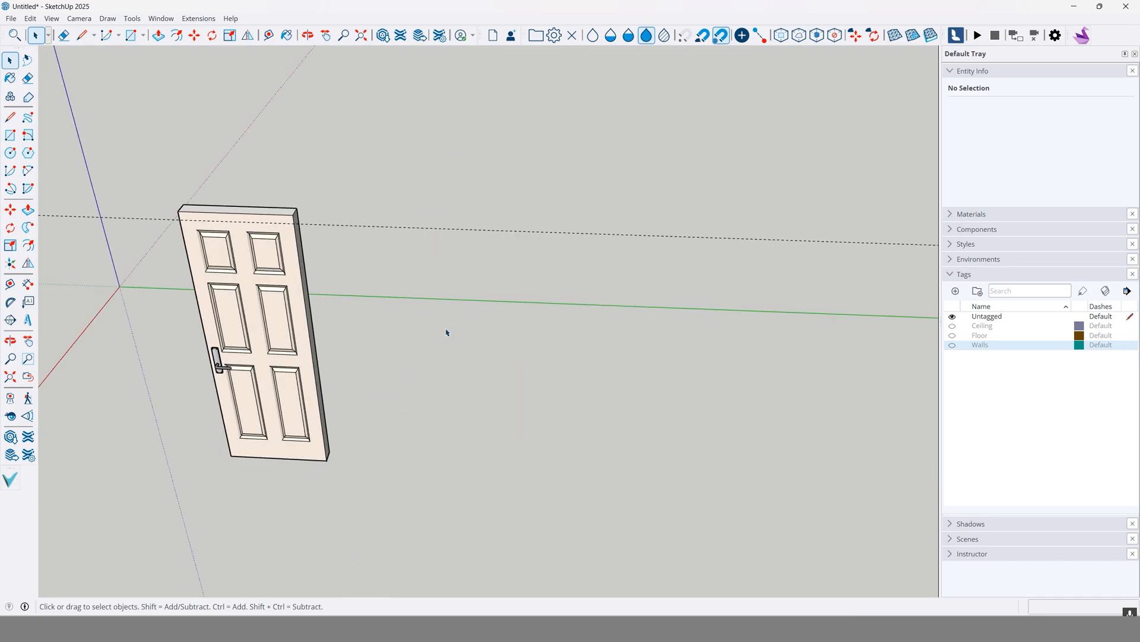
scroll(388, 310, "down", 2)
middle_click_drag(400, 299, 500, 288)
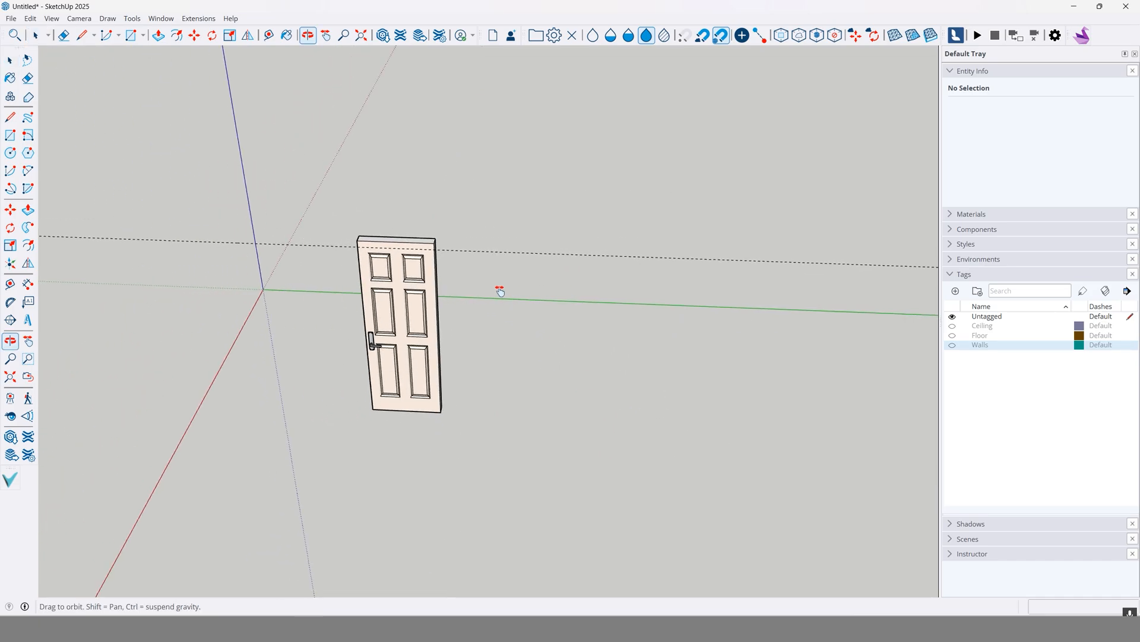
Step: Add a new tag named Door
left_click(393, 371)
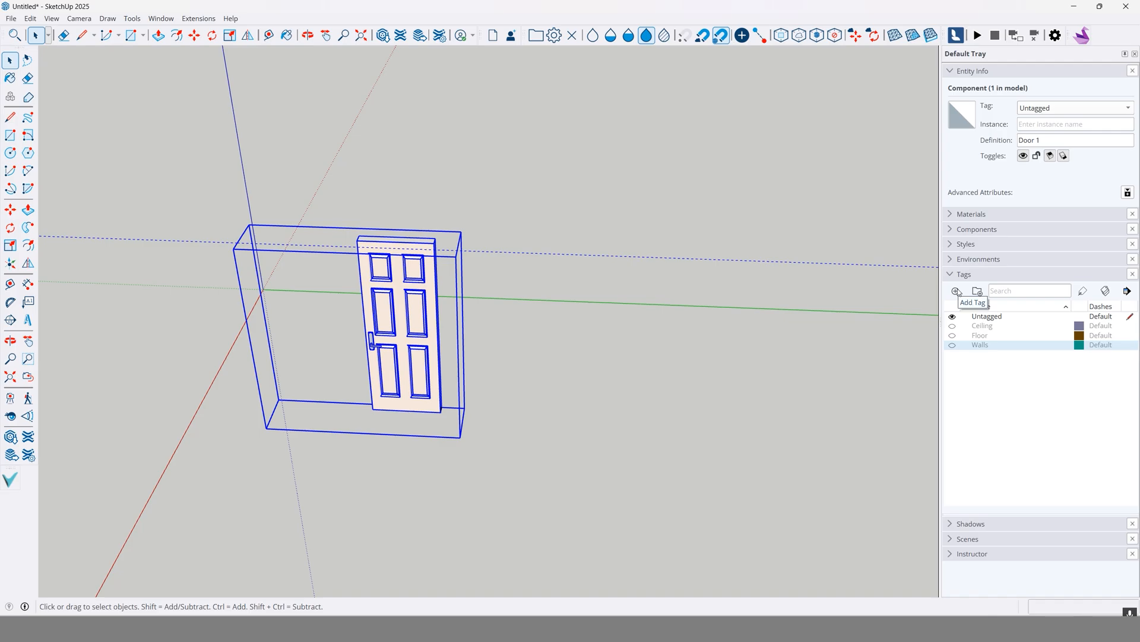
left_click(957, 291)
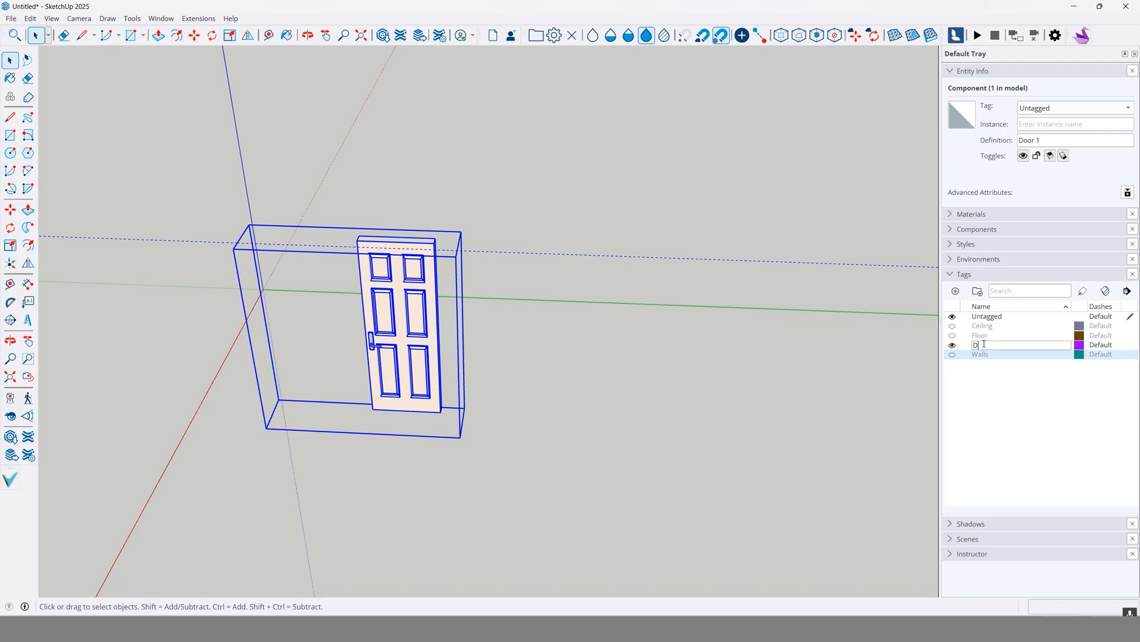
left_click(785, 401)
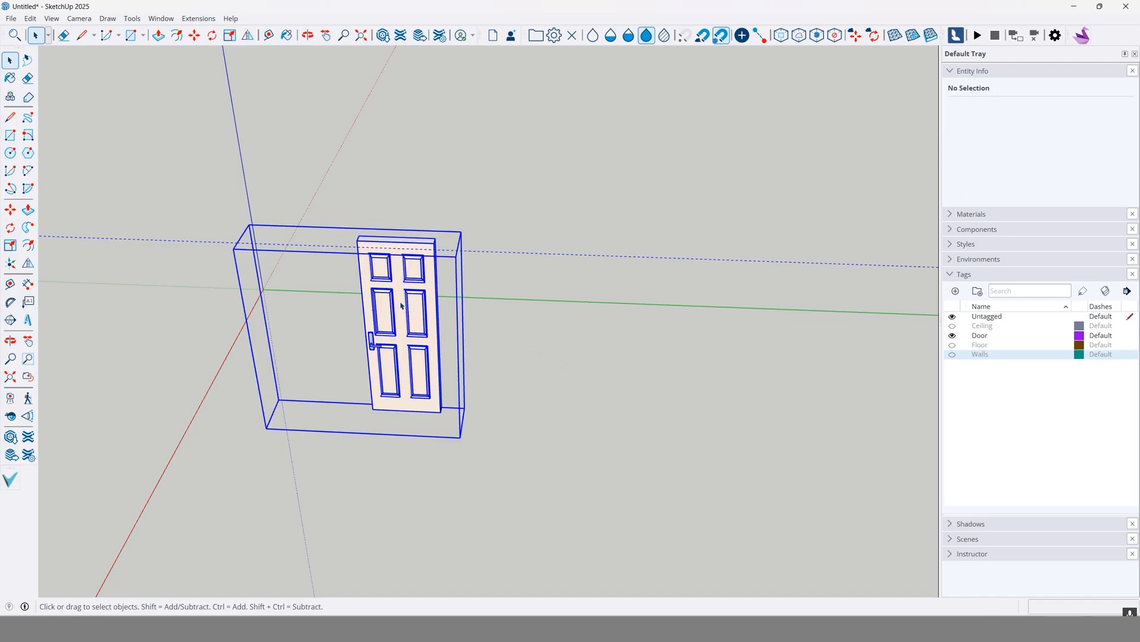
Step: Assign the Door tag to the Door 1 component
left_click(1128, 108)
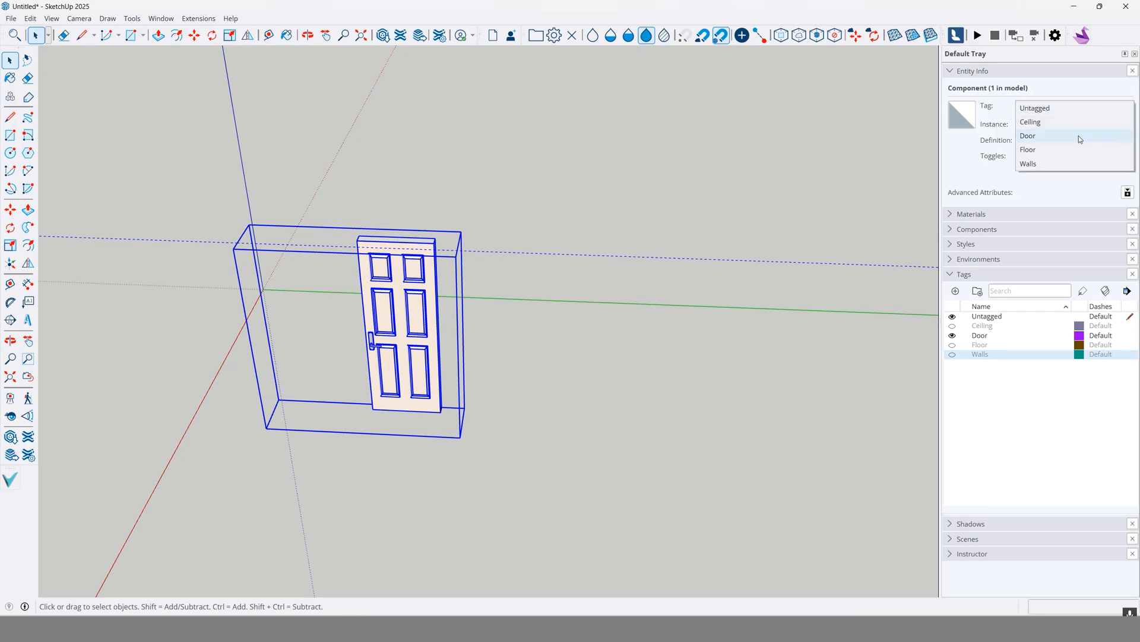
left_click(1096, 135)
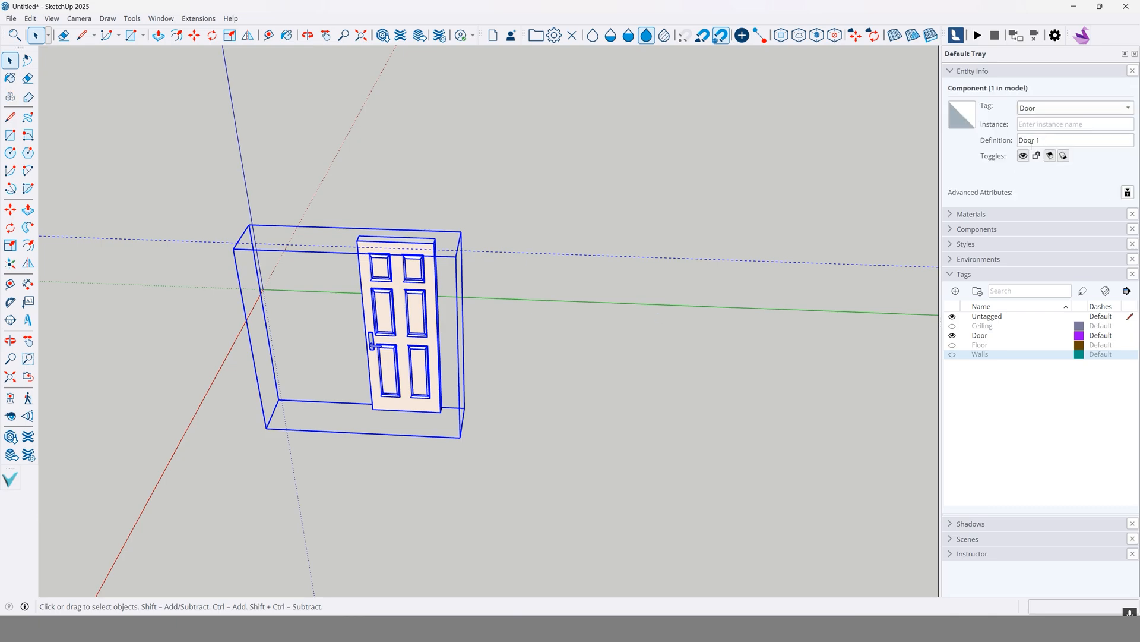
left_click(564, 349)
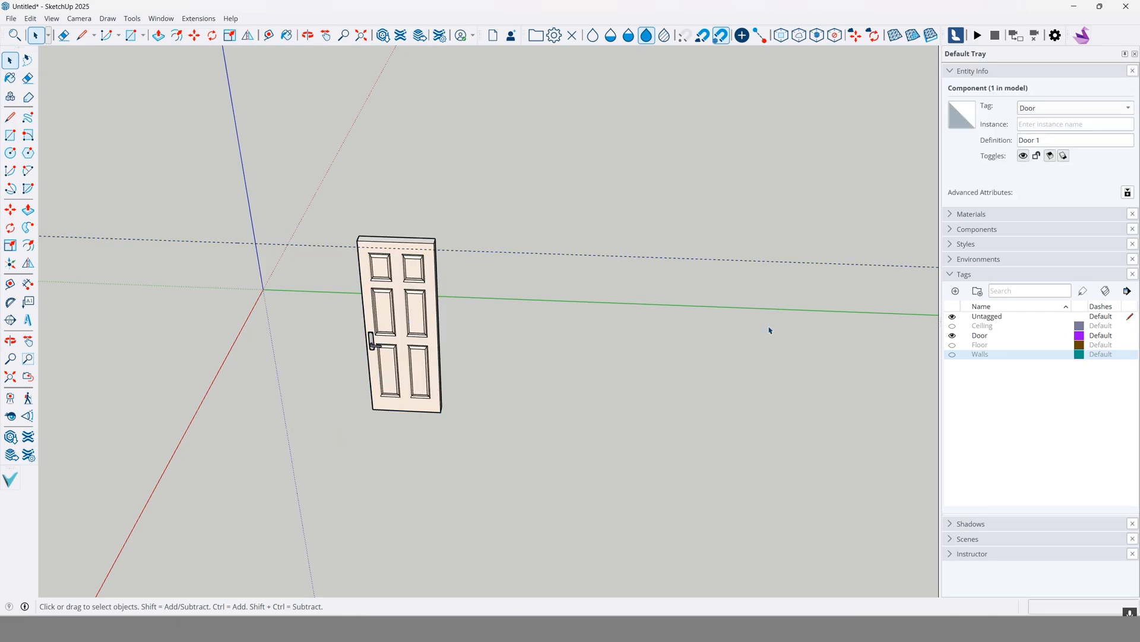
Step: Hide the Door tag and retag the three leftover untagged edges at the base of the doorway
left_click(953, 336)
left_click_drag(345, 444, 586, 332)
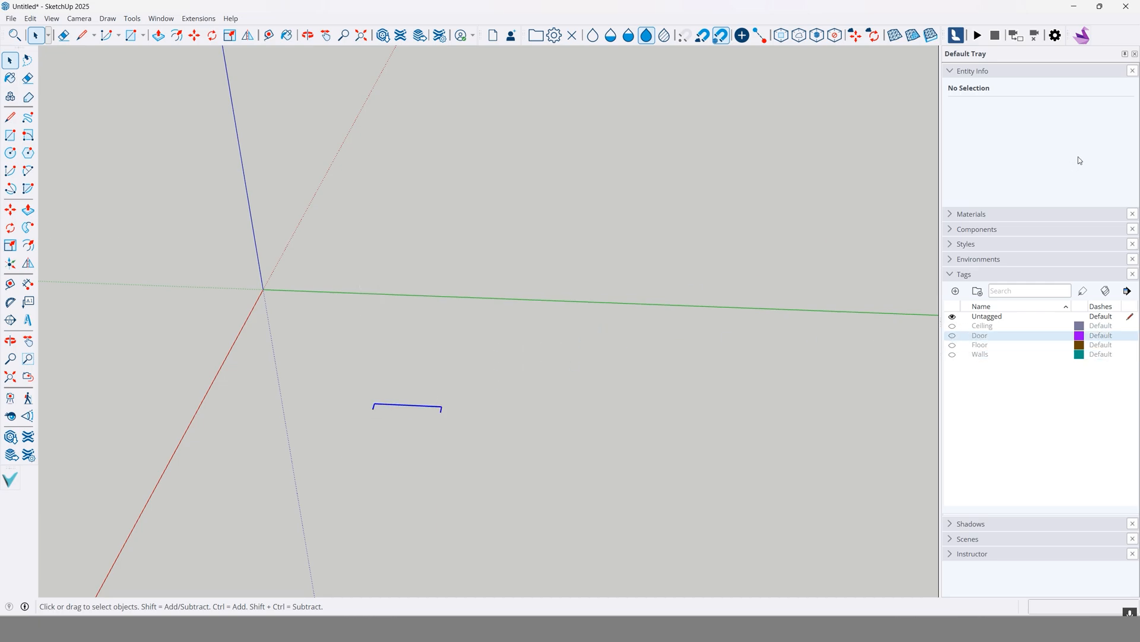
left_click(1092, 108)
left_click(1032, 141)
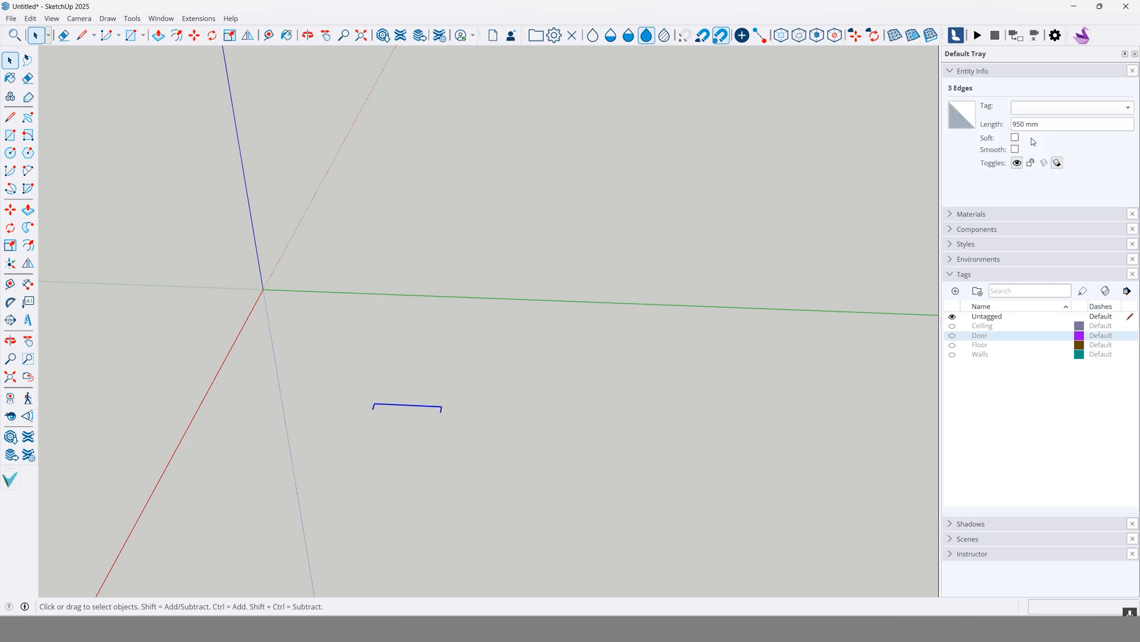
left_click(748, 381)
Step: Turn the visibility of the Floor and Walls tags back on
left_click(952, 346)
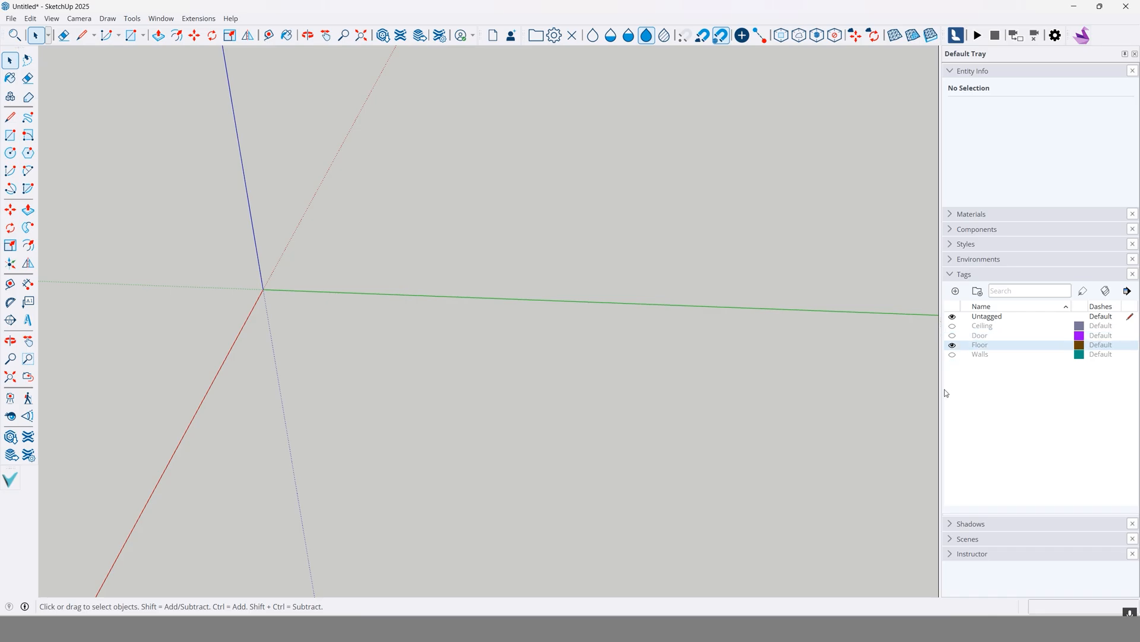
scroll(737, 352, "down", 1)
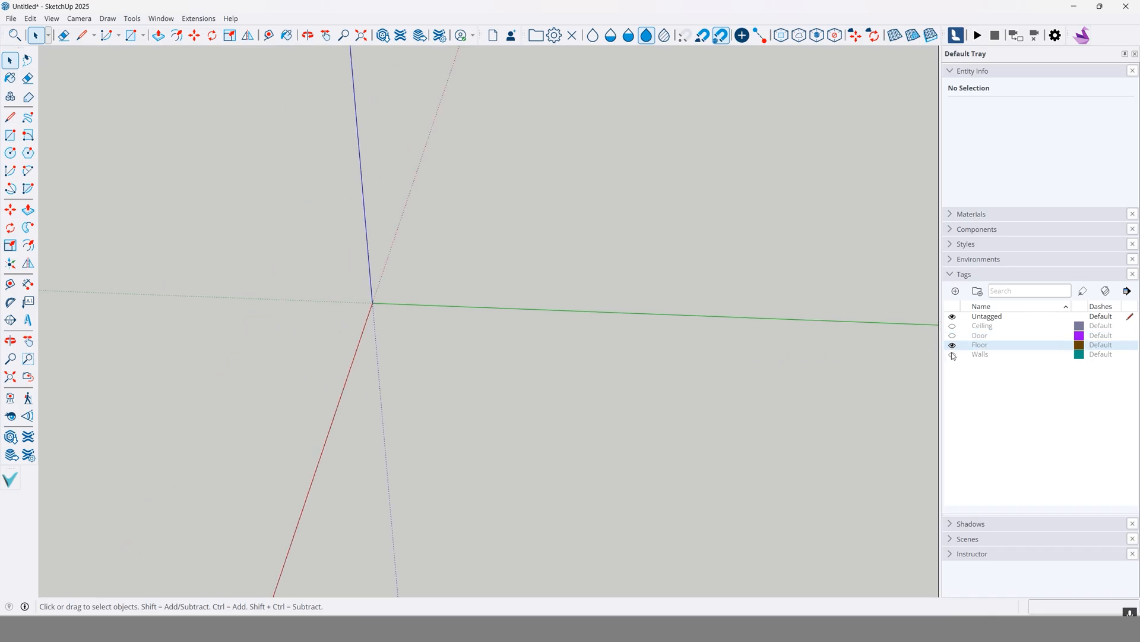
left_click(953, 355)
middle_click_drag(869, 418, 897, 313)
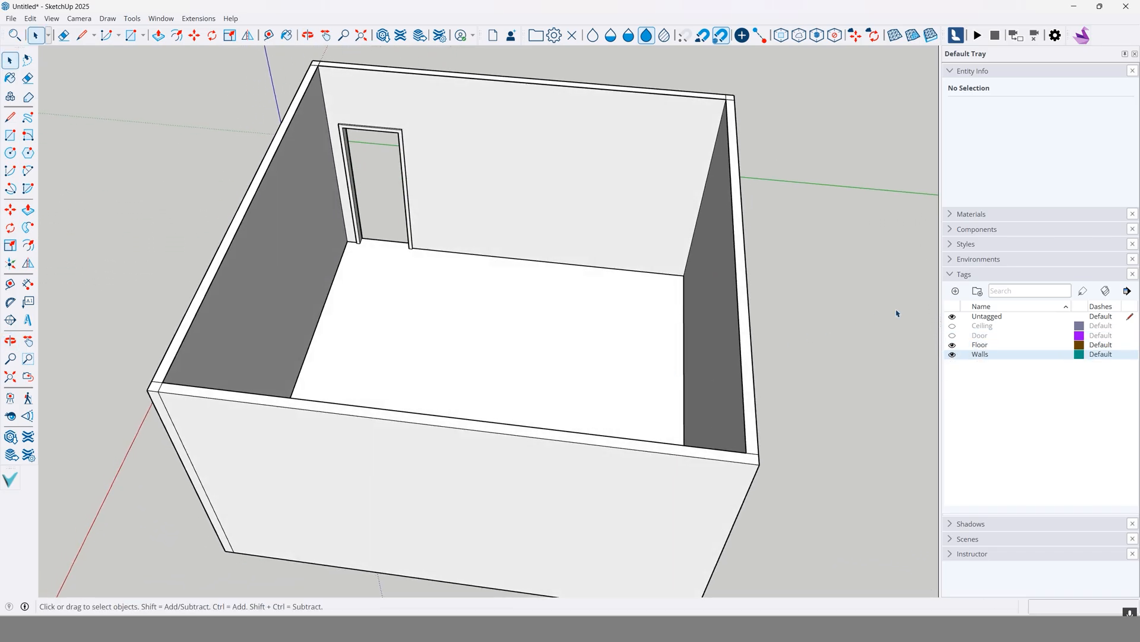
Step: Make the Door tag visible again and toggle the Ceiling tag on and back off
left_click(953, 336)
left_click(953, 326)
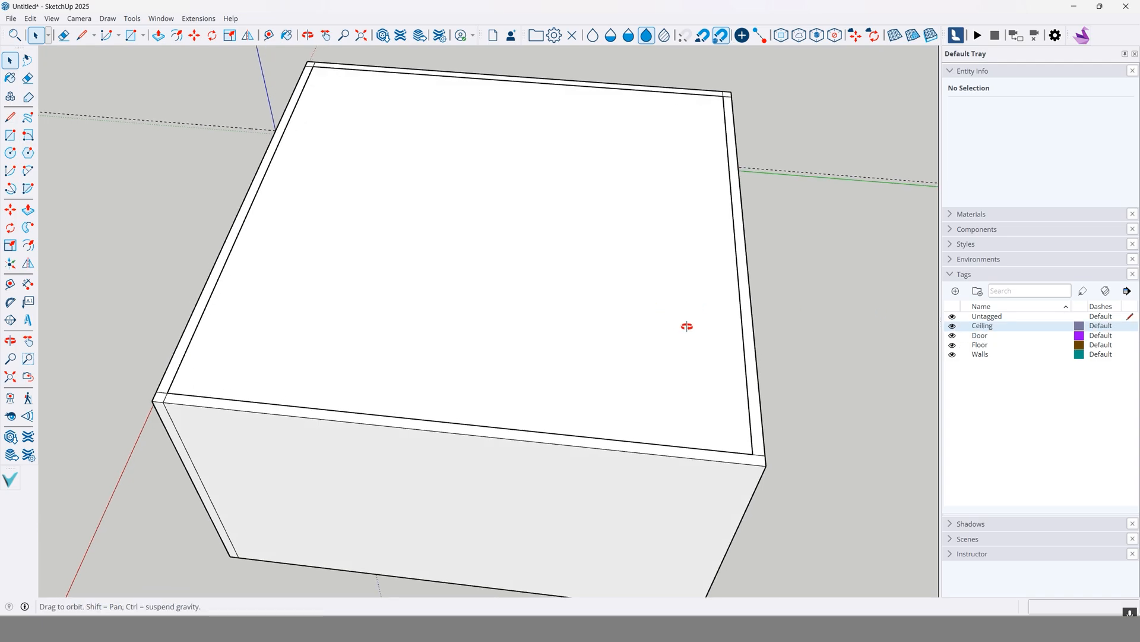
left_click(953, 326)
left_click(618, 346)
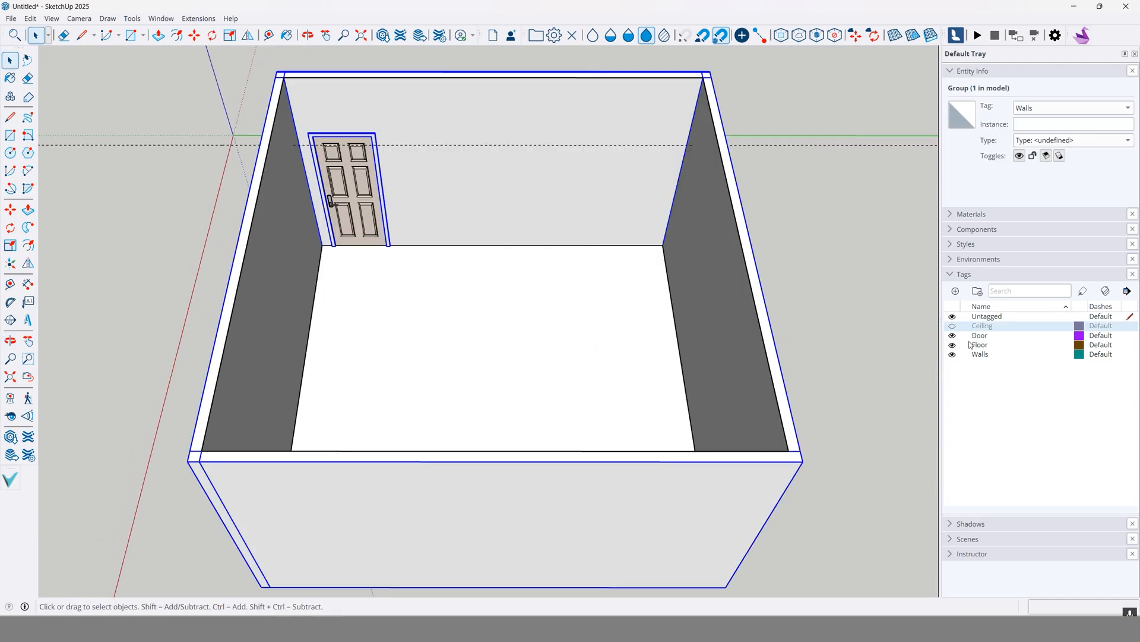
Step: Toggle the Walls, Door, Floor and Ceiling tags off and on, finishing with only Ceiling hidden
left_click(953, 355)
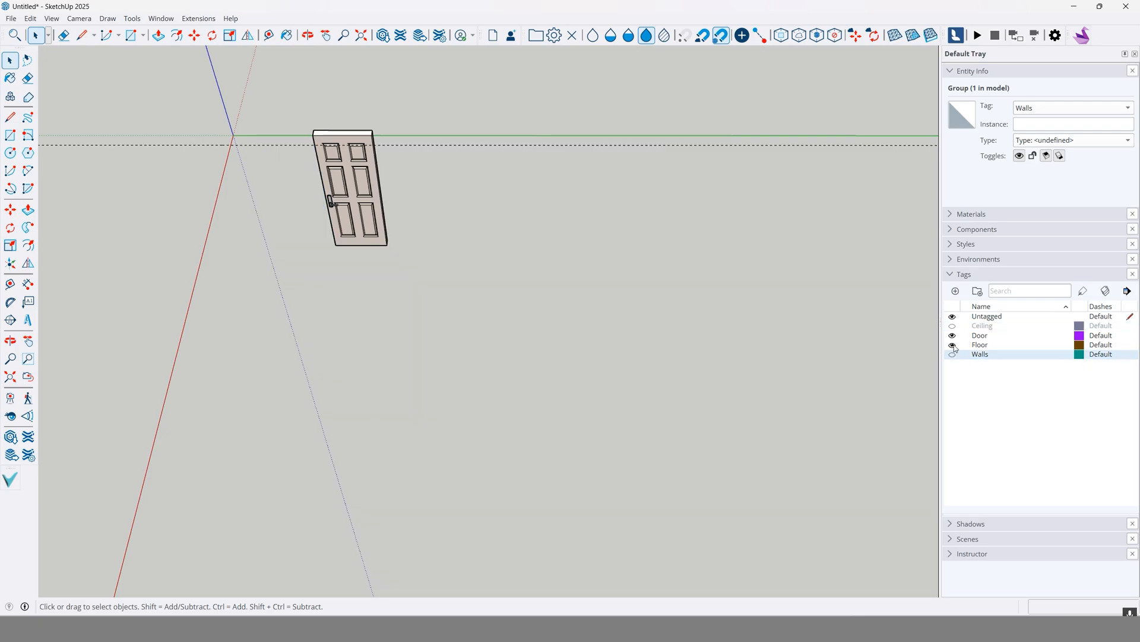
left_click(952, 335)
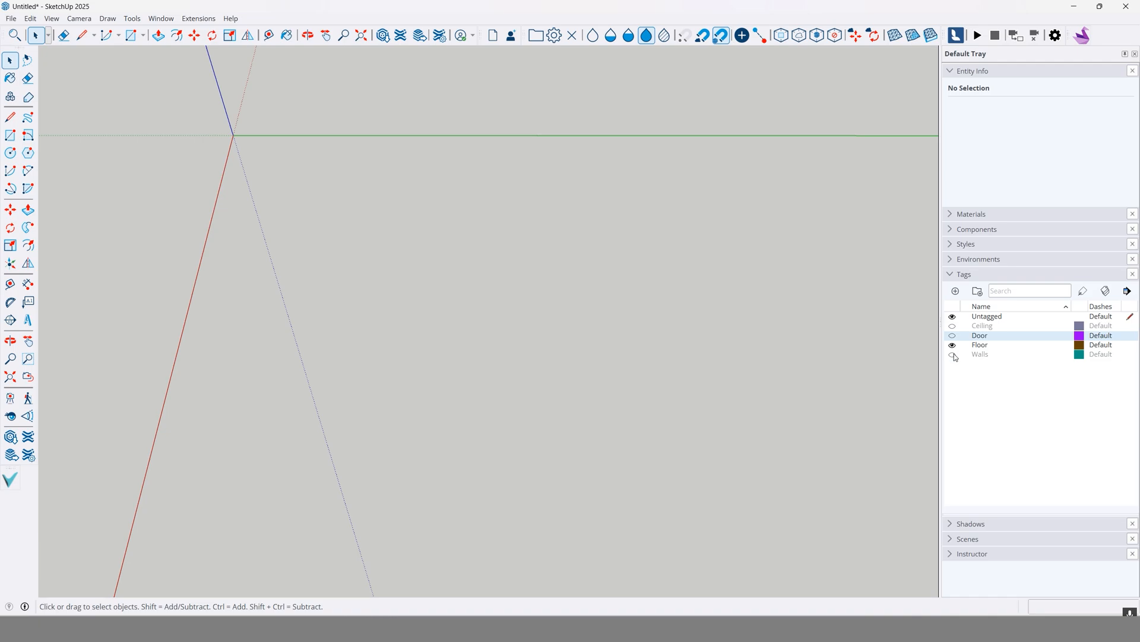
left_click(952, 345)
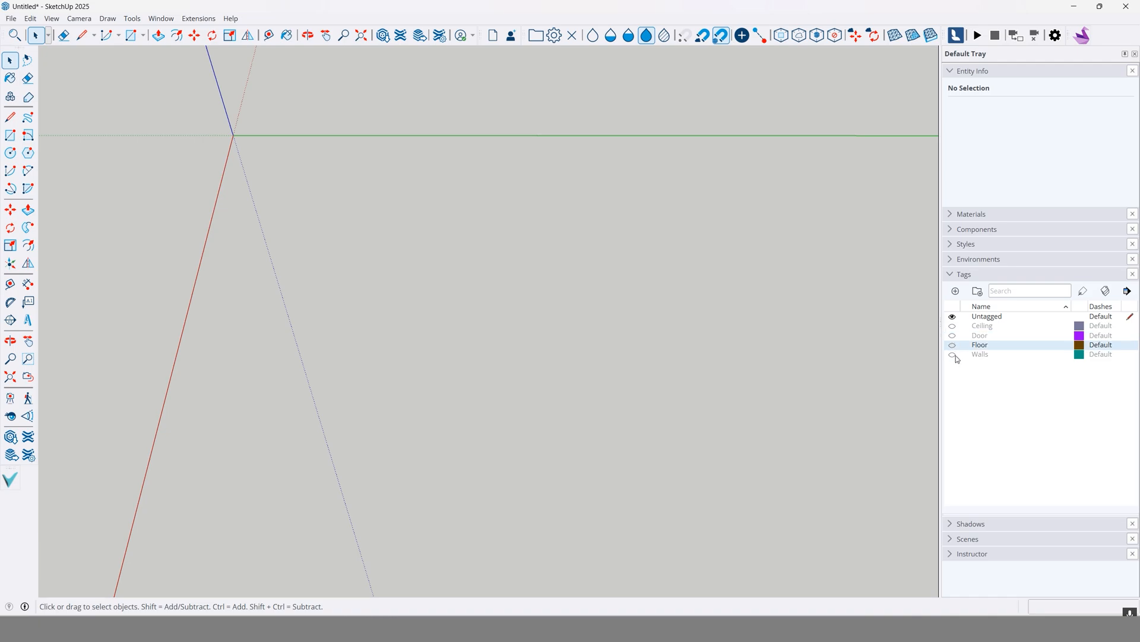
left_click(953, 355)
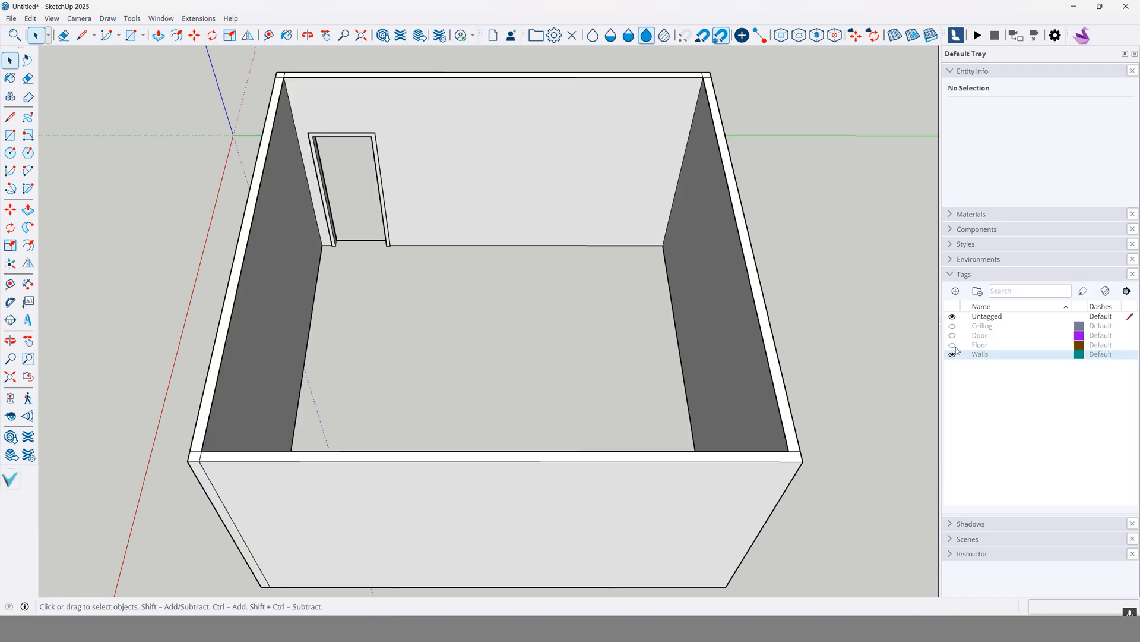
left_click(953, 346)
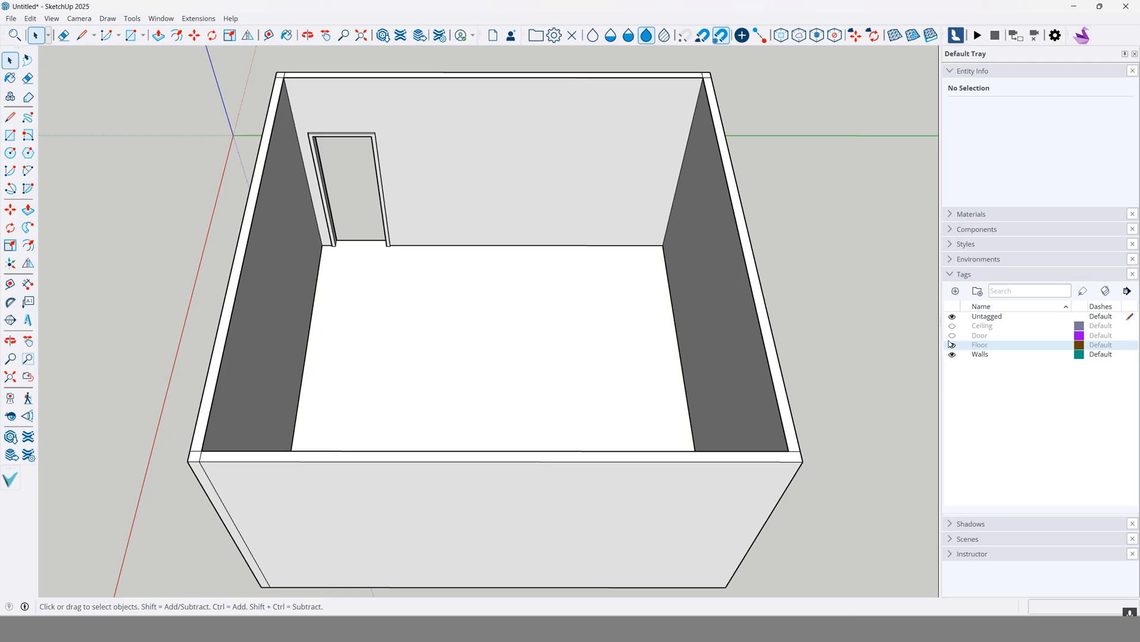
left_click(953, 335)
left_click(953, 326)
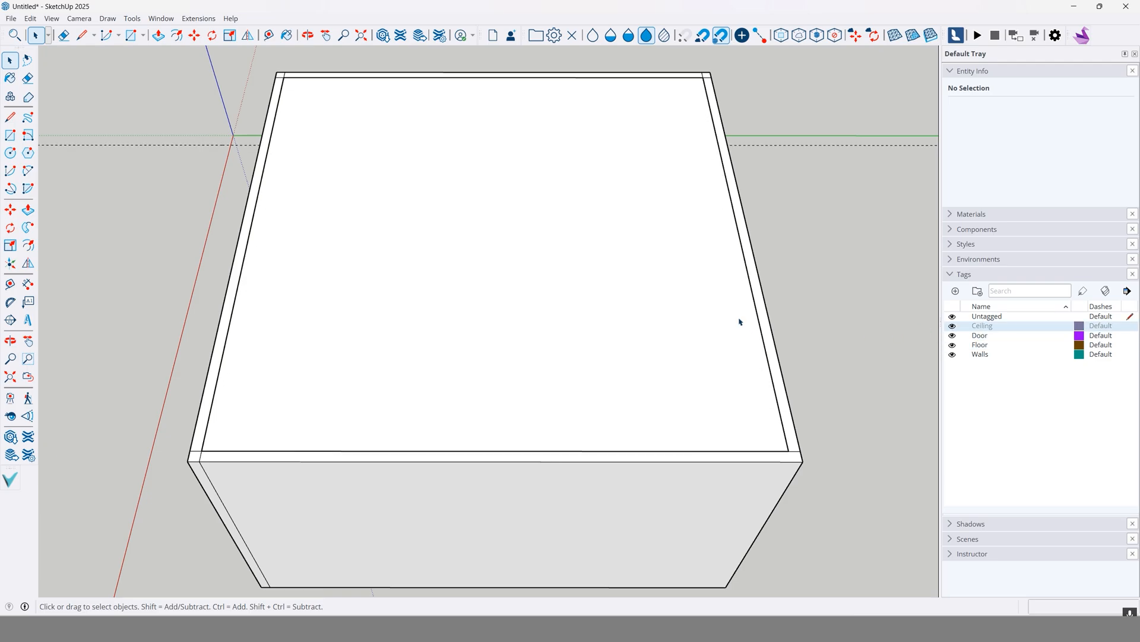
left_click(952, 327)
Step: Open the Walls group for editing, facing the solid wall that adjoins the doorway wall on the side farther from the door
scroll(682, 261, "down", 3)
middle_click_drag(676, 259, 570, 264, "shift")
scroll(537, 305, "up", 2)
middle_click_drag(537, 306, 409, 273, "shift")
middle_click_drag(410, 273, 590, 303)
left_click(499, 311)
double_click(446, 268)
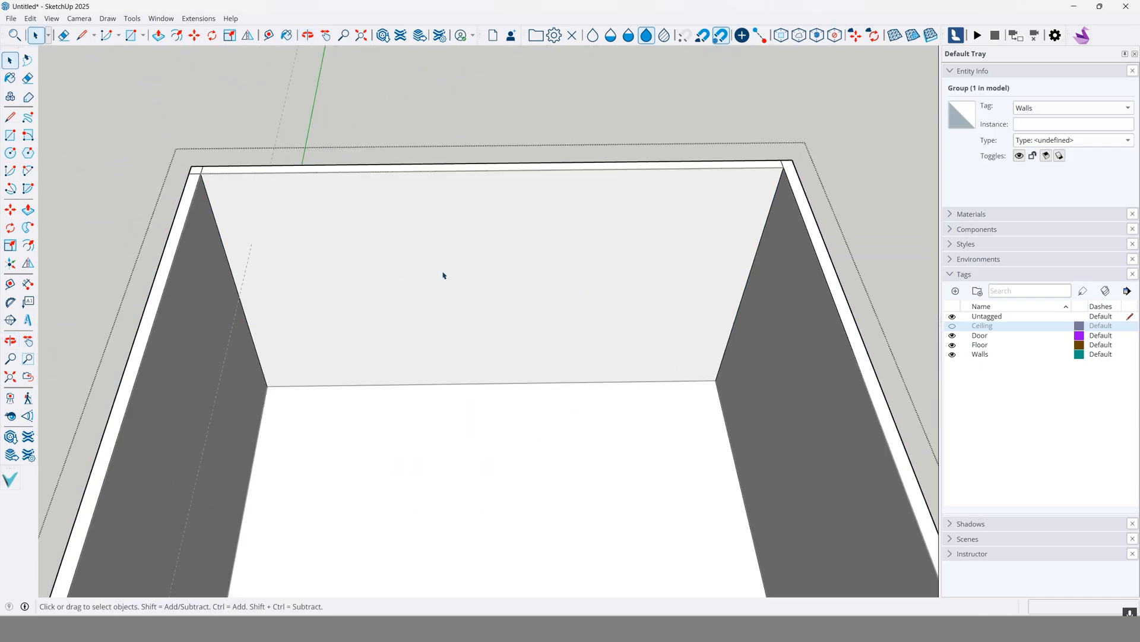
Step: Search 3D Warehouse for window and load the grey two-pane WİNDOW sliding model into the scene
left_click(11, 436)
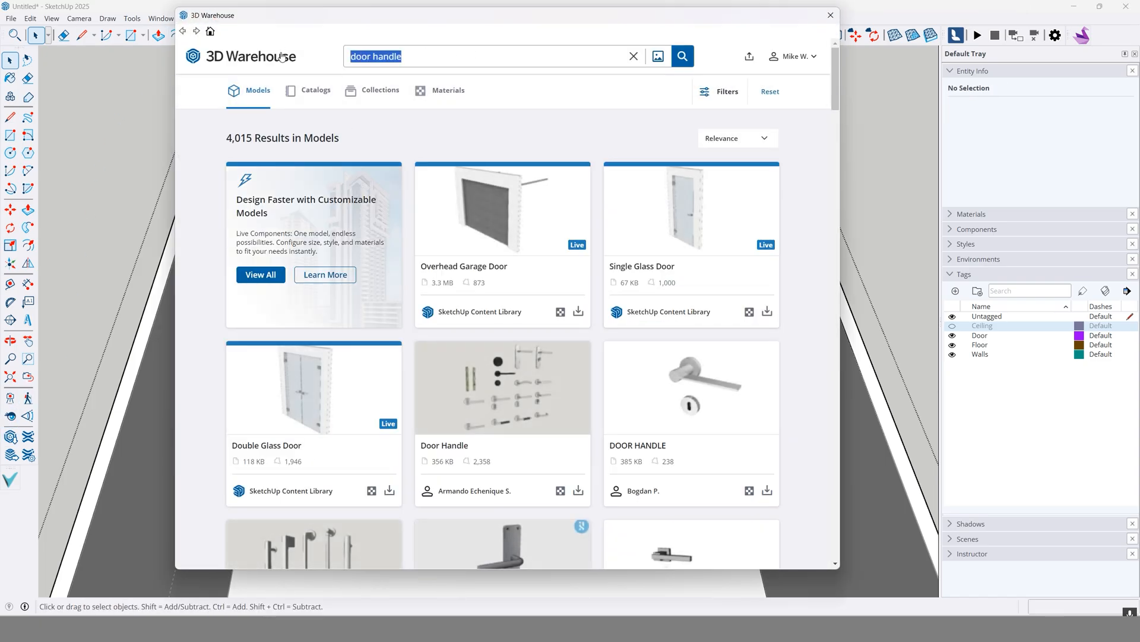
type("window")
key("Return")
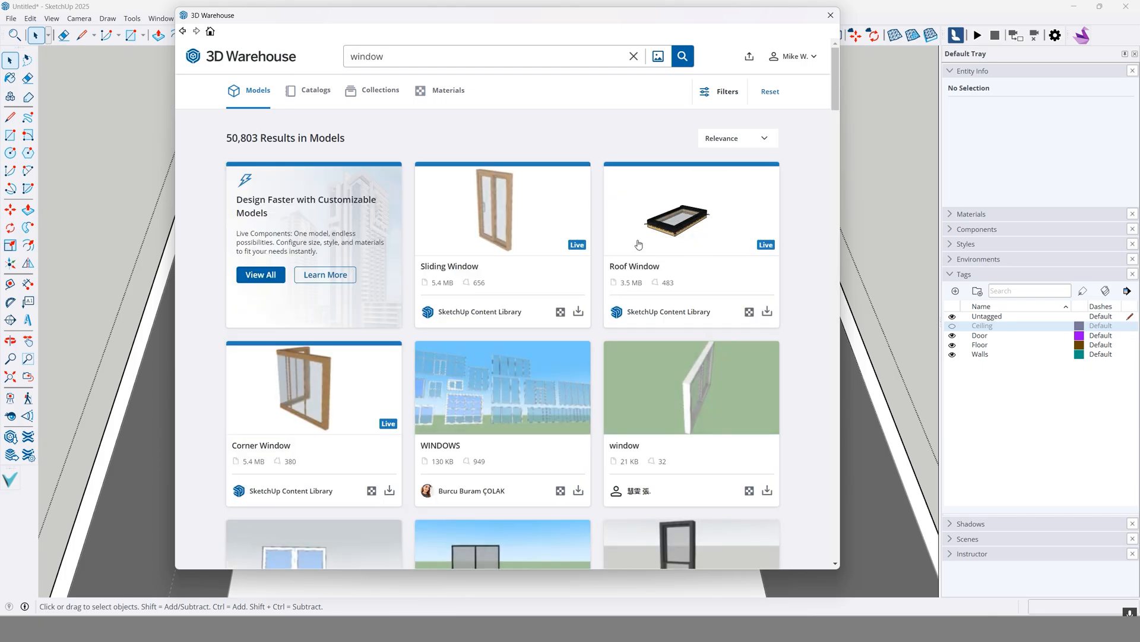
scroll(636, 299, "down", 2)
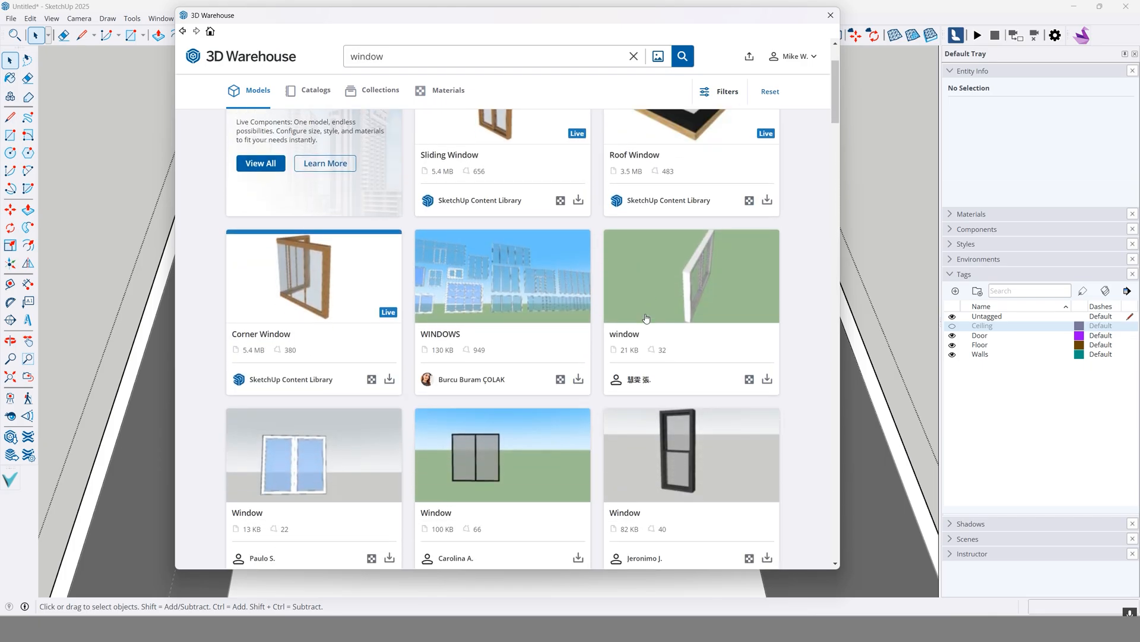
scroll(591, 377, "down", 5)
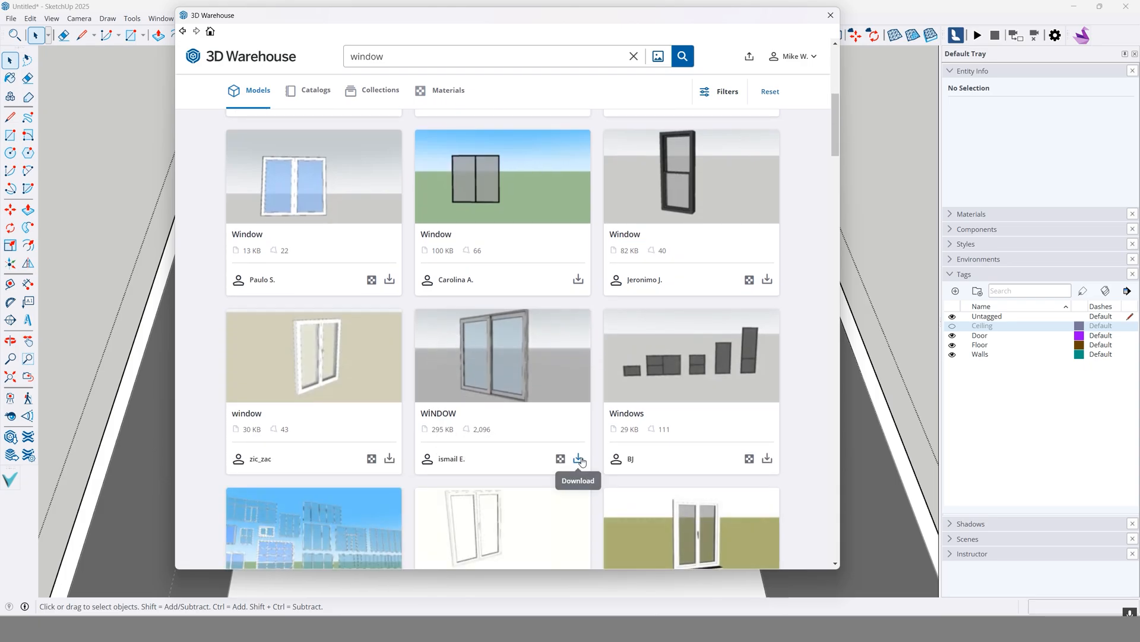
left_click(578, 458)
left_click(492, 310)
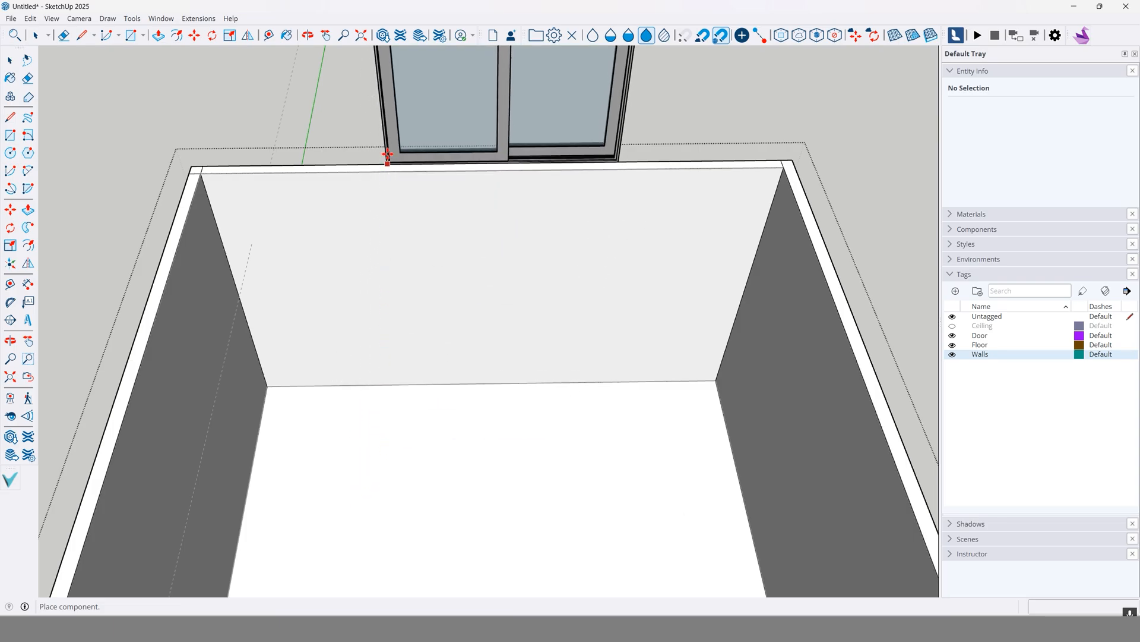
Step: Place the sliding window component on the inner face of the solid wall, roughly midway along its length
middle_click_drag(394, 197, 528, 332)
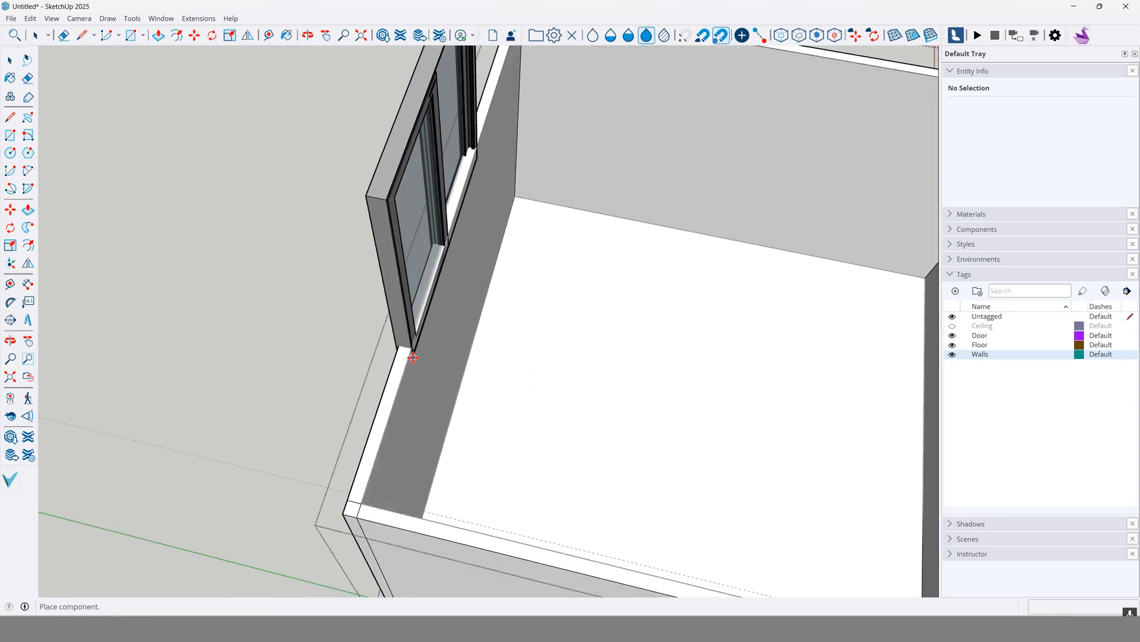
middle_click_drag(458, 356, 462, 408)
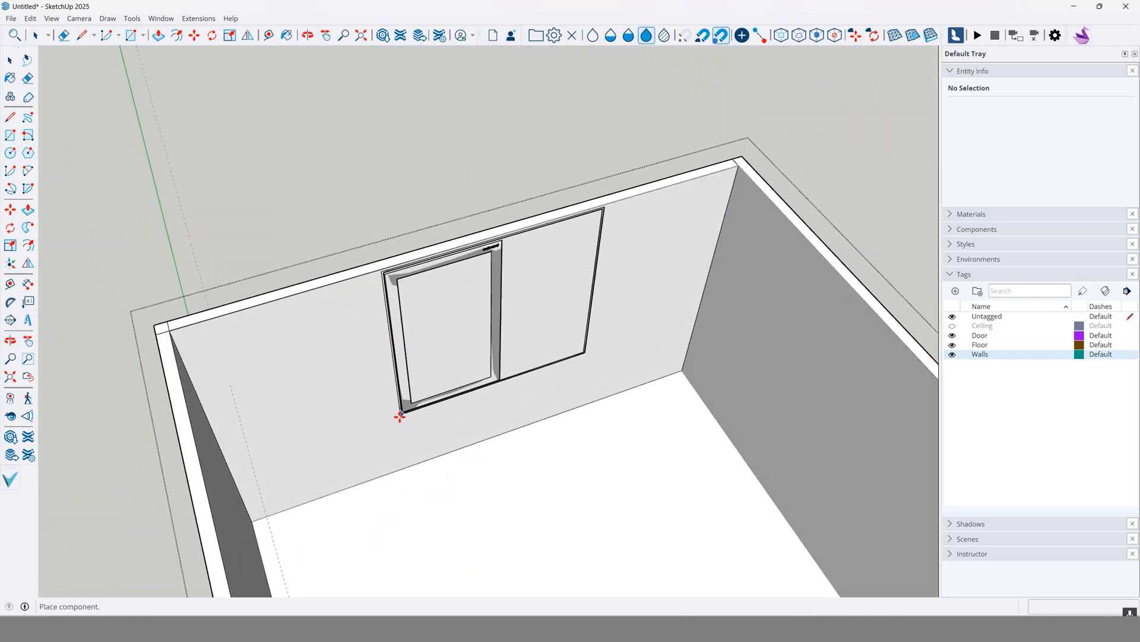
left_click(398, 419)
middle_click_drag(361, 407, 315, 354)
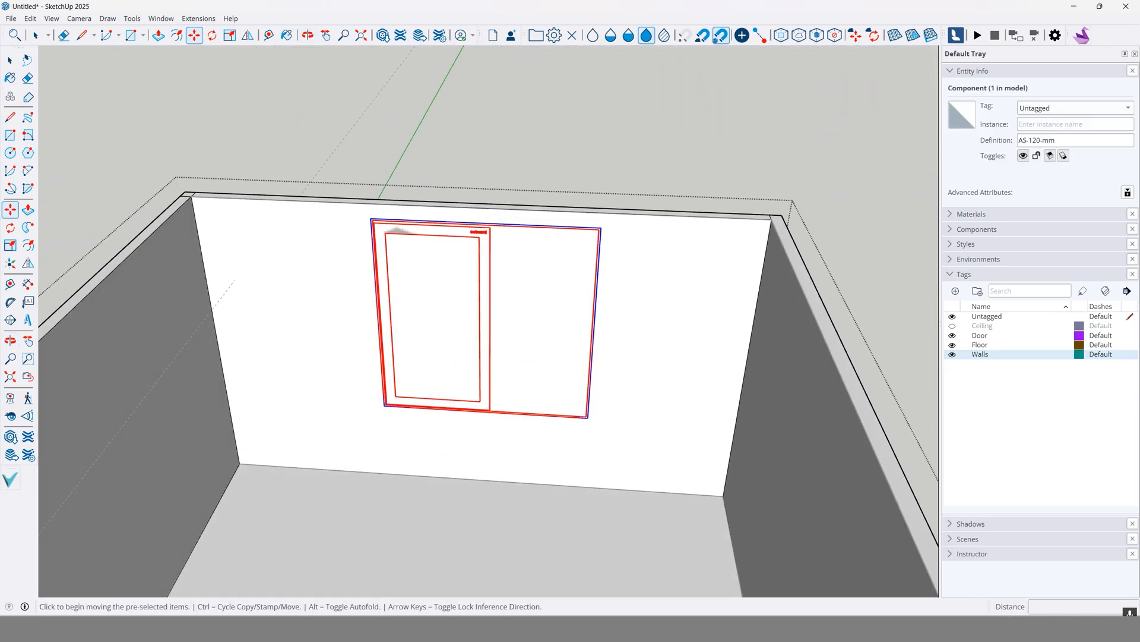
middle_click_drag(574, 214, 553, 238)
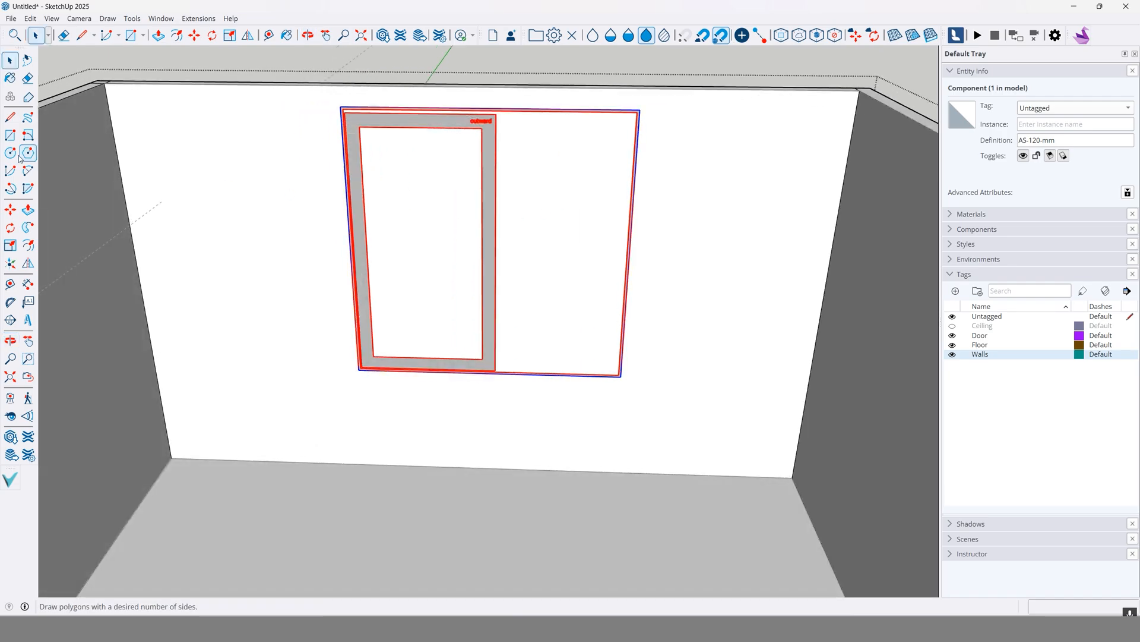
left_click(10, 210)
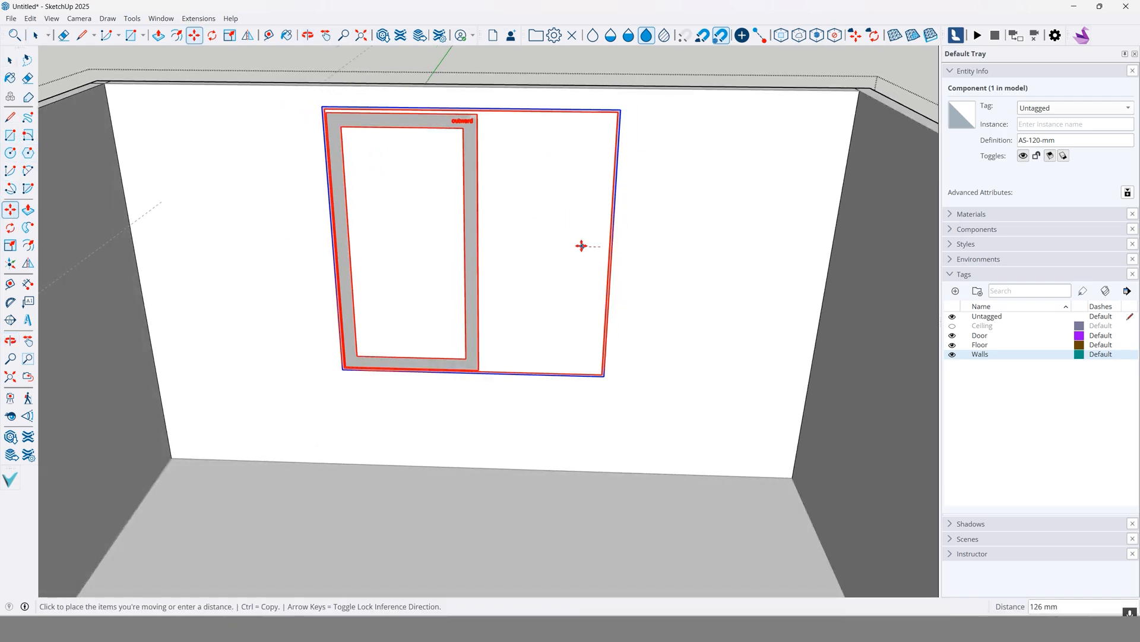
left_click(578, 247)
key("Escape")
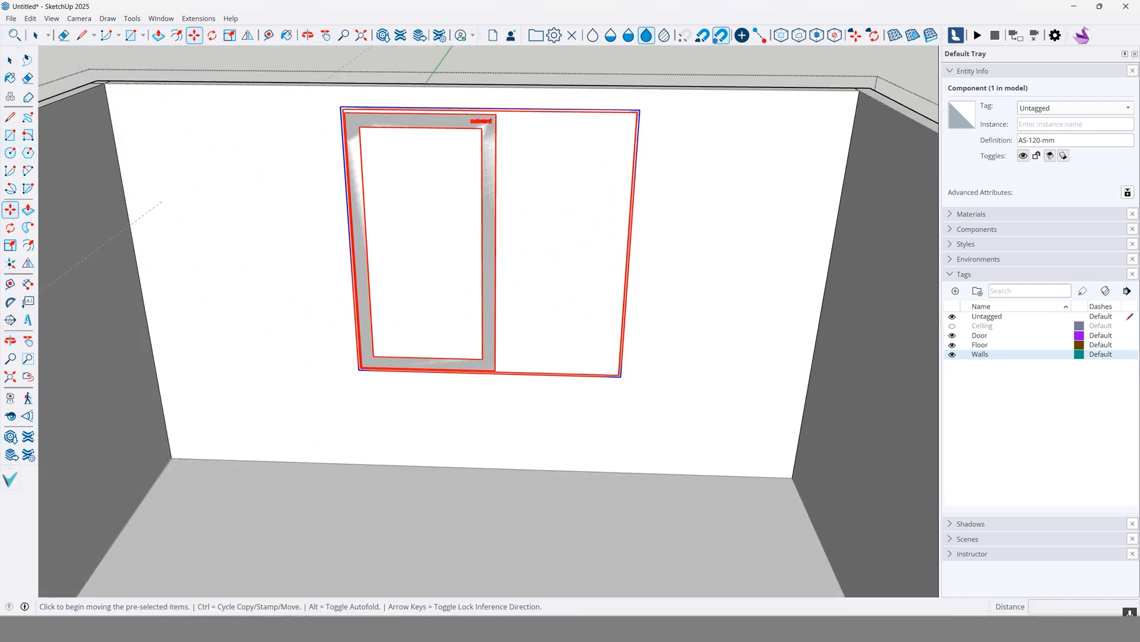
key("space")
Step: Reopen the Walls group for editing and select only the interior wall face behind the window
middle_click_drag(501, 223, 446, 212)
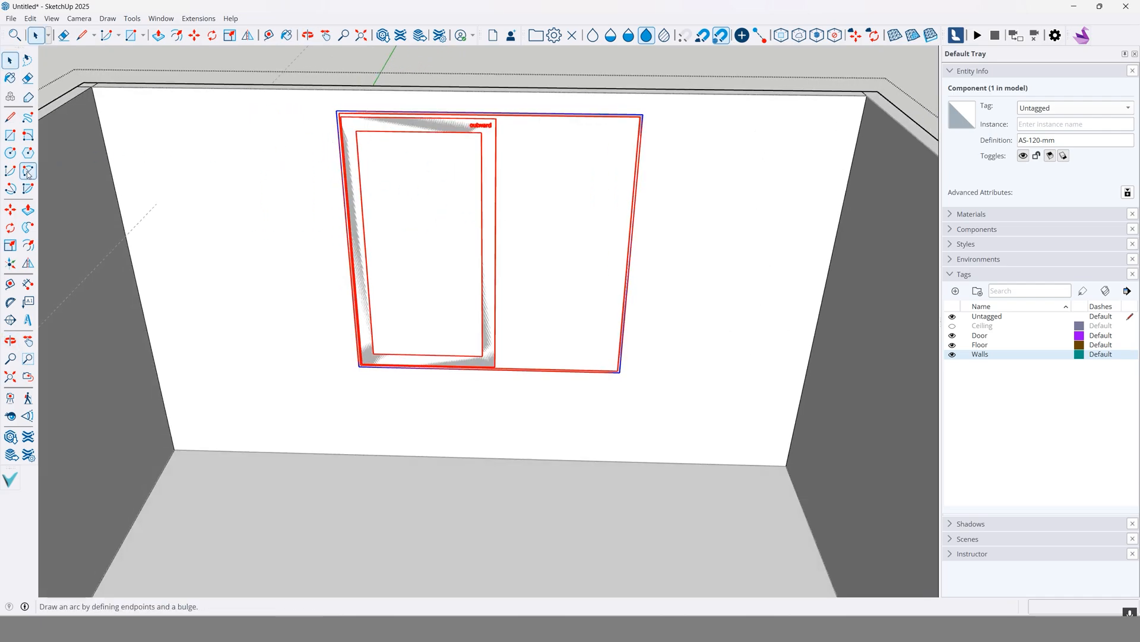
left_click(277, 88)
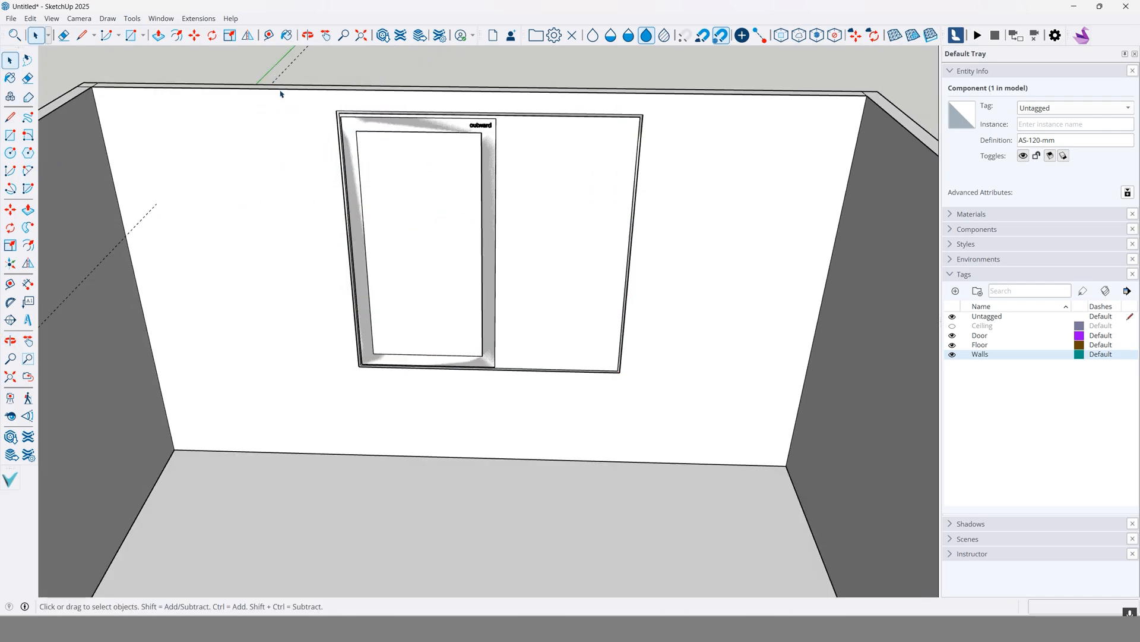
triple_click(277, 156)
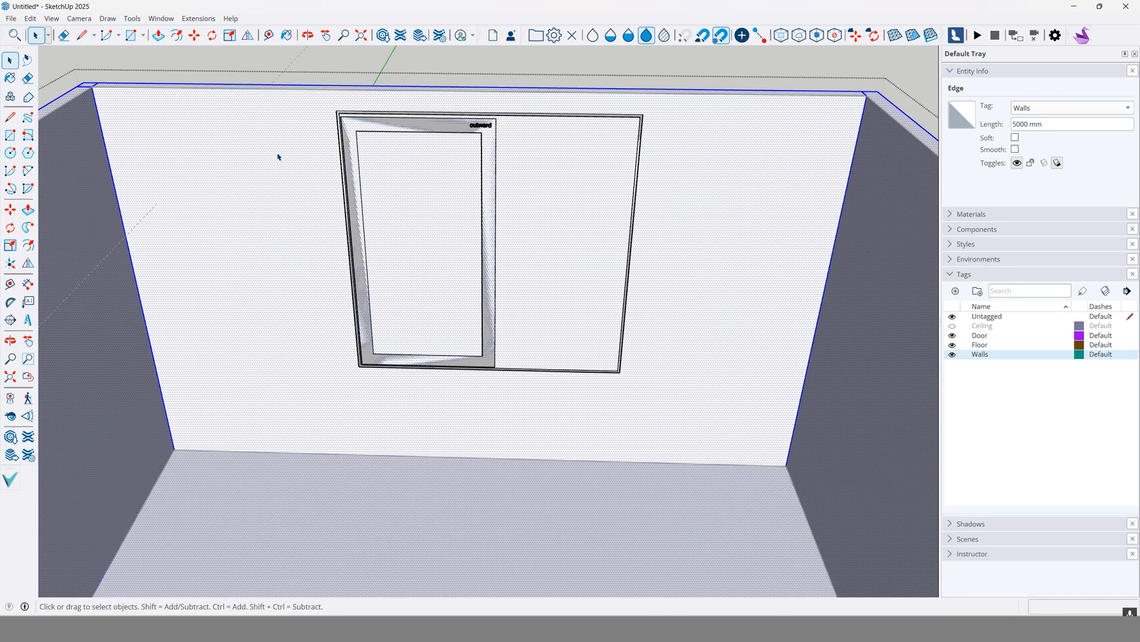
scroll(447, 285, "down", 3)
left_click(529, 410)
left_click(604, 336)
middle_click_drag(565, 268, 532, 282)
scroll(244, 203, "up", 2)
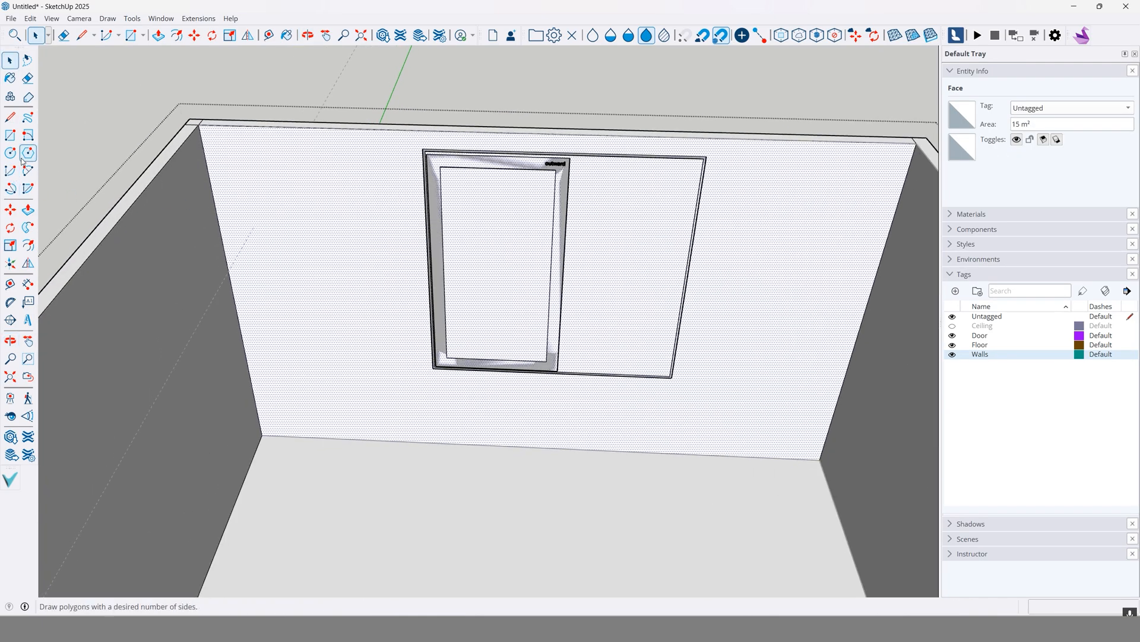
Step: Draw a 2000 mm by 2000 mm rectangle on the wall face, matching the window frame's outer corners
left_click(12, 137)
scroll(432, 153, "up", 5)
left_click(414, 135)
scroll(523, 237, "down", 3)
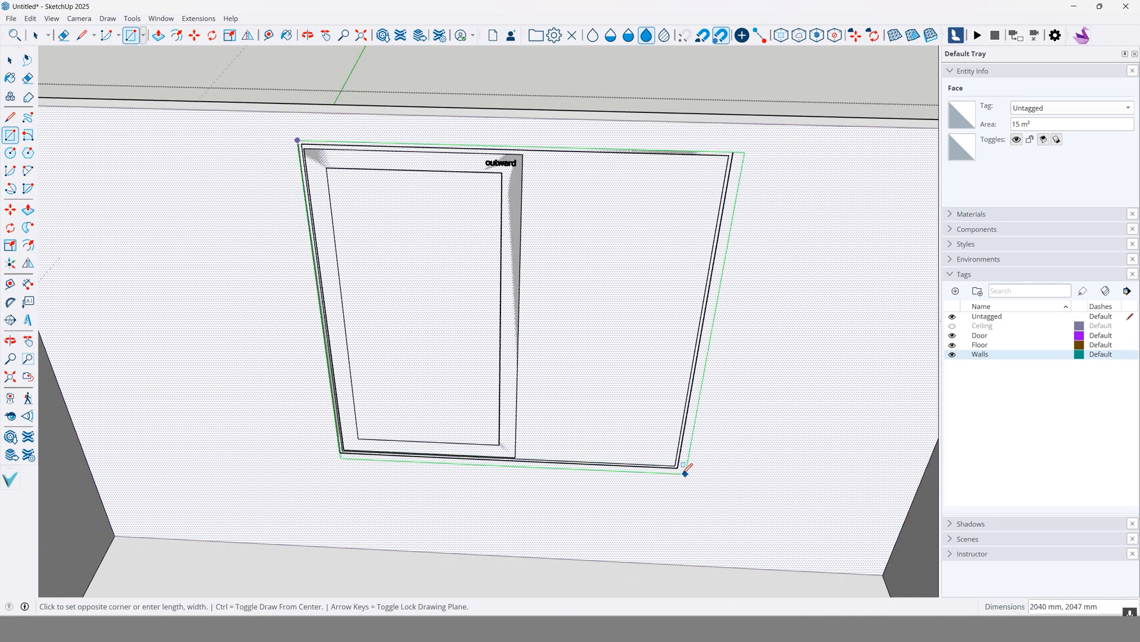
left_click(679, 467)
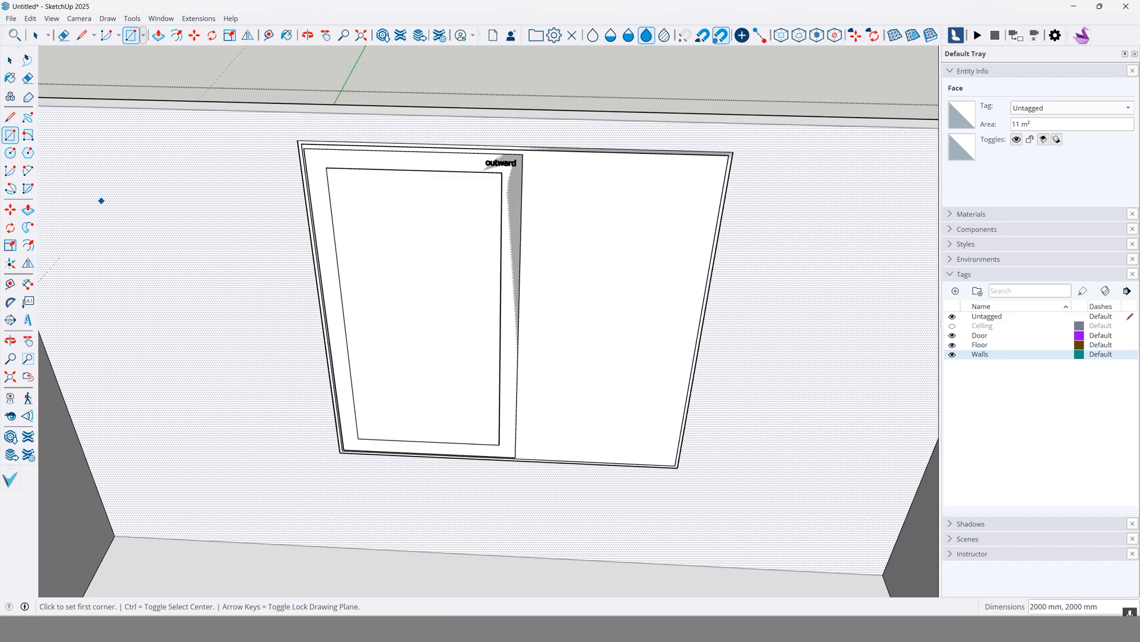
Step: Delete the wall face inside the window outline, inspect the opening, and undo the deletion
key("space")
left_click(585, 216)
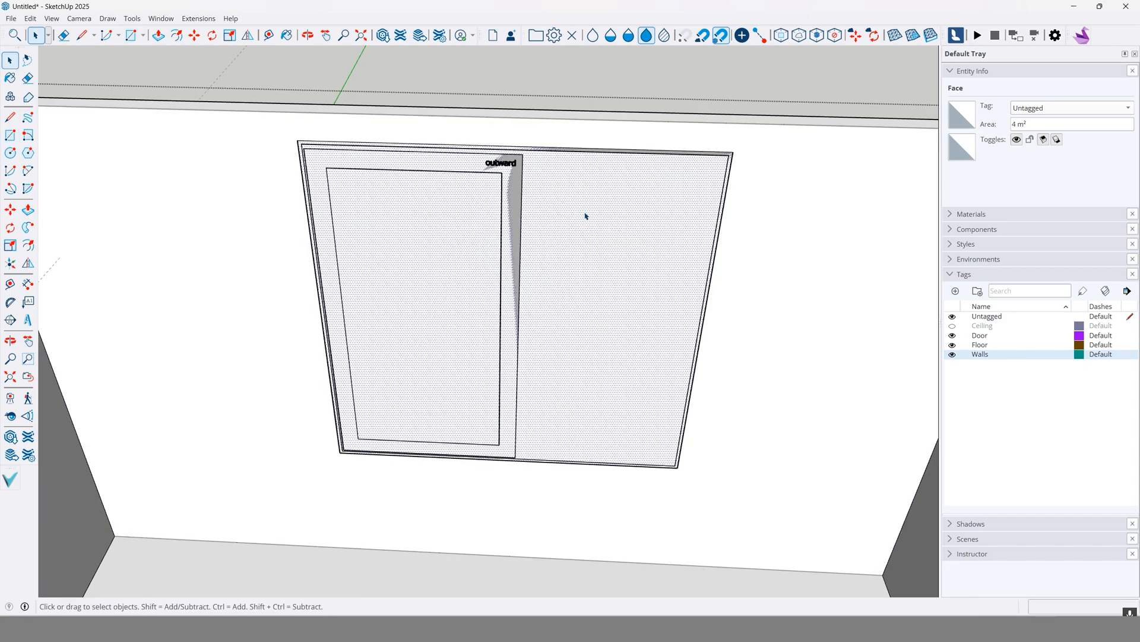
key("Delete")
scroll(590, 288, "down", 5)
middle_click_drag(606, 290, 695, 323)
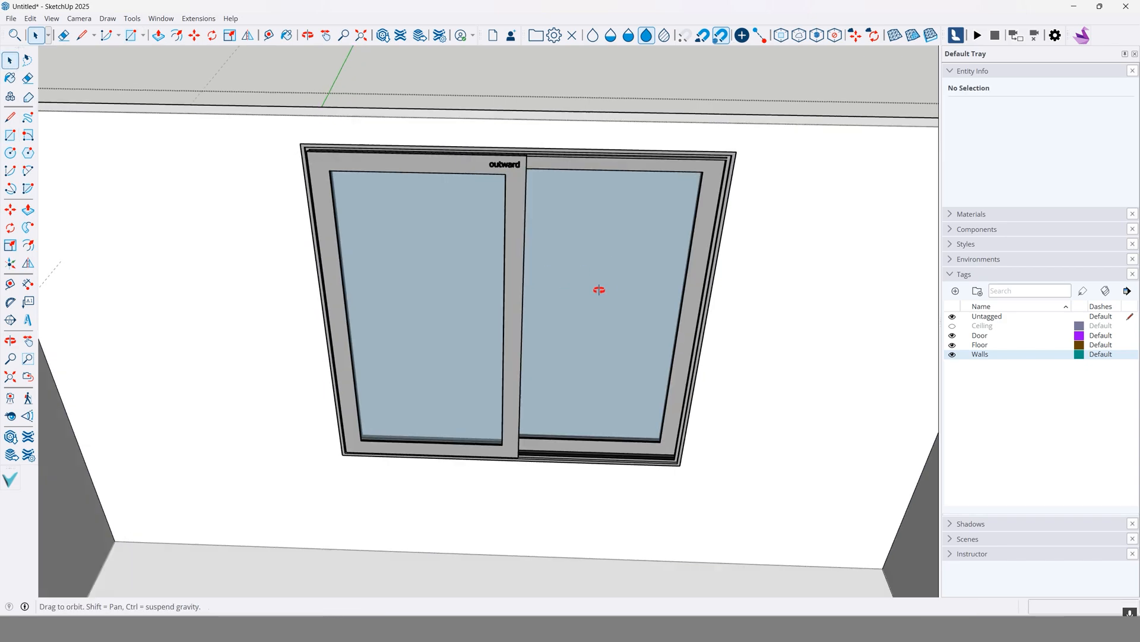
left_click(692, 323)
middle_click_drag(603, 323, 458, 280)
scroll(358, 285, "up", 3)
middle_click_drag(358, 285, 392, 404)
key("ctrl+z")
Step: Push the rectangular wall face 100 mm through to the outer side of the wall to cut the window opening
left_click(736, 318)
left_click(23, 215)
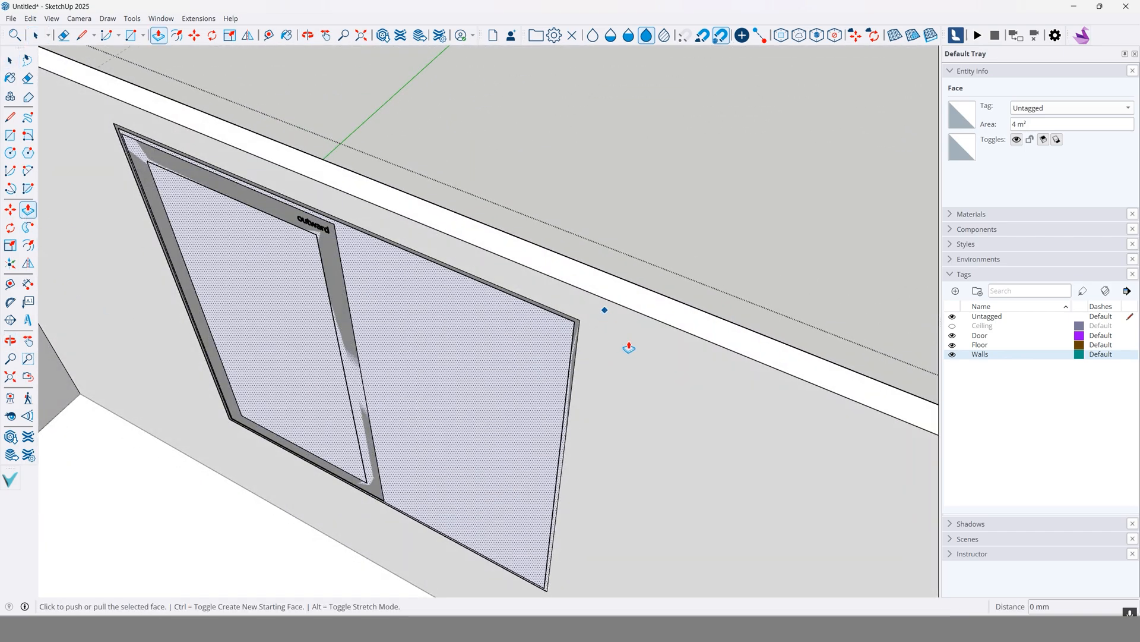
scroll(605, 350, "up", 1)
scroll(515, 352, "up", 1)
left_click(525, 335)
left_click(523, 374)
middle_click_drag(522, 374, 564, 457)
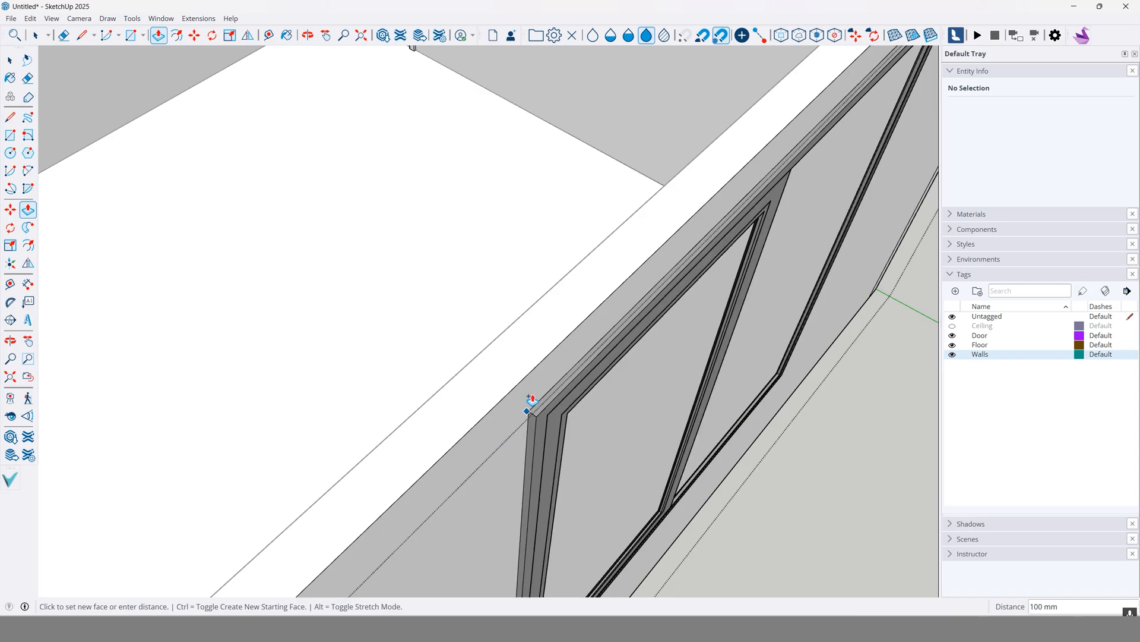
left_click(535, 373)
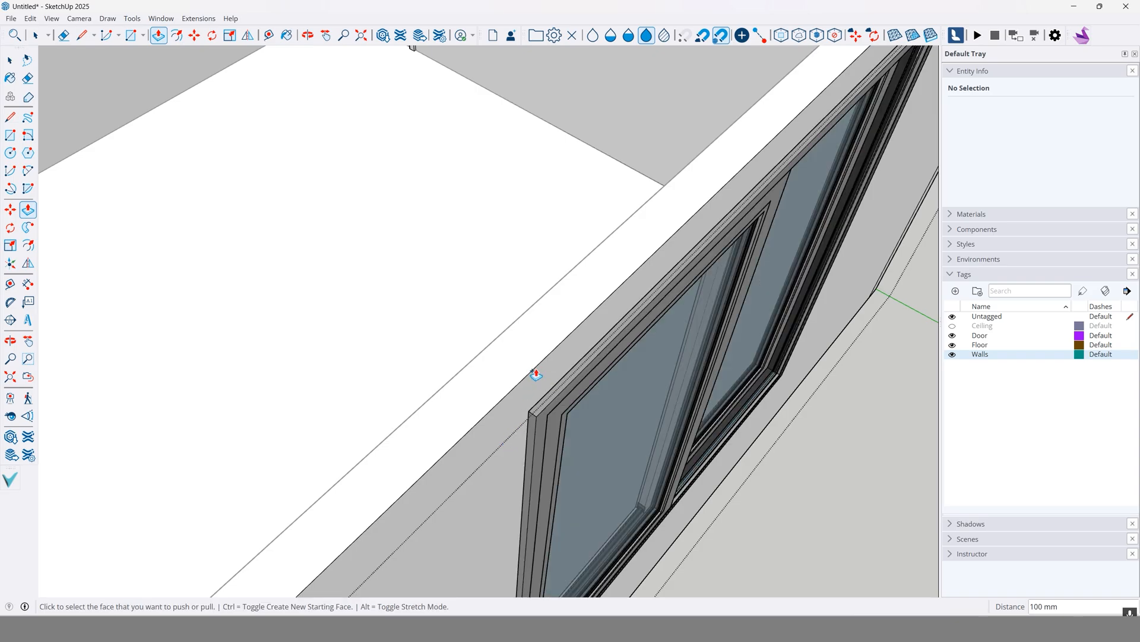
Step: Delete the leftover rectangular wall face that covers the window on the room's interior side
left_click(9, 60)
middle_click_drag(159, 207, 670, 242)
left_click(670, 242)
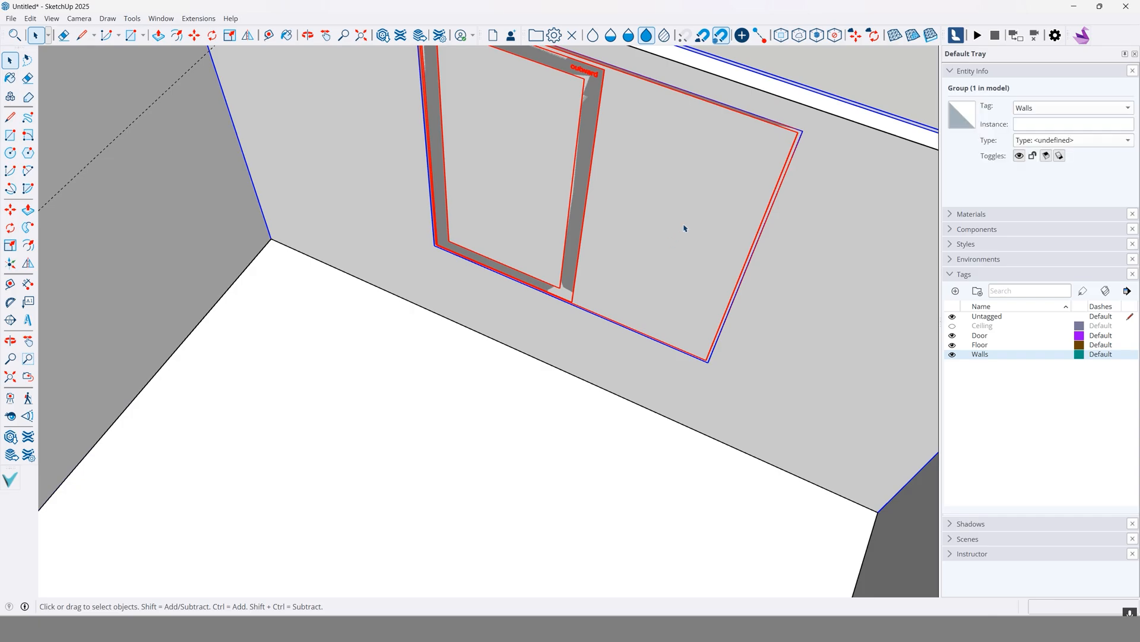
left_click(711, 198)
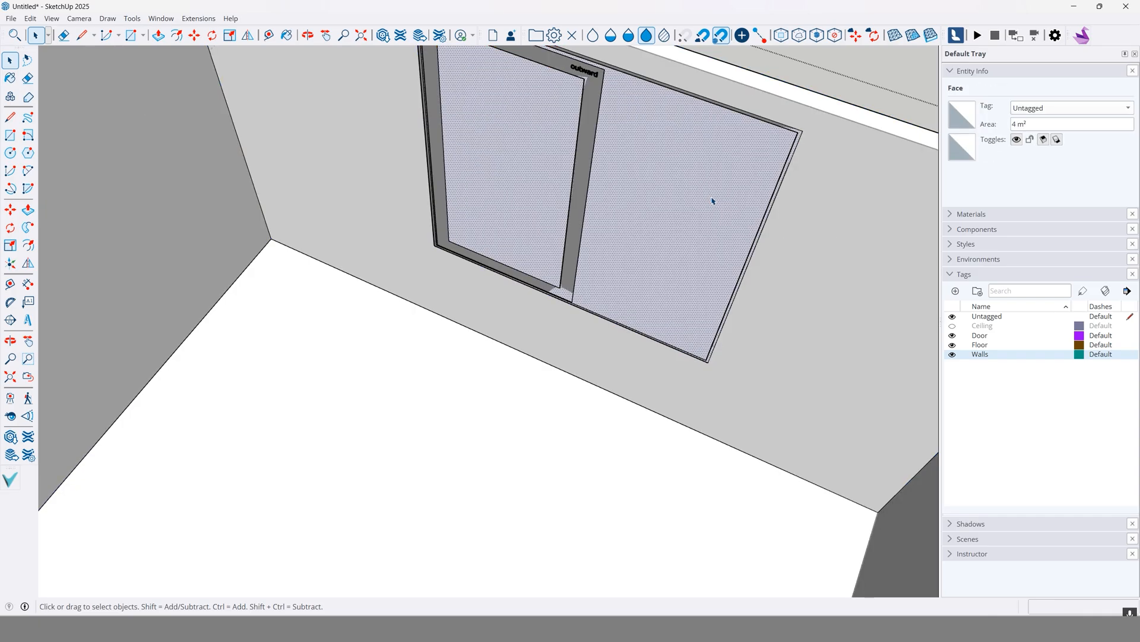
Step: Inspect the fitted window and its wall opening from outside and from inside the room
middle_click_drag(710, 198, 519, 251)
scroll(336, 230, "up", 4)
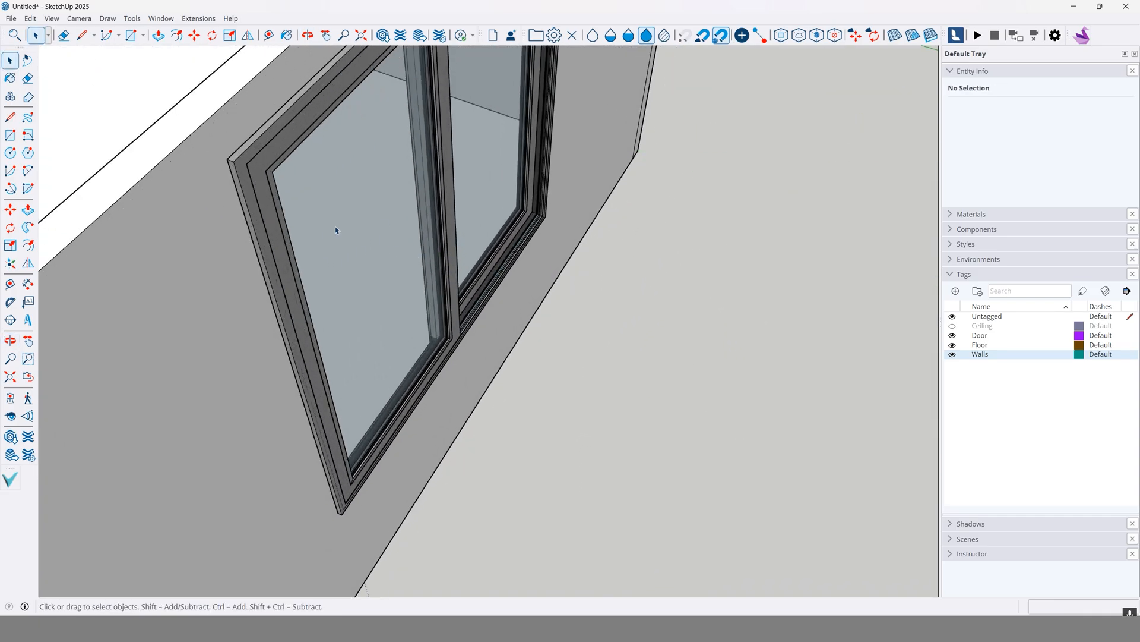
scroll(349, 229, "up", 3)
mouse_move(349, 229)
middle_mouse_down()
mouse_move(364, 276)
mouse_move(336, 252)
middle_mouse_up()
middle_click_drag(483, 283, 389, 202)
scroll(416, 214, "down", 2)
mouse_move(511, 265)
middle_mouse_down()
mouse_move(479, 257)
mouse_move(455, 224)
mouse_move(807, 301)
mouse_move(640, 379)
mouse_move(472, 397)
mouse_move(580, 291)
mouse_move(372, 338)
mouse_move(471, 343)
mouse_move(550, 324)
mouse_move(532, 344)
mouse_move(683, 287)
mouse_move(608, 318)
middle_mouse_up()
scroll(455, 224, "down", 2)
scroll(454, 224, "down", 5)
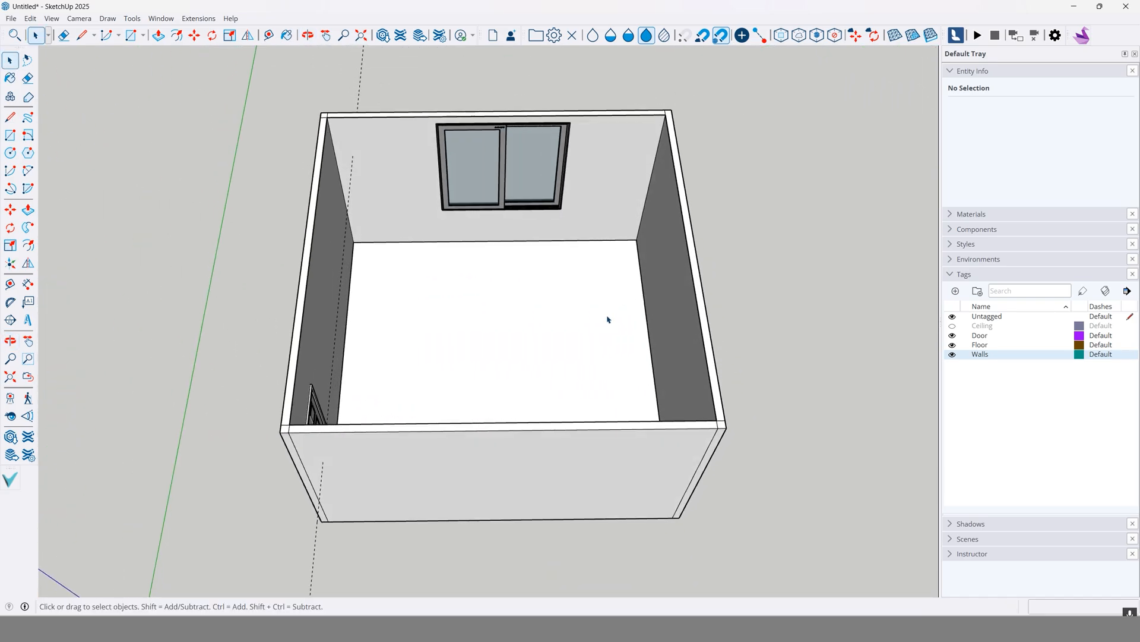
Step: Expand the Materials section and collapse the Entity Info section
scroll(601, 306, "up", 3)
scroll(601, 297, "down", 4)
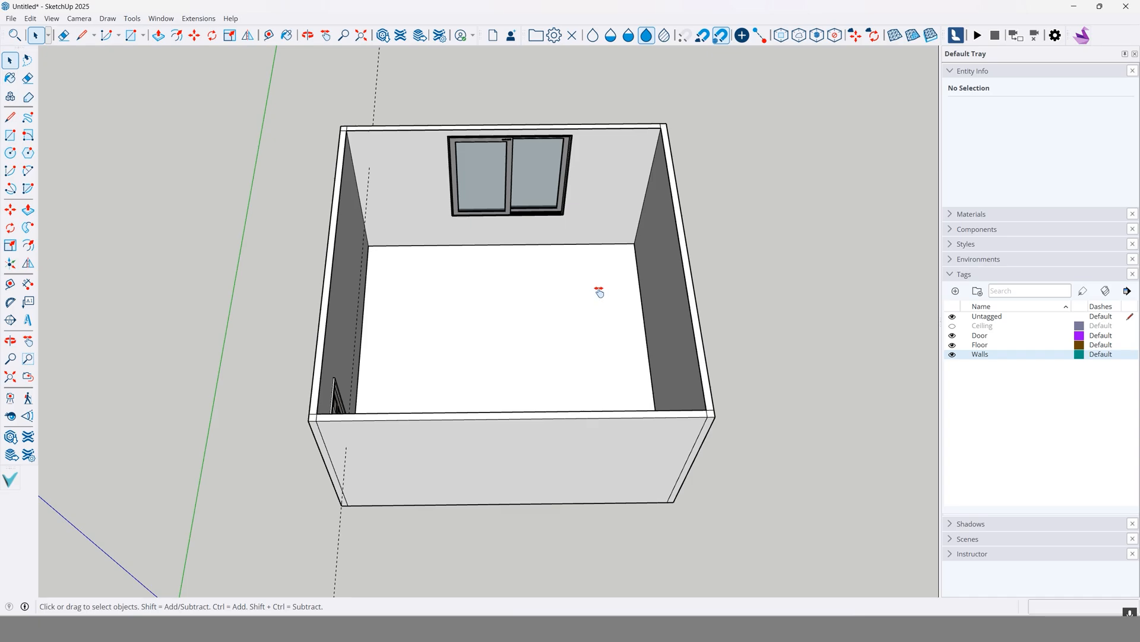
scroll(609, 297, "up", 1)
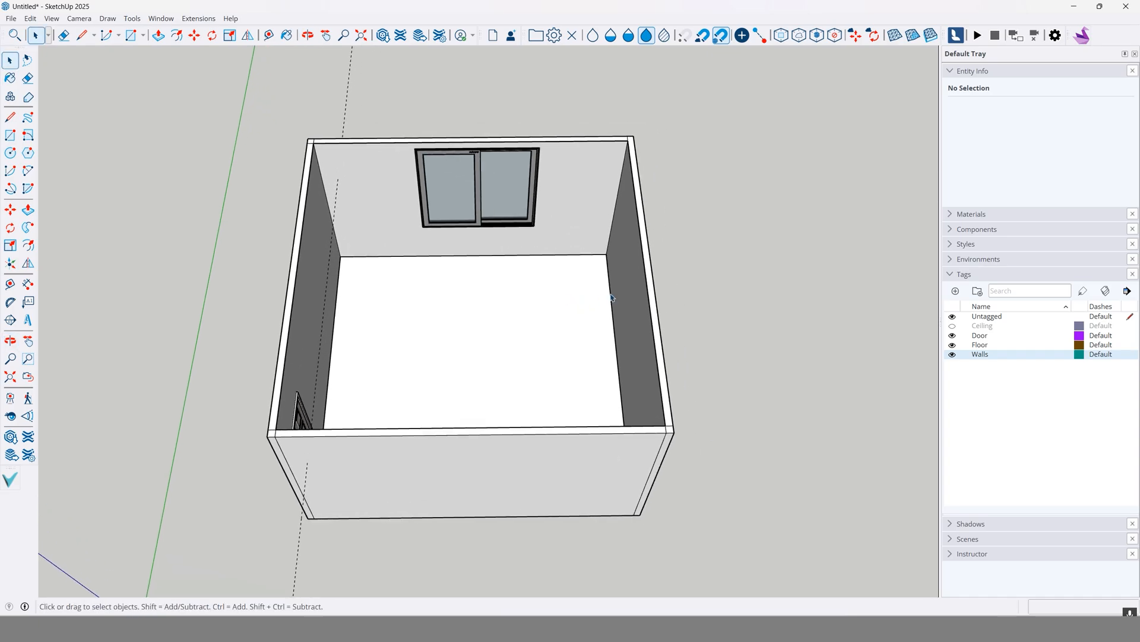
left_click(953, 214)
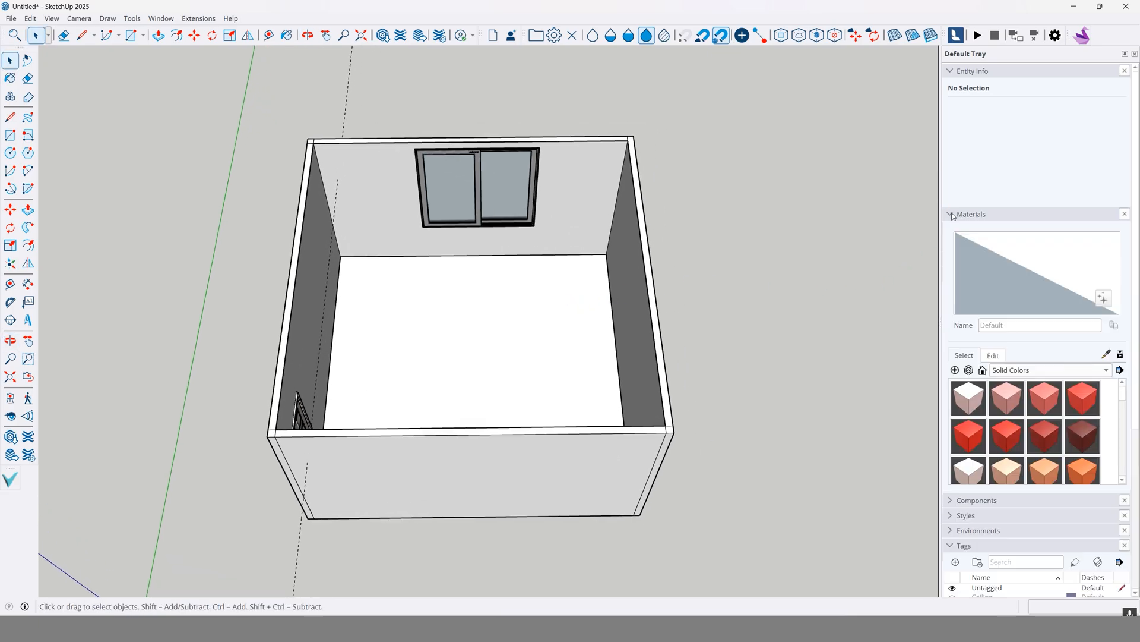
left_click(951, 75)
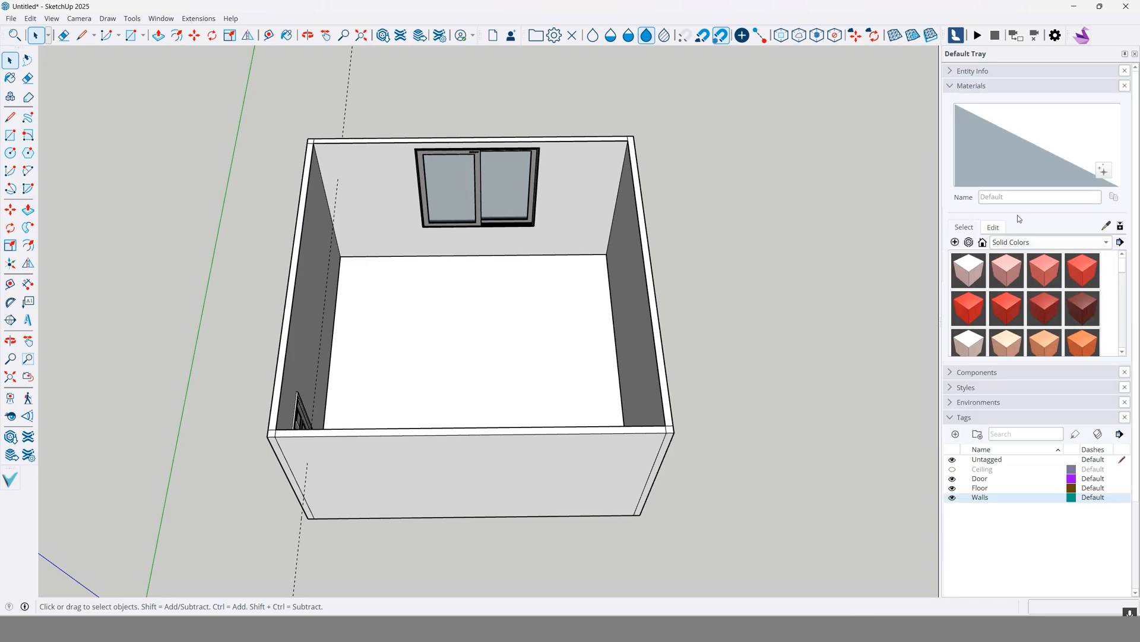
Step: Browse the Fabric, Asphalt & Concrete, Ground and Wood material collections
left_click(1107, 243)
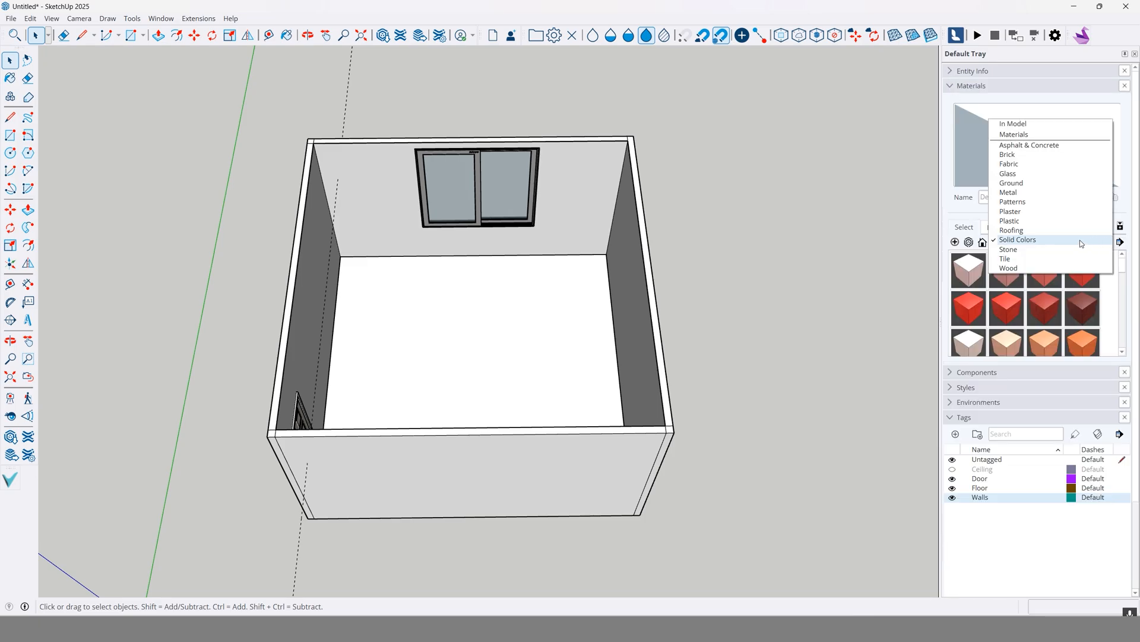
left_click(1019, 165)
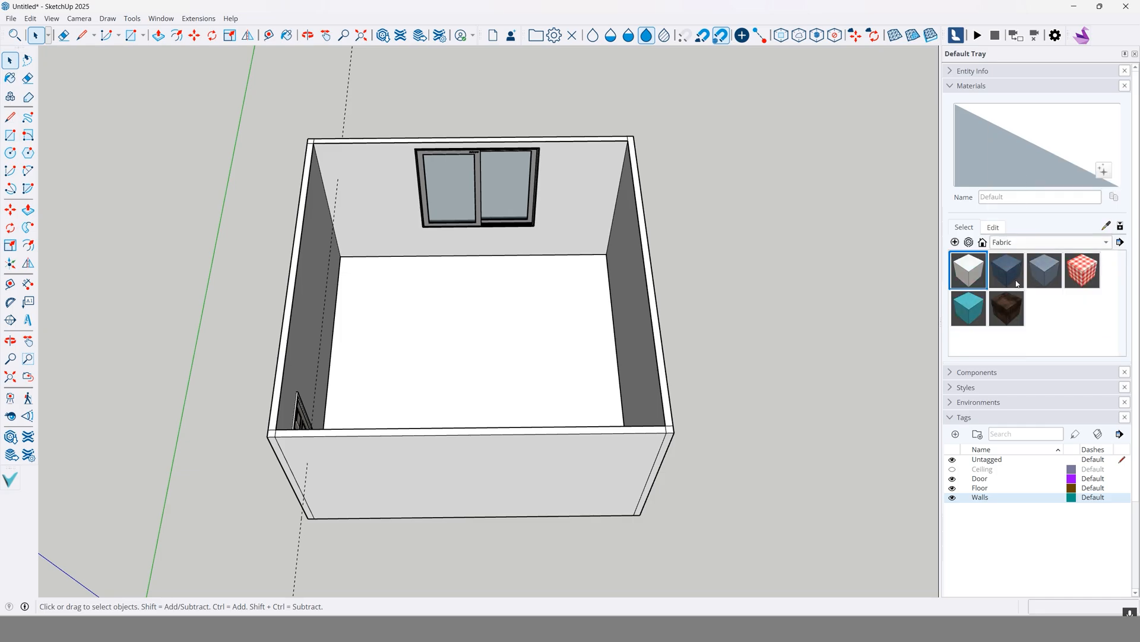
left_click(1105, 243)
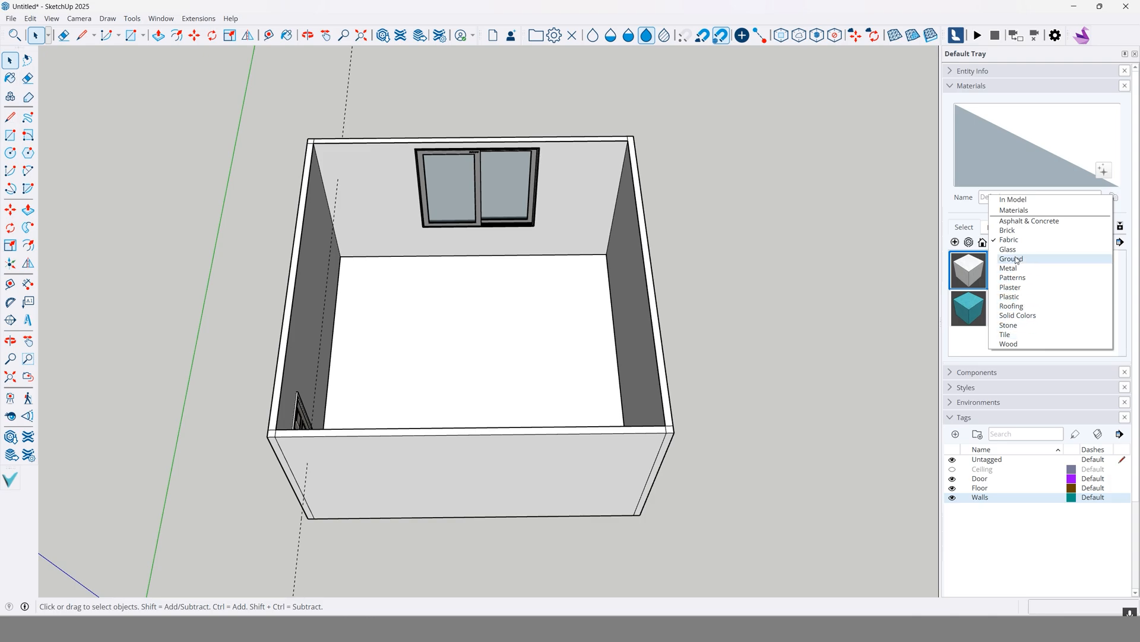
left_click(1023, 221)
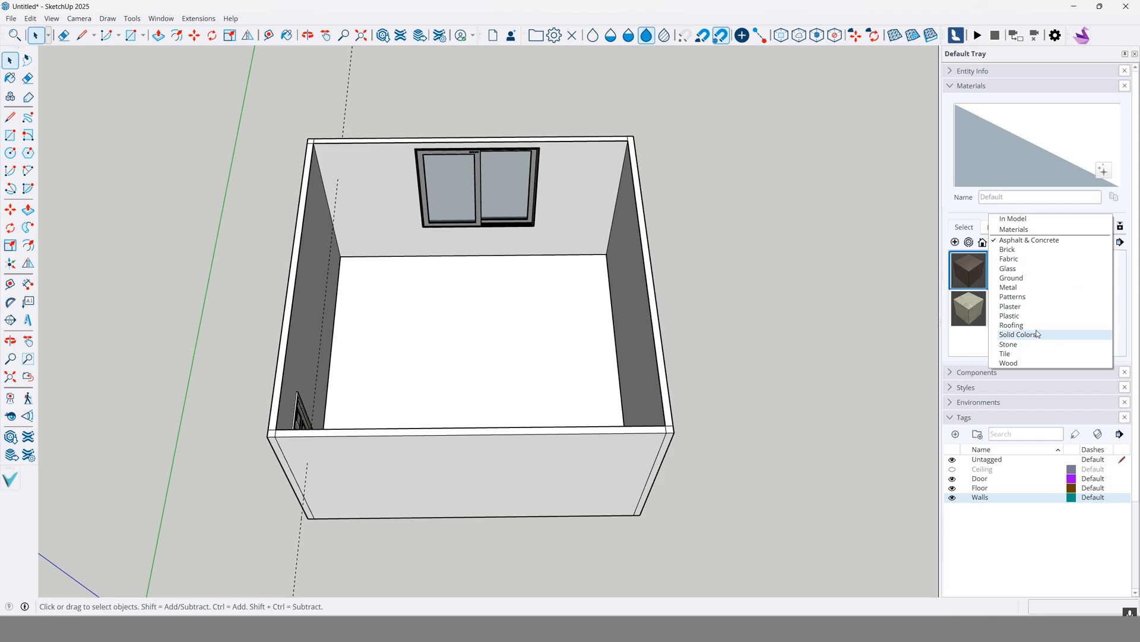
left_click(1023, 277)
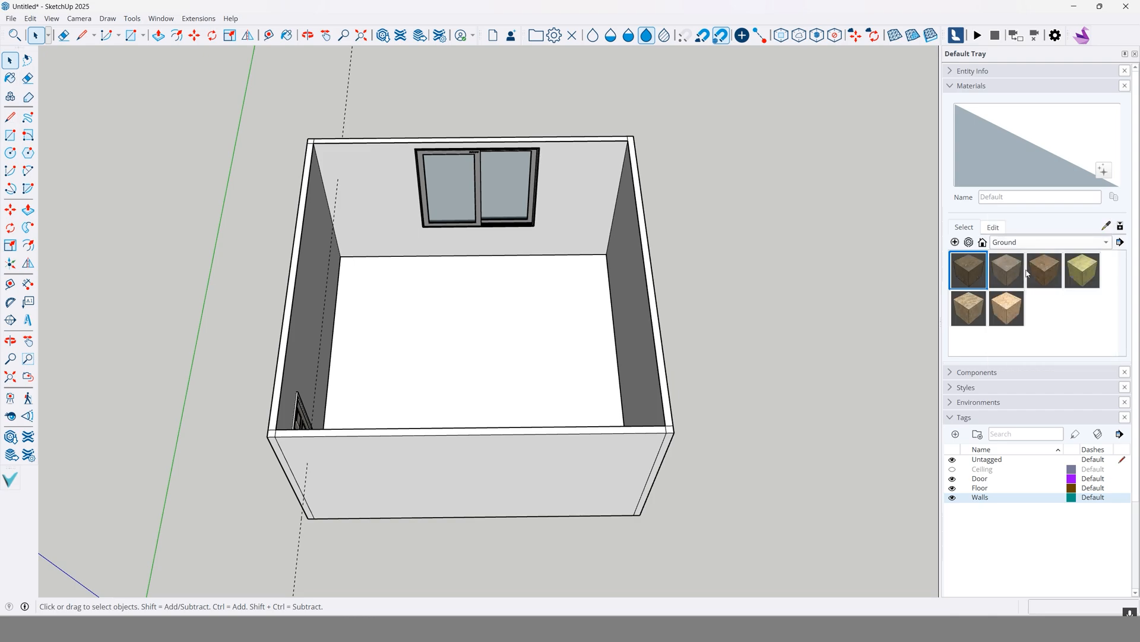
left_click(1108, 244)
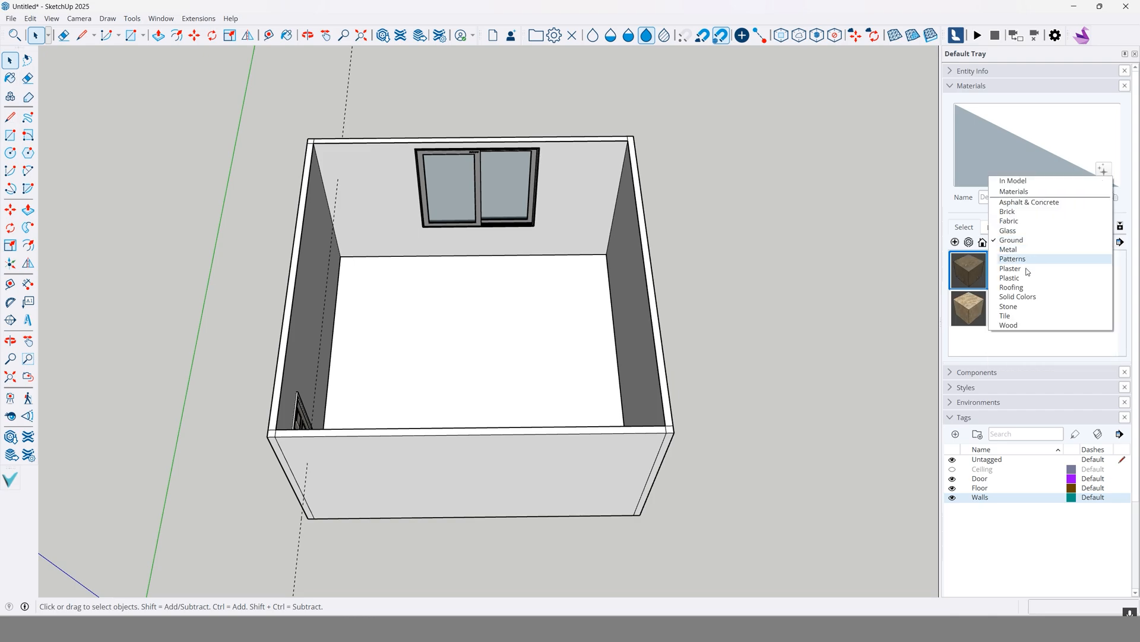
left_click(1013, 325)
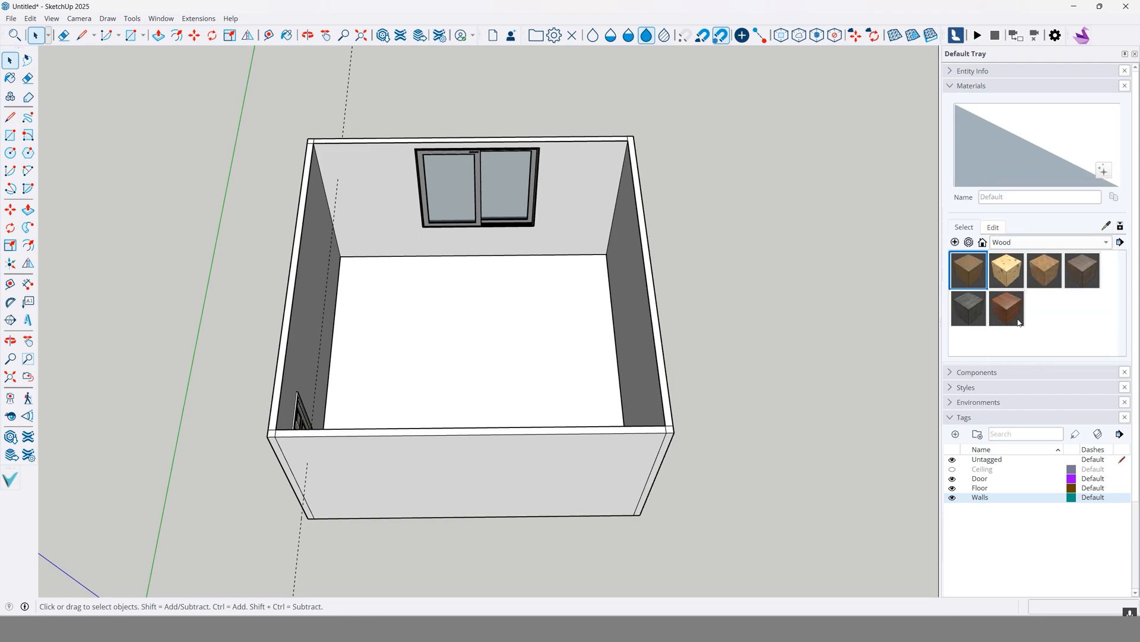
Step: Try painting the whole room group with the Plywood_01_1K wood material and undo it
left_click(979, 281)
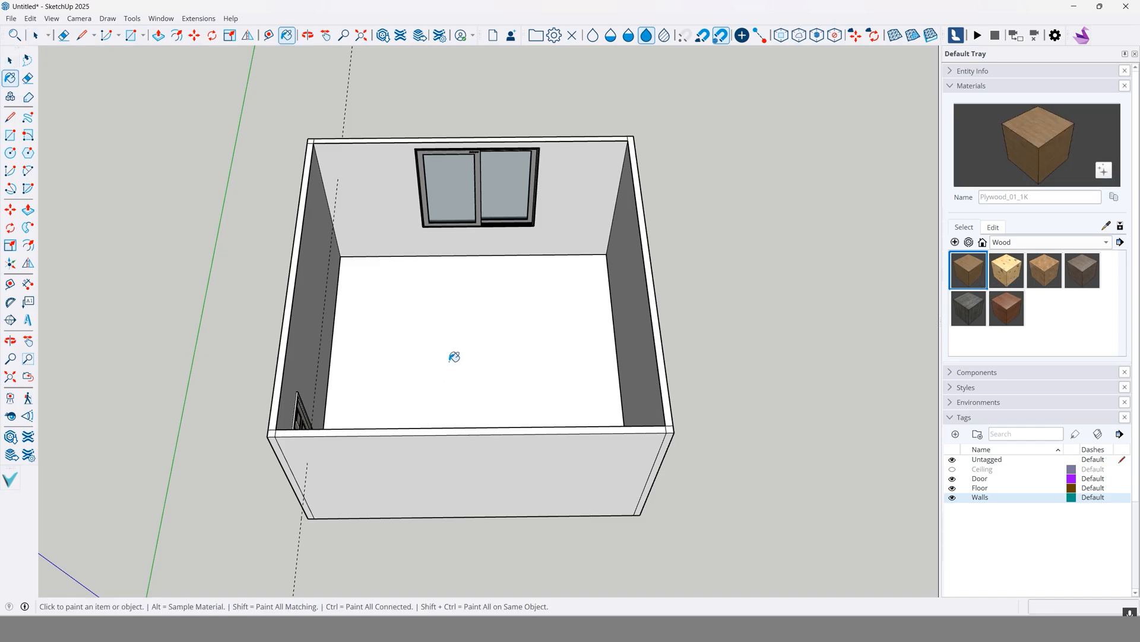
left_click(460, 355)
left_click(12, 63)
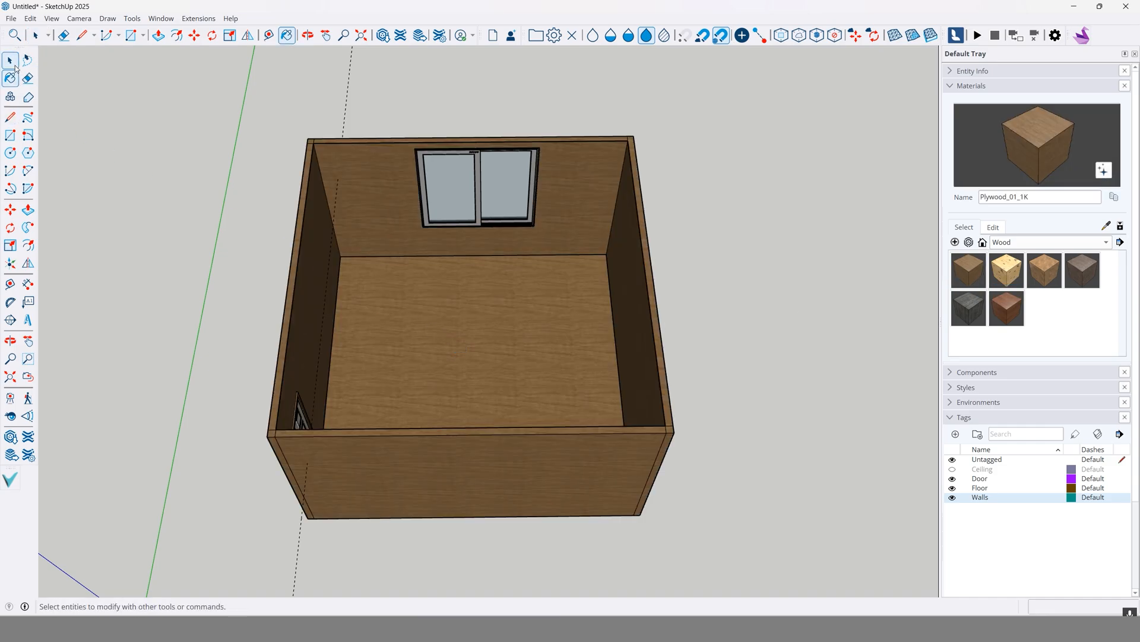
left_click(464, 314)
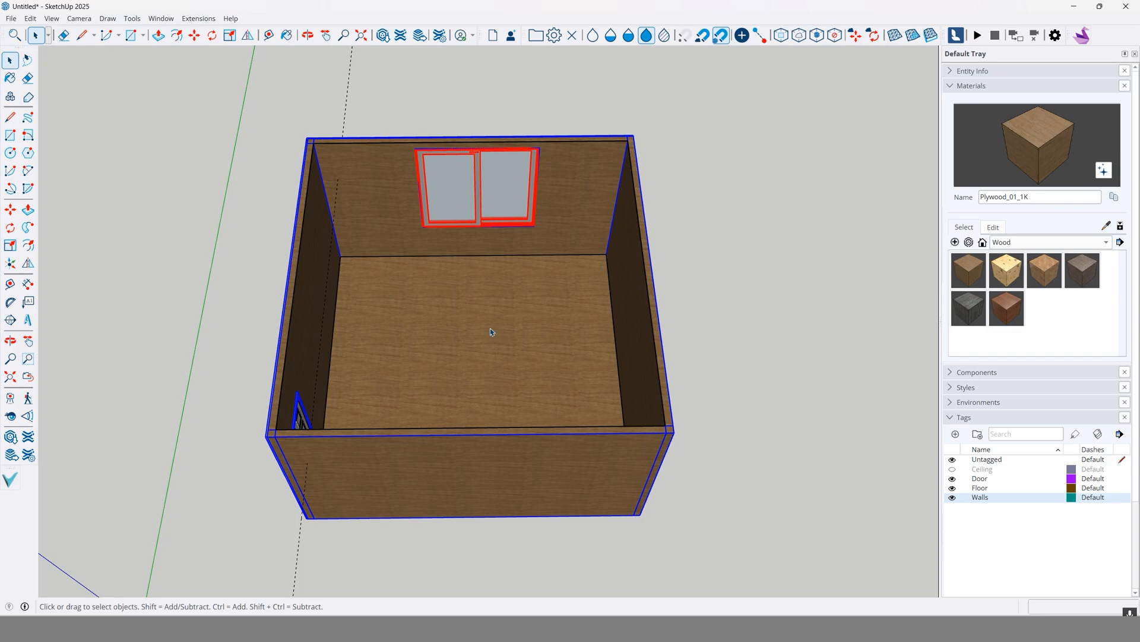
key("ctrl+z")
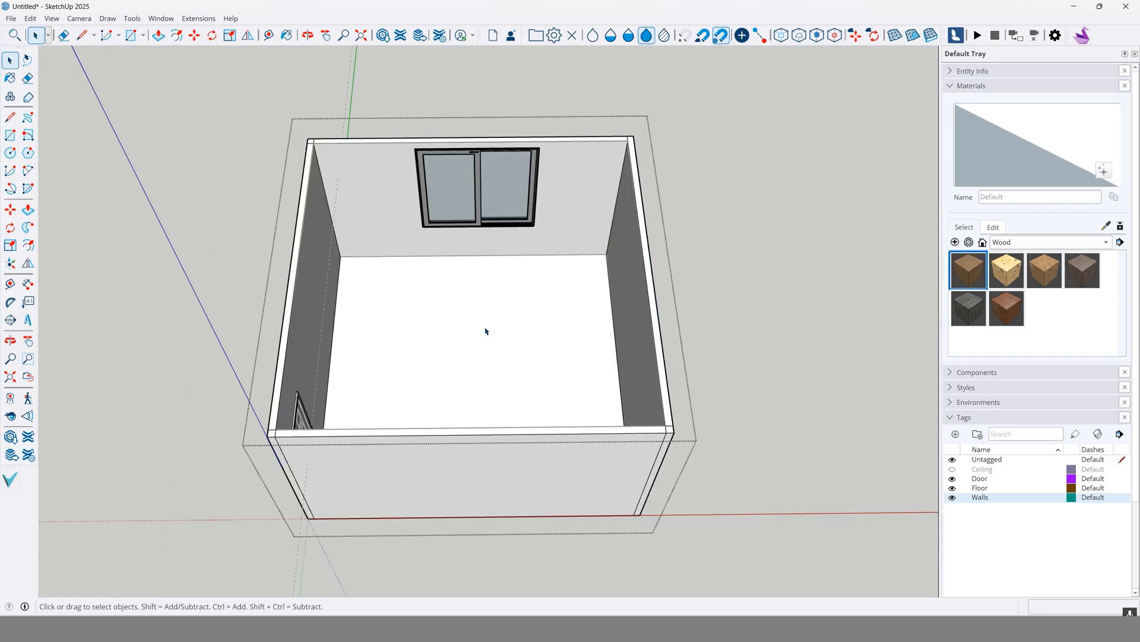
Step: Paint only the floor face inside the room group with the brown plywood material and inspect it
middle_click_drag(486, 329, 565, 384)
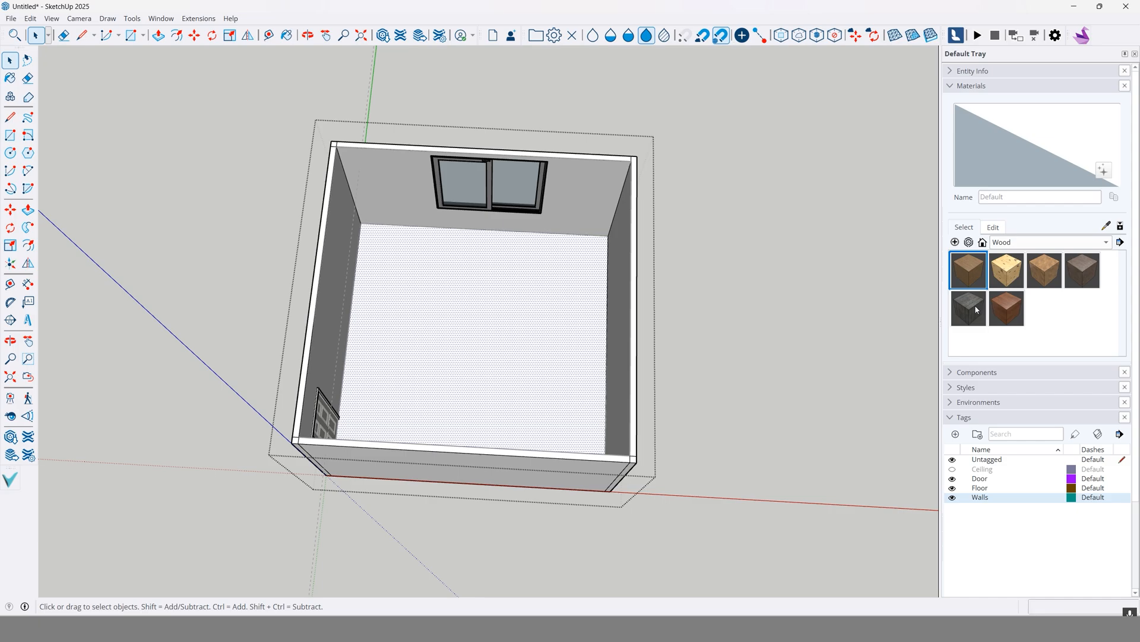
left_click(969, 279)
left_click(489, 303)
key("space")
mouse_move(768, 272)
middle_mouse_down()
mouse_move(794, 331)
mouse_move(518, 358)
middle_mouse_up()
scroll(415, 331, "down", 1)
middle_click_drag(415, 331, 600, 298)
Step: Try applying the Carpet_04_1K material from the Fabric collection to the closed room group and undo it
left_click(1103, 242)
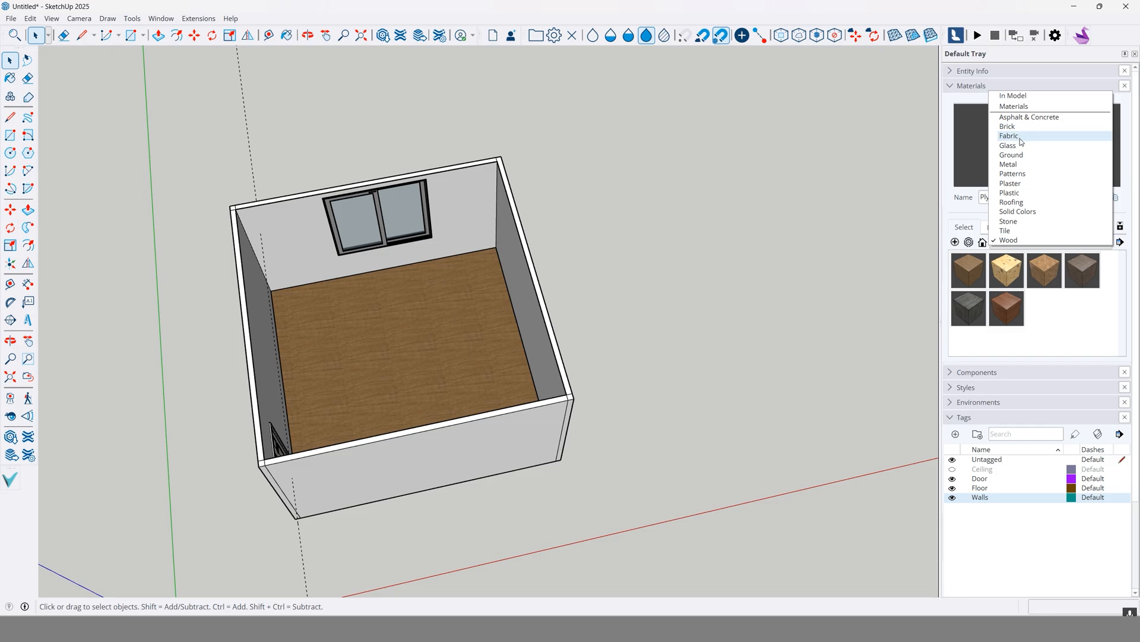
left_click(1010, 136)
left_click(1009, 276)
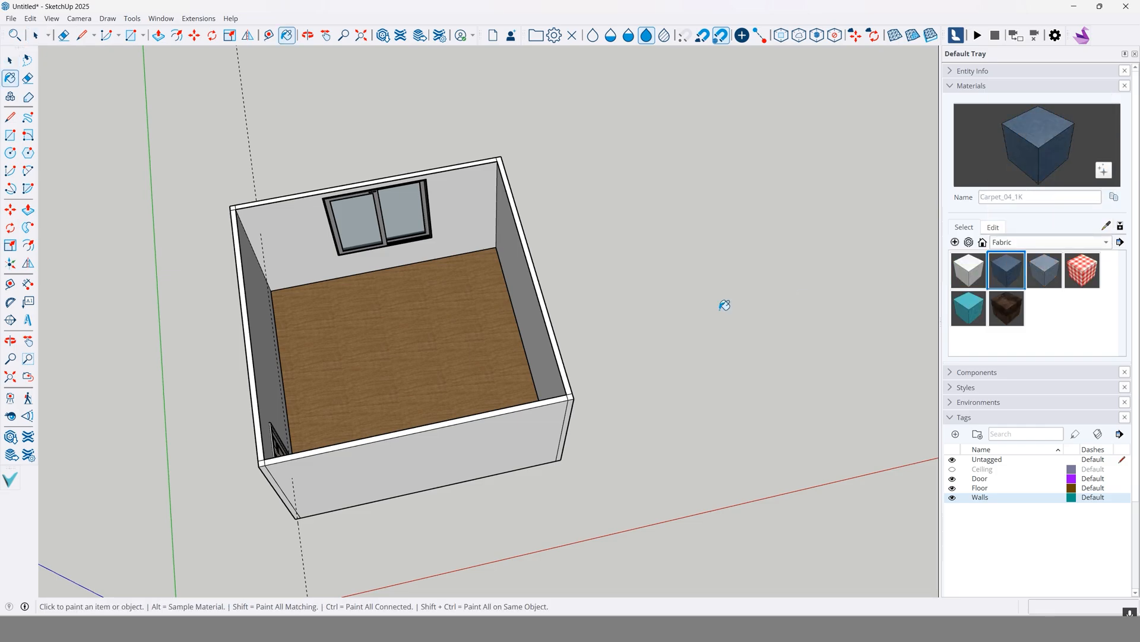
left_click(421, 333)
key("ctrl+z")
key("space")
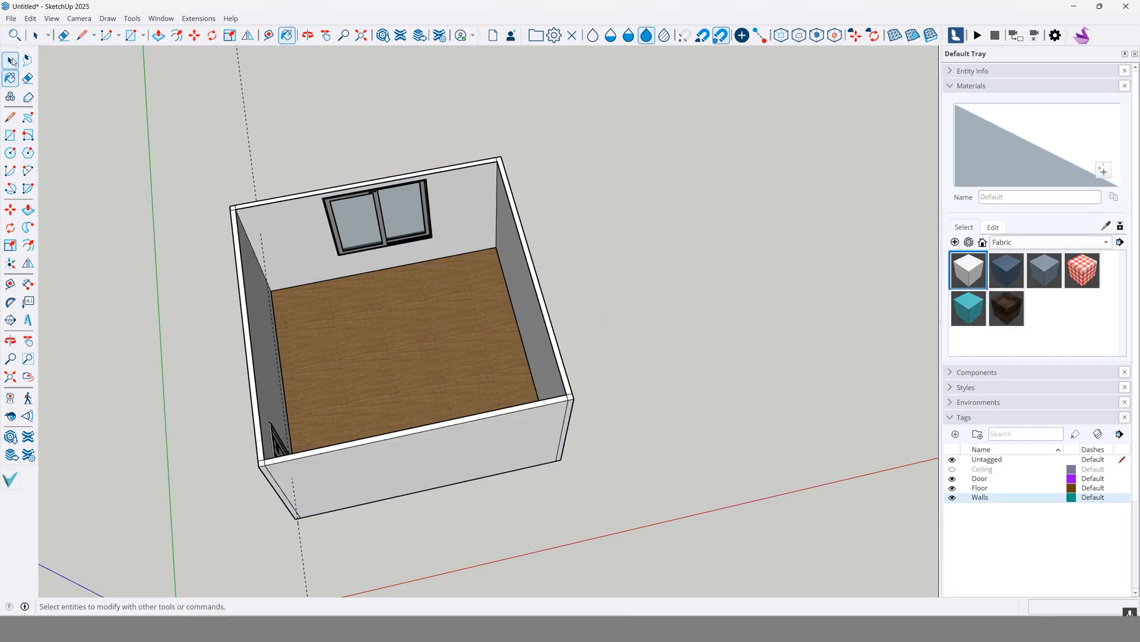
Step: Open the room group, paint its floor face with the Carpet_04_1K fabric material, and close the group
double_click(483, 355)
triple_click(483, 354)
left_click(449, 345)
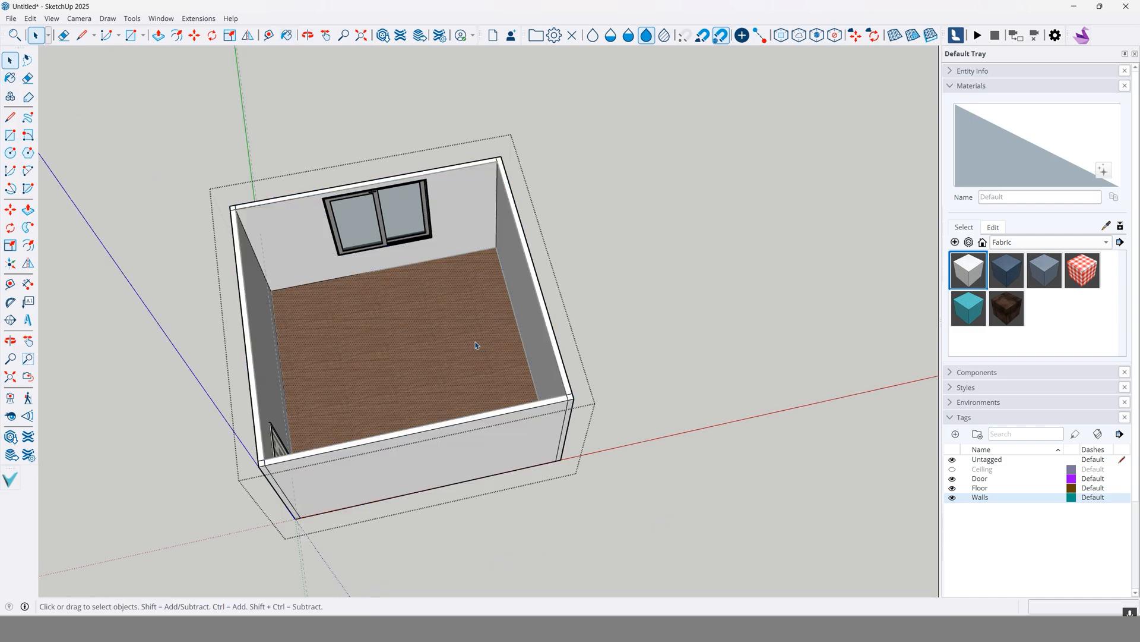
left_click(1023, 268)
left_click(379, 334)
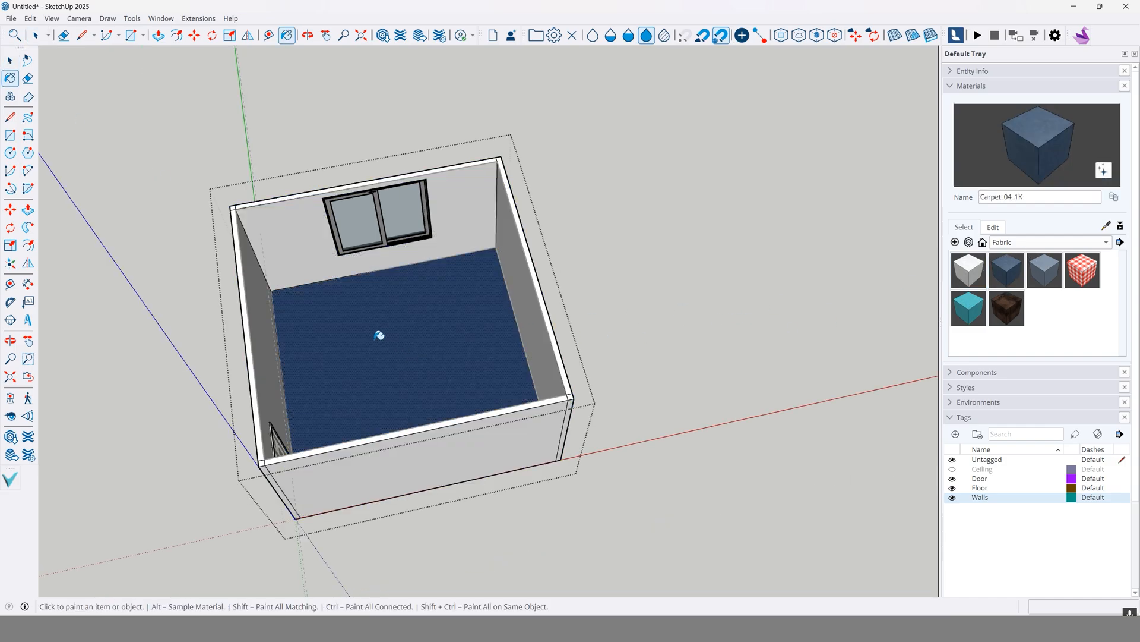
left_click(9, 61)
left_click(614, 338)
Step: Inspect the carpeted floor and the door from inside the room
scroll(408, 358, "up", 10)
middle_click_drag(521, 422, 397, 282)
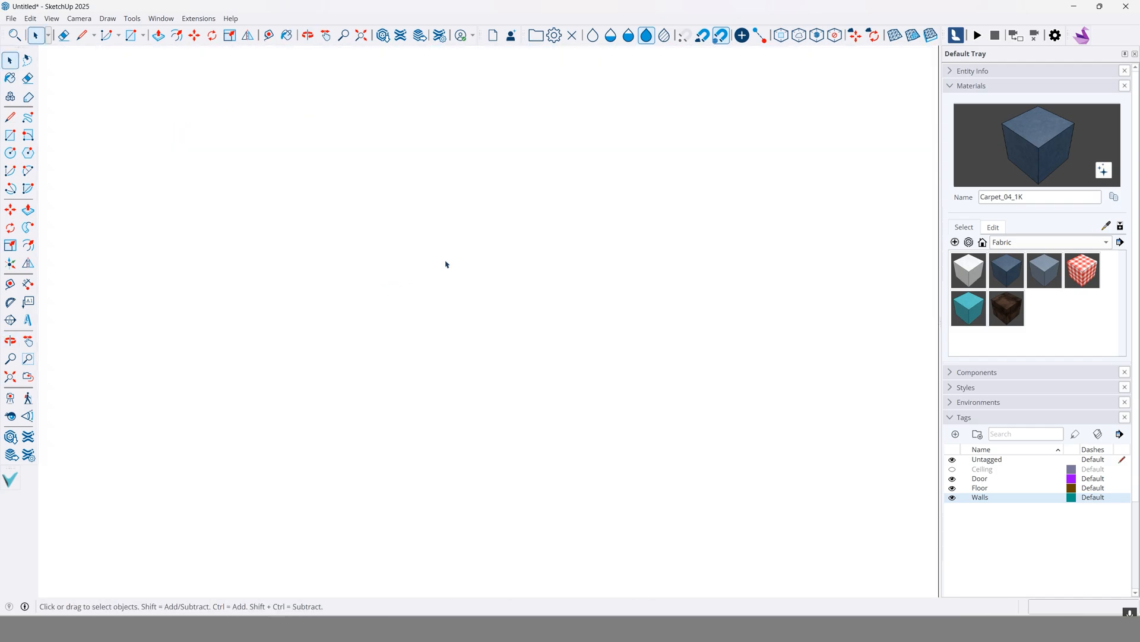
scroll(458, 252, "down", 10)
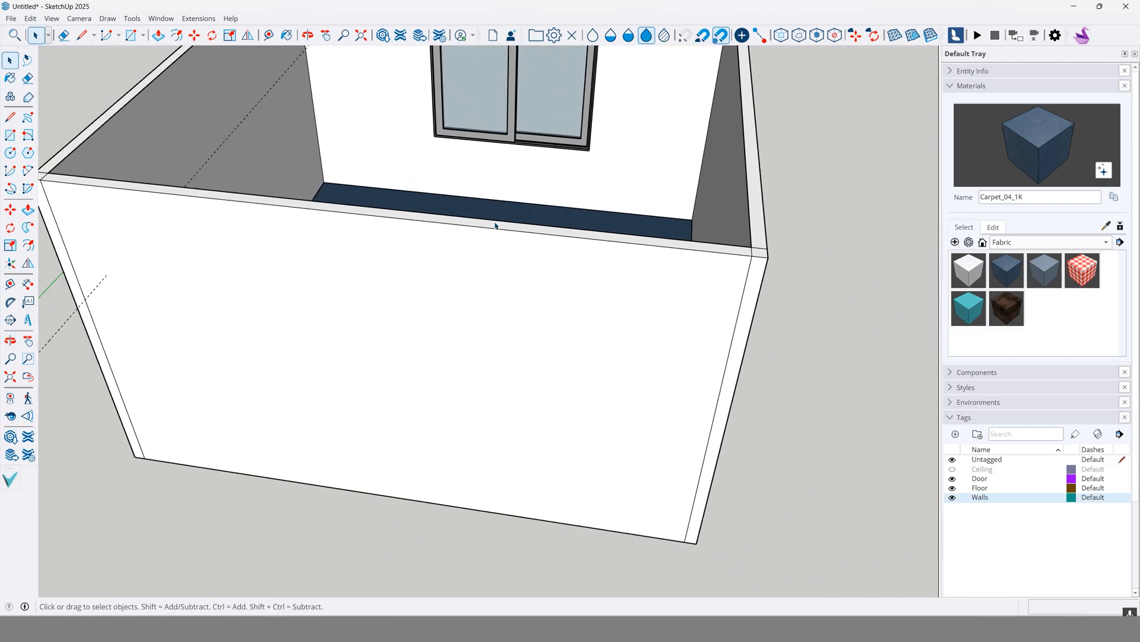
middle_click_drag(497, 224, 345, 330)
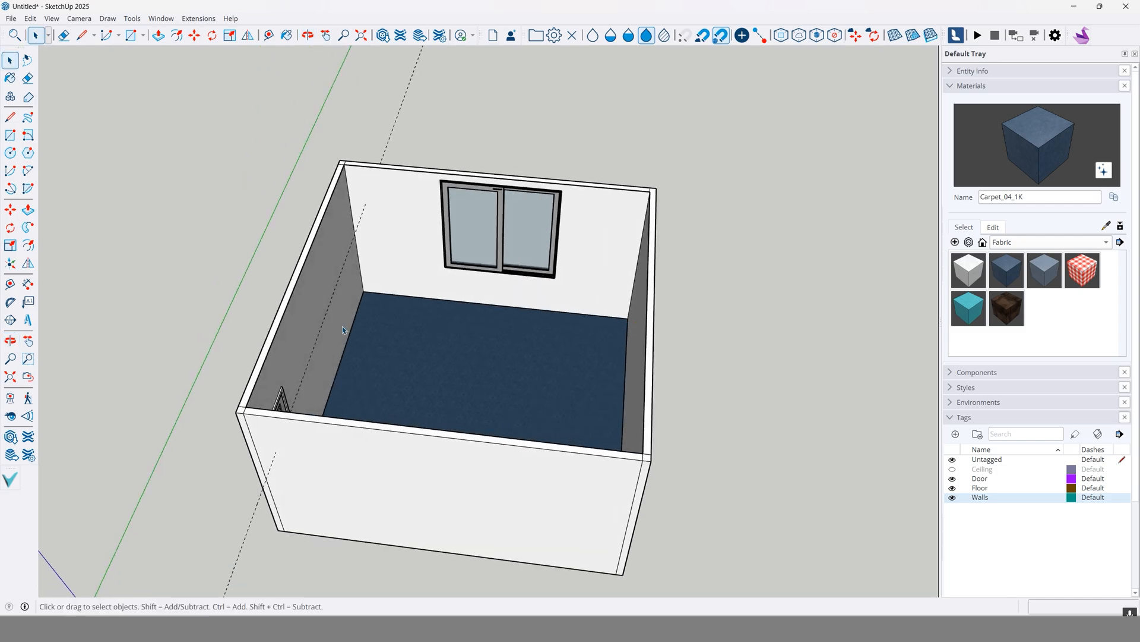
middle_click_drag(547, 342, 466, 228)
scroll(364, 227, "up", 6)
middle_click_drag(387, 233, 416, 260)
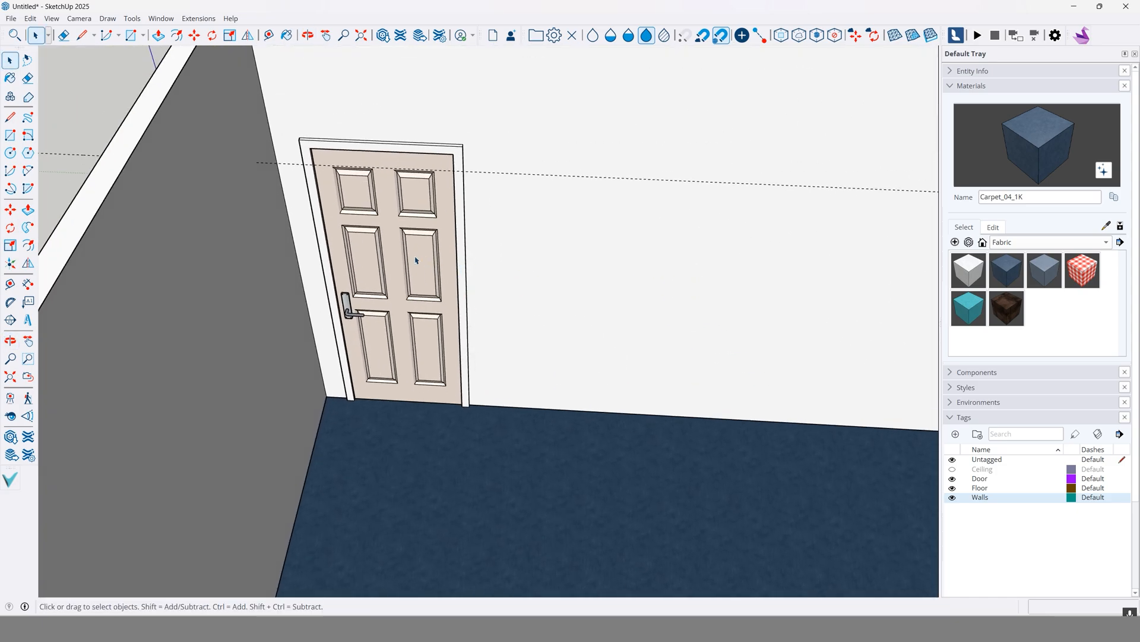
Step: Open the nested door group and paint the whole door leaf with the Wood_Veneer_15_1K material from the Wood collection
left_click(417, 260)
scroll(416, 260, "up", 2)
double_click(414, 258)
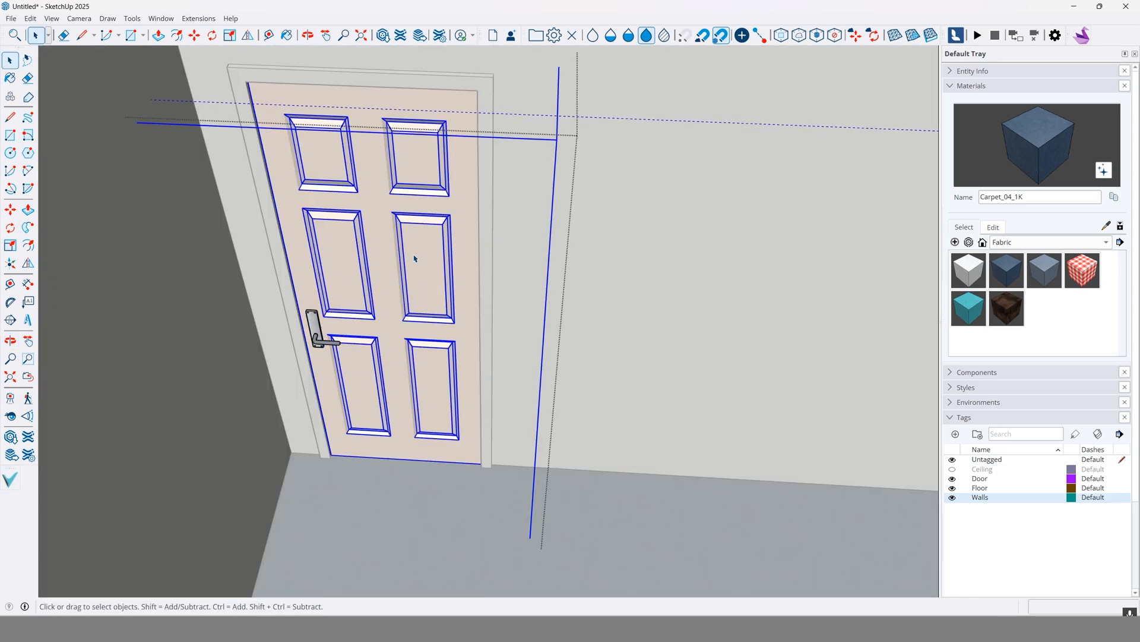
double_click(414, 259)
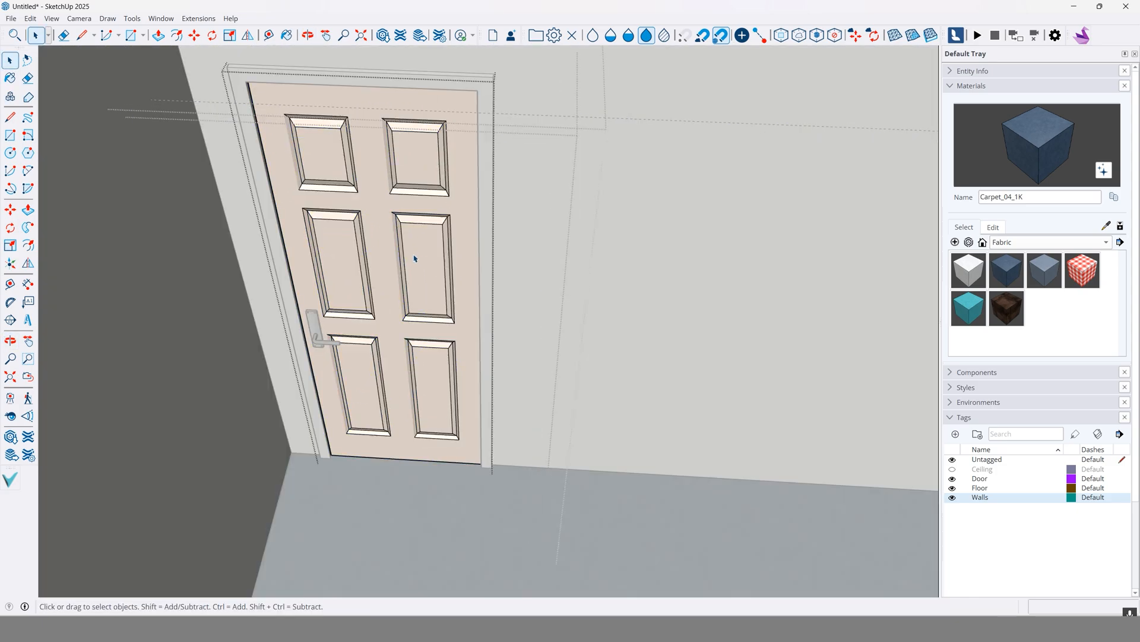
triple_click(414, 258)
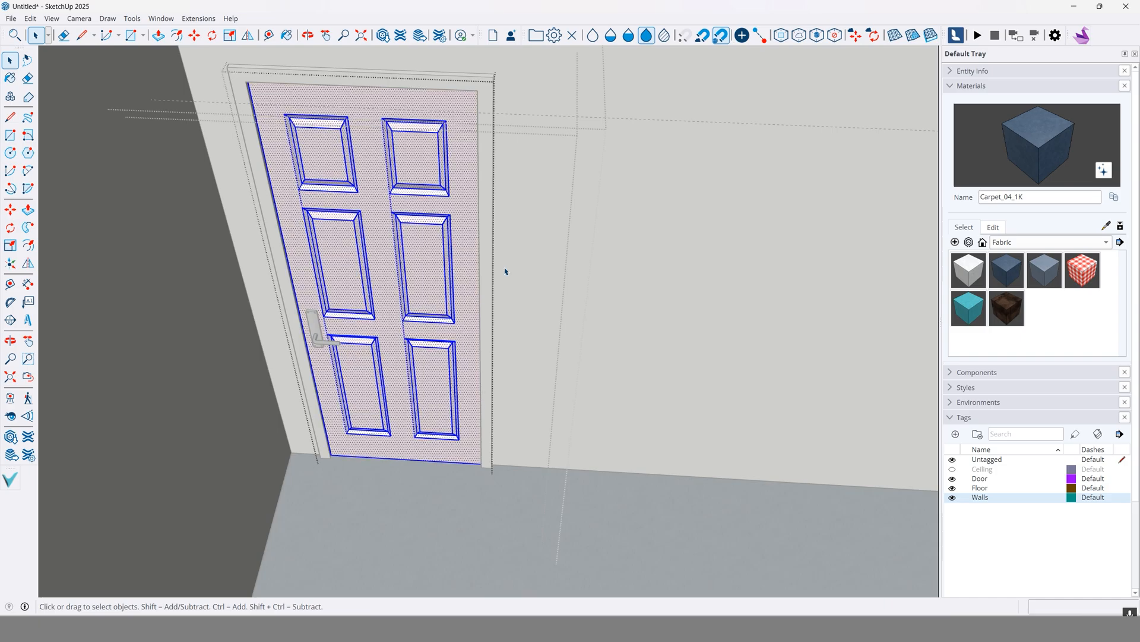
left_click(1104, 244)
left_click(1029, 343)
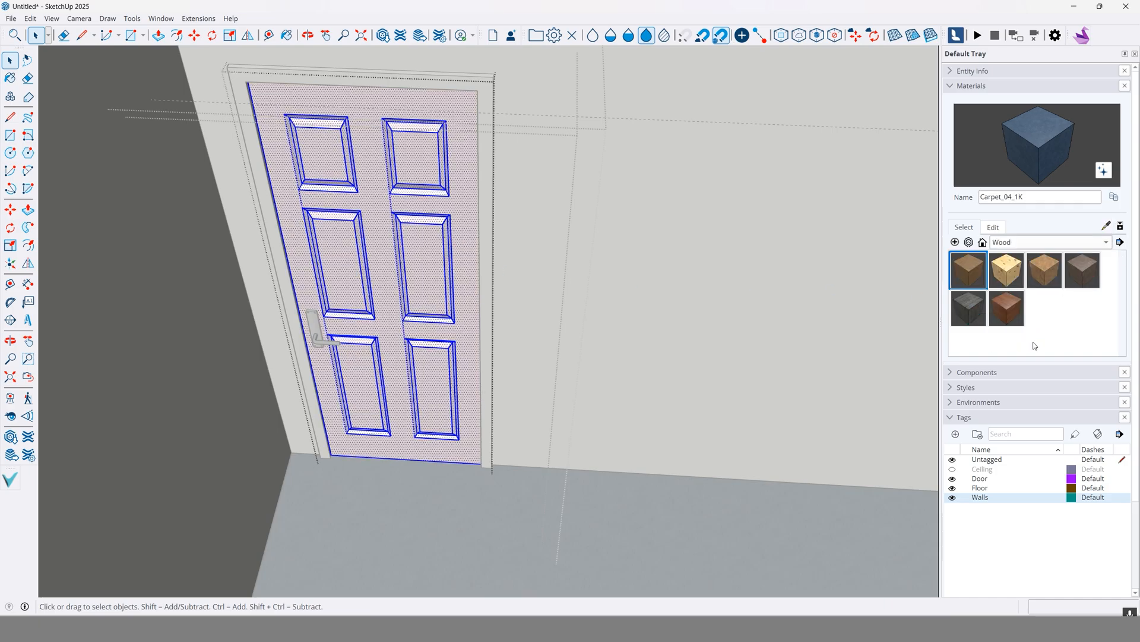
left_click(1007, 311)
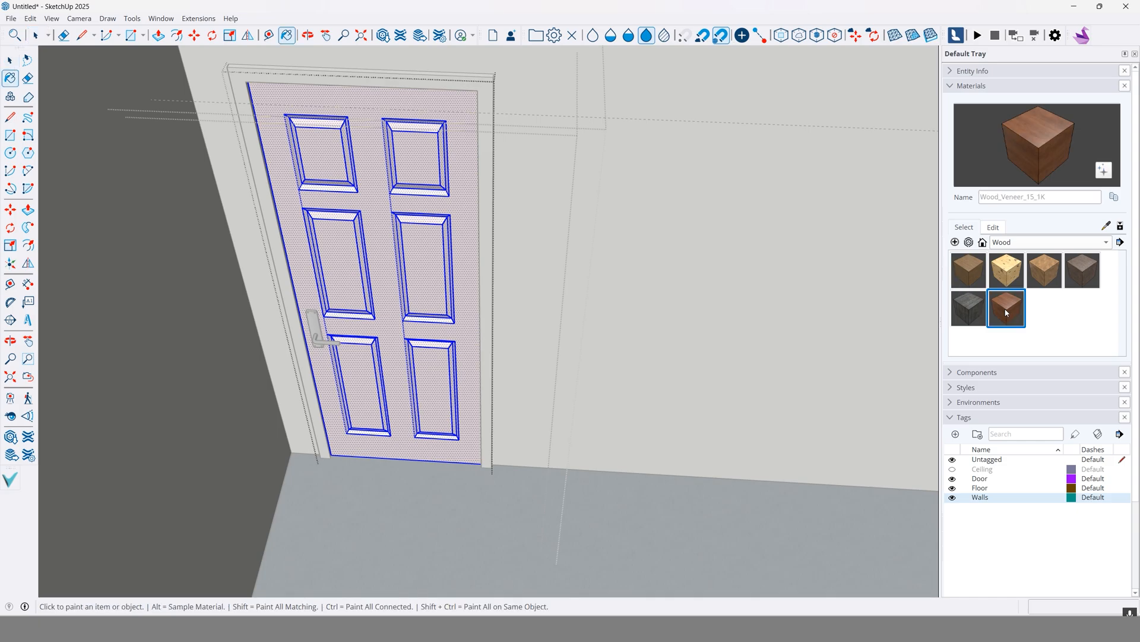
left_click(462, 284)
key("space")
left_click(549, 213)
Step: Reposition the wood texture on the door leaf's main face, rotating it a quarter turn so the grain runs vertically
middle_click_drag(472, 247, 447, 203)
scroll(361, 302, "up", 3)
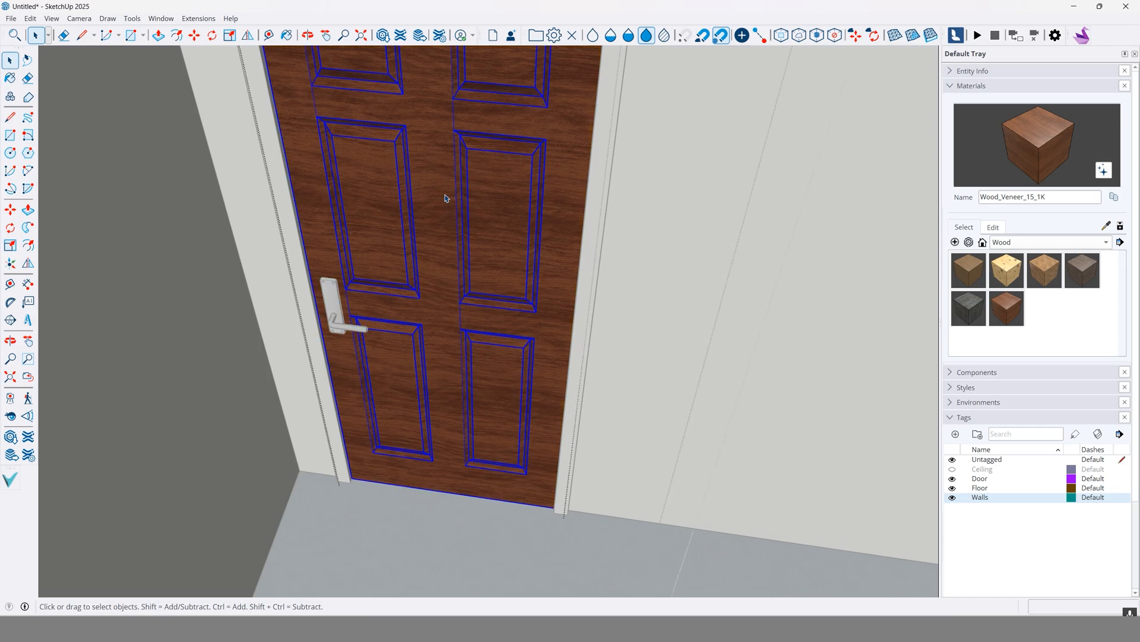
left_click(444, 196)
middle_click_drag(438, 205, 437, 223, "shift")
right_click(436, 221)
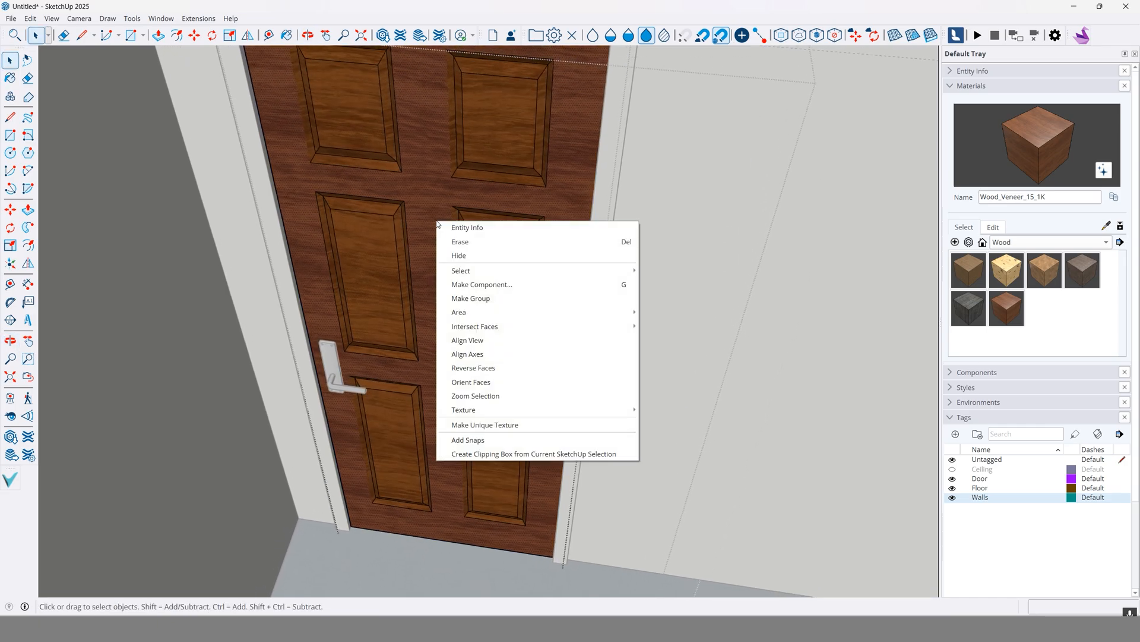
mouse_move(535, 412)
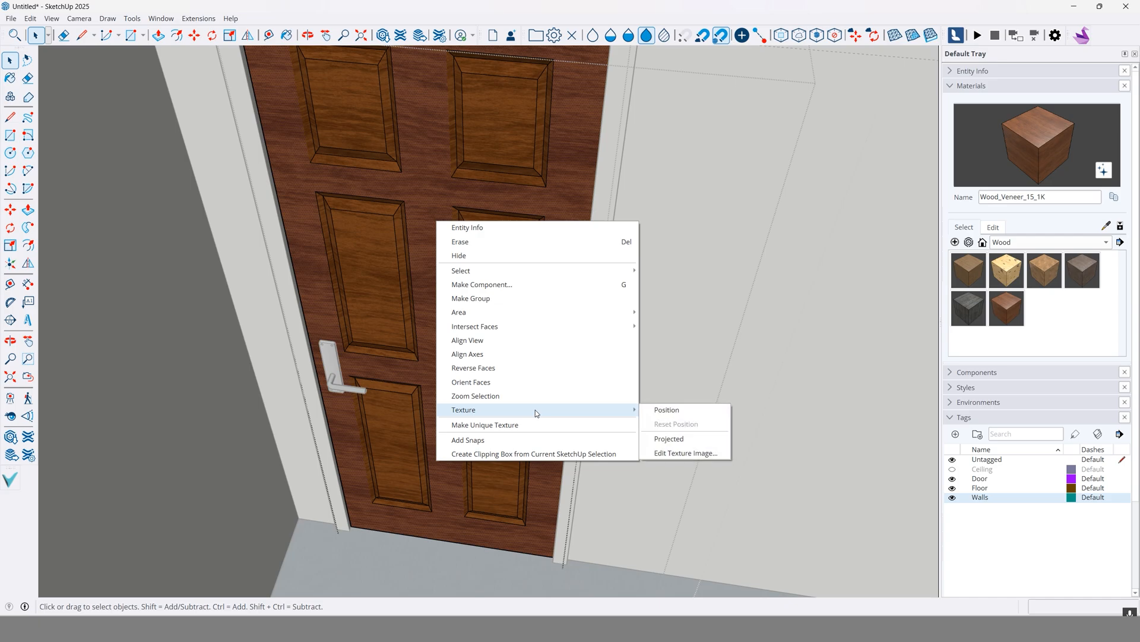
left_click(660, 410)
left_click_drag(565, 238, 325, 373)
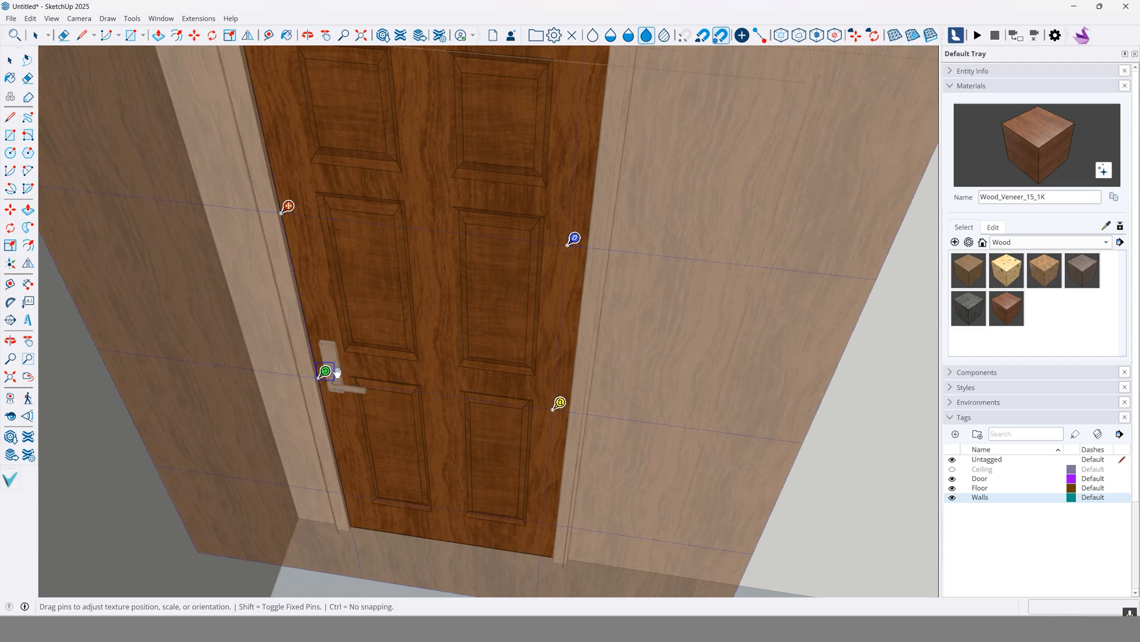
left_click(671, 328)
left_click(715, 301)
left_click(715, 301)
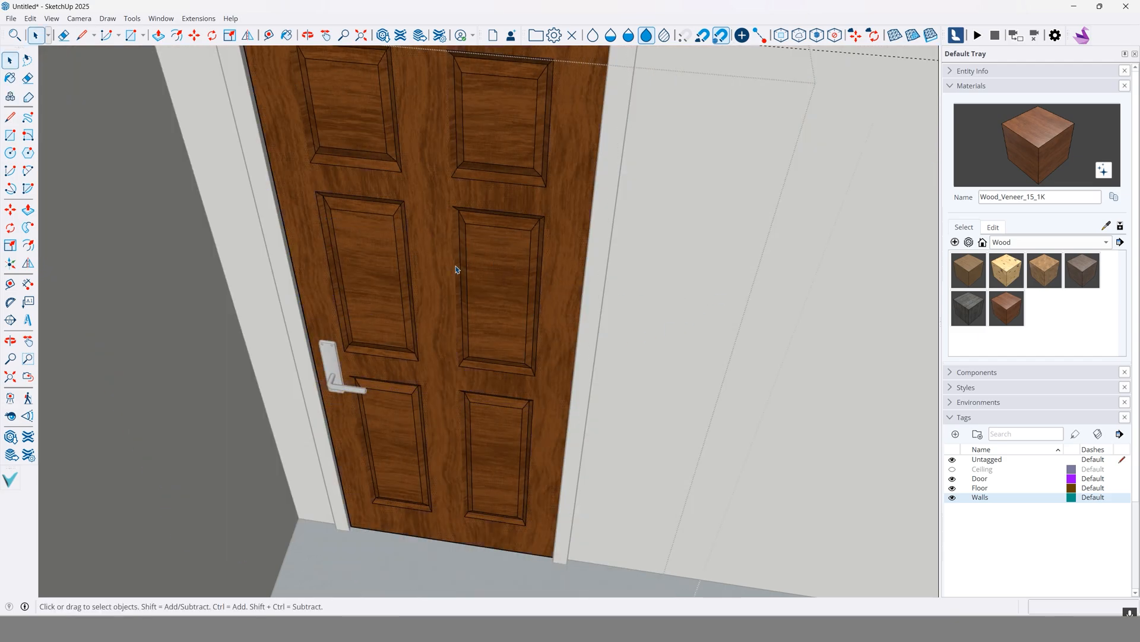
Step: Paint the door's middle-left panel and its bevelled border faces with the Plywood_01_1K wood material
scroll(457, 269, "up", 2)
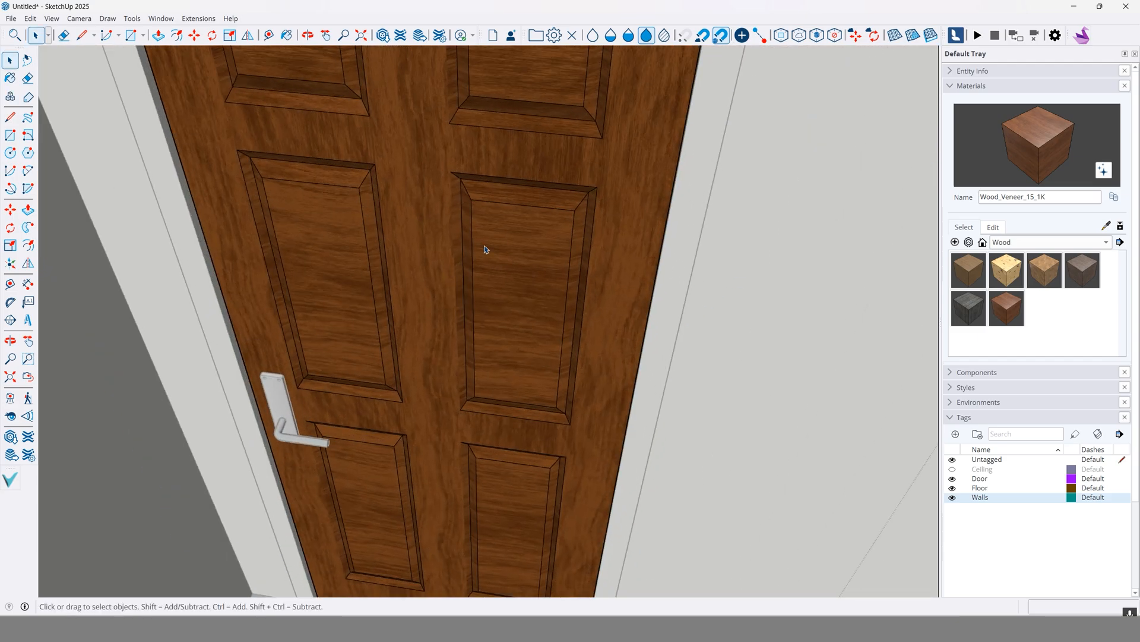
scroll(485, 249, "down", 4)
scroll(493, 246, "up", 4)
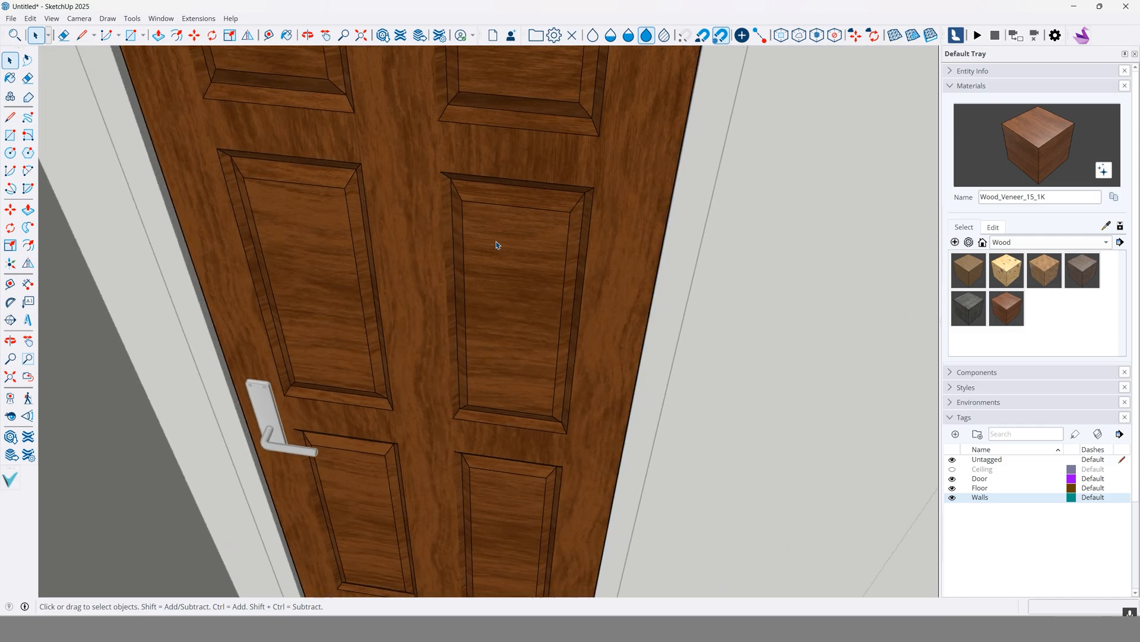
scroll(497, 245, "down", 4)
scroll(448, 265, "up", 5)
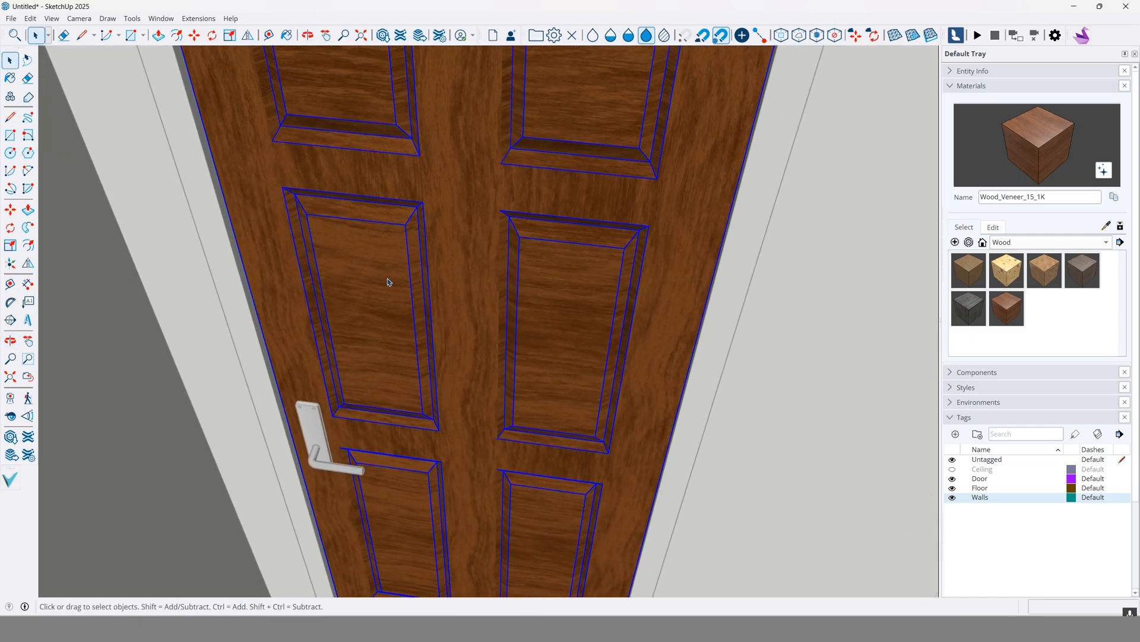
double_click(388, 282)
double_click(387, 281)
triple_click(388, 280)
left_click(388, 280)
left_click(975, 268)
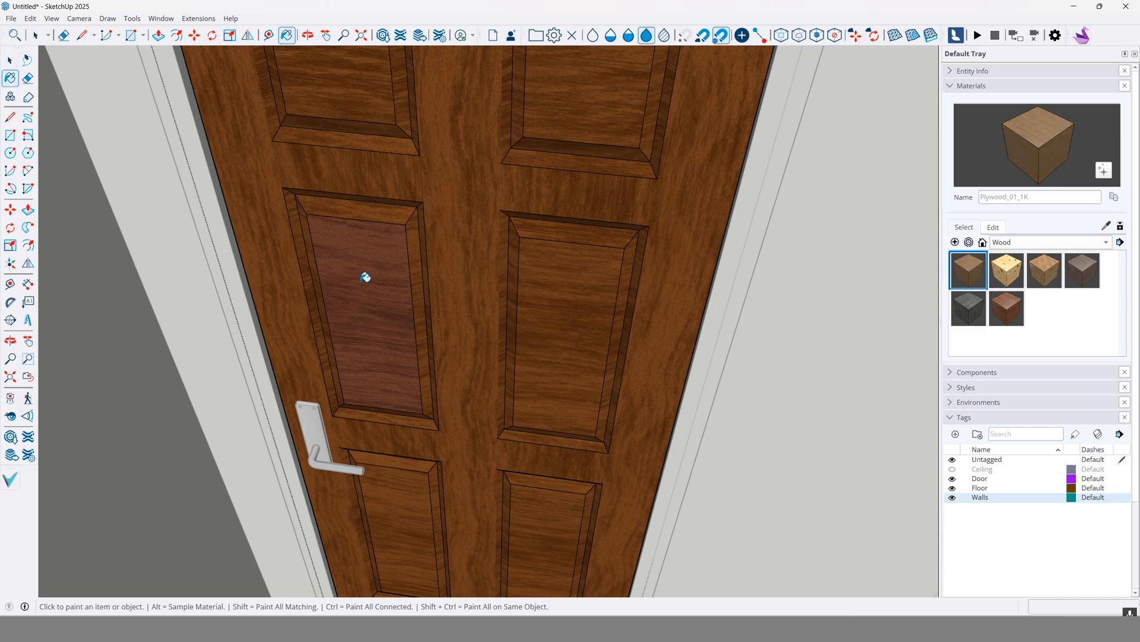
left_click(364, 275)
left_click(400, 211)
left_click(416, 226)
left_click(315, 261)
middle_click_drag(321, 258, 445, 134)
left_click(444, 136)
Step: Paint the door's middle-right panel and its surrounding bevel faces with Plywood_01_1K
middle_click_drag(532, 128, 532, 230)
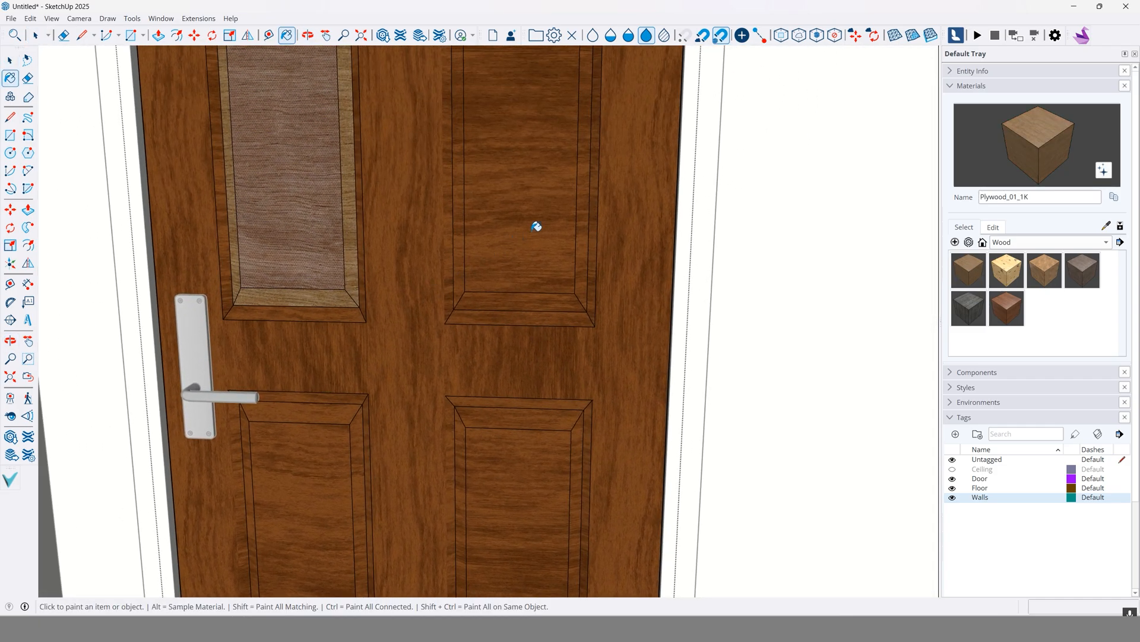
left_click(537, 227)
left_click(463, 267)
left_click(520, 297)
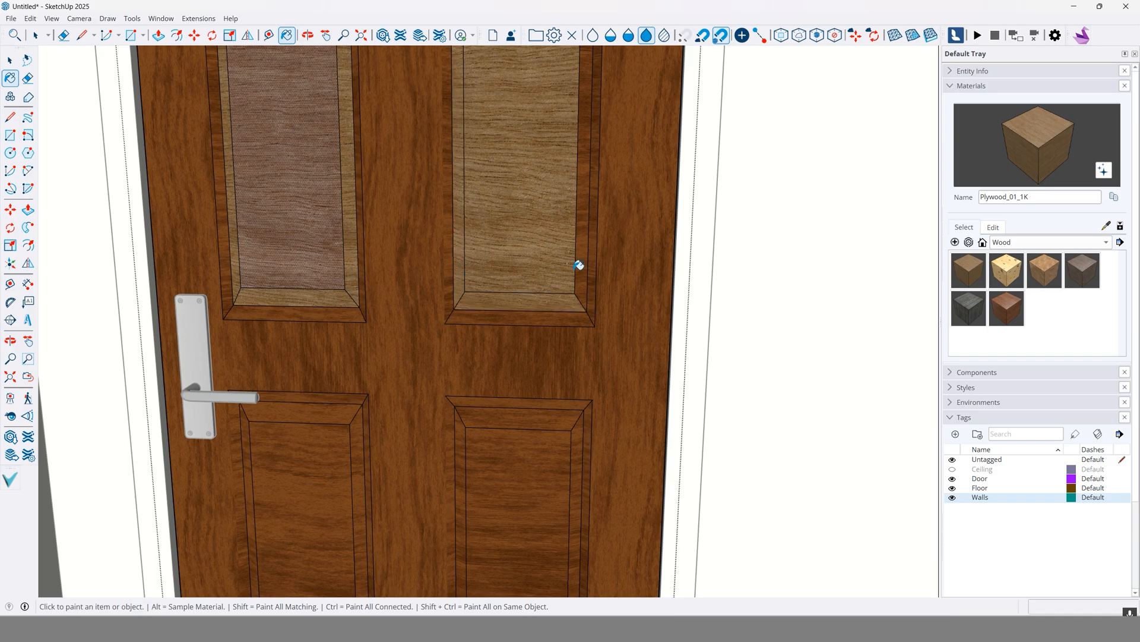
left_click(581, 262)
mouse_move(552, 181)
middle_mouse_down()
mouse_move(499, 311)
mouse_move(517, 300)
middle_mouse_up()
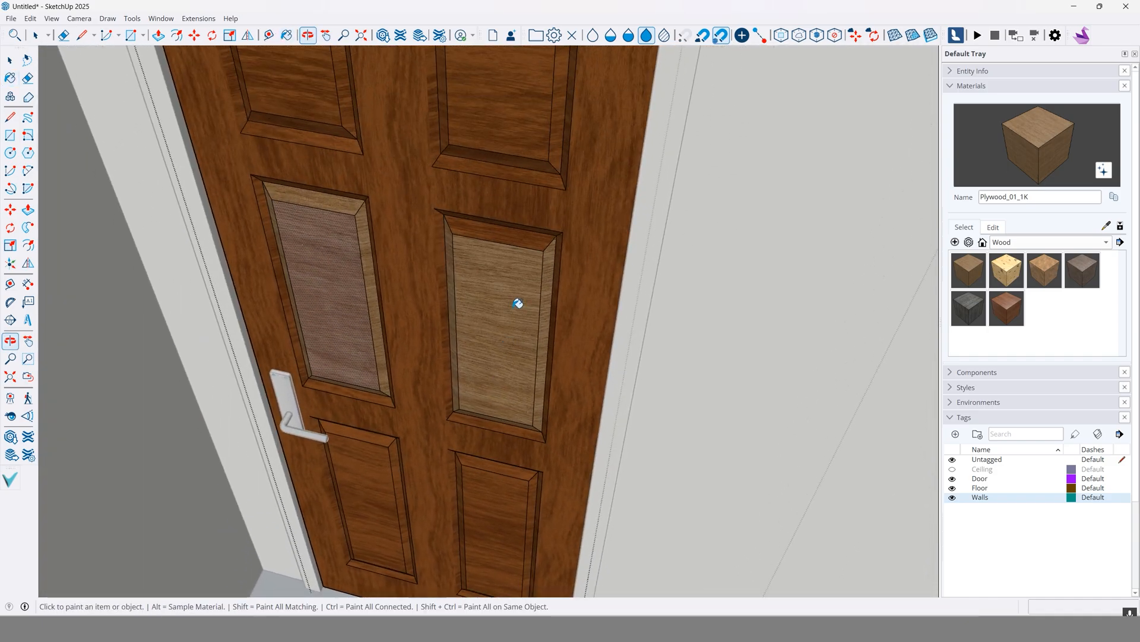
left_click(525, 232)
Step: Paint the two upper door panels and their bevelled borders with Plywood_01_1K
middle_click_drag(526, 161, 504, 341)
left_click(425, 305)
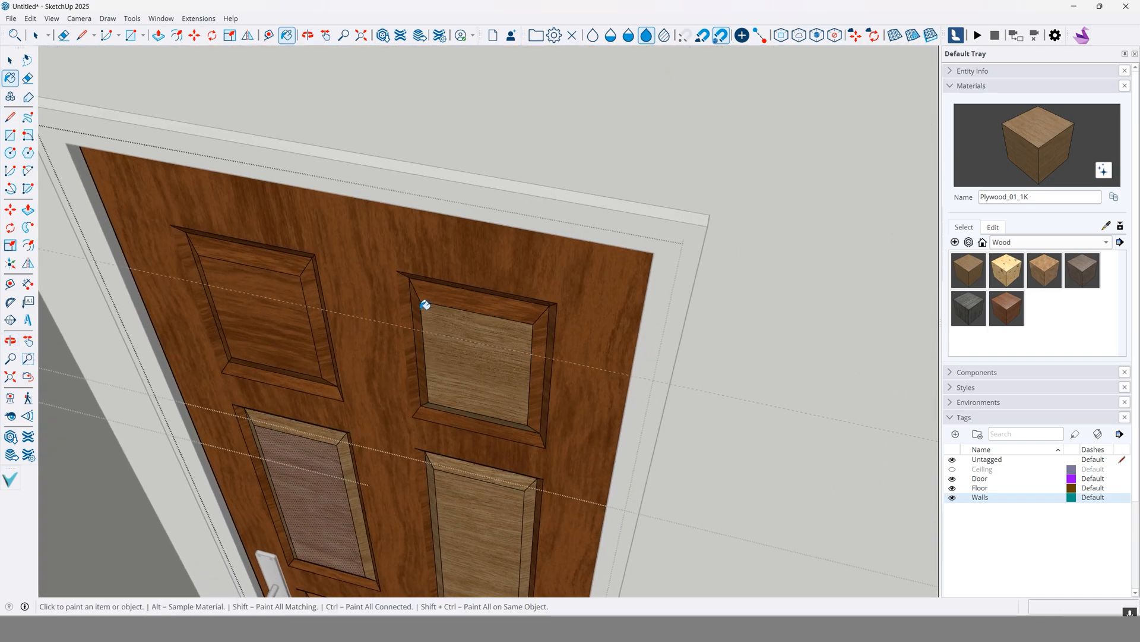
left_click(457, 292)
left_click(538, 321)
left_click(422, 315)
mouse_move(305, 326)
middle_mouse_down()
mouse_move(162, 451)
mouse_move(376, 325)
mouse_move(359, 270)
middle_mouse_up()
left_click(162, 451)
left_click(359, 270)
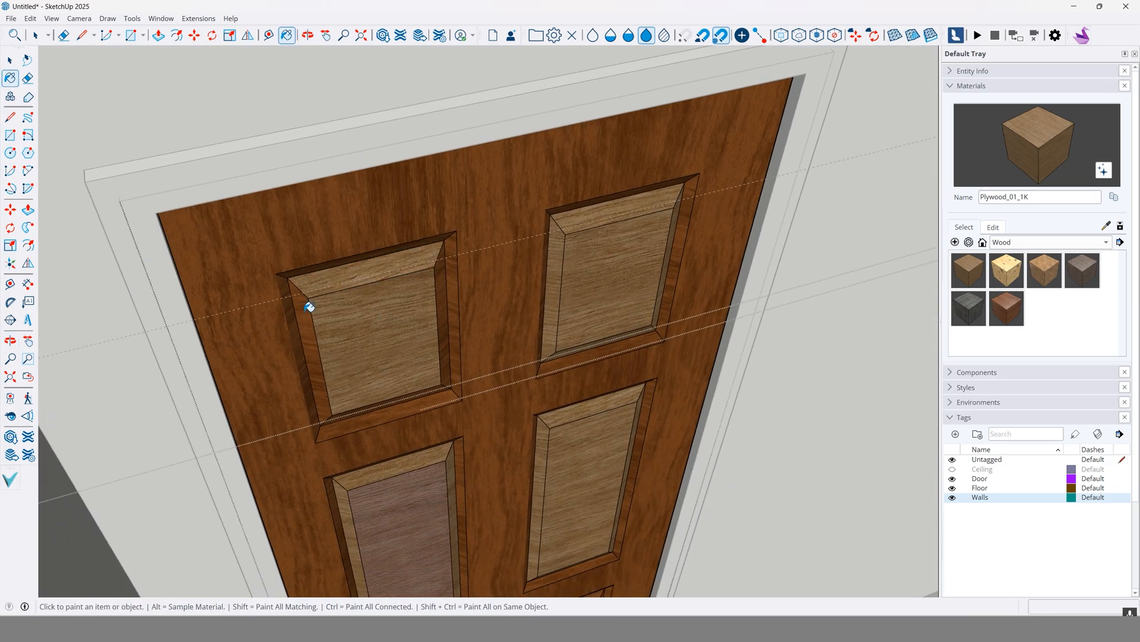
left_click(308, 305)
left_click(412, 393)
Step: Paint the two lower door panels and the remaining bevel faces with Plywood_01_1K
mouse_move(449, 348)
middle_mouse_down()
mouse_move(657, 458)
mouse_move(537, 255)
mouse_move(753, 339)
mouse_move(686, 355)
mouse_move(514, 315)
mouse_move(494, 280)
mouse_move(515, 293)
mouse_move(496, 400)
mouse_move(521, 343)
middle_mouse_up()
scroll(522, 313, "up", 3)
left_click(540, 318)
left_click(547, 298)
left_click(499, 317)
left_click(469, 378)
left_click(264, 332)
left_click(249, 343)
mouse_move(250, 343)
middle_mouse_down()
mouse_move(489, 497)
mouse_move(533, 457)
middle_mouse_up()
left_click(505, 452)
left_click(547, 424)
mouse_move(603, 323)
middle_mouse_down()
mouse_move(467, 431)
mouse_move(501, 326)
mouse_move(496, 418)
middle_mouse_up()
left_click(466, 342)
Step: Finish painting and close the door and room groups
scroll(477, 374, "down", 4)
scroll(478, 373, "down", 6)
scroll(496, 418, "down", 4)
left_click(10, 61)
scroll(603, 236, "down", 3)
left_click(844, 303)
left_click(842, 304)
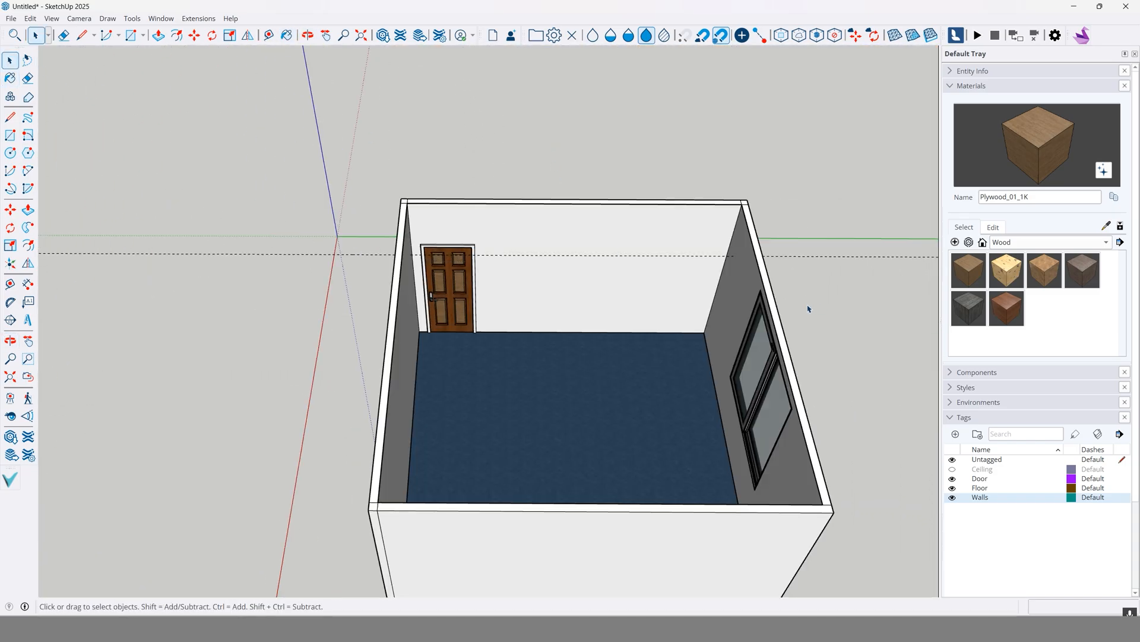
Step: Make the Ceiling tag visible again
middle_click_drag(673, 377, 498, 260, "shift")
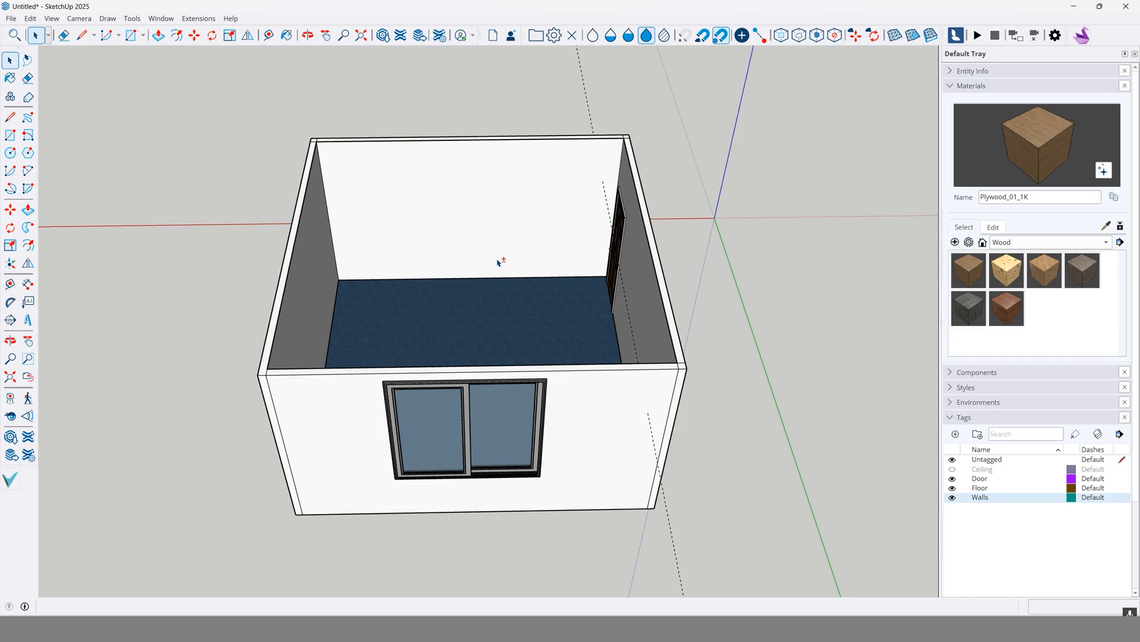
middle_click_drag(498, 261, 392, 298)
scroll(605, 303, "up", 4)
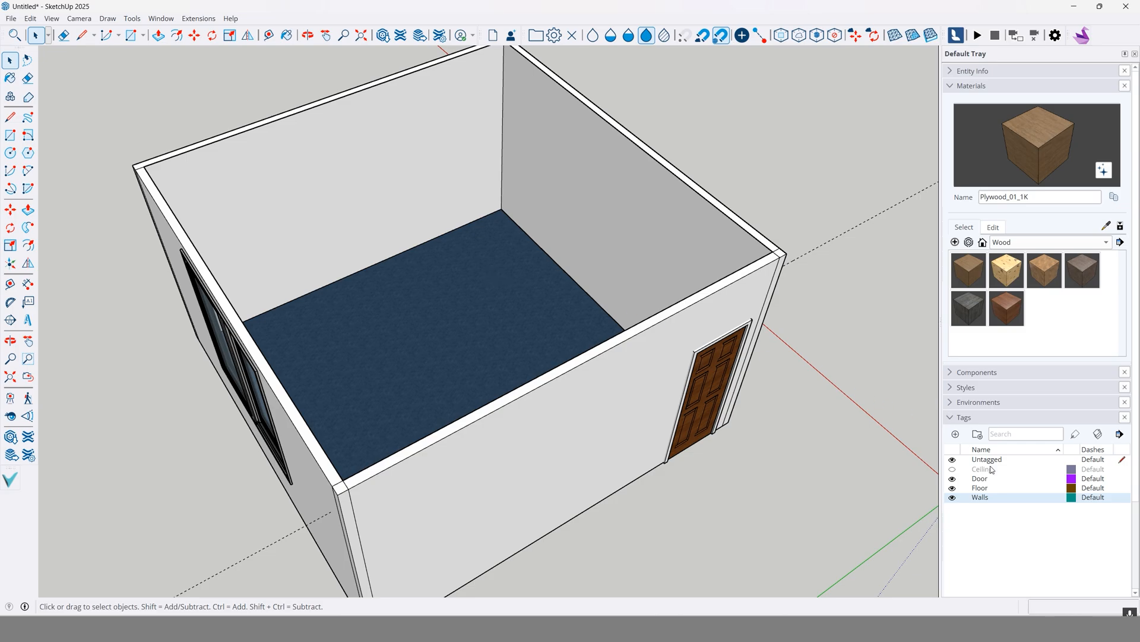
middle_click_drag(800, 426, 713, 415)
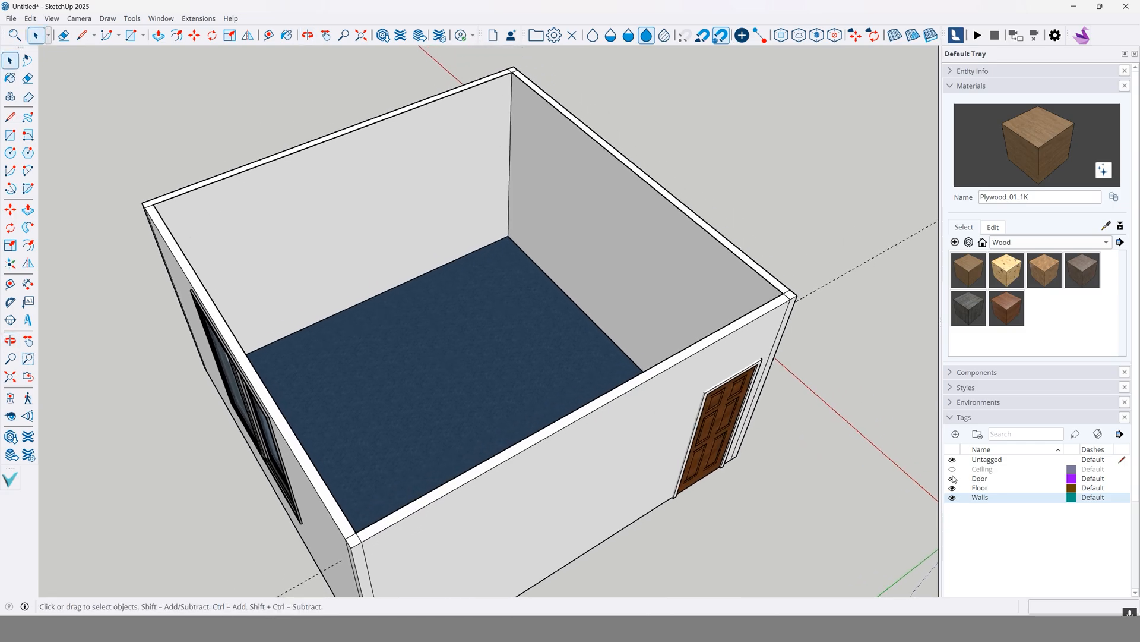
left_click(952, 469)
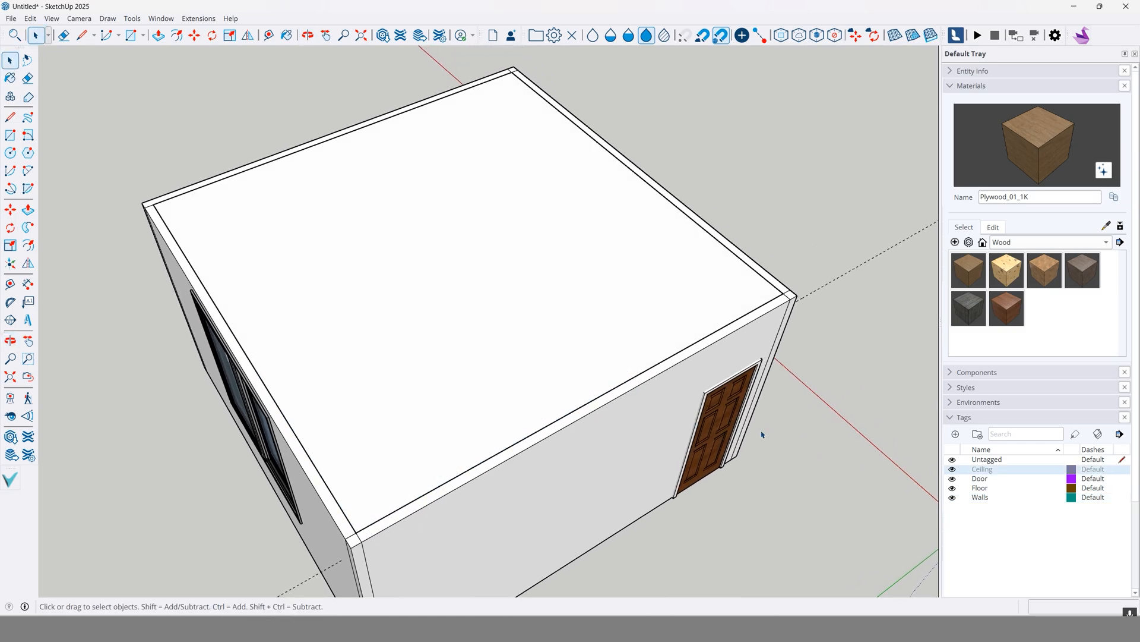
Step: Reverse the ceiling face from inside the room so its front side points inward
scroll(547, 361, "up", 3)
middle_click_drag(547, 361, 730, 369)
scroll(612, 392, "up", 5)
middle_click_drag(608, 392, 582, 489)
scroll(583, 489, "up", 2)
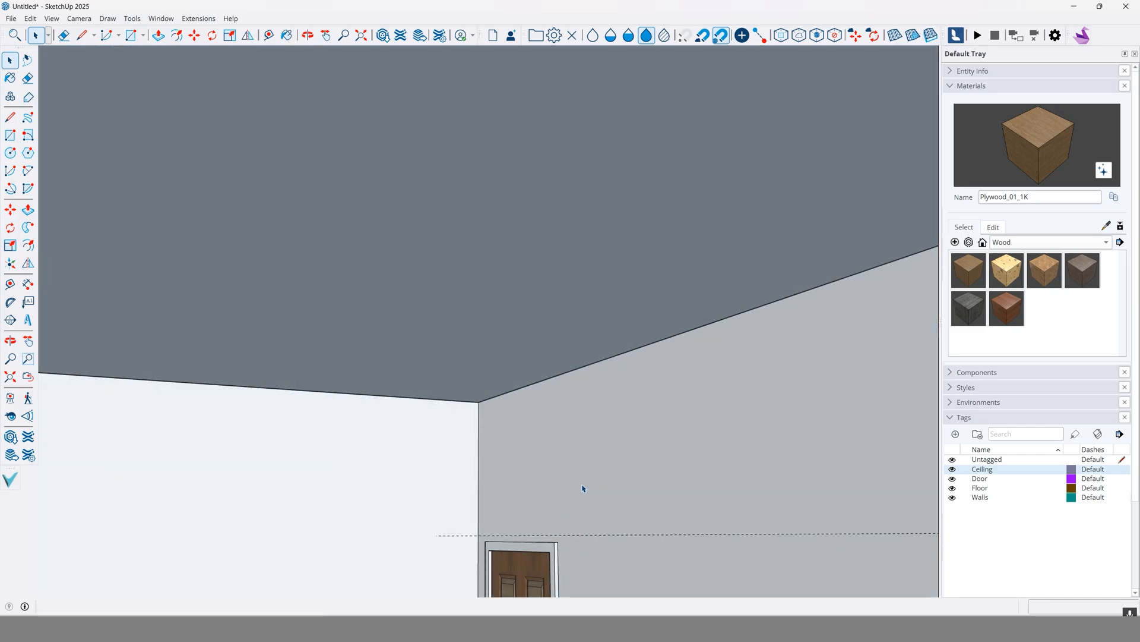
scroll(582, 489, "up", 1)
middle_click_drag(583, 487, 772, 474)
right_click(479, 242)
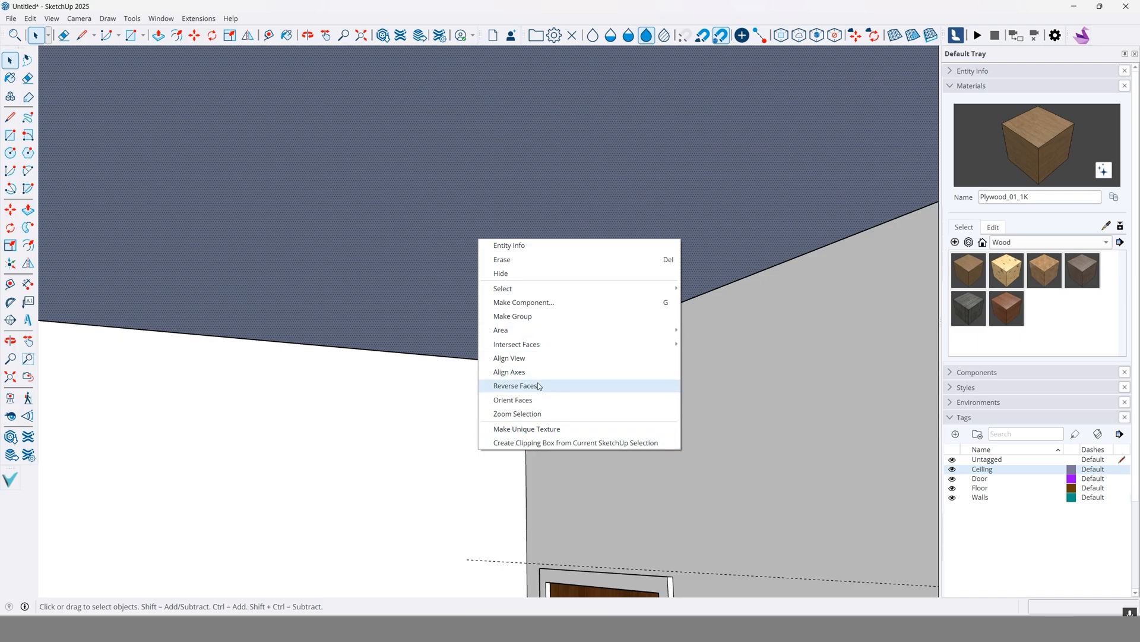
left_click(515, 386)
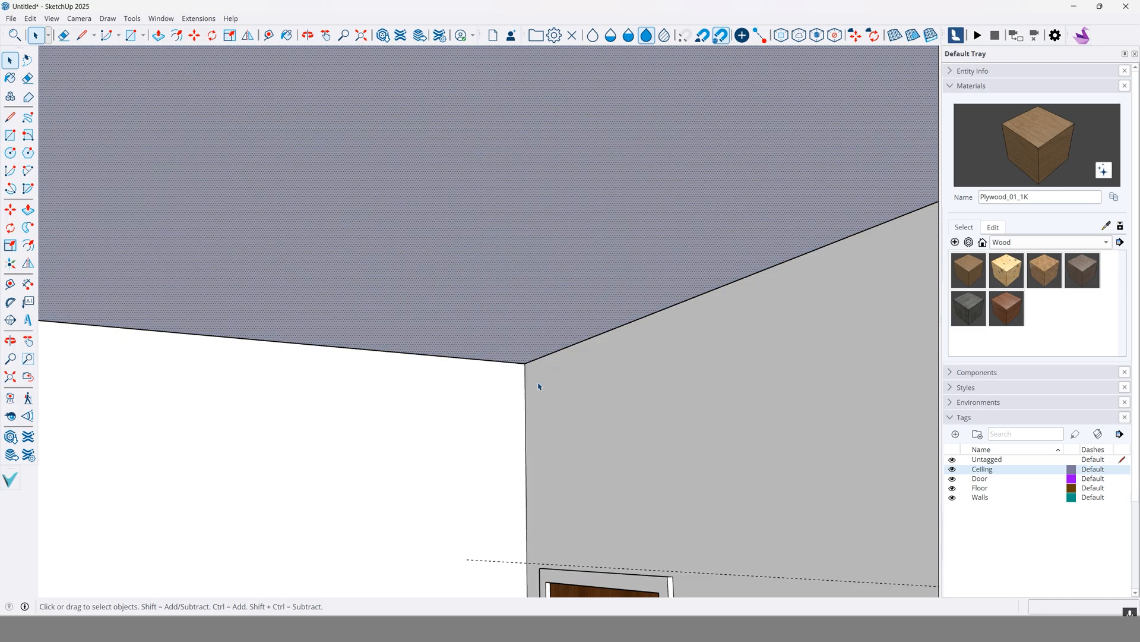
Step: Paint the ceiling face with the checkered Tile_Interior_05_1K material from the Tile collection
left_click(1108, 243)
left_click(1017, 231)
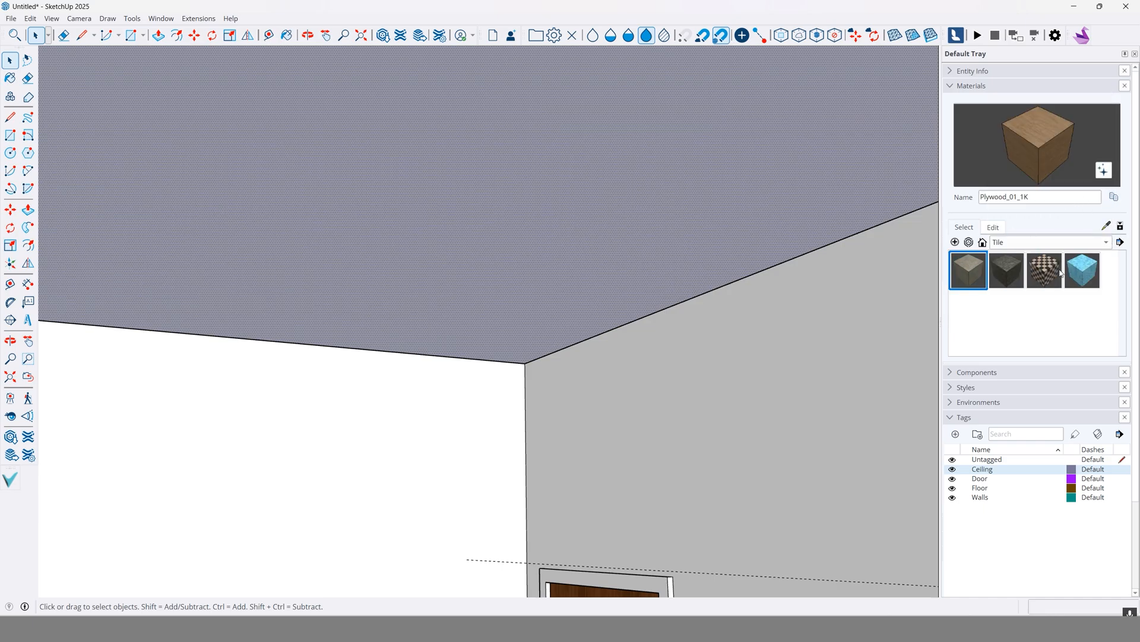
left_click(1045, 270)
left_click(643, 210)
key("space")
Step: Explode the window component and unlock its locked contents
middle_click_drag(440, 405, 527, 323)
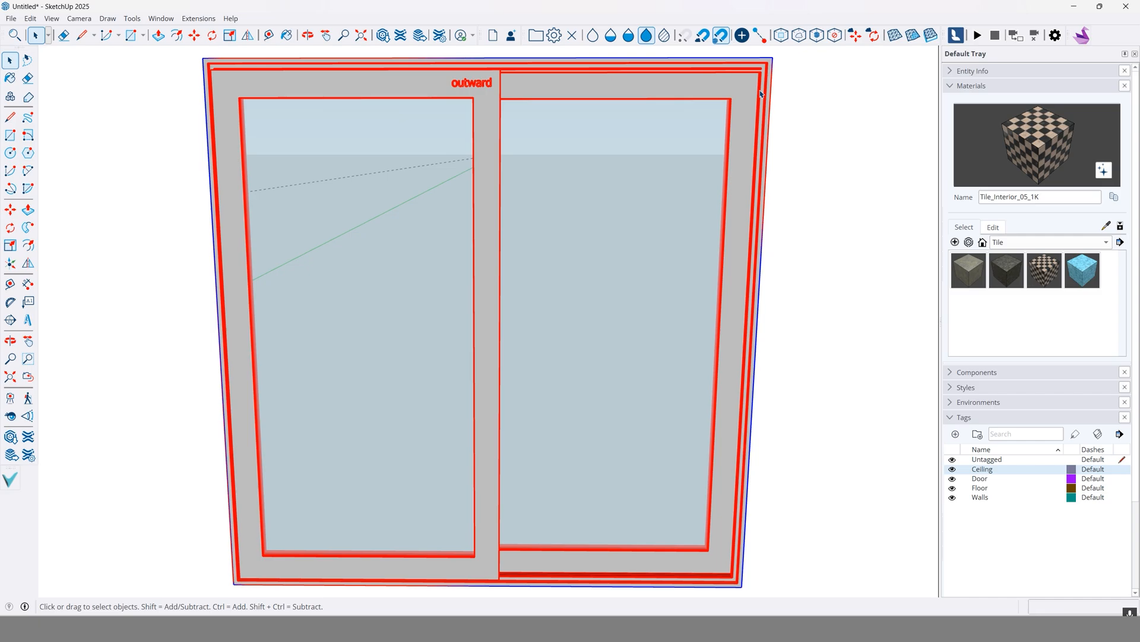
left_click(761, 93)
right_click(761, 93)
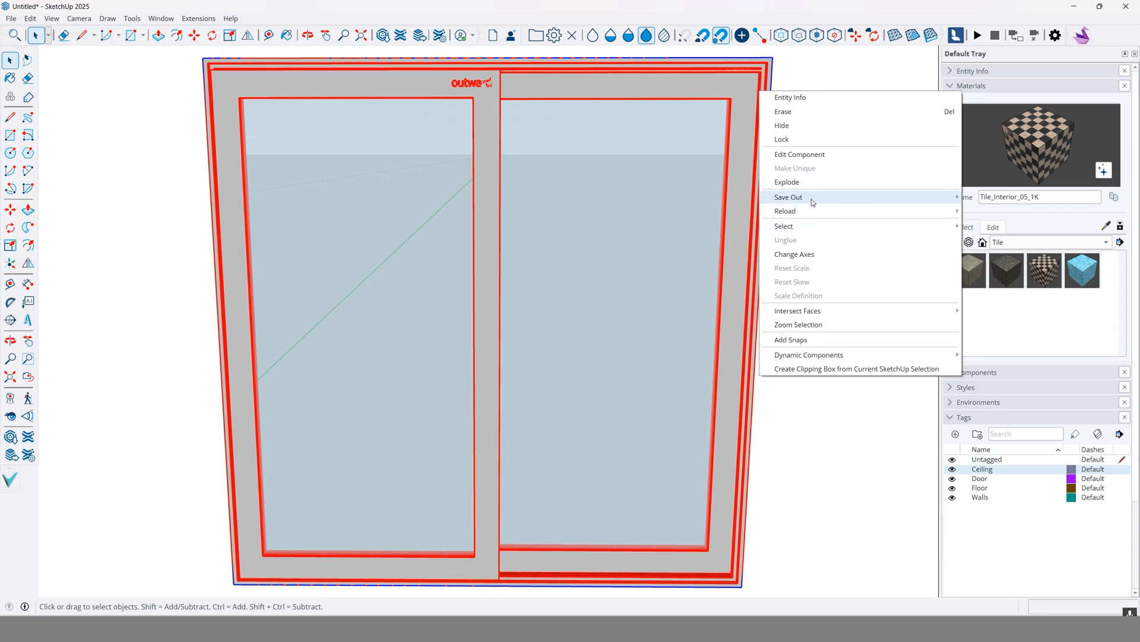
left_click(728, 87)
right_click(728, 87)
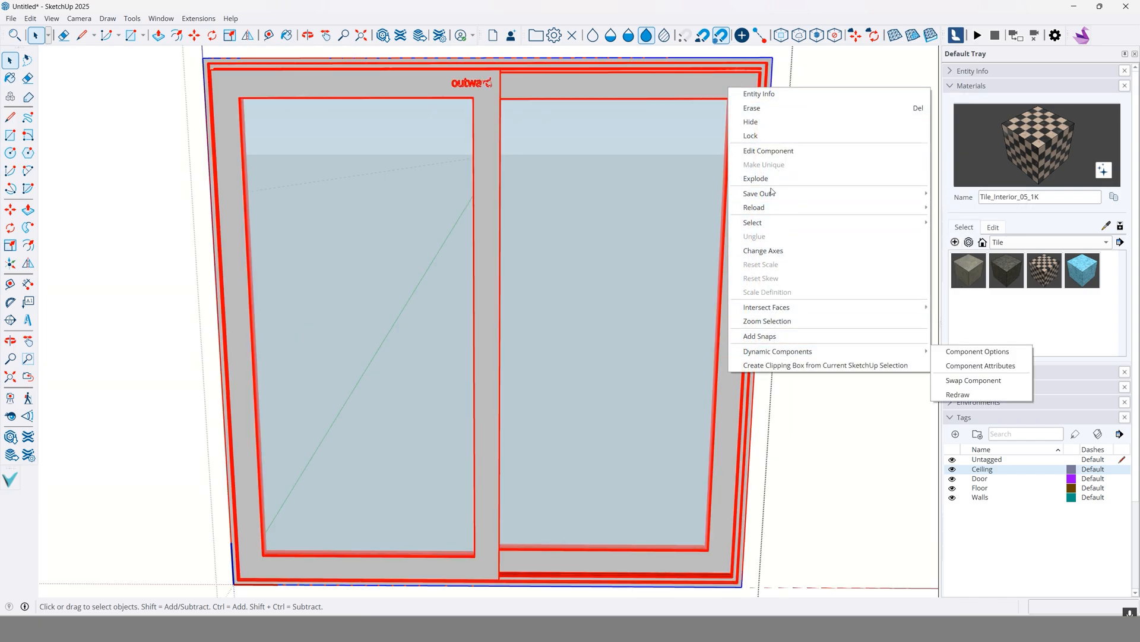
left_click(770, 179)
right_click(710, 91)
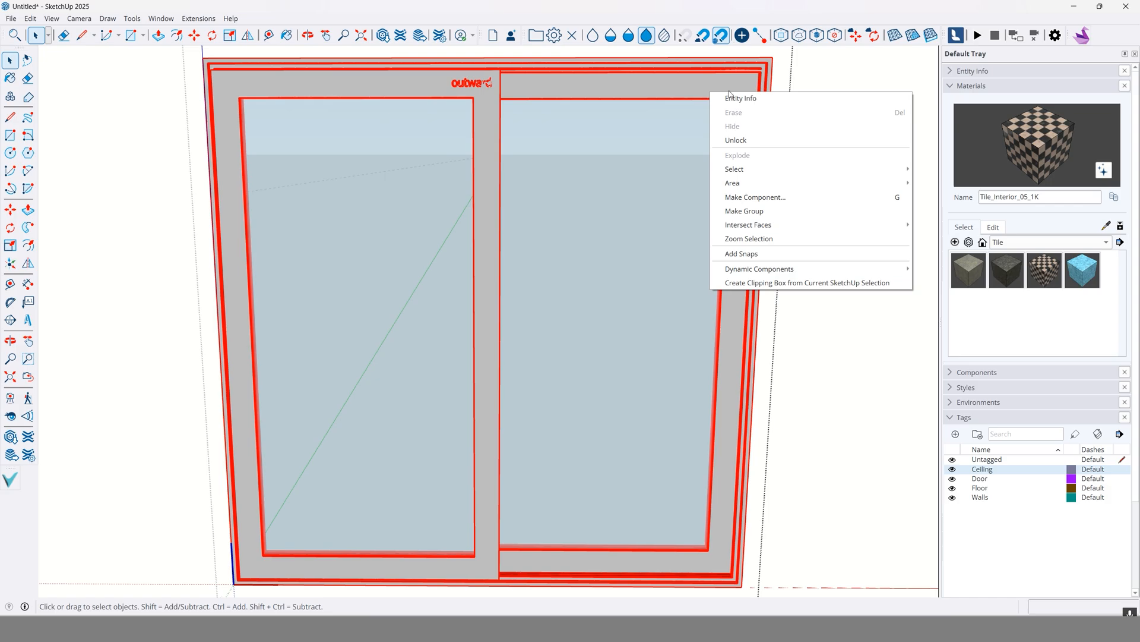
mouse_move(758, 171)
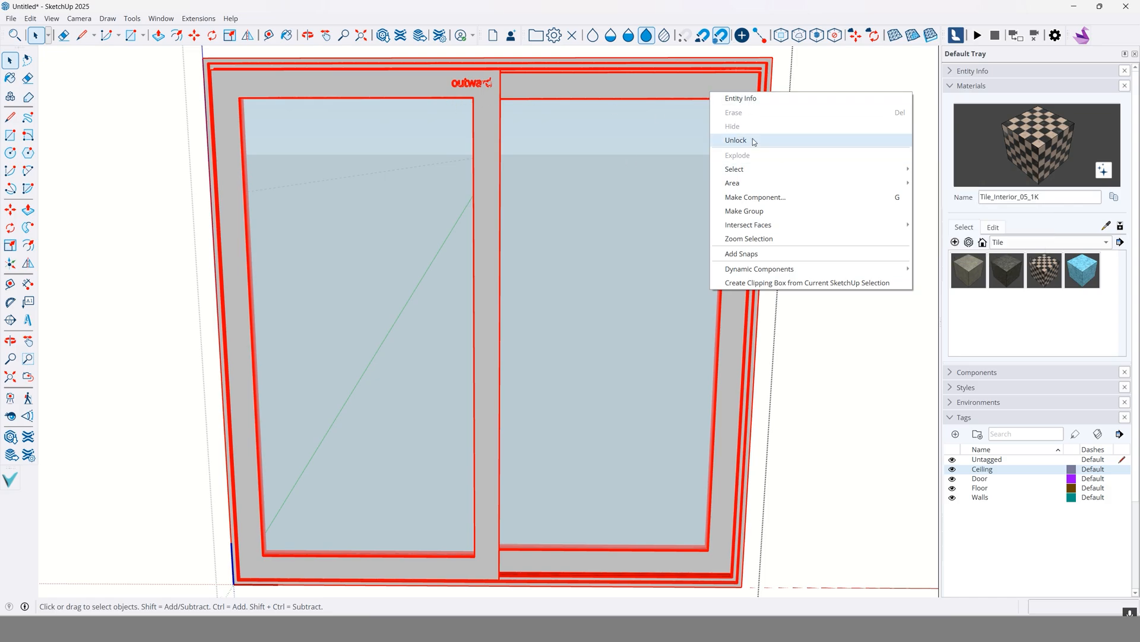
left_click(753, 140)
Step: Open the window sash carrying the outward lettering for editing, unlocking all locked instances of it
left_click(871, 204)
left_click(741, 102)
scroll(740, 102, "up", 2)
scroll(740, 106, "down", 4)
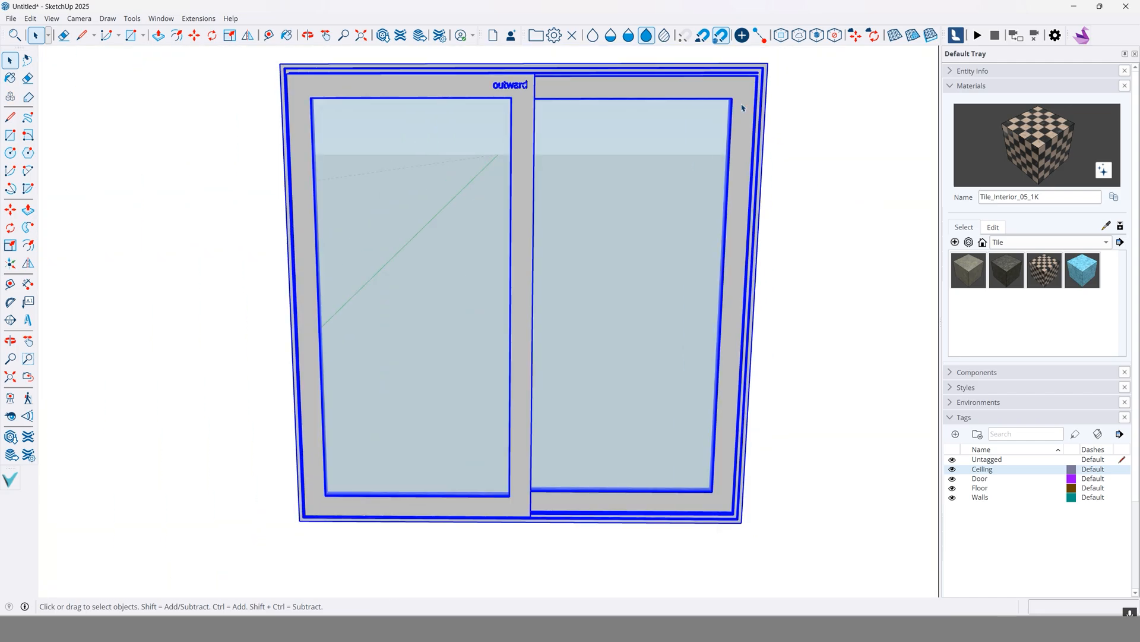
scroll(743, 106, "up", 2)
double_click(743, 103)
left_click(743, 102)
scroll(476, 84, "up", 4)
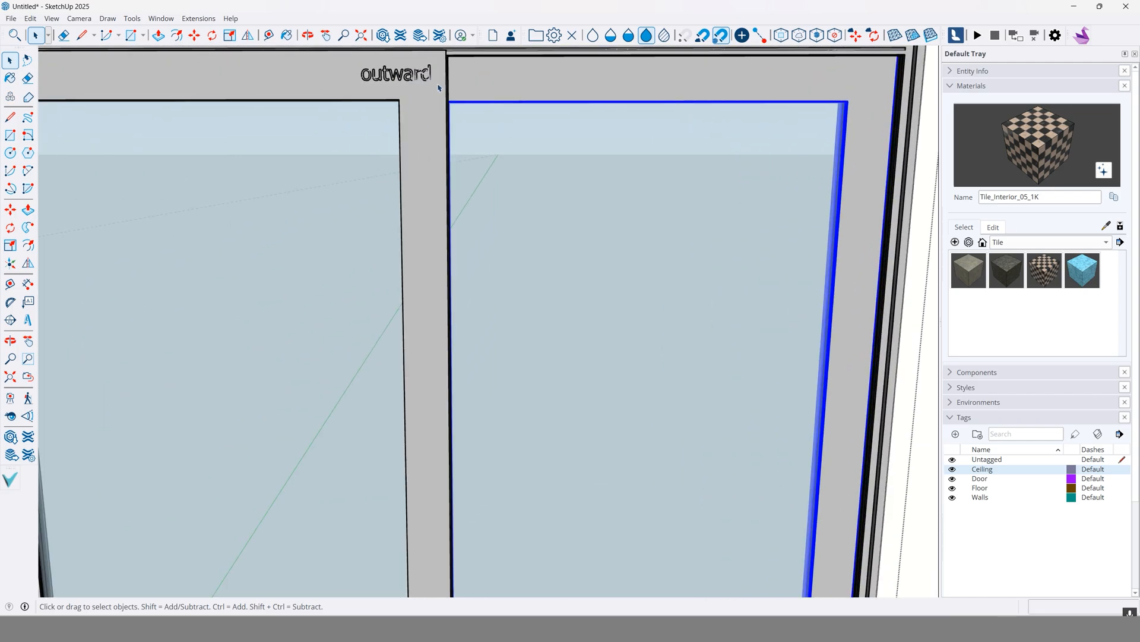
middle_click_drag(429, 82, 494, 122, "shift")
scroll(493, 119, "up", 2)
left_click(425, 119)
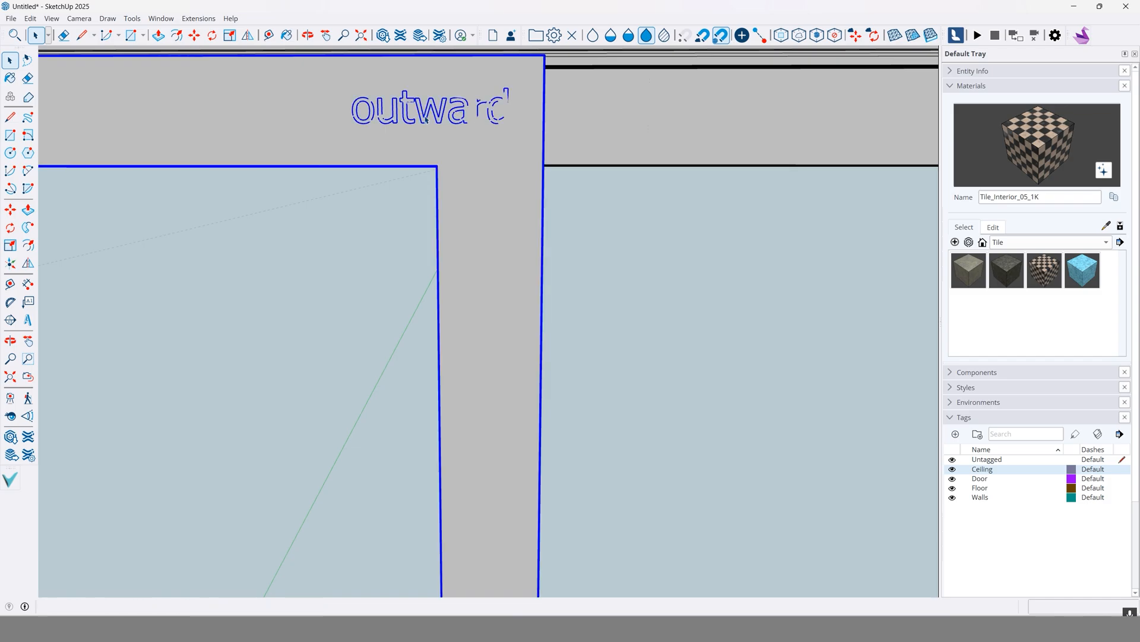
double_click(426, 120)
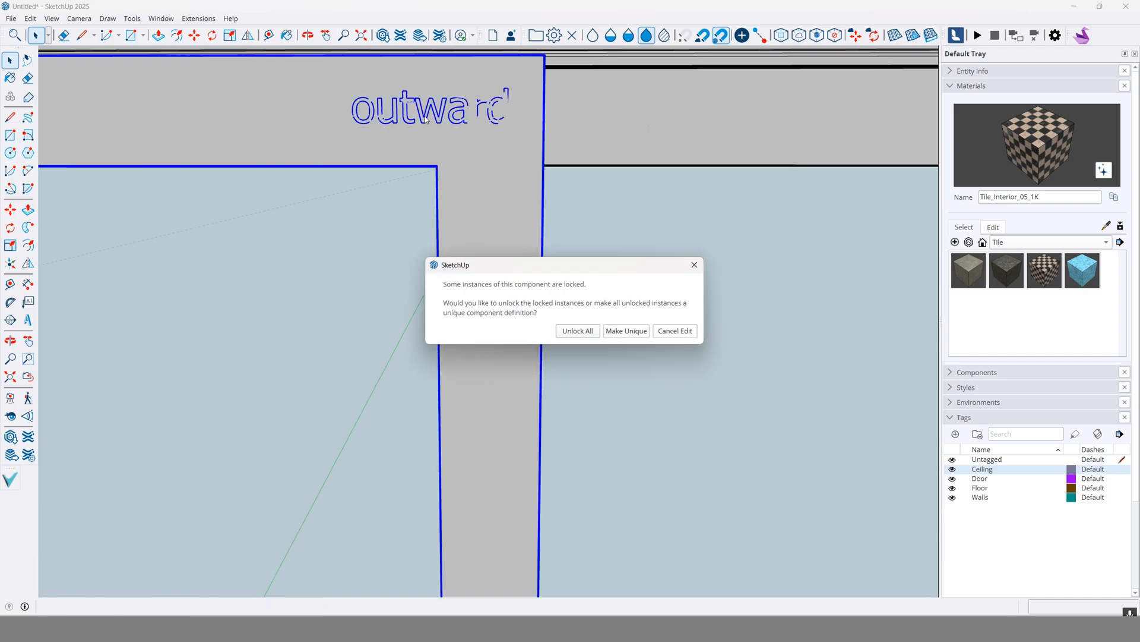
left_click(577, 331)
Step: Try to remove the outward lettering by deleting the sash corner piece that carries it
left_click(398, 123)
double_click(400, 119)
key("Escape")
left_click(407, 116)
key("Delete")
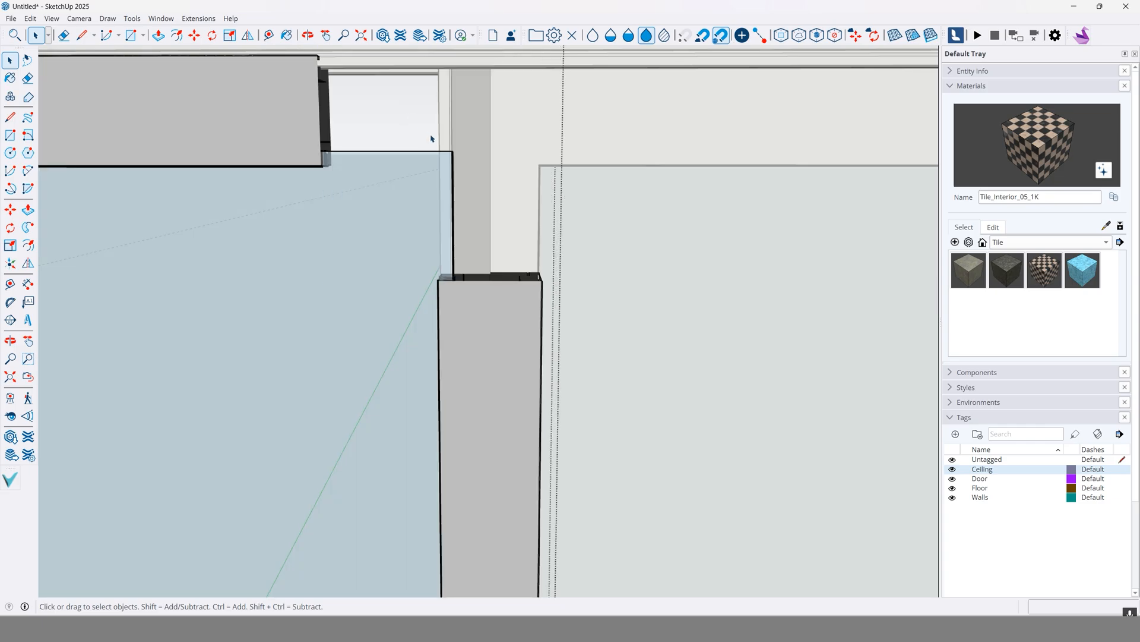
key("ctrl+z")
middle_click_drag(402, 135, 431, 172, "shift")
left_click(462, 141)
scroll(493, 152, "up", 3)
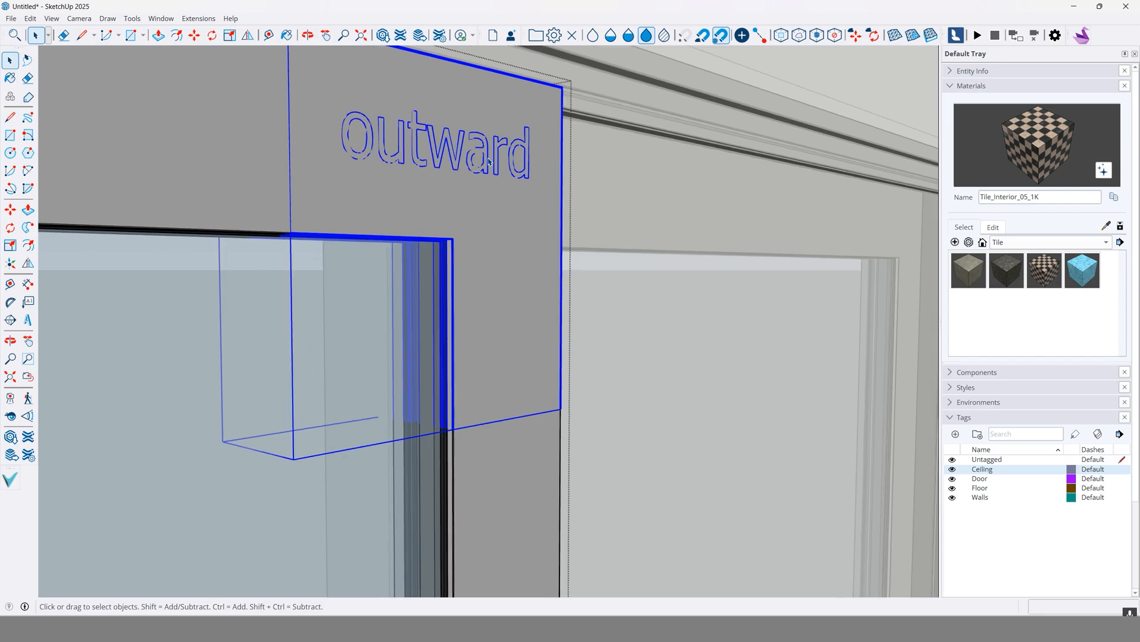
middle_click_drag(515, 161, 511, 163)
key("Delete")
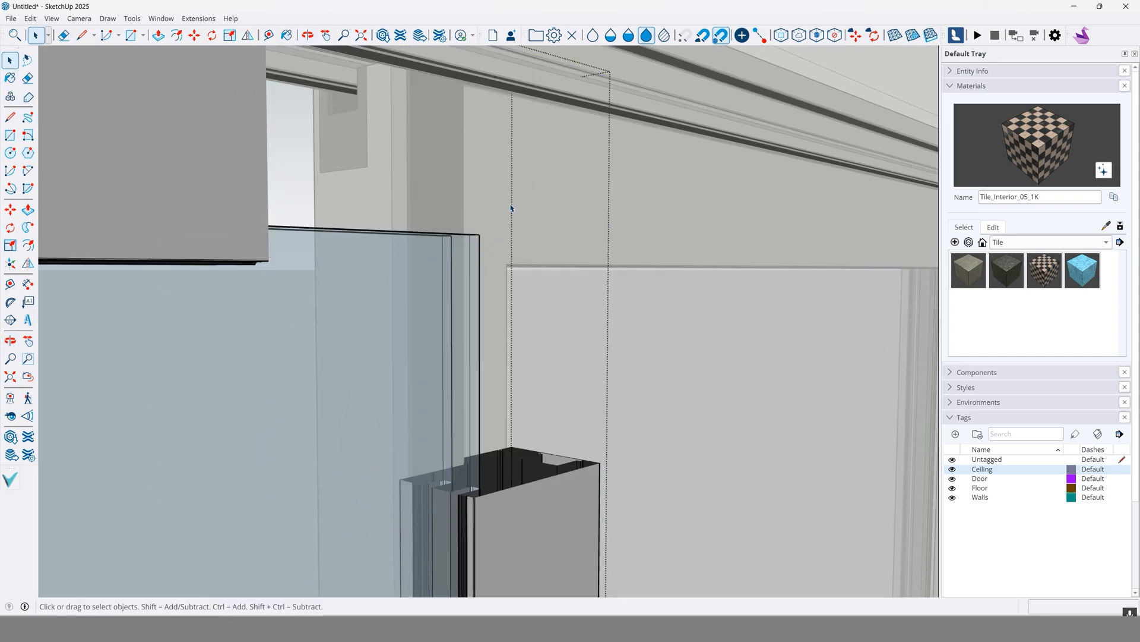
key("ctrl+z")
Step: Open the sash corner piece, remove the outward lettering from its face, and close the component
left_click(502, 172)
double_click(509, 162)
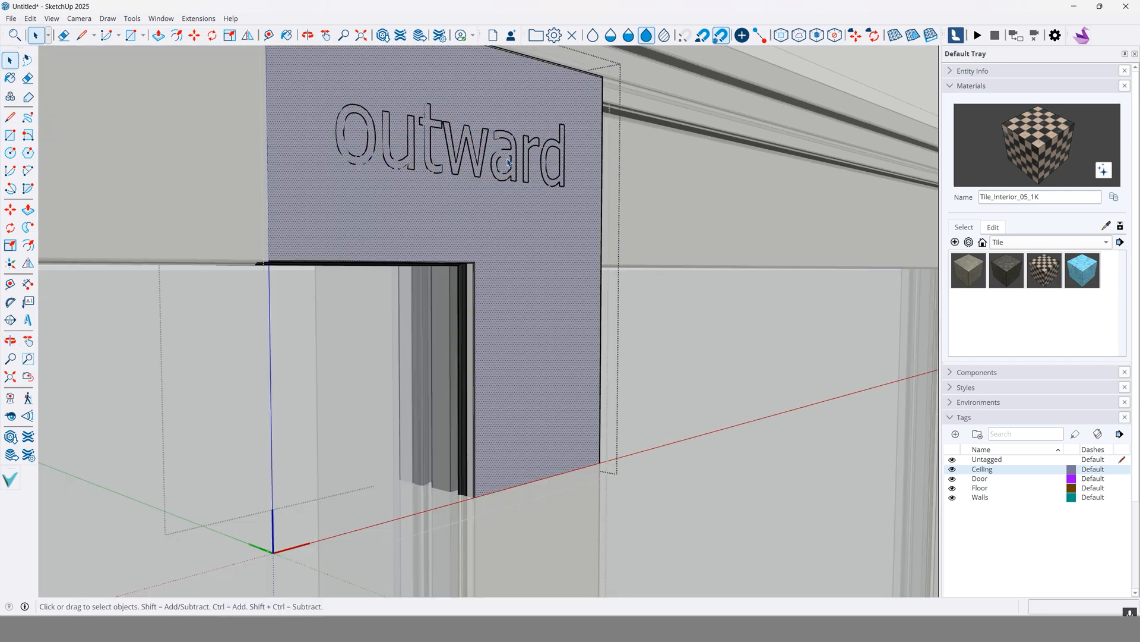
left_click(517, 148)
middle_click_drag(517, 149, 394, 156)
middle_click_drag(461, 209, 296, 257)
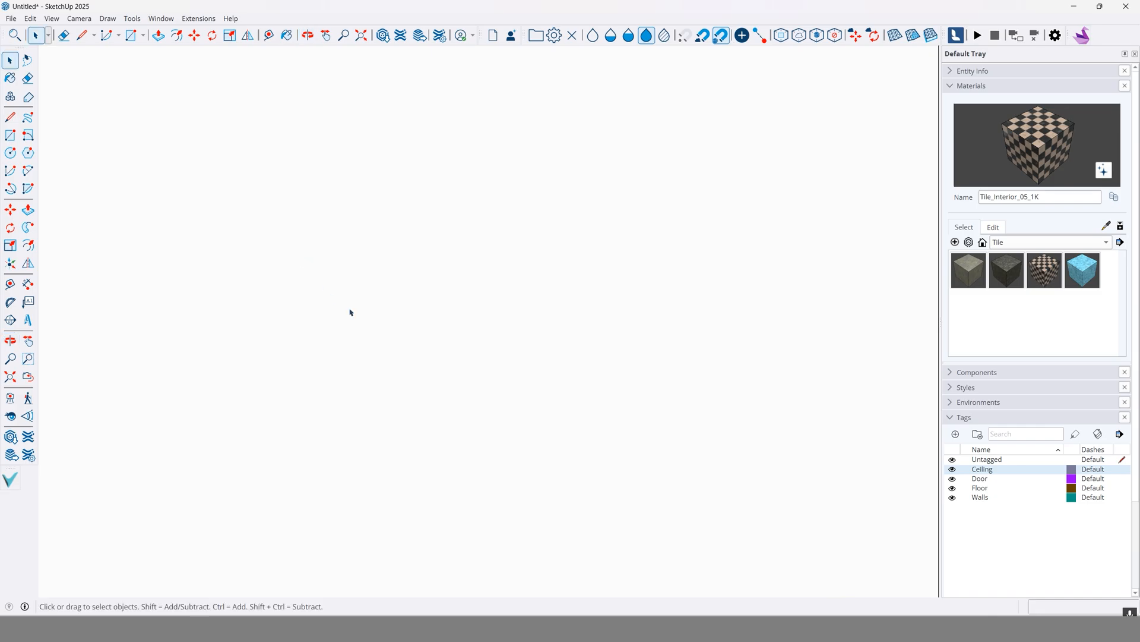
scroll(351, 313, "down", 3)
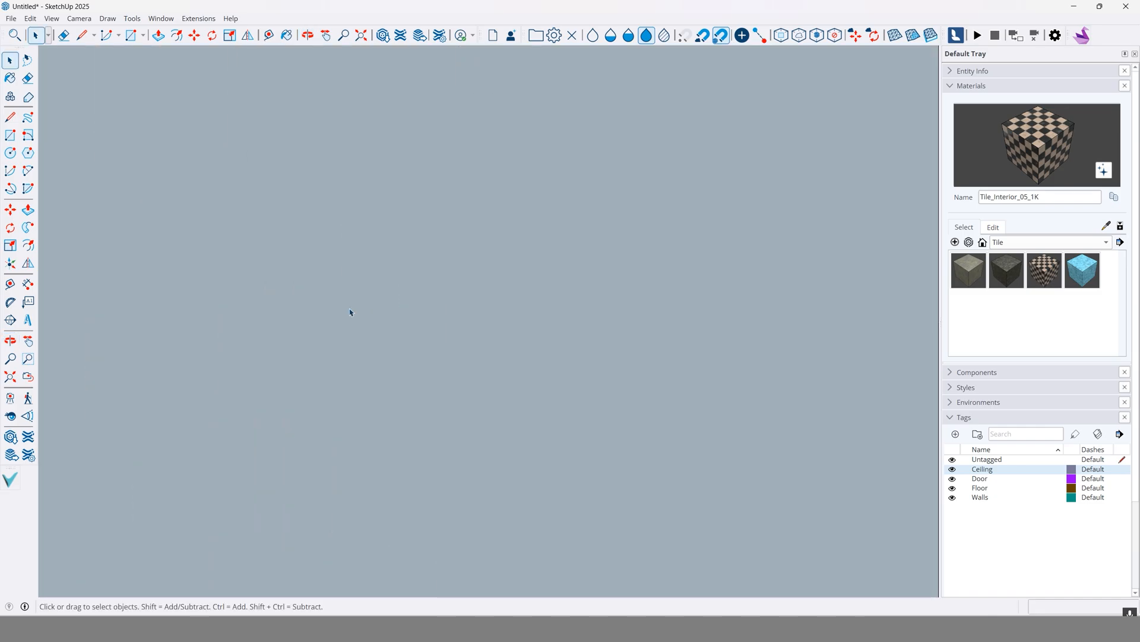
scroll(349, 312, "down", 6)
middle_click_drag(647, 250, 492, 313)
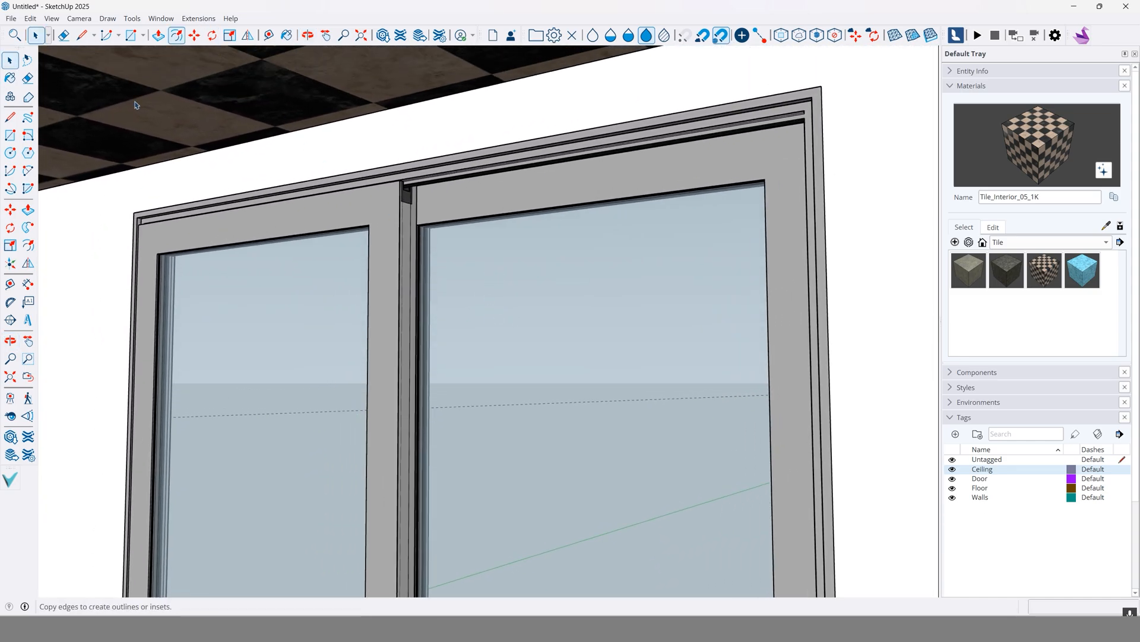
Step: Search the 3D Warehouse for blinds and load the slatted Blinds model directly into the room model
left_click(9, 436)
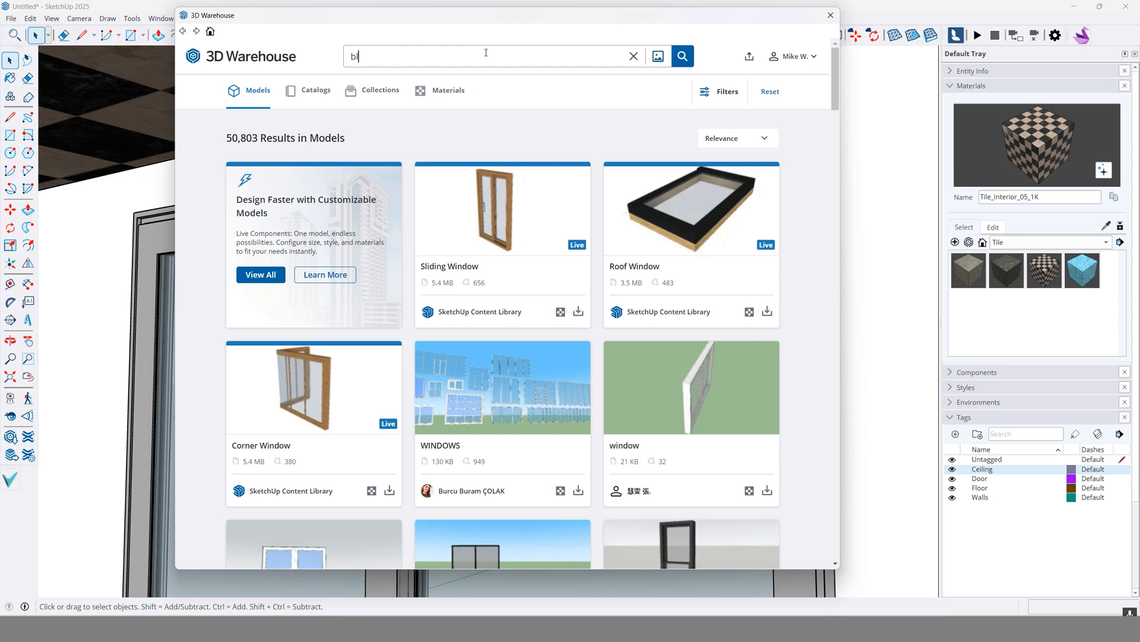
key("Return")
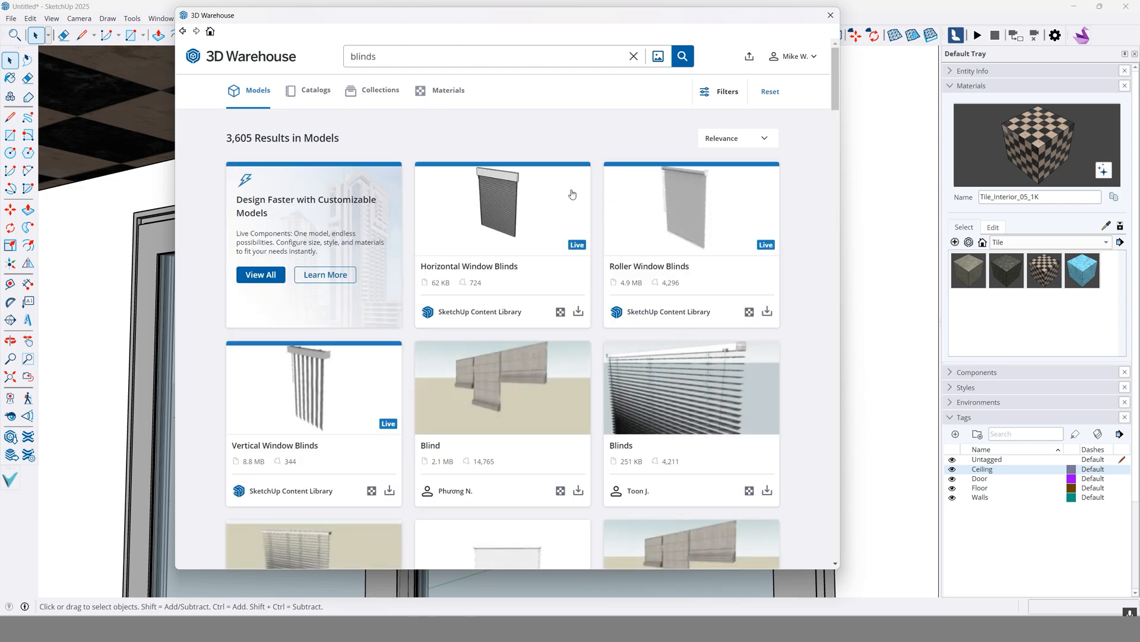
left_click(768, 491)
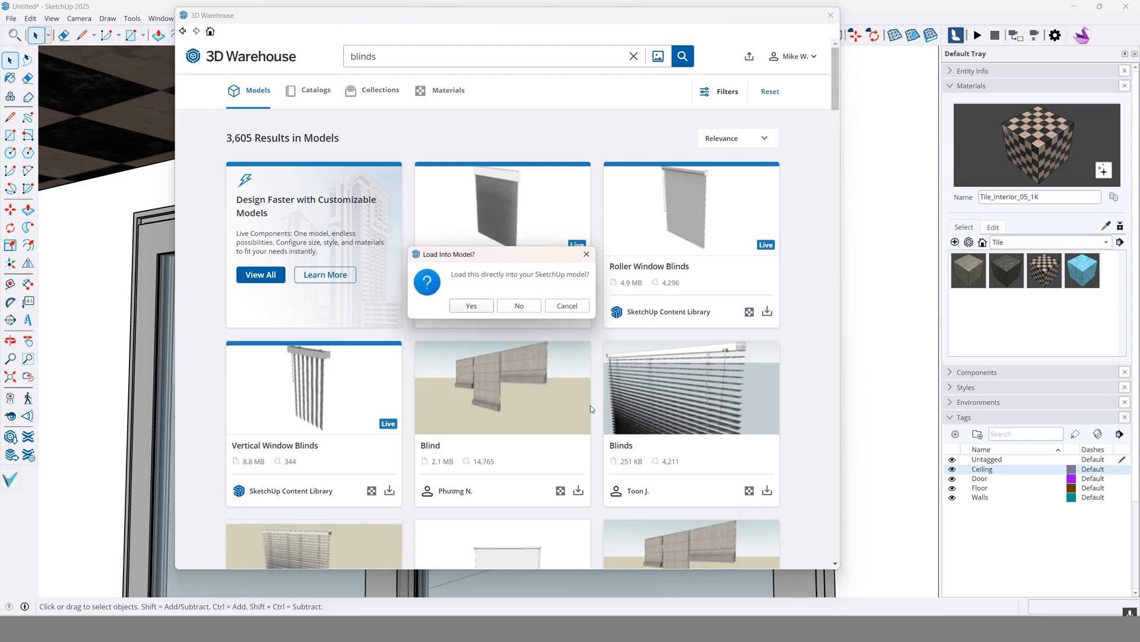
left_click(472, 305)
scroll(471, 283, "down", 4)
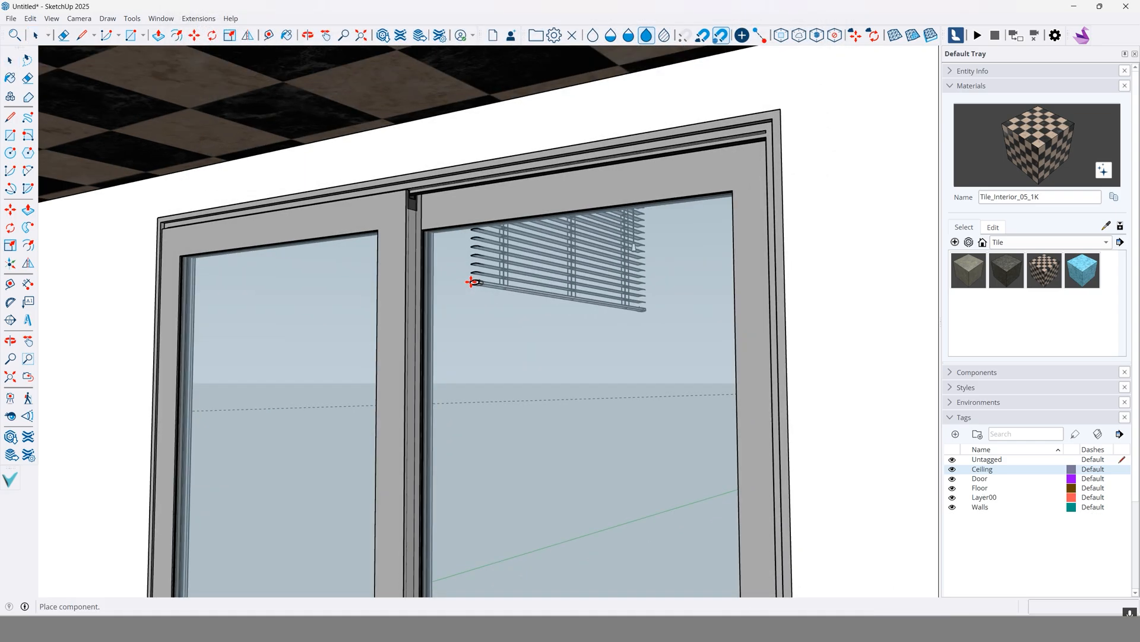
Step: Hide the Ceiling tag and place the loaded blinds on the floor inside the room, near the window
scroll(149, 419, "down", 2)
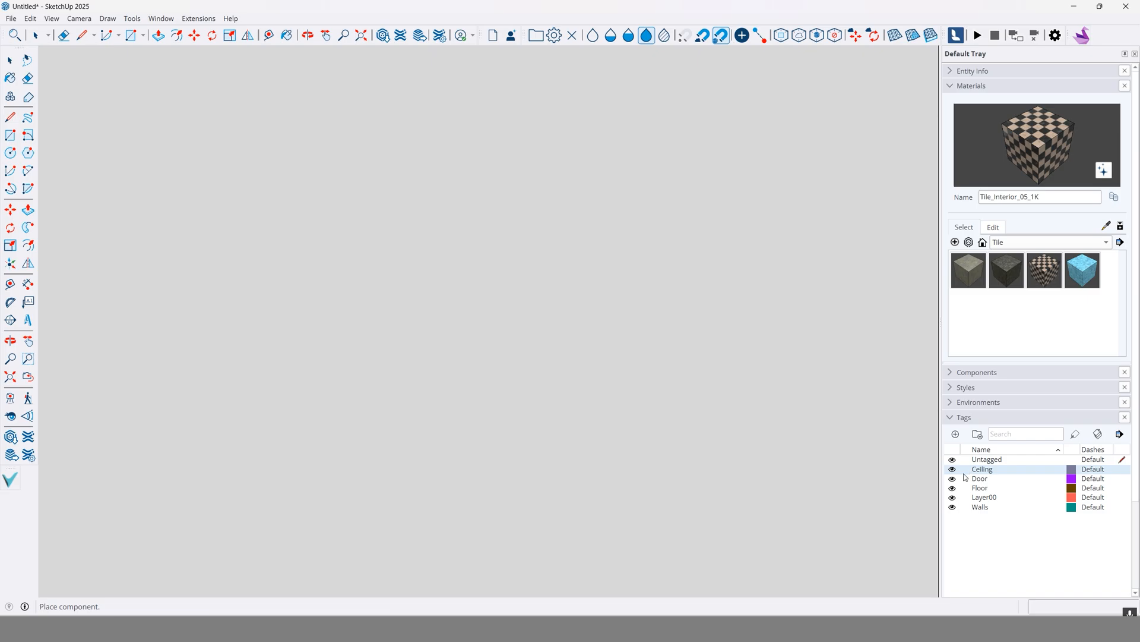
left_click(953, 469)
scroll(580, 363, "down", 4)
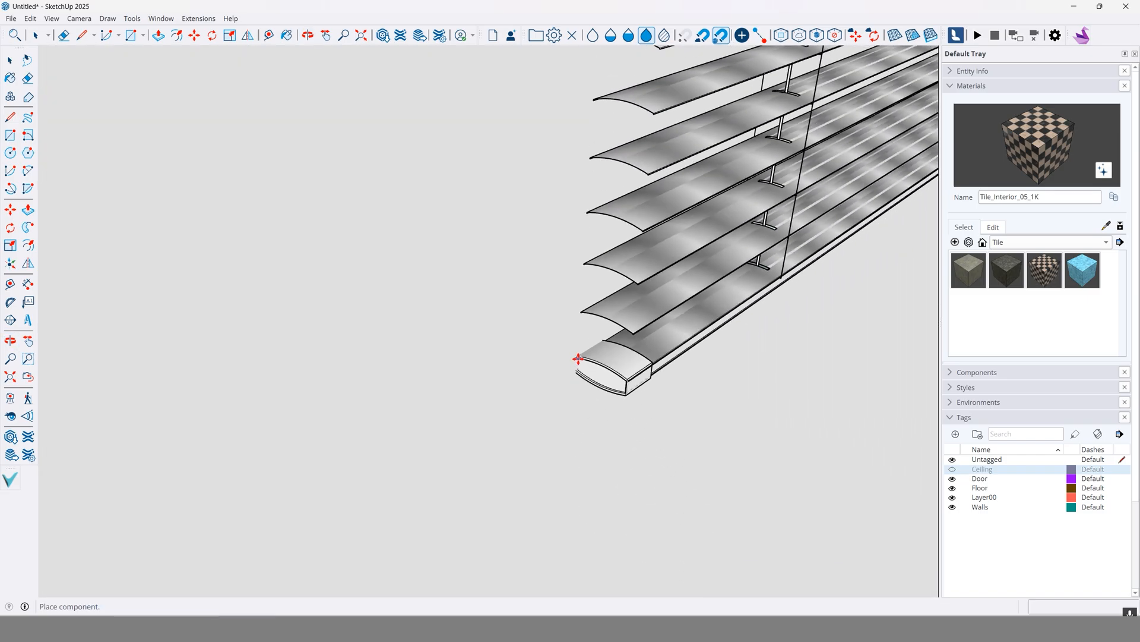
scroll(585, 336, "down", 8)
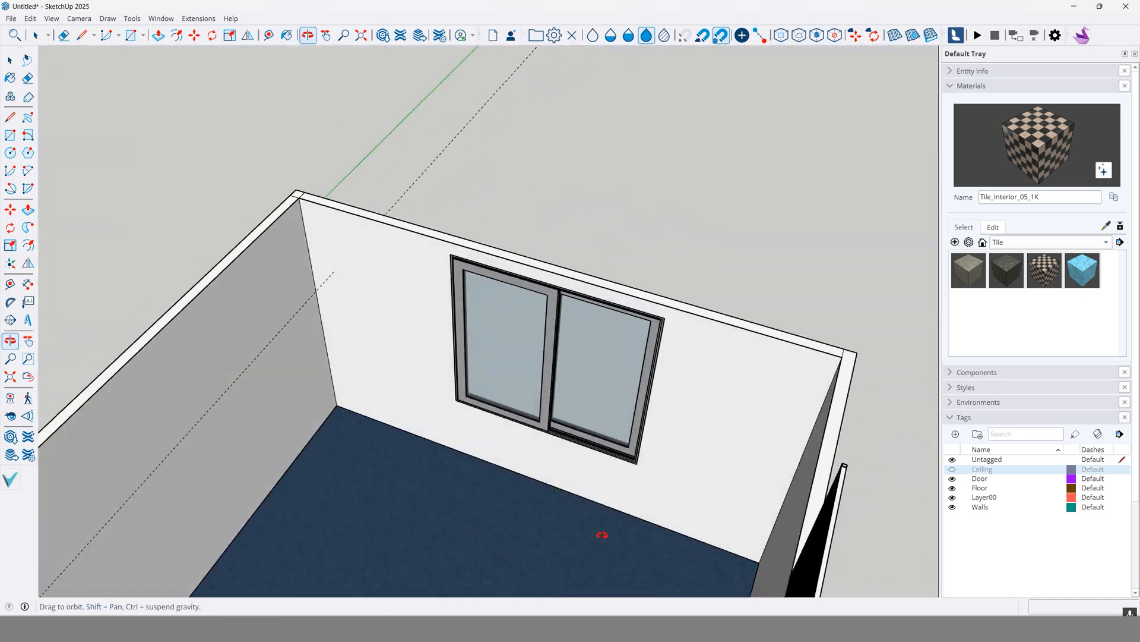
scroll(501, 462, "down", 3)
left_click(458, 416)
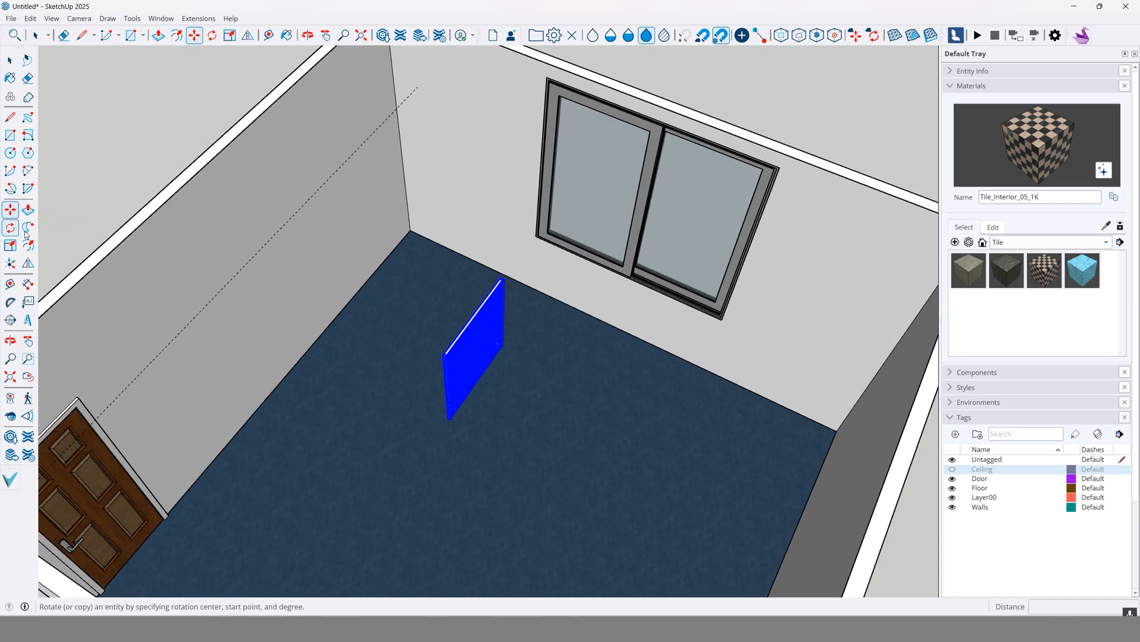
Step: Rotate the blinds 90 degrees on the floor plane so they run parallel to the window wall
left_click(12, 228)
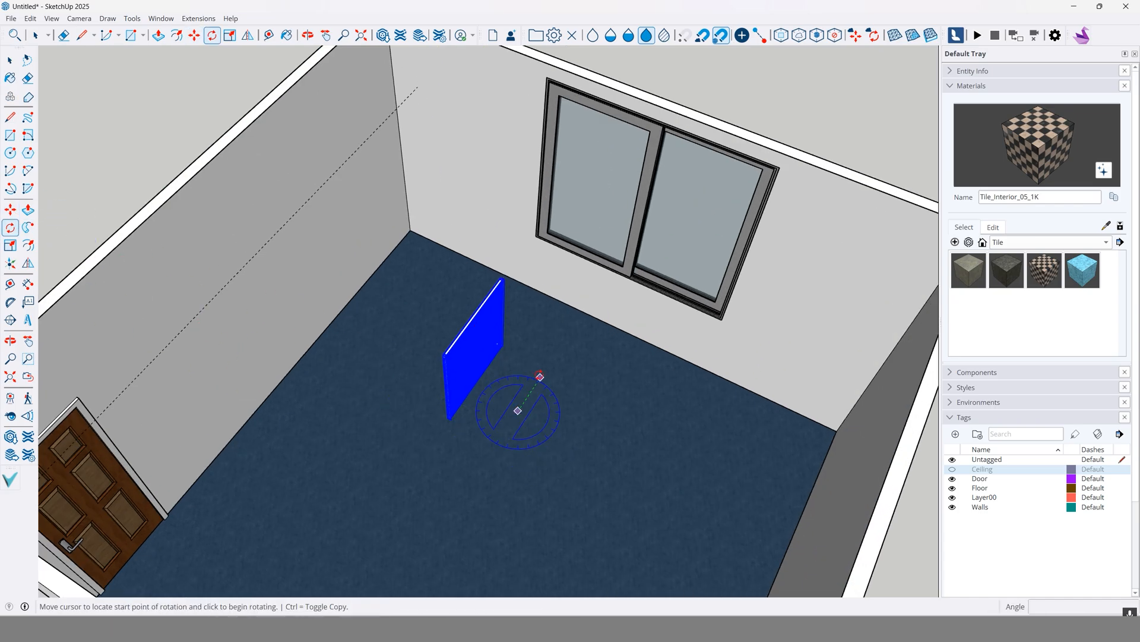
left_click(540, 379)
left_click(586, 443)
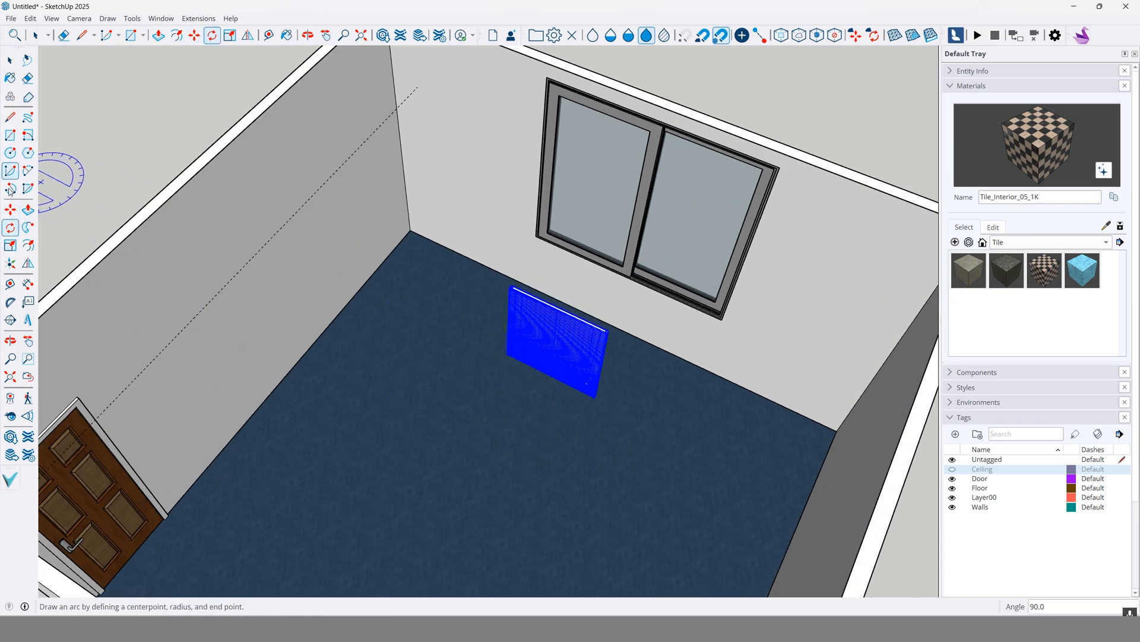
Step: Move the blinds by their upper corner onto the matching upper corner of the window frame
left_click(11, 210)
scroll(602, 346, "up", 3)
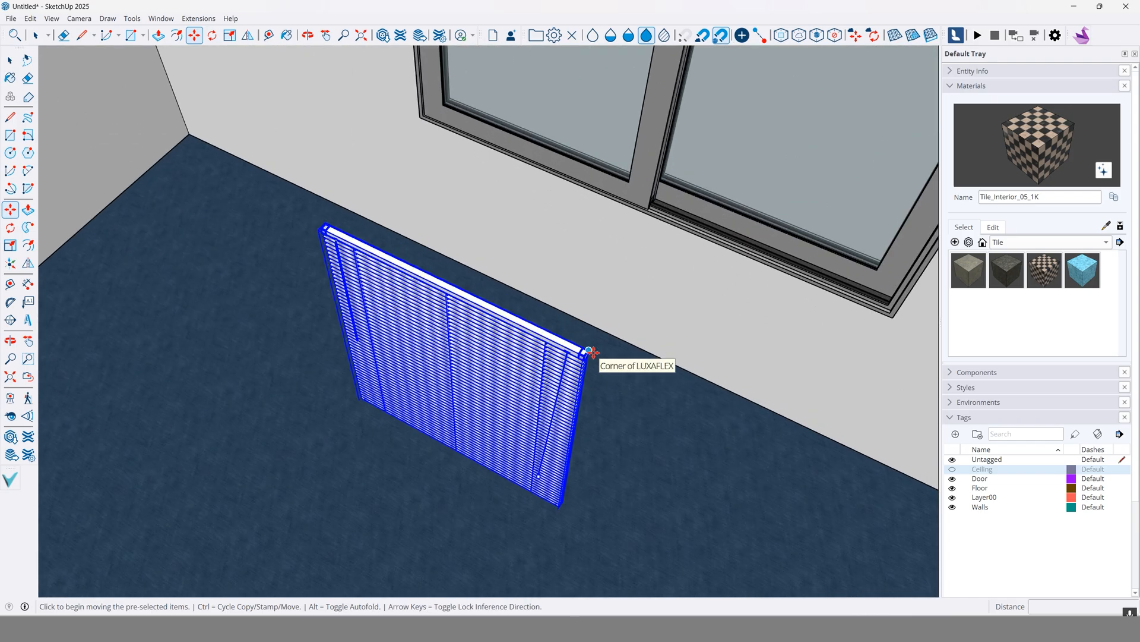
left_click(589, 351)
scroll(612, 338, "down", 4)
middle_click_drag(681, 286, 612, 332)
scroll(683, 234, "up", 3)
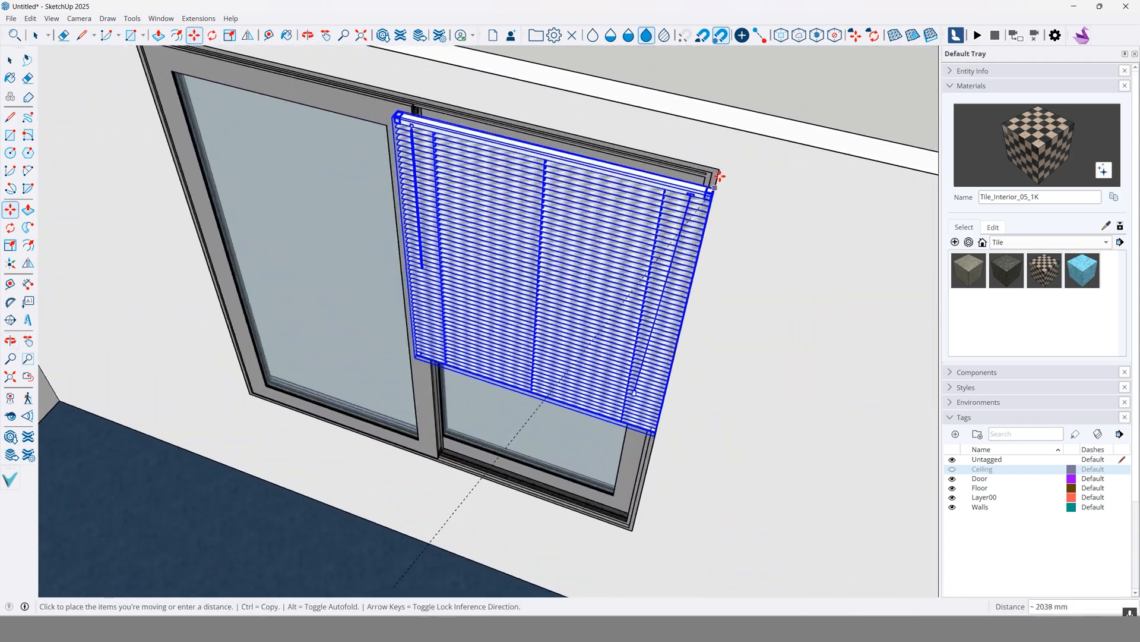
left_click(718, 171)
Step: Scale the blinds along the green axis until they span the full width of the window frame
middle_click_drag(707, 172, 408, 245)
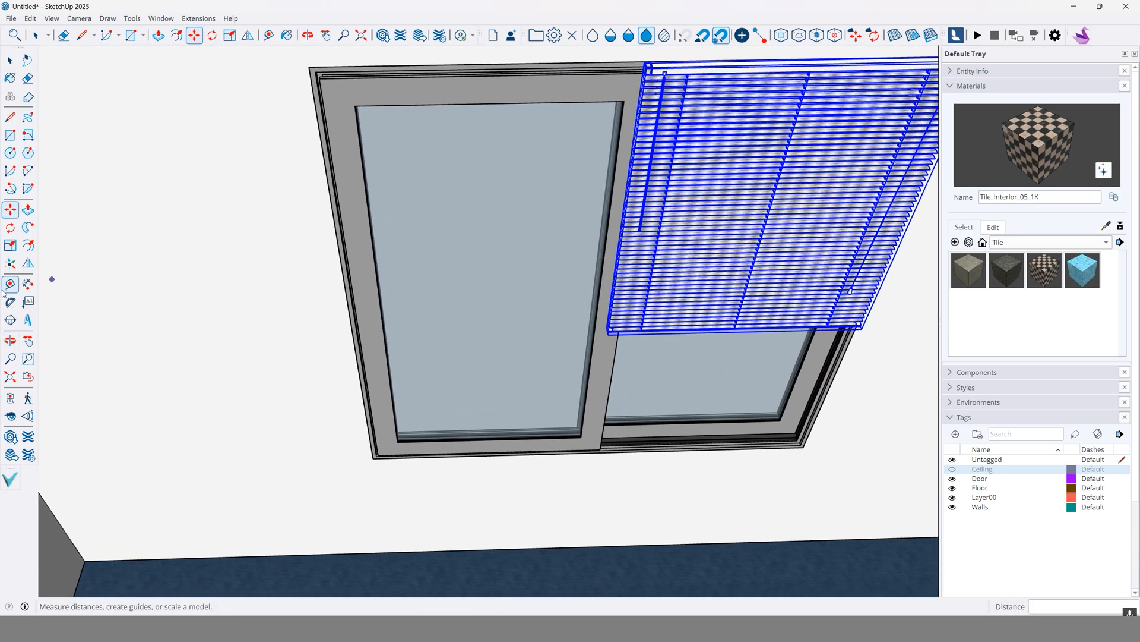
left_click(10, 246)
left_click(624, 217)
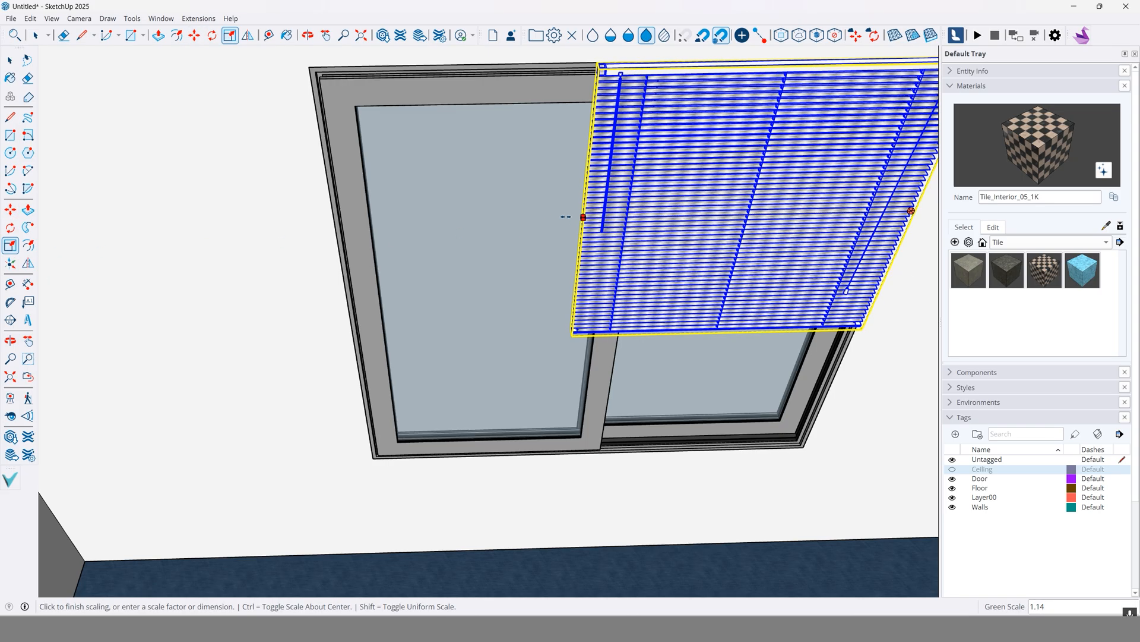
left_click(310, 68)
Step: Stretch the blinds downward until they cover most of the window's height, and clear the selection
mouse_move(655, 289)
middle_mouse_down()
mouse_move(630, 291)
mouse_move(543, 176)
middle_mouse_up()
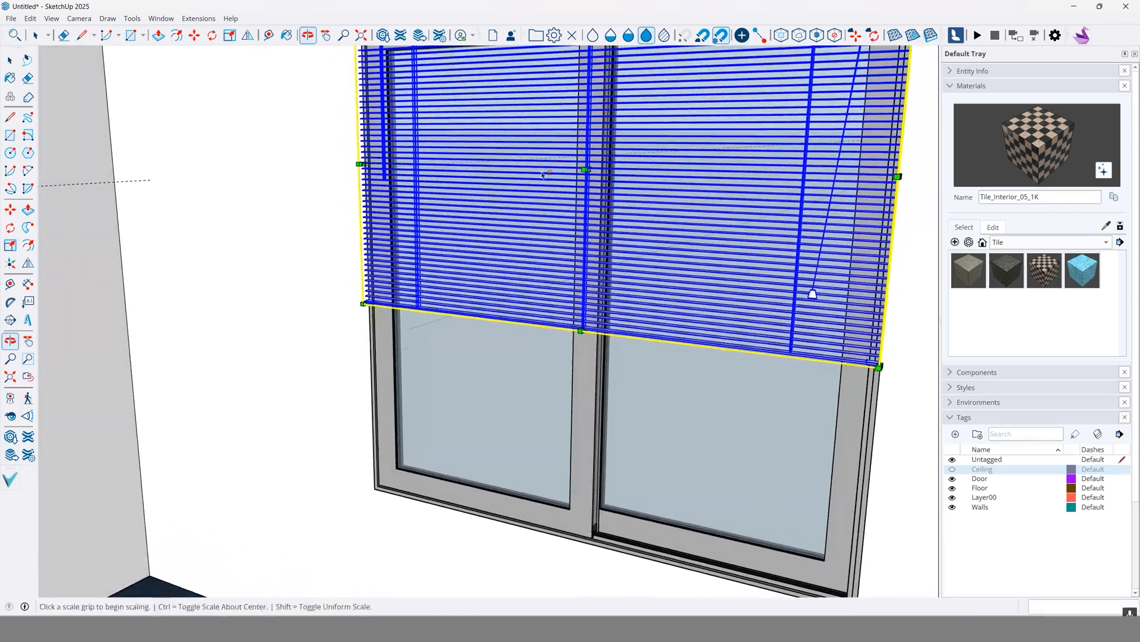
middle_click_drag(579, 253, 582, 199)
scroll(594, 285, "up", 3)
middle_click_drag(593, 269, 559, 203)
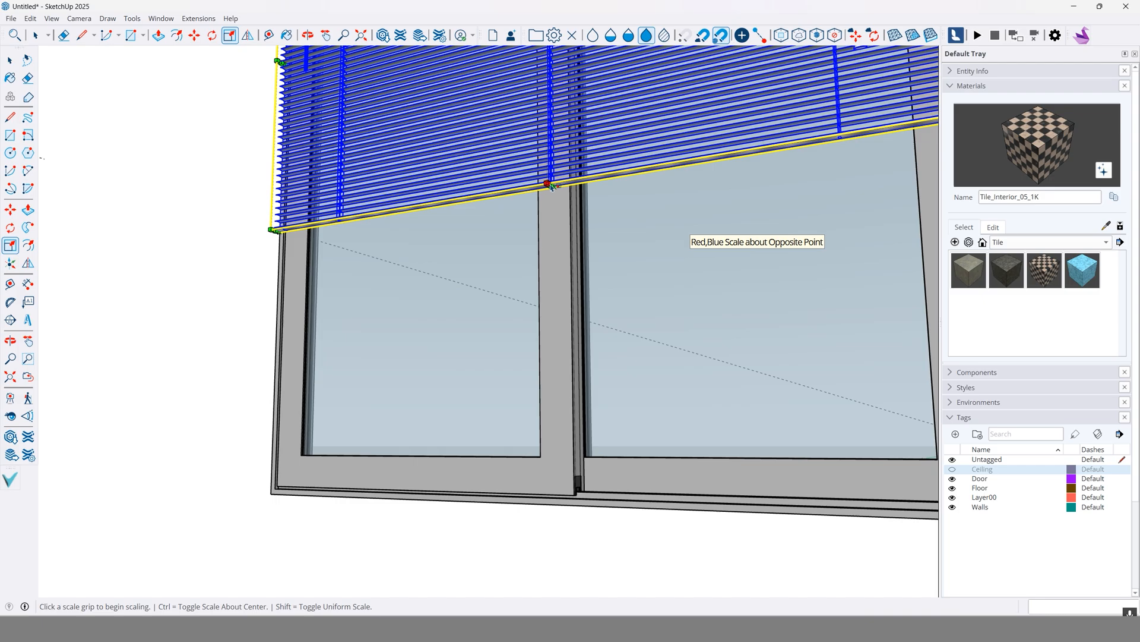
left_click(552, 186)
left_click(553, 328)
middle_click_drag(590, 361, 585, 443)
left_click(10, 60)
scroll(428, 292, "down", 3)
middle_click_drag(713, 308, 636, 397)
scroll(635, 398, "down", 2)
left_click(783, 426)
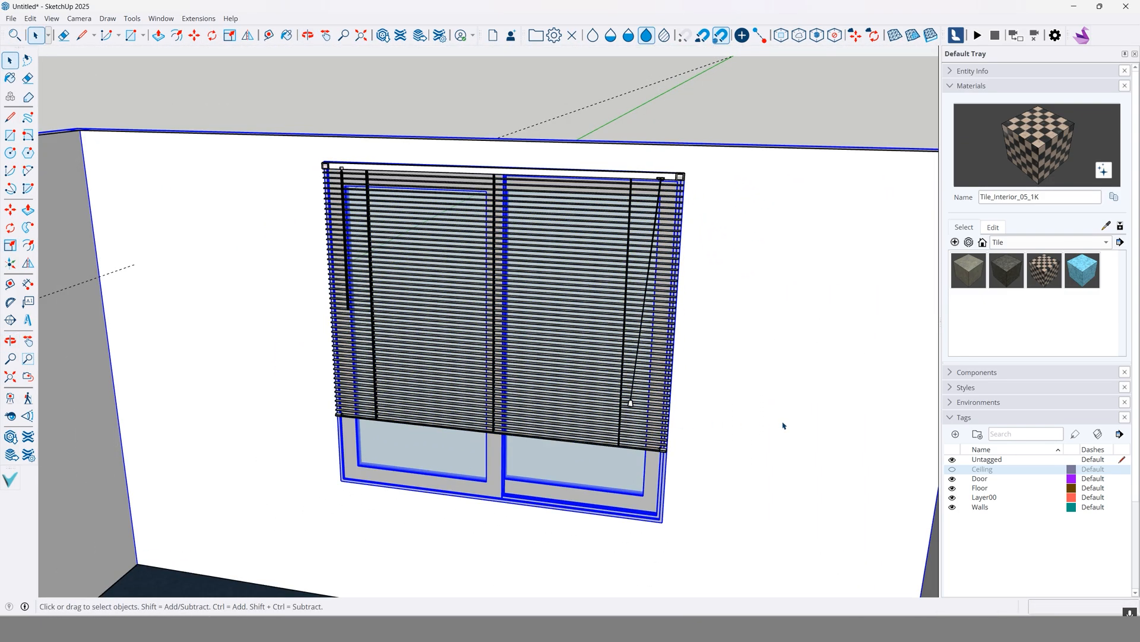
left_click(628, 72)
Step: Turn on shadows for the model
middle_click_drag(582, 228, 526, 264)
left_click(59, 22)
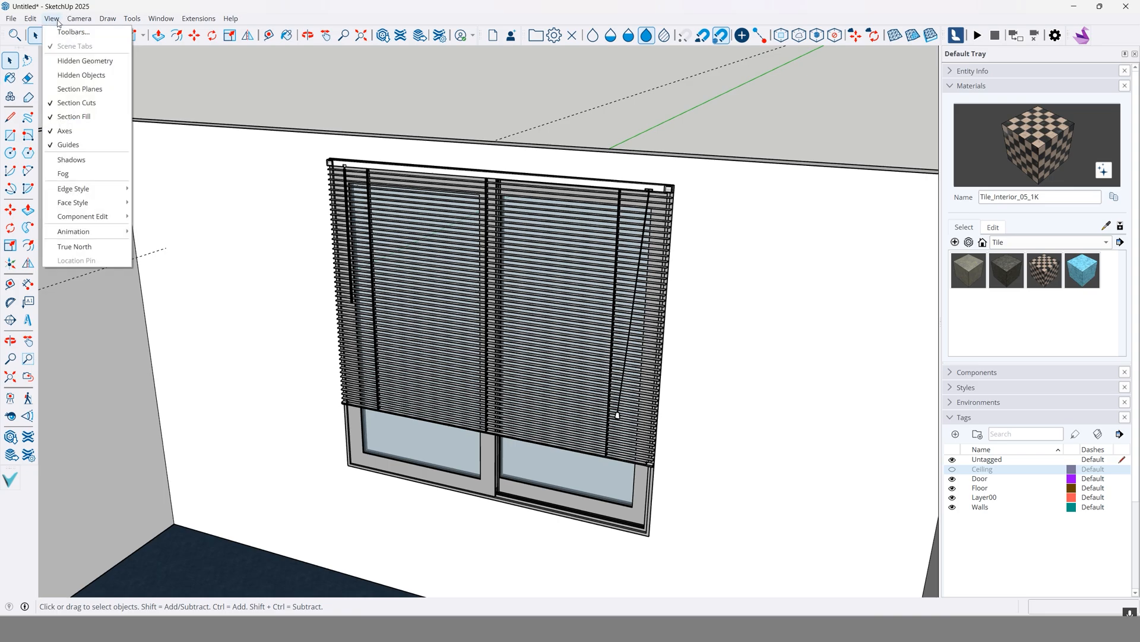
mouse_move(70, 23)
left_click(85, 160)
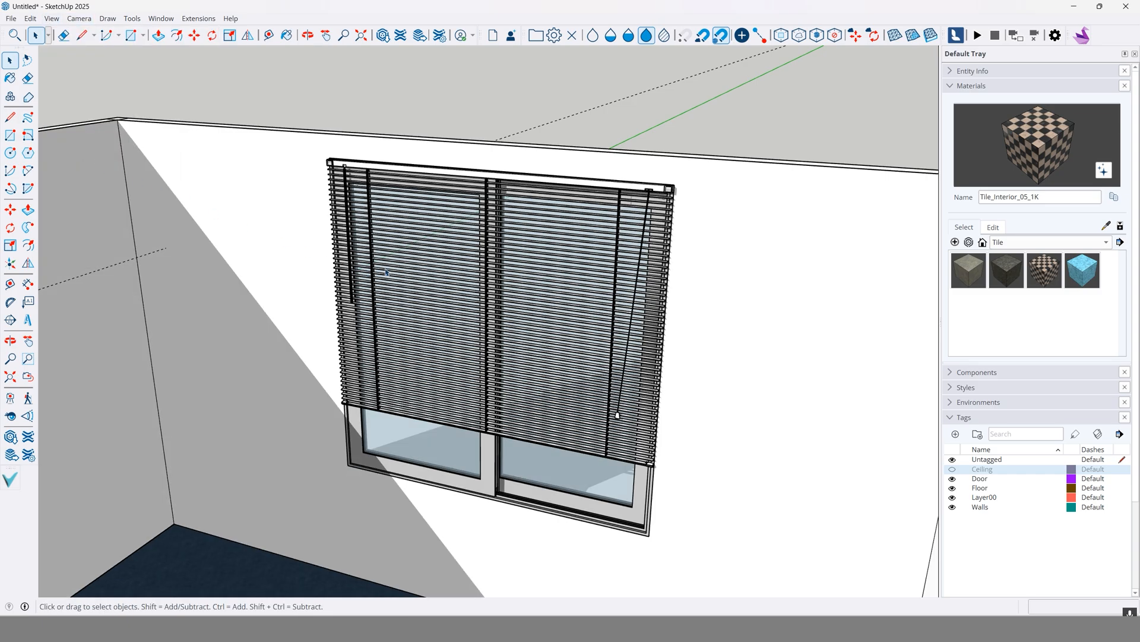
Step: Examine the shadows cast by the walls and through the blinds, inside and outside the room
scroll(451, 276, "down", 3)
mouse_move(565, 326)
middle_mouse_down()
mouse_move(371, 416)
mouse_move(176, 379)
mouse_move(202, 380)
middle_mouse_up()
scroll(398, 384, "down", 5)
scroll(464, 360, "up", 8)
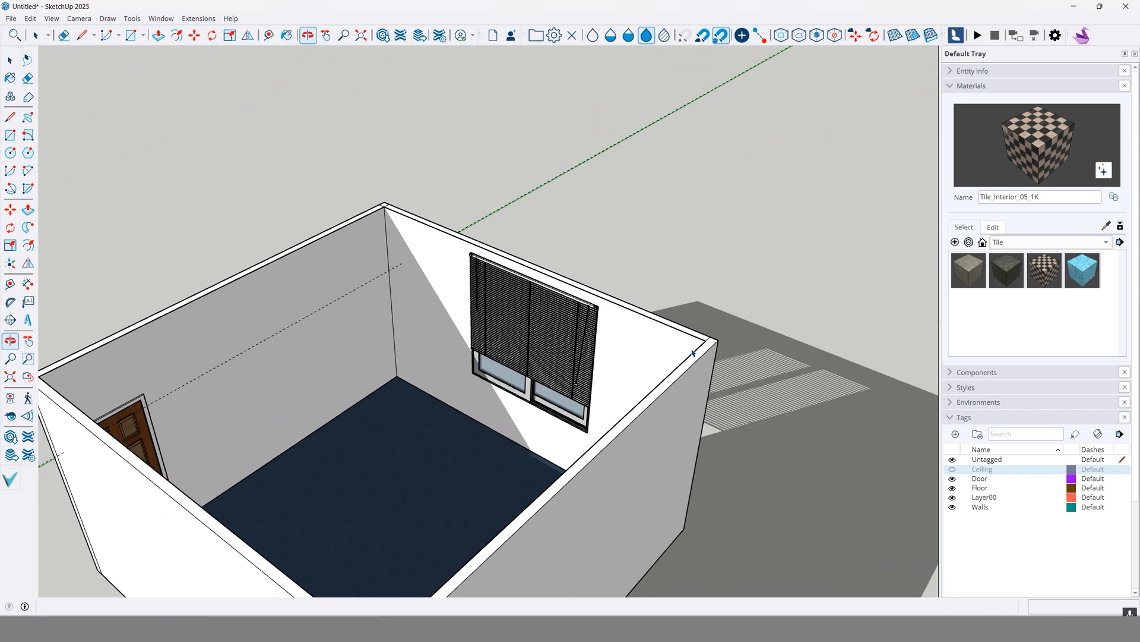
middle_click_drag(493, 368, 717, 255)
scroll(588, 290, "down", 4)
middle_click_drag(588, 291, 665, 332)
scroll(498, 357, "down", 2)
mouse_move(498, 356)
middle_mouse_down()
mouse_move(569, 321)
mouse_move(445, 287)
mouse_move(421, 329)
middle_mouse_up()
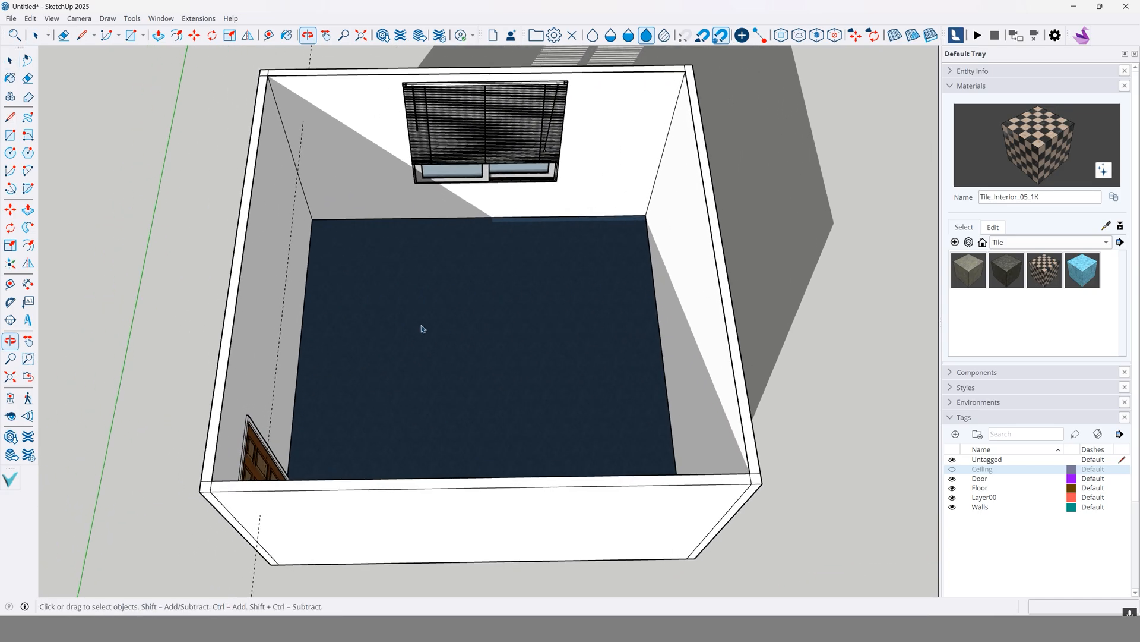
Step: Search the 3D Warehouse for sofa, load the Rattan Sofa, and place it in the corner beside the window wall
left_click(10, 437)
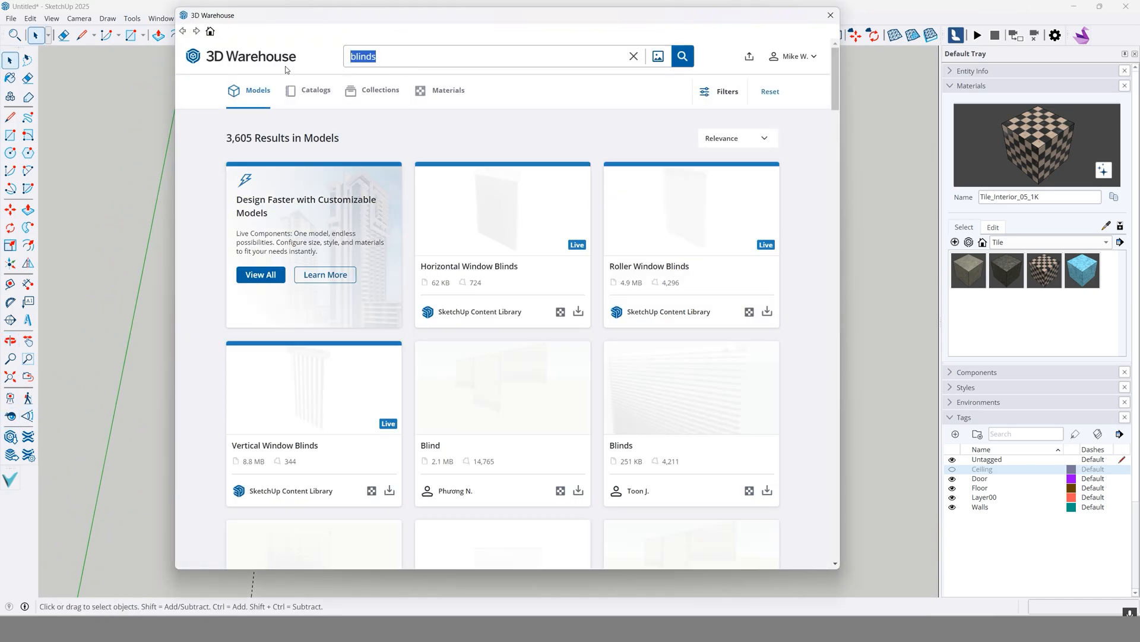
type("sofa")
key("Return")
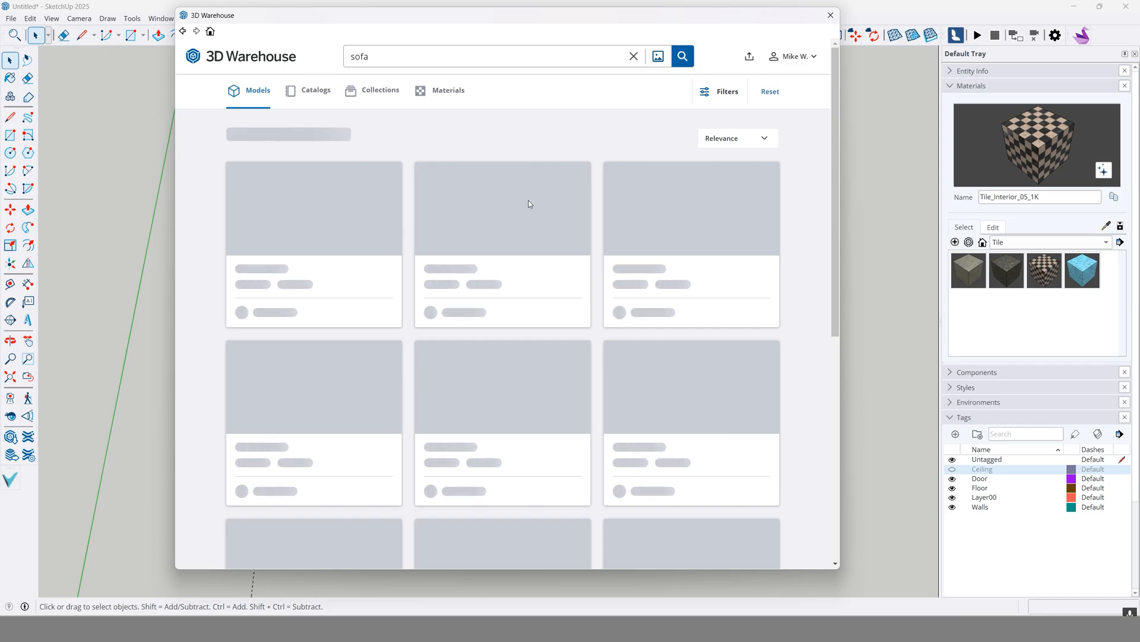
left_click(578, 319)
left_click(469, 308)
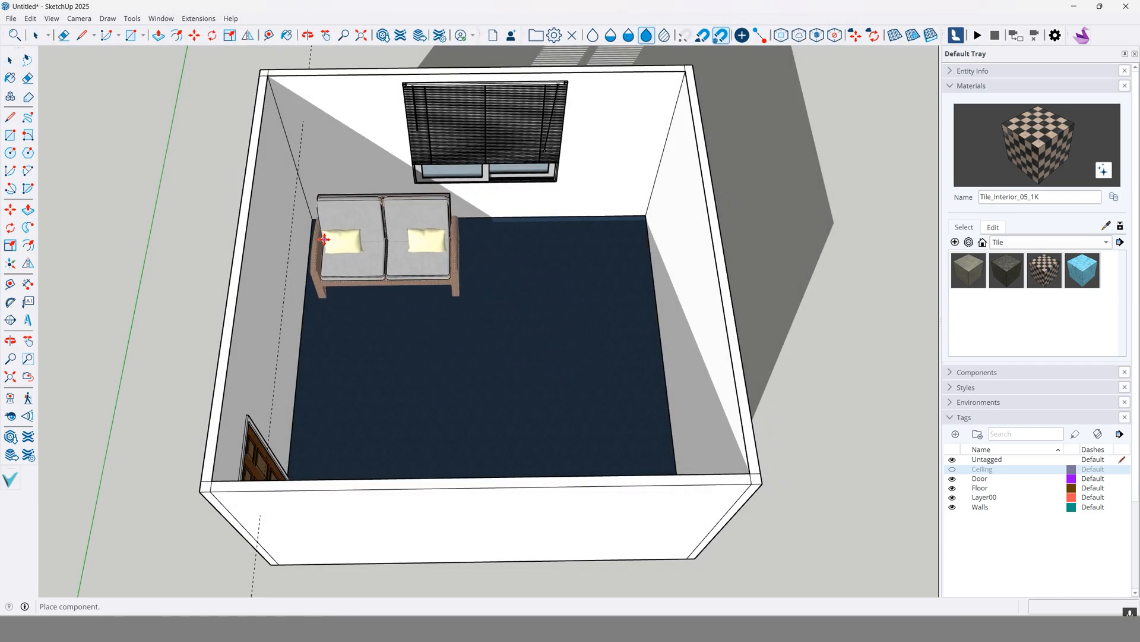
left_click(324, 238)
Step: Search the 3D Warehouse for television, load the Television on a wooden stand, and place it on the room's floor
left_click(10, 436)
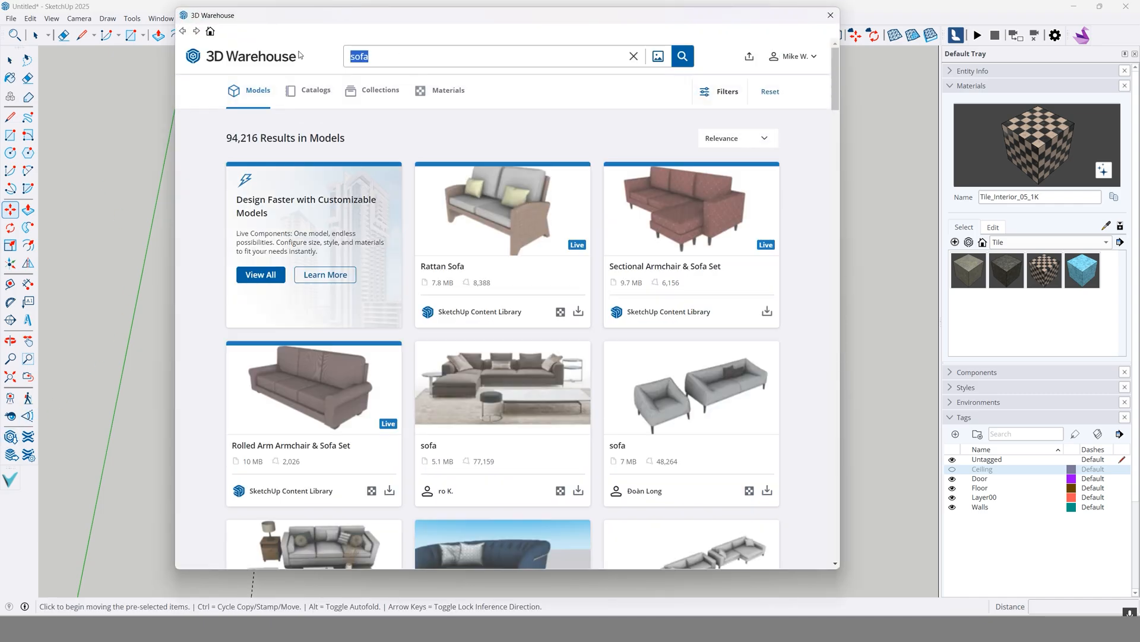
type("television")
key("Return")
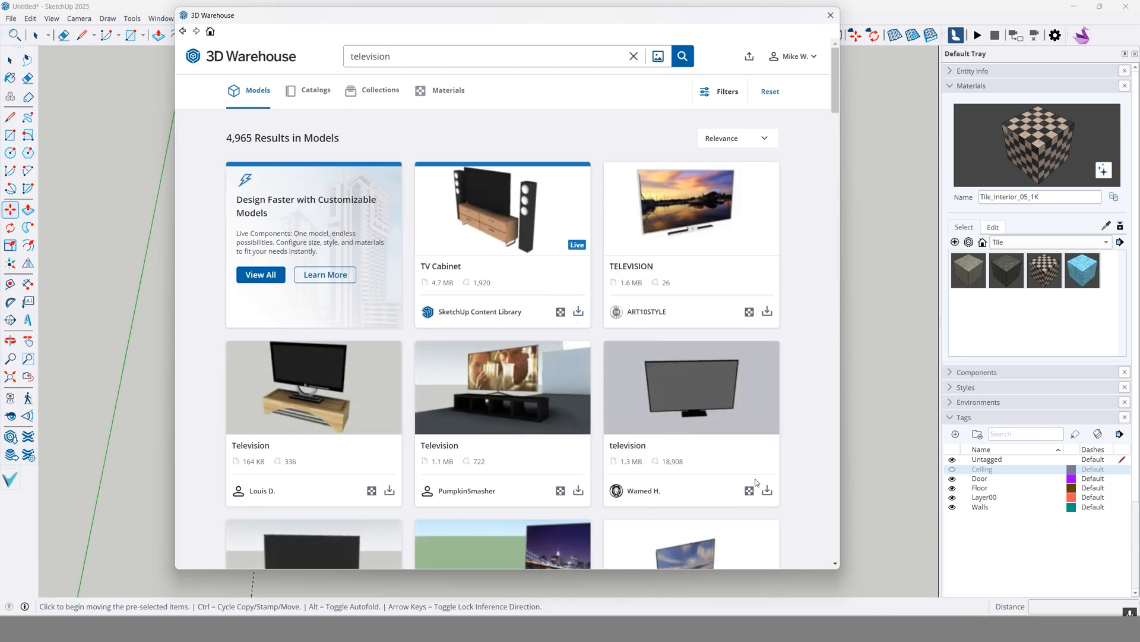
scroll(602, 492, "down", 1)
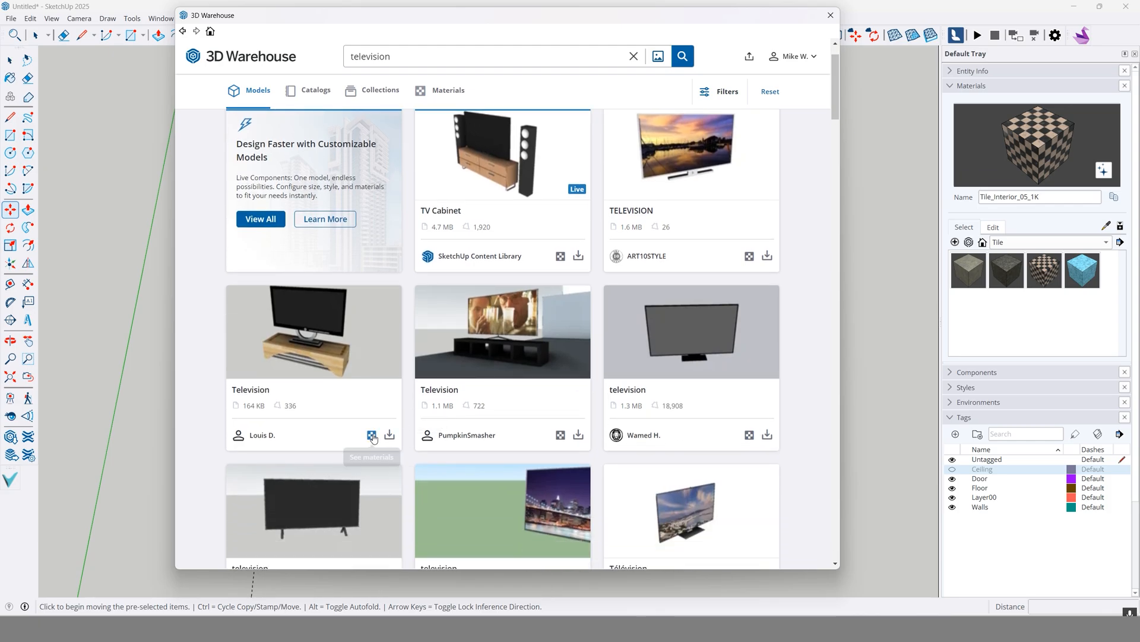
left_click(389, 435)
left_click(481, 305)
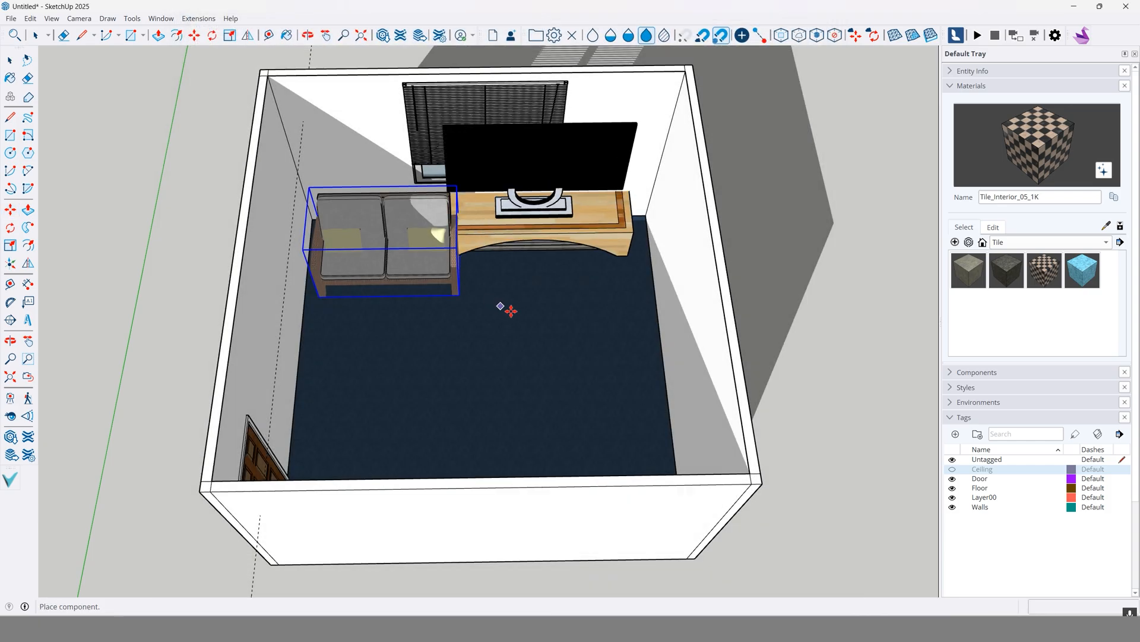
scroll(513, 313, "down", 2)
middle_click_drag(528, 306, 46, 332)
left_click(423, 345)
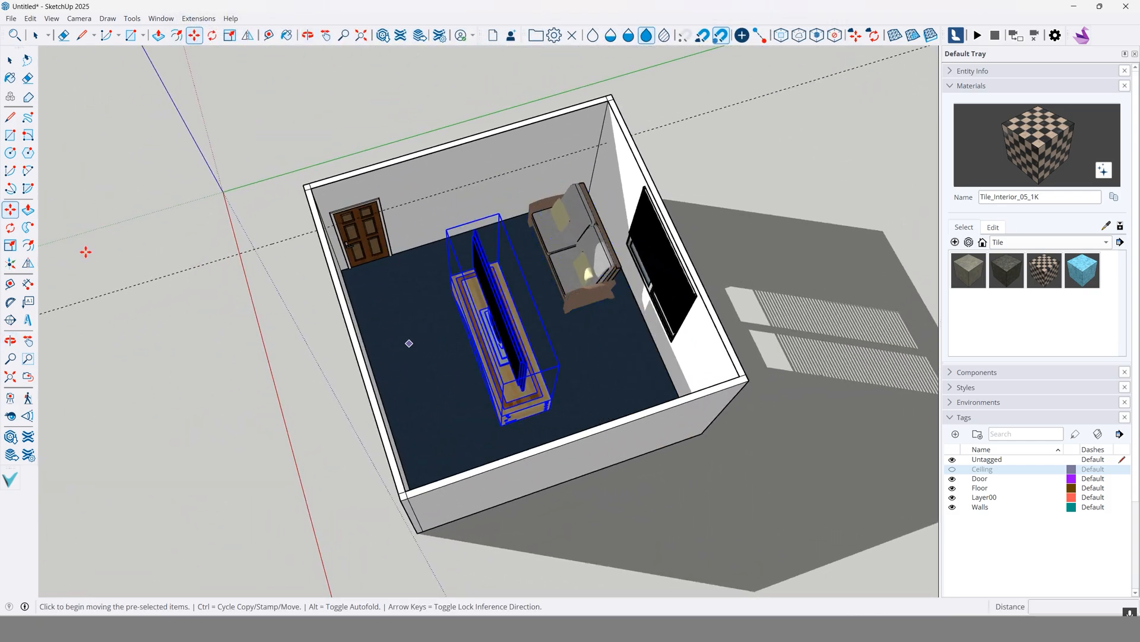
Step: Rotate the television unit so its screen faces the sofa and the window wall
key("q")
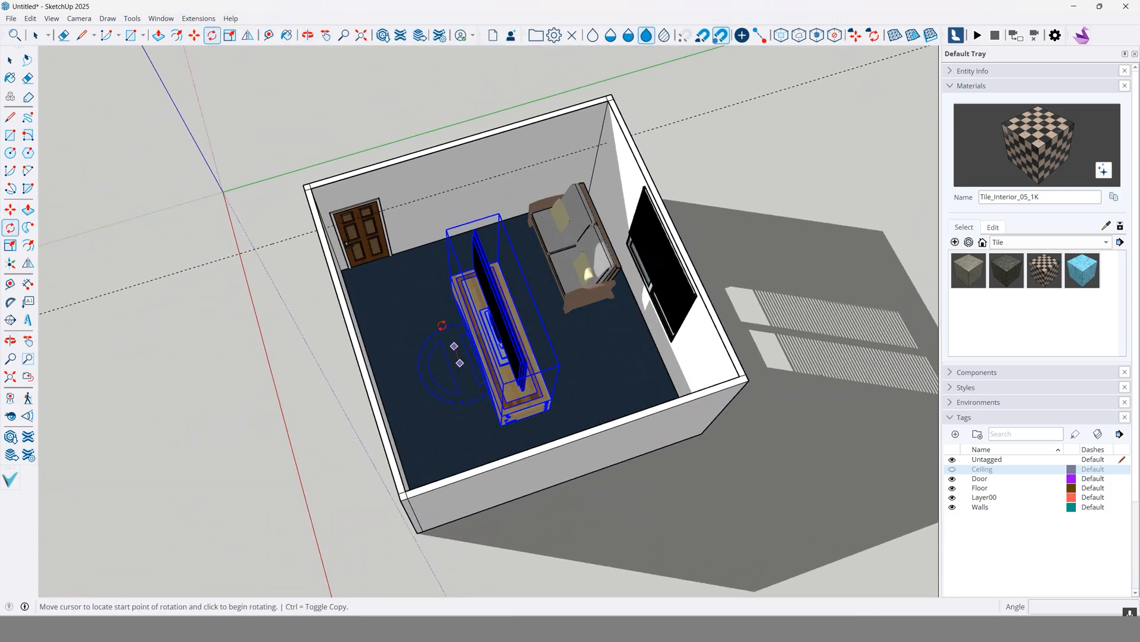
left_click(446, 323)
left_click(474, 394)
middle_click_drag(581, 344, 285, 340)
middle_click_drag(606, 334, 59, 151)
Step: Move the television unit by its rear corner against the wall opposite the window, and deselect it
left_click(10, 210)
scroll(316, 308, "up", 8)
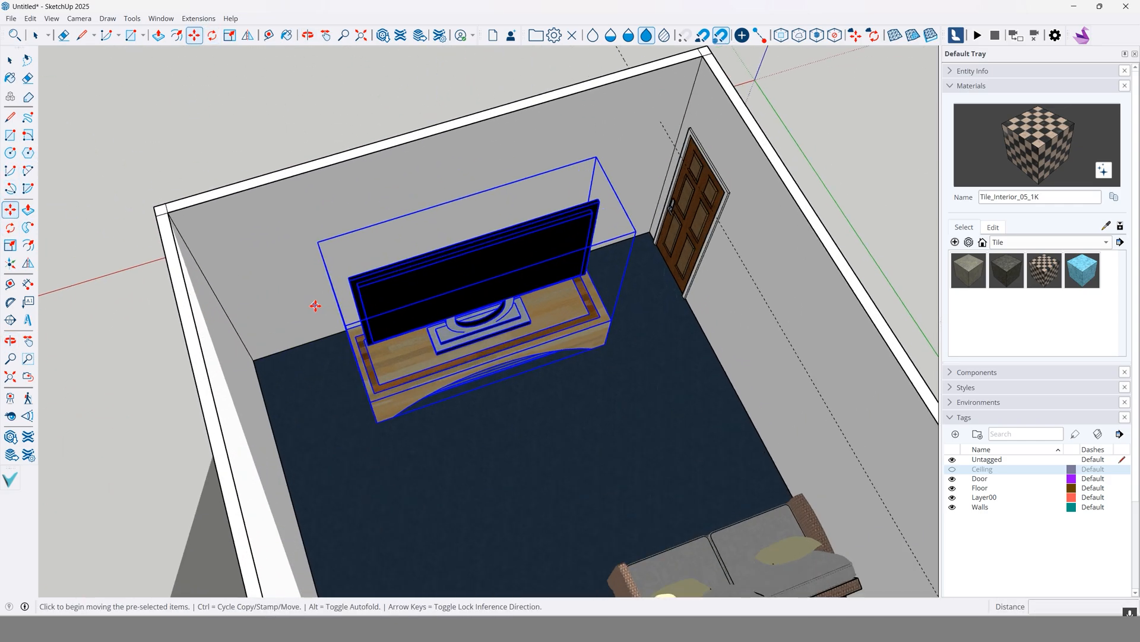
left_click(464, 342)
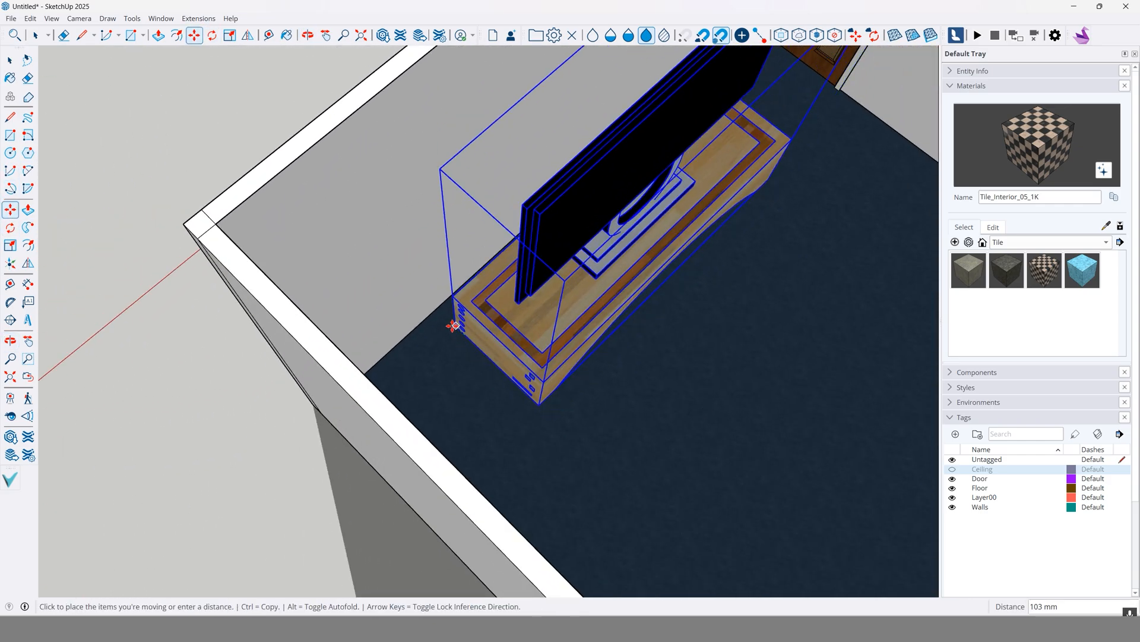
left_click(433, 313)
middle_click_drag(565, 346, 476, 297)
scroll(477, 299, "down", 5)
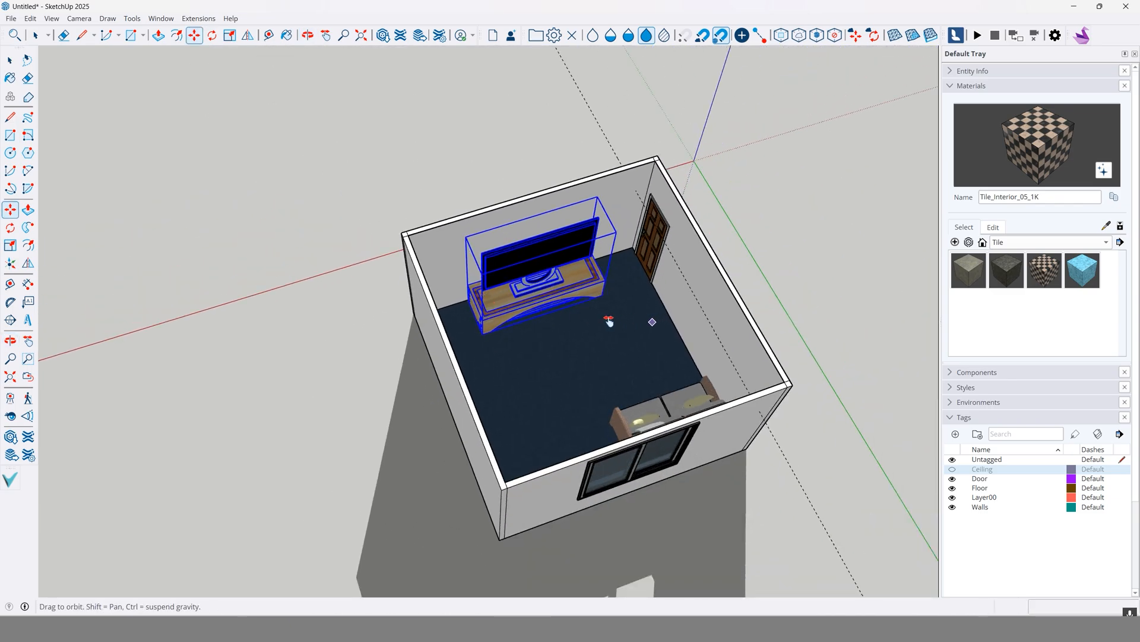
middle_click_drag(610, 322, 499, 267)
left_click(13, 62)
left_click(742, 224)
Step: Show the Ceiling tag again and view the furnished room from outside through the window
middle_click_drag(743, 224, 514, 169)
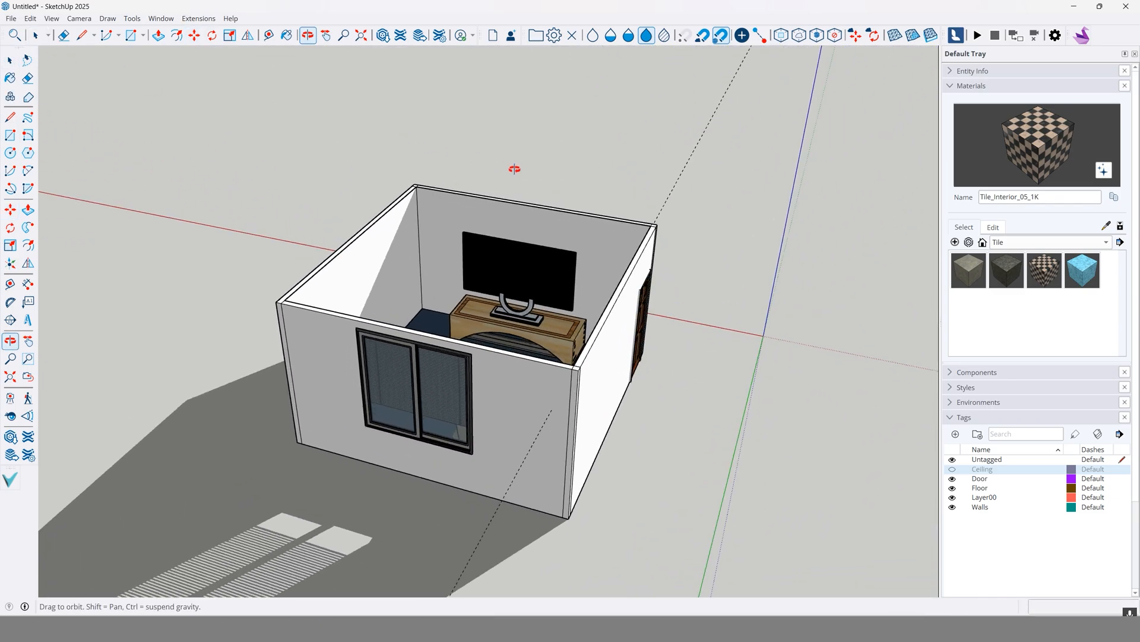
left_click(953, 469)
scroll(498, 338, "up", 3)
middle_click_drag(497, 339, 748, 279)
middle_click_drag(405, 280, 1005, 296)
middle_click_drag(414, 278, 563, 297, "shift")
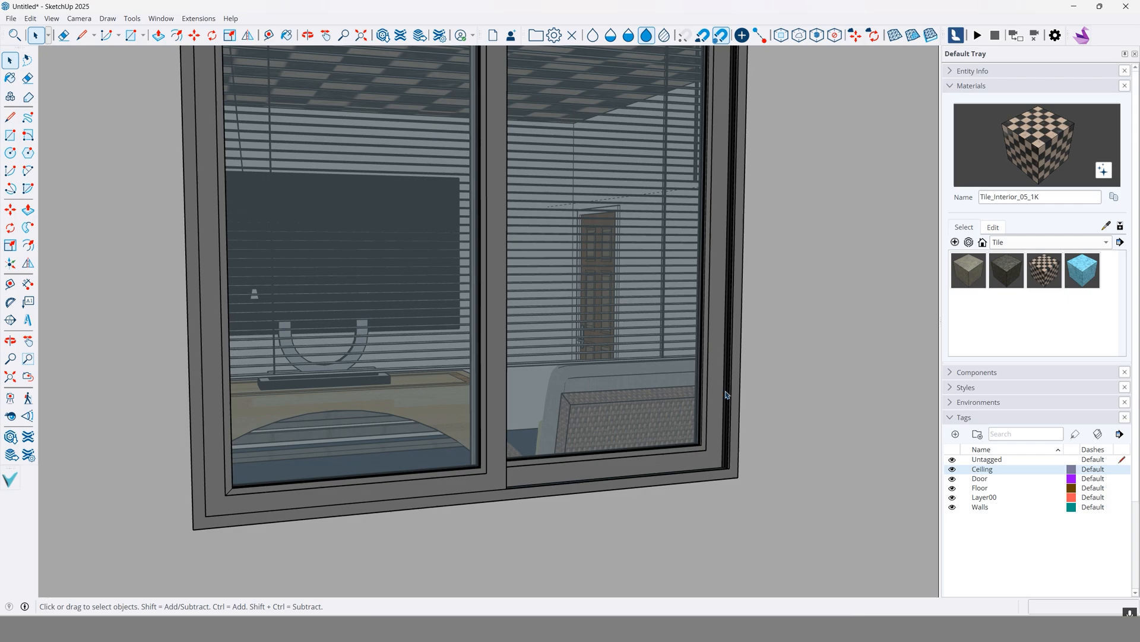